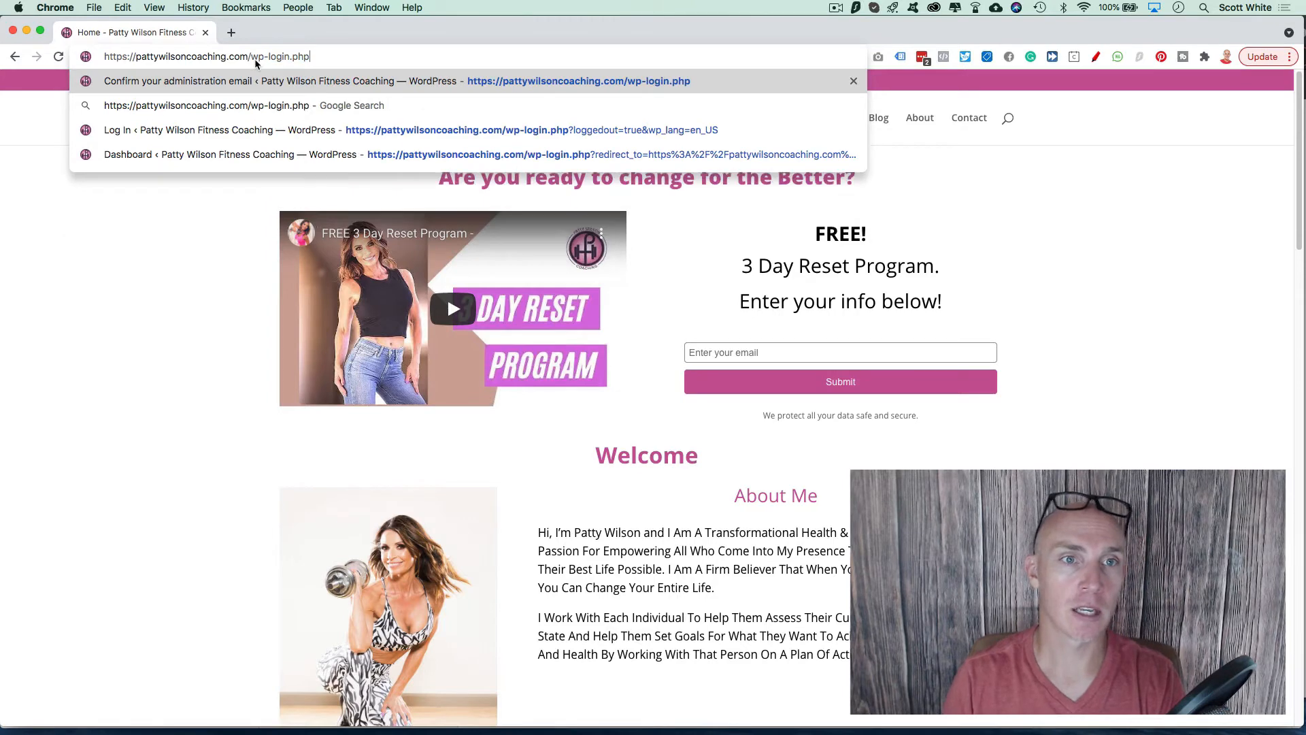
Log in to WordPress from the site's wp-login.php page and open the live site in a new browser tab
{"action": "key", "text": "Return"}
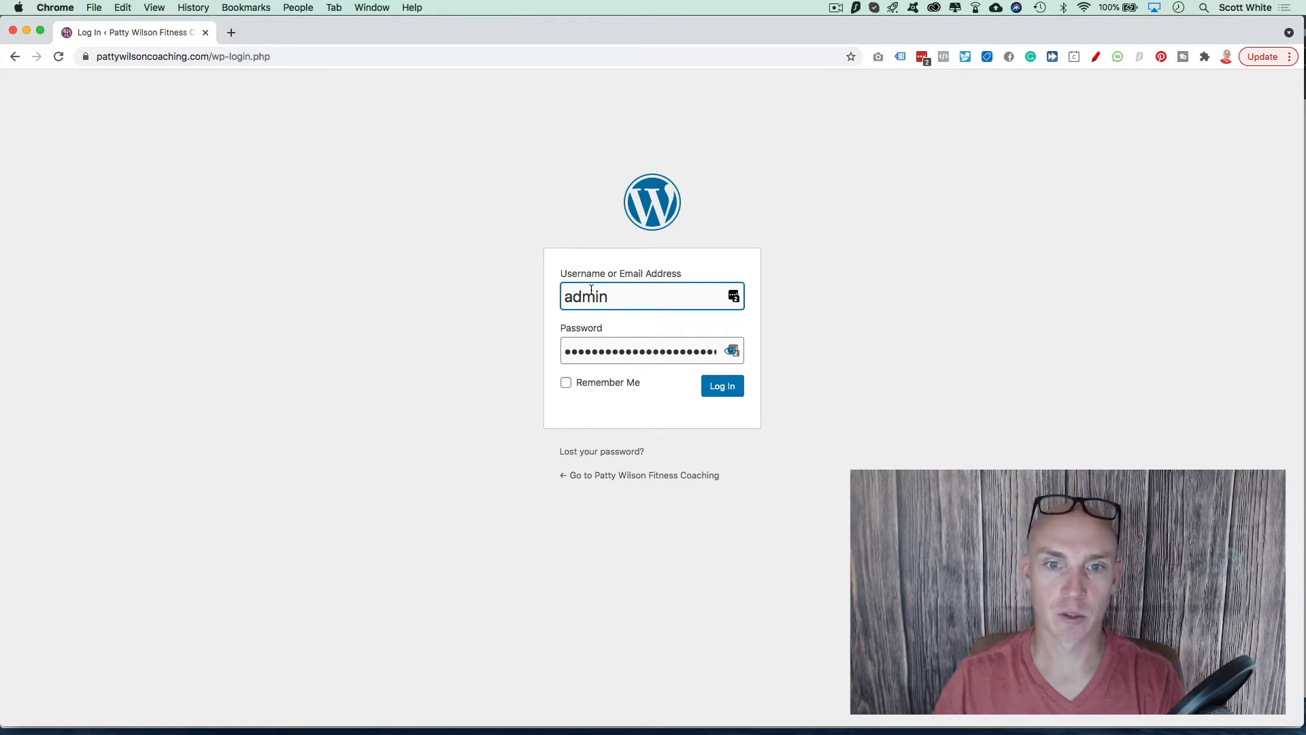
{"action": "left_click", "coordinate": [717, 392]}
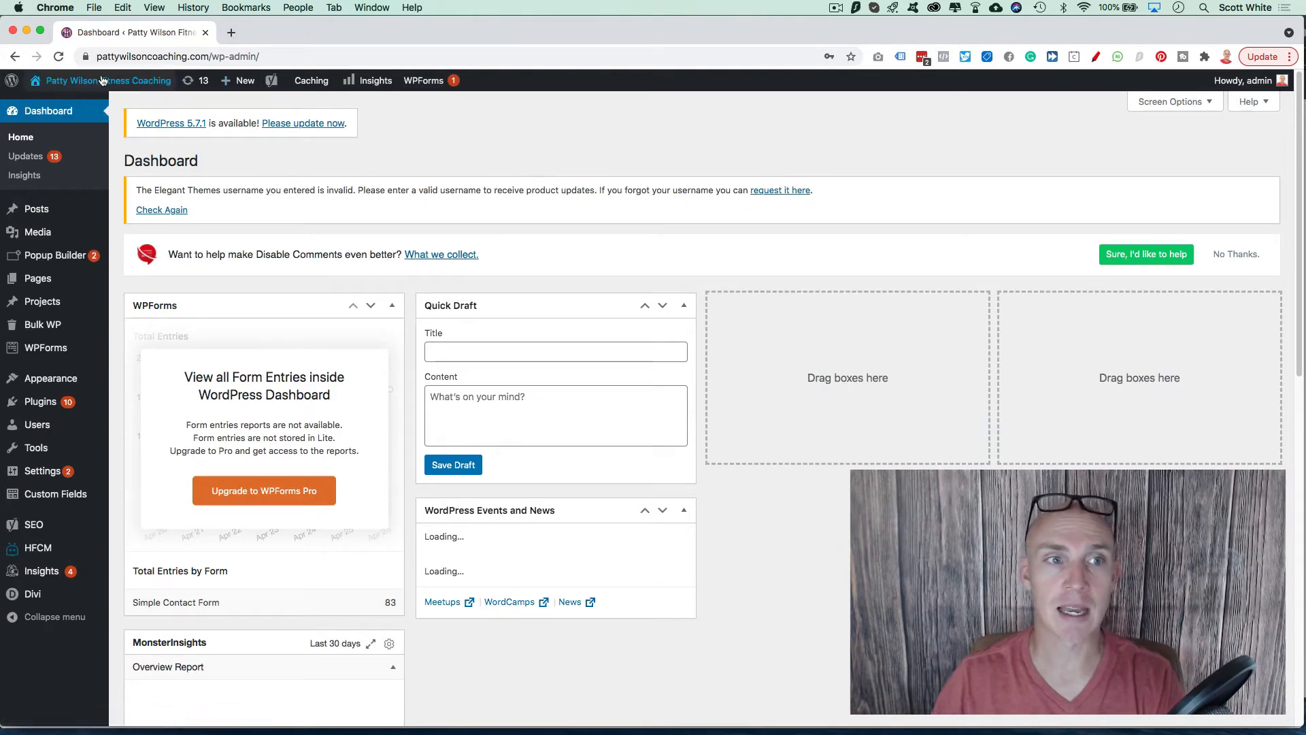
{"action": "mouse_move", "coordinate": [82, 88]}
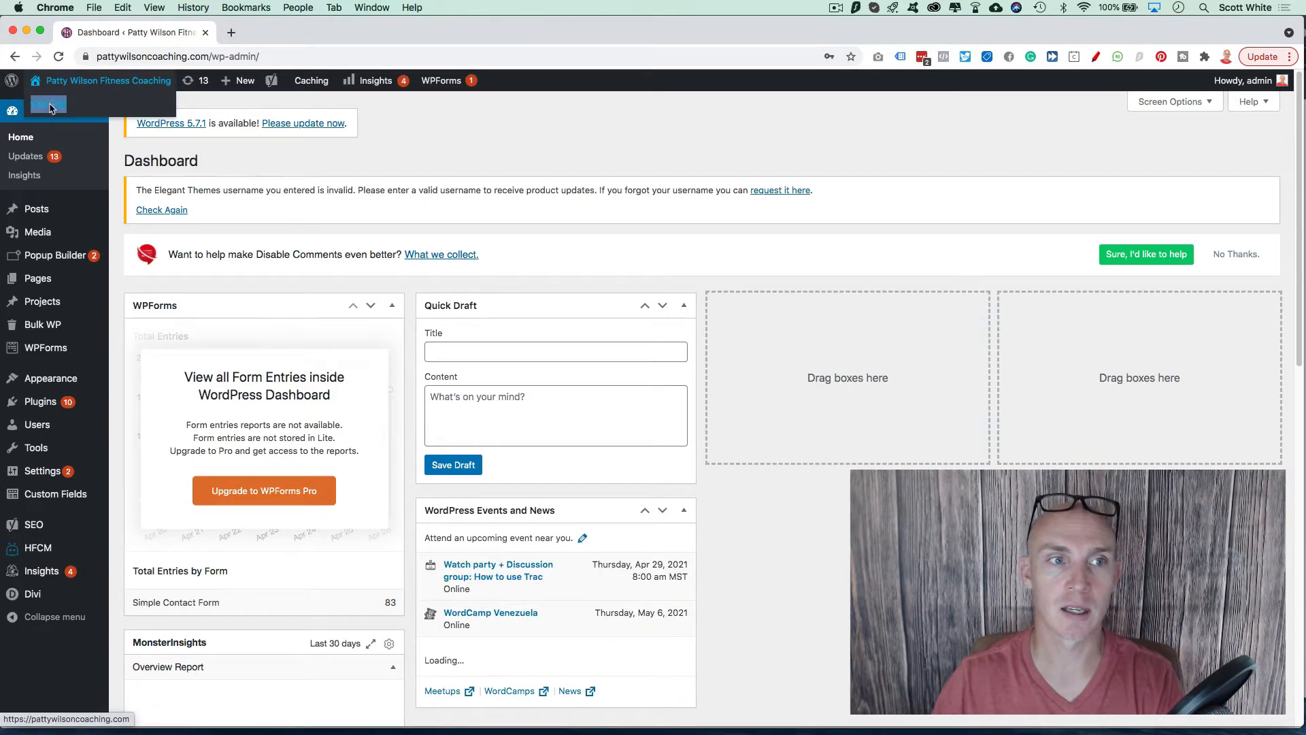
{"action": "right_click", "coordinate": [49, 109]}
{"action": "left_click", "coordinate": [98, 110]}
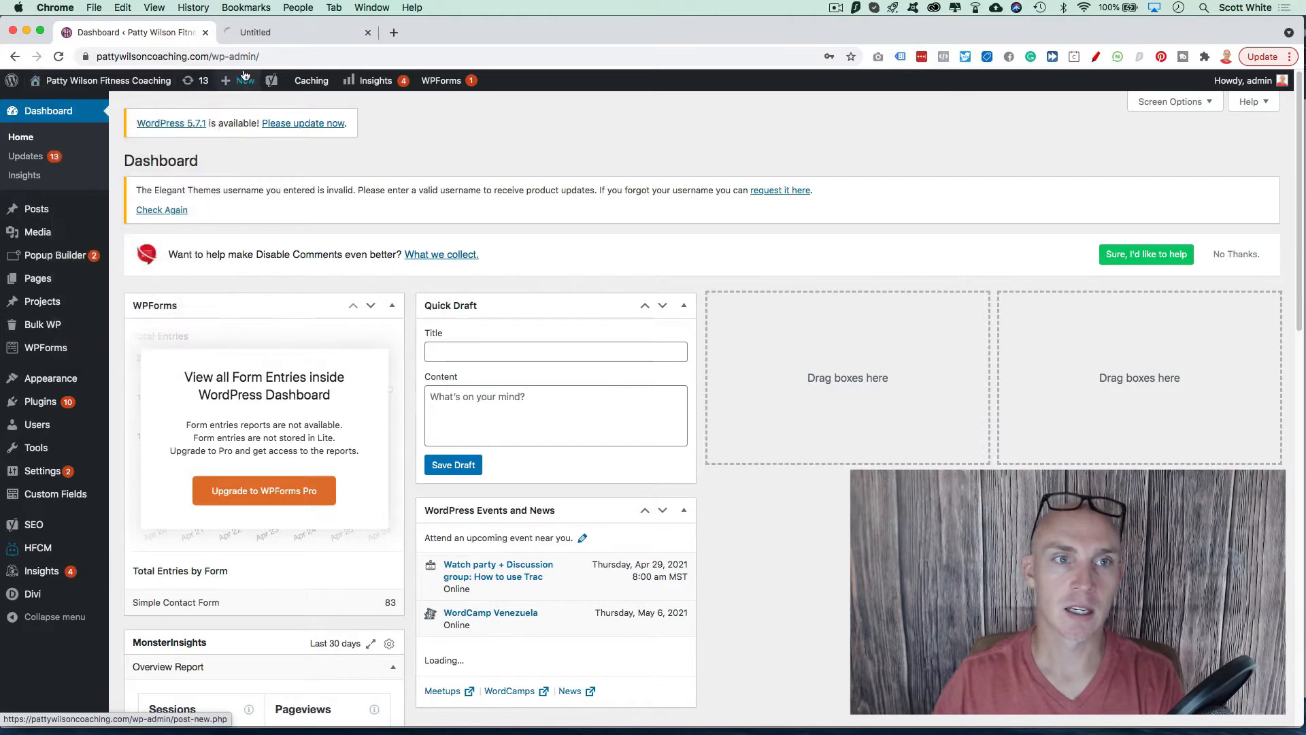
{"action": "left_click", "coordinate": [275, 34]}
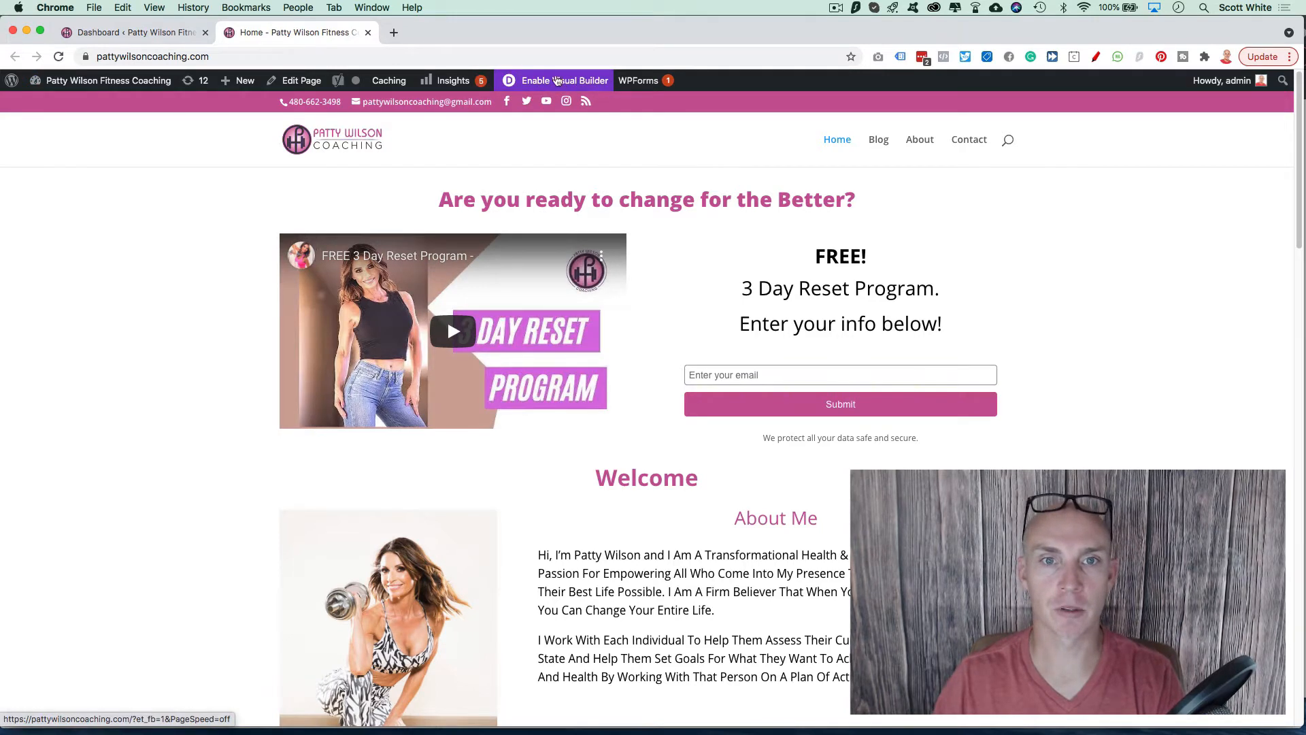
Enable the Visual Builder on the site's home page
{"action": "scroll", "coordinate": [685, 304], "scroll_direction": "down", "scroll_amount": 15}
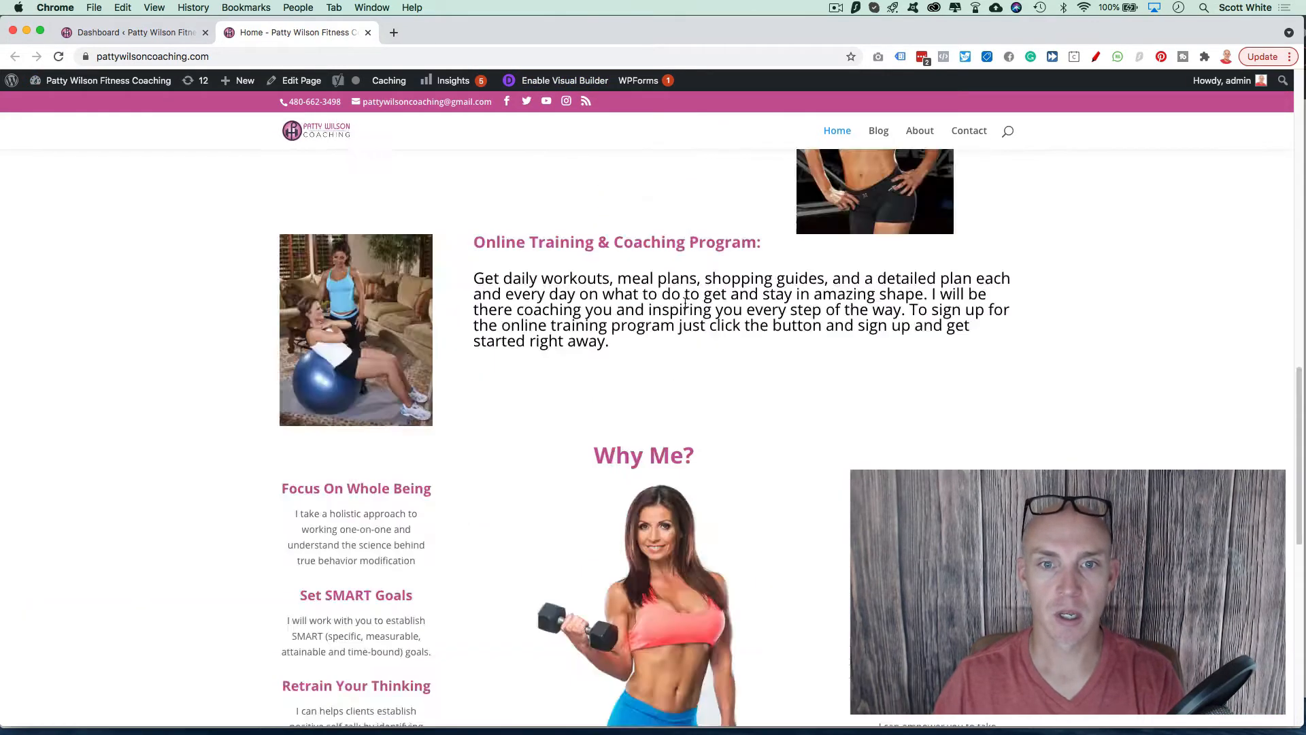
{"action": "scroll", "coordinate": [685, 304], "scroll_direction": "up", "scroll_amount": 15}
{"action": "left_click", "coordinate": [556, 85]}
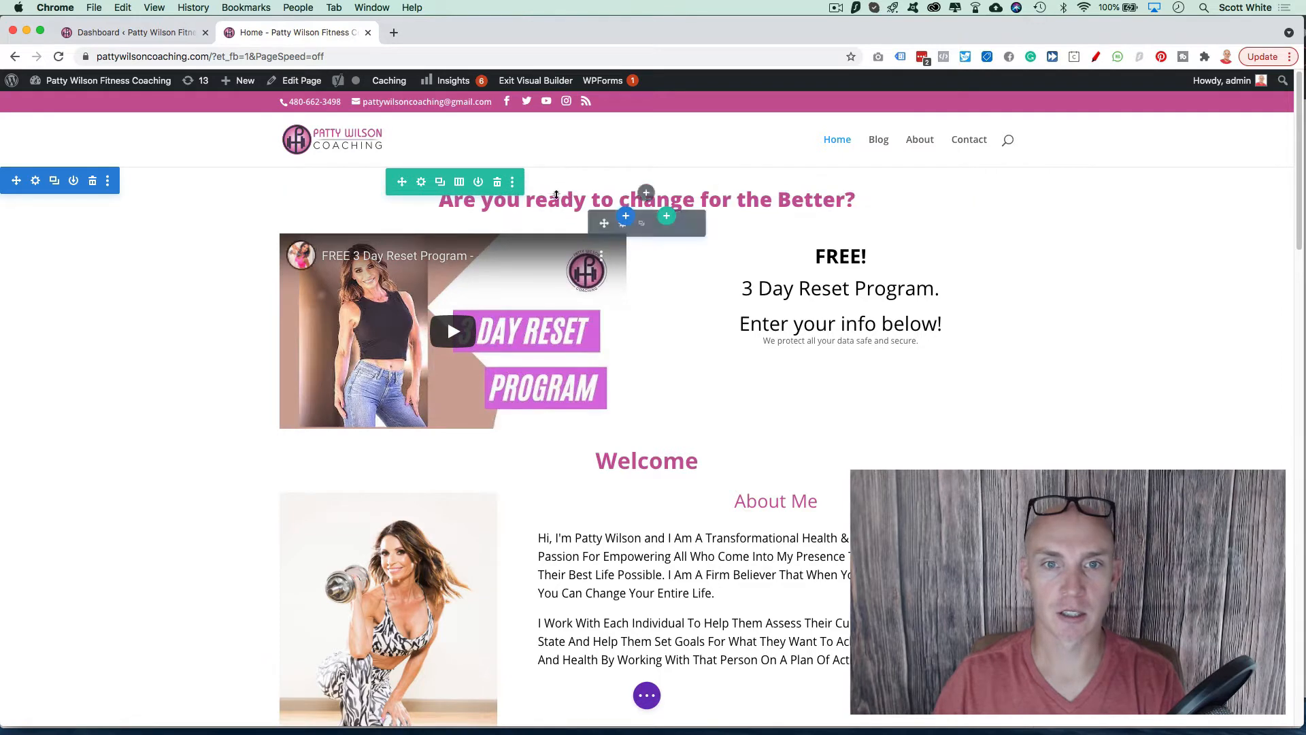
{"action": "triple_click", "coordinate": [554, 200]}
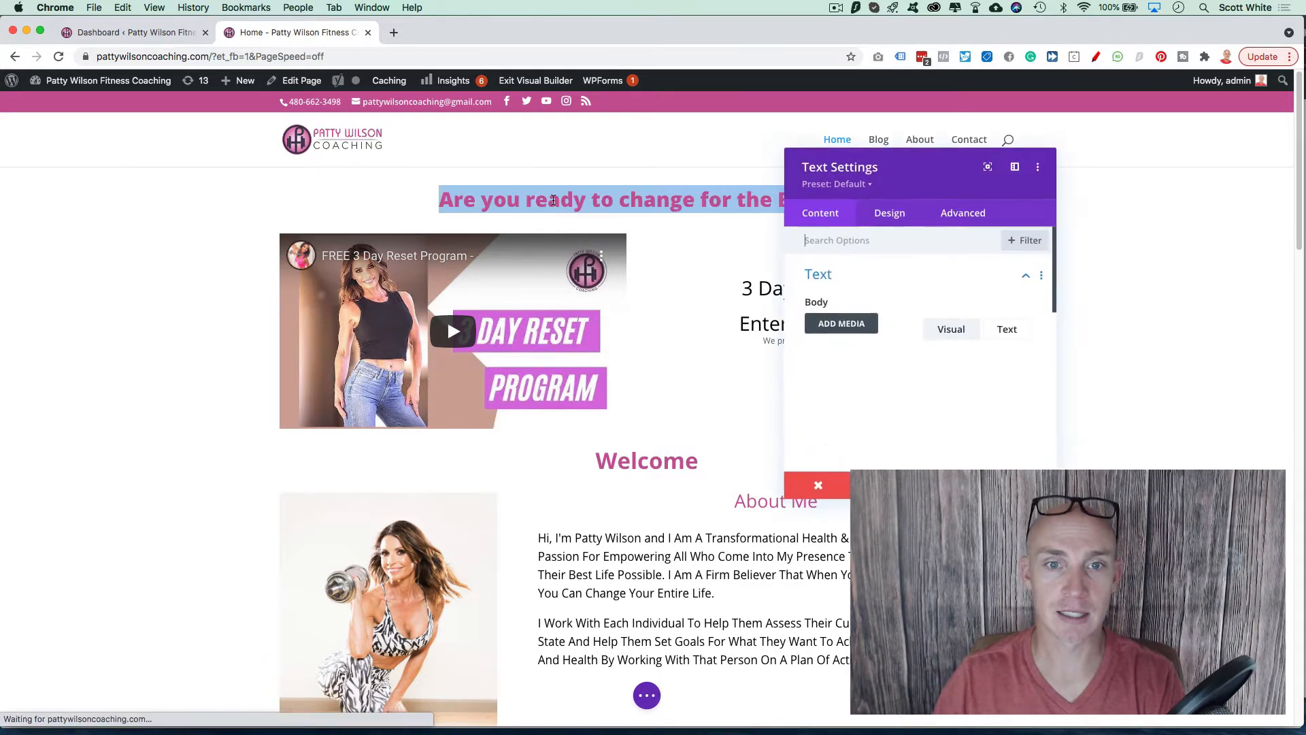
{"action": "scroll", "coordinate": [901, 412], "scroll_direction": "down", "scroll_amount": 2}
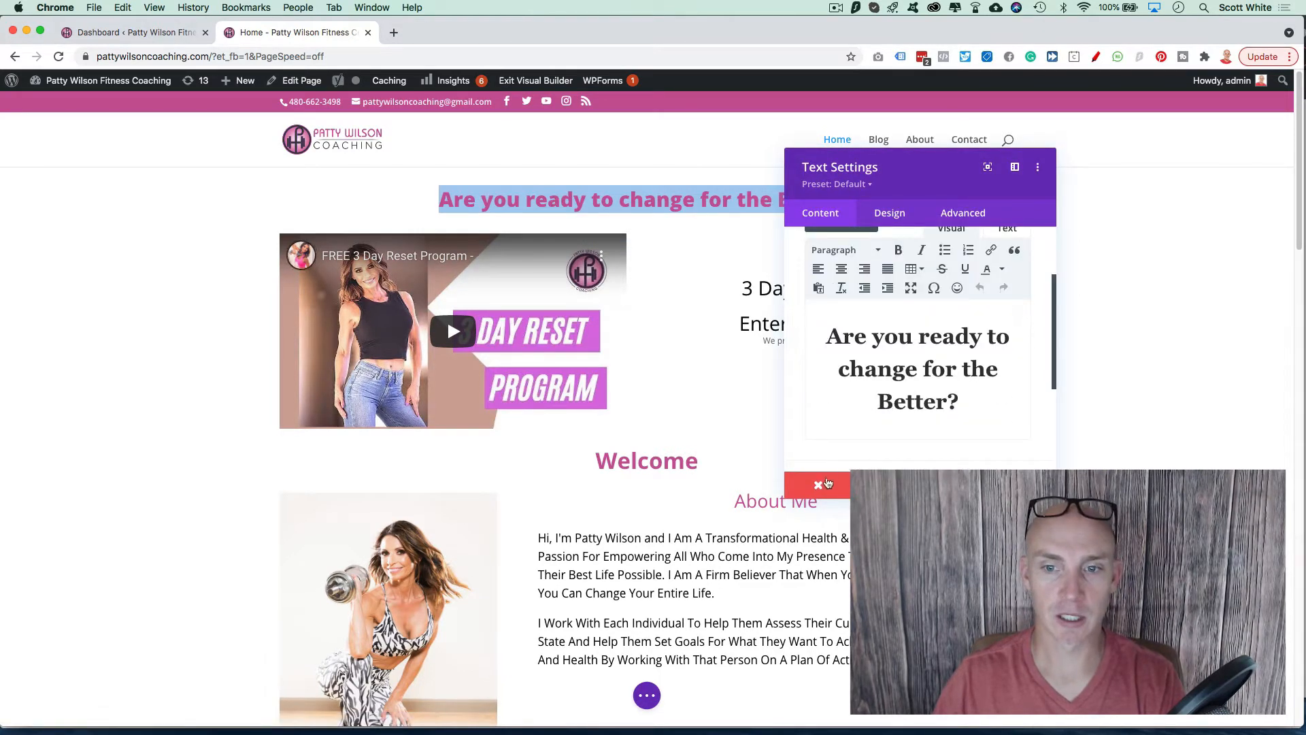
{"action": "left_click", "coordinate": [819, 484]}
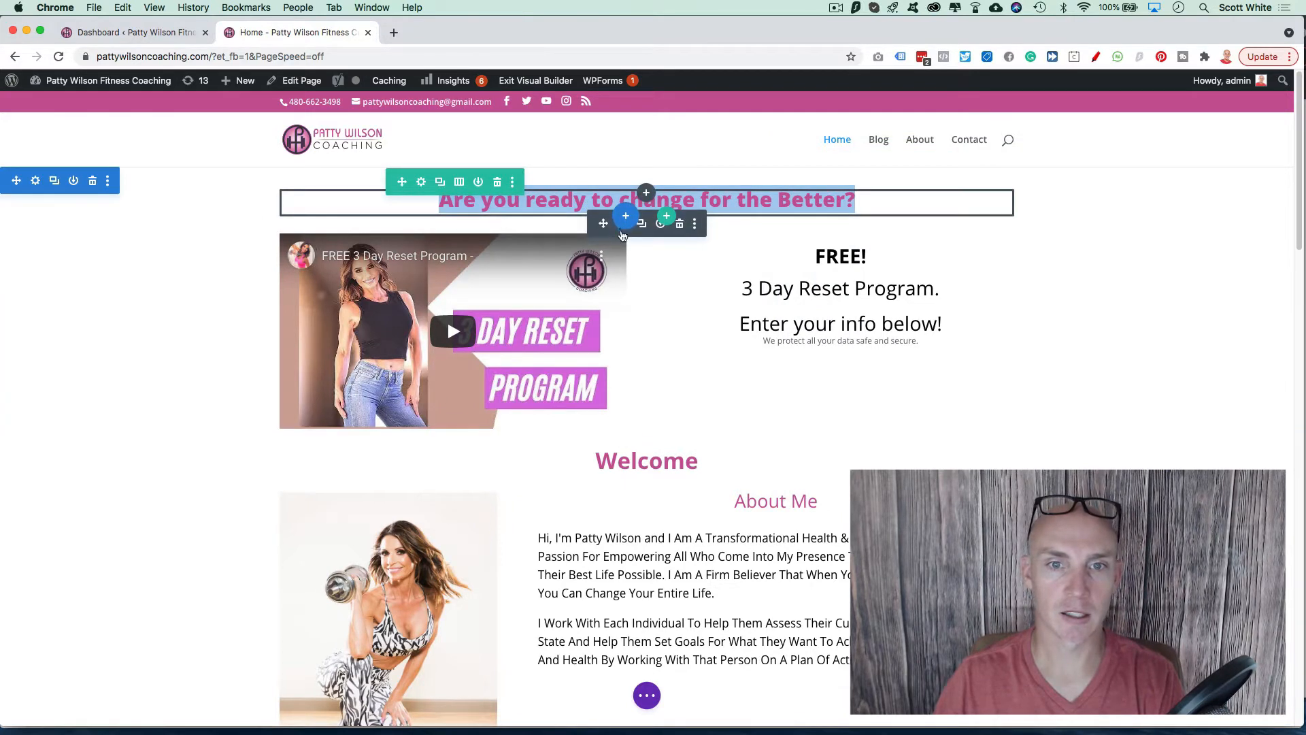
In the main headline's text settings, try replacing the word "Are" with "be the", and restore the original word
{"action": "left_click", "coordinate": [622, 226]}
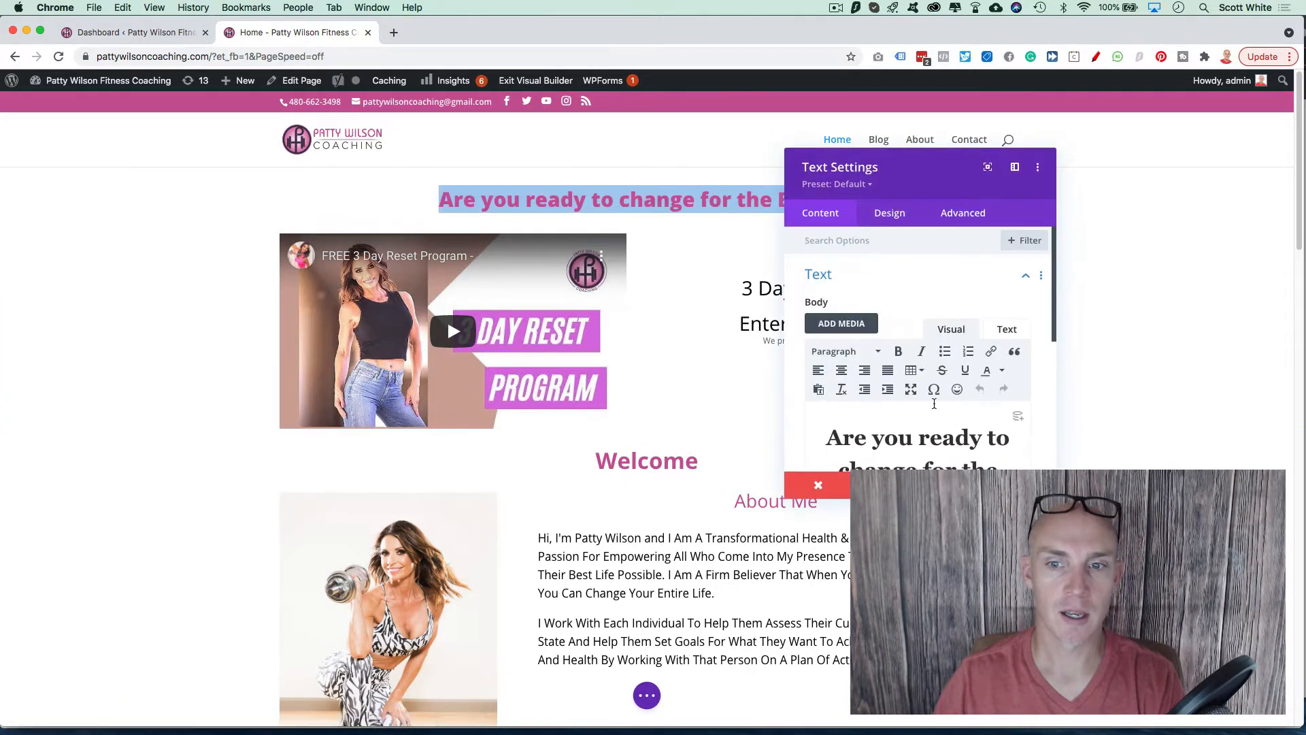
{"action": "scroll", "coordinate": [931, 396], "scroll_direction": "down", "scroll_amount": 2}
{"action": "scroll", "coordinate": [915, 391], "scroll_direction": "down", "scroll_amount": 3}
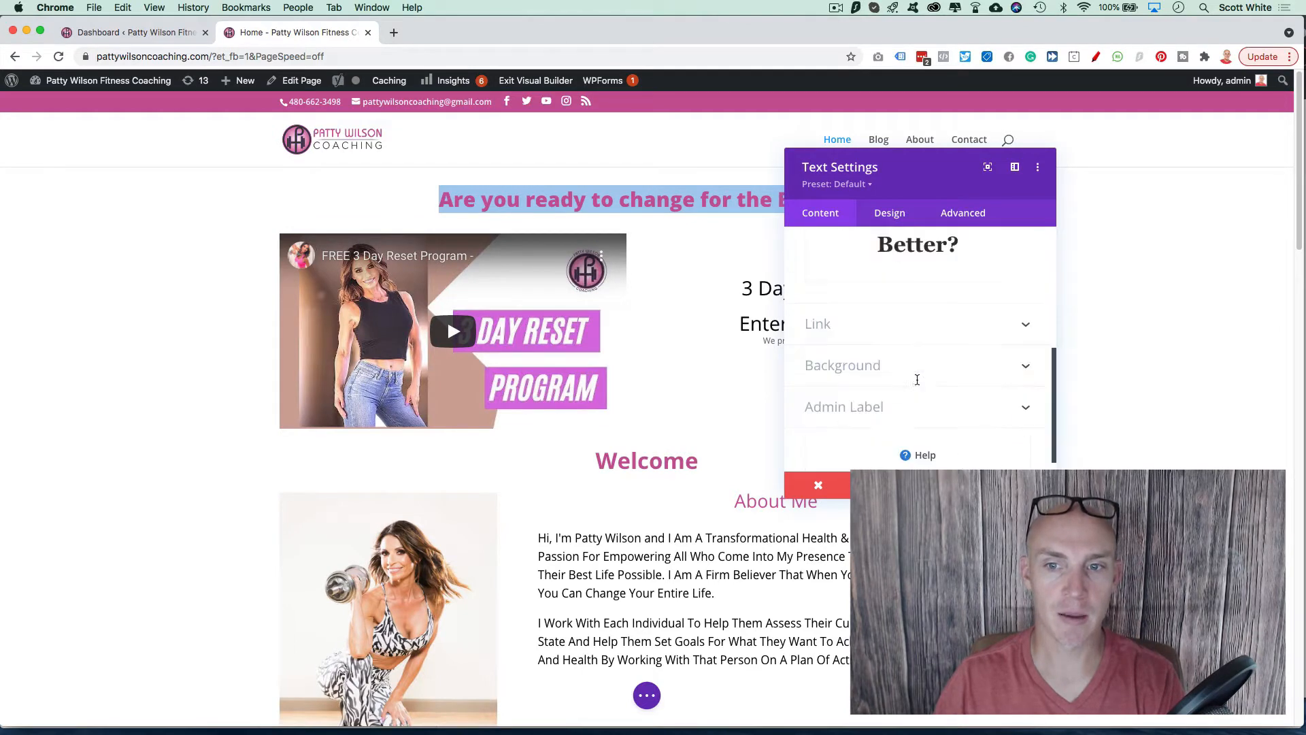
{"action": "scroll", "coordinate": [891, 395], "scroll_direction": "up", "scroll_amount": 3}
{"action": "scroll", "coordinate": [877, 398], "scroll_direction": "down", "scroll_amount": 3}
{"action": "scroll", "coordinate": [877, 398], "scroll_direction": "up", "scroll_amount": 3}
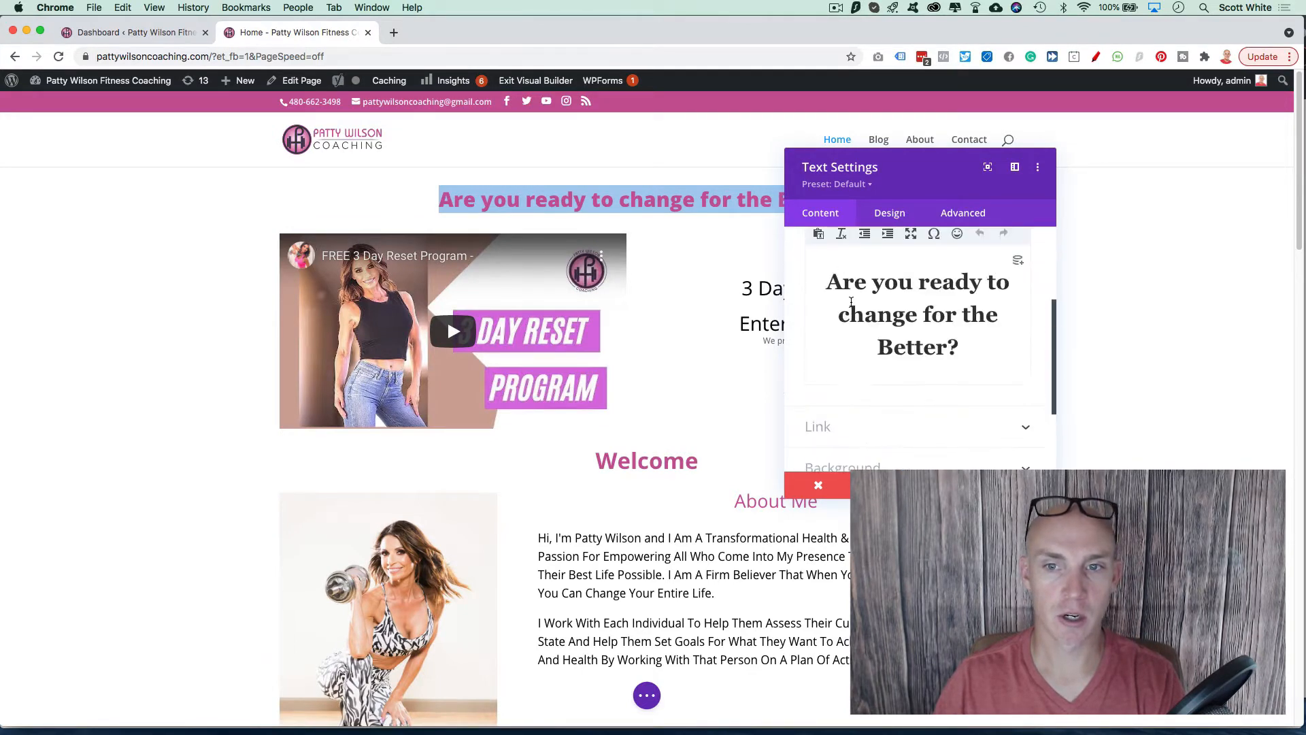
{"action": "double_click", "coordinate": [853, 282]}
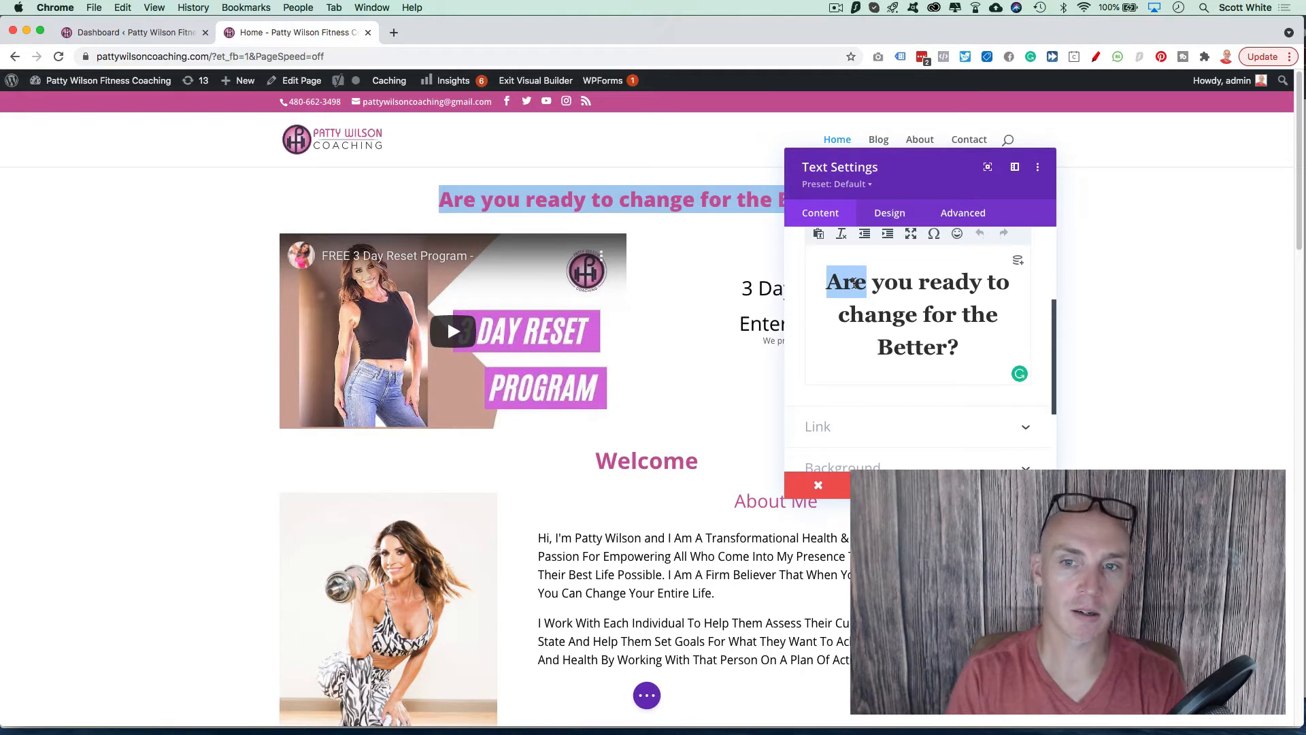
{"action": "type", "text": "be"}
{"action": "type", "text": " the"}
{"action": "key", "text": "BackSpace"}
{"action": "key", "text": "BackSpace"}
{"action": "key", "text": "BackSpace"}
{"action": "key", "text": "BackSpace"}
{"action": "key", "text": "BackSpace"}
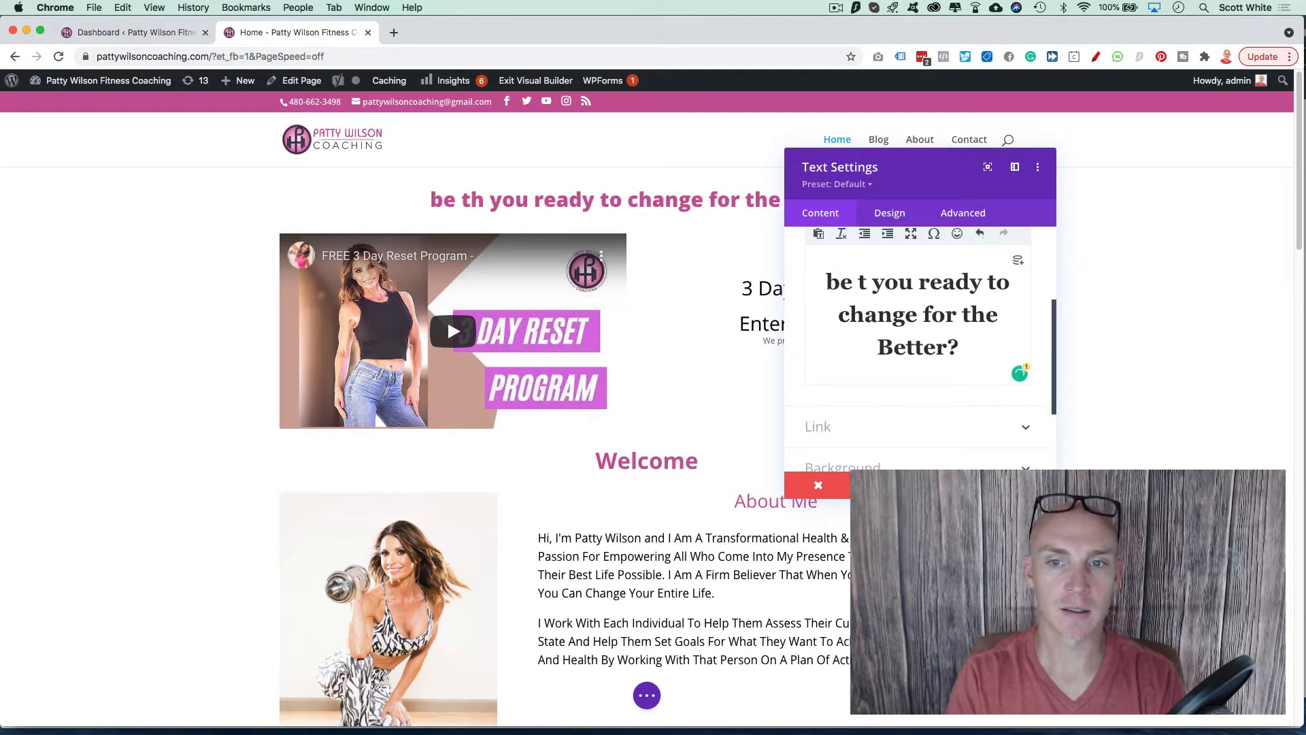
{"action": "key", "text": "BackSpace"}
{"action": "type", "text": "Are"}
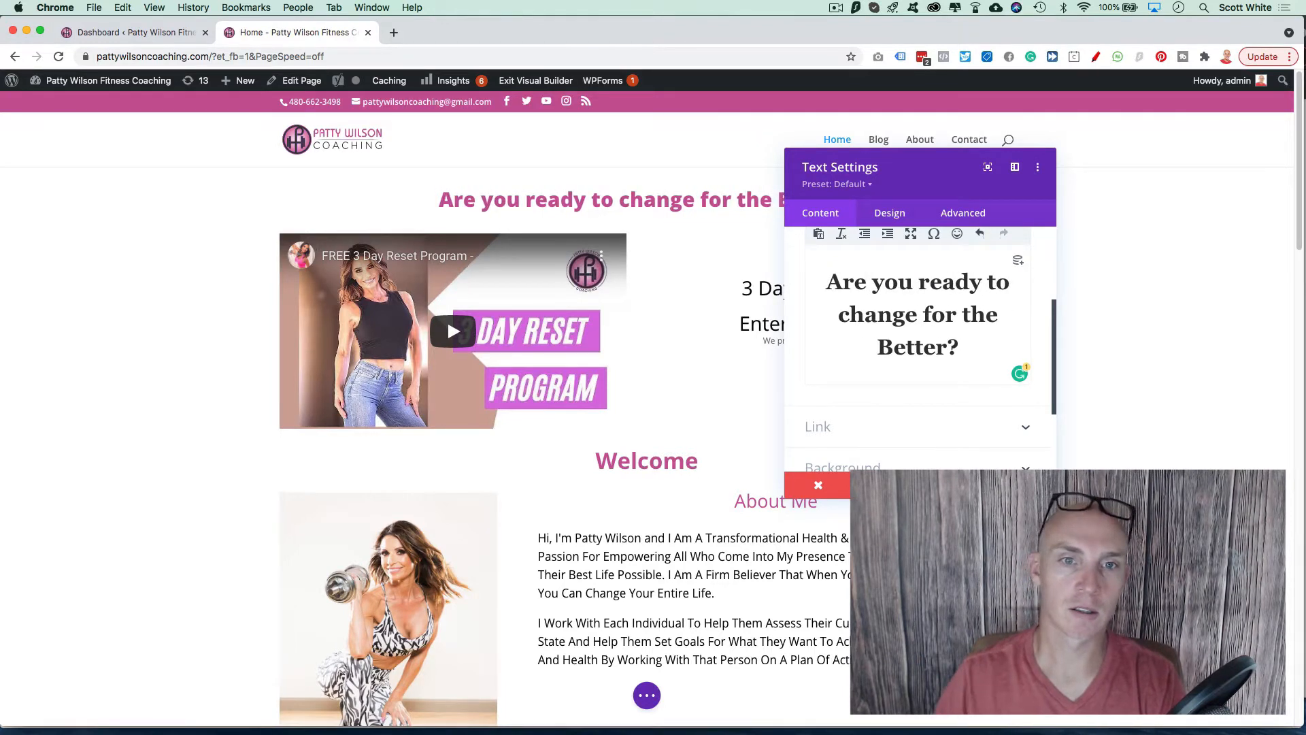
Examine the headline's text design options and check which heading level its body text uses
{"action": "left_click", "coordinate": [889, 213]}
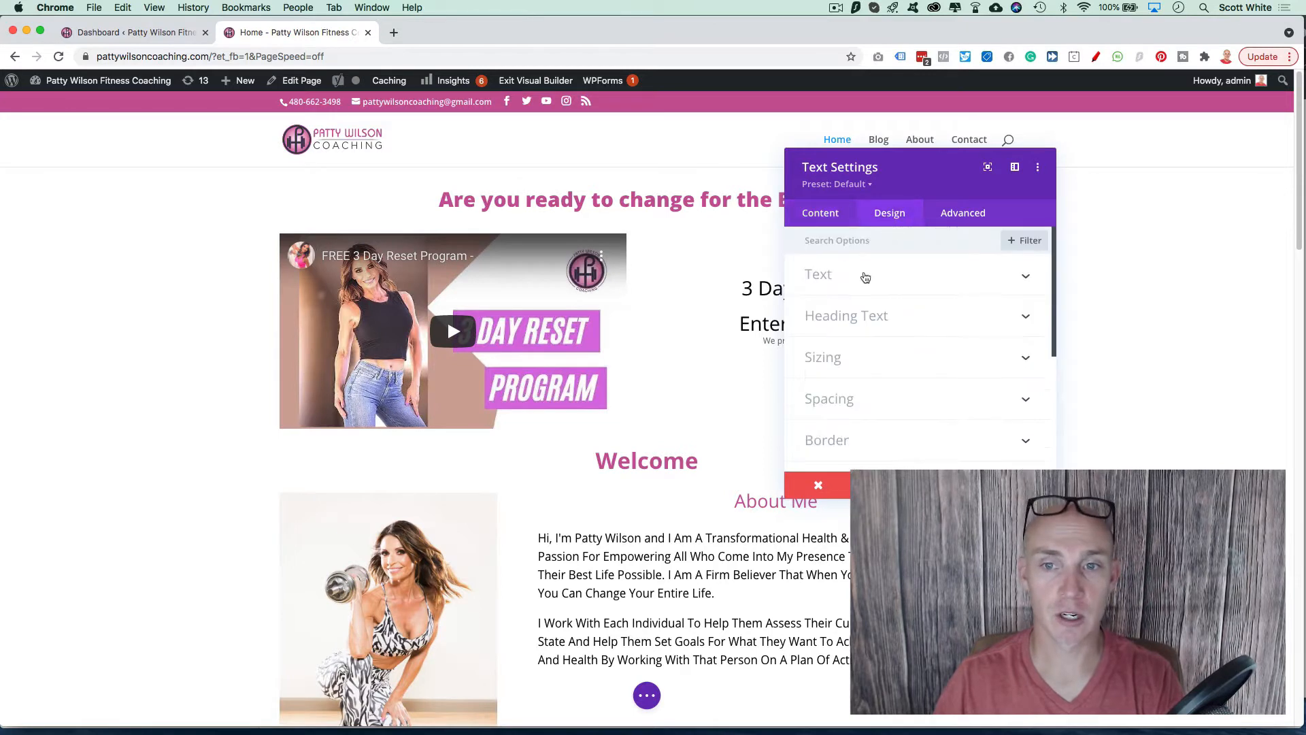
{"action": "left_click", "coordinate": [881, 276]}
{"action": "scroll", "coordinate": [872, 336], "scroll_direction": "down", "scroll_amount": 3}
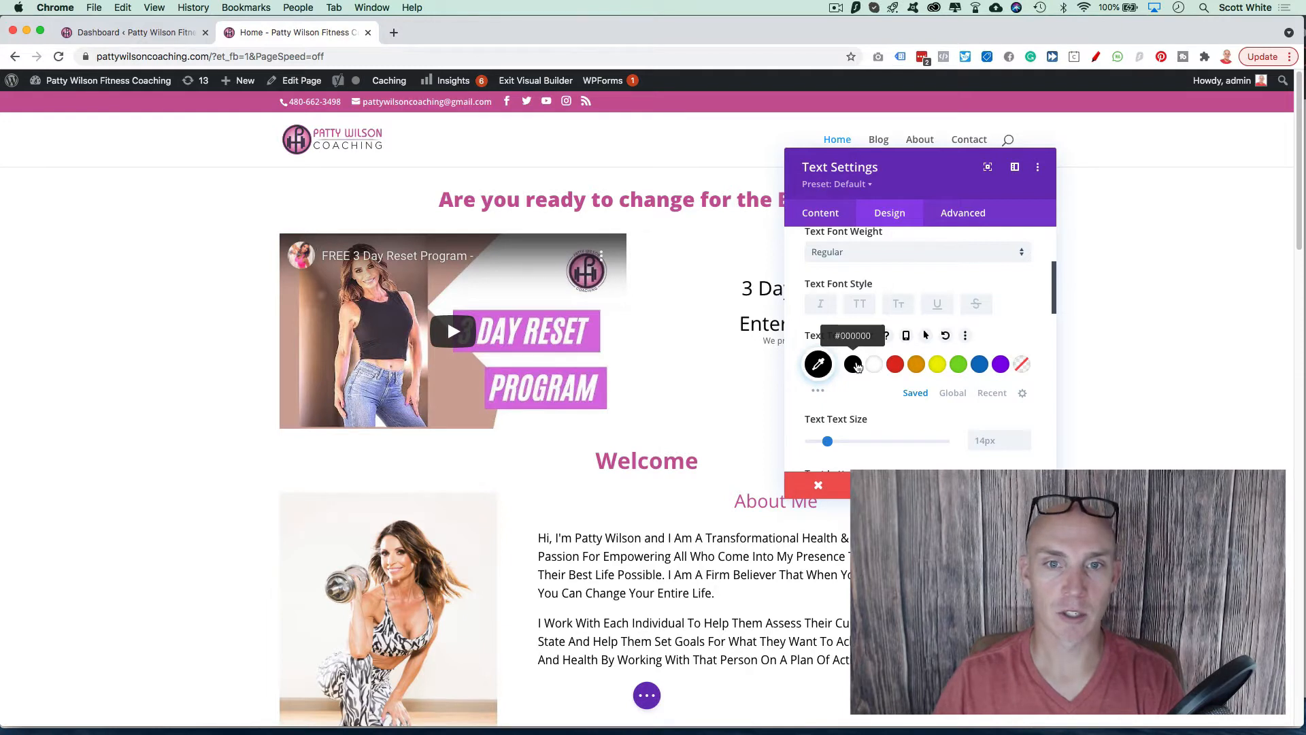
{"action": "scroll", "coordinate": [859, 266], "scroll_direction": "up", "scroll_amount": 3}
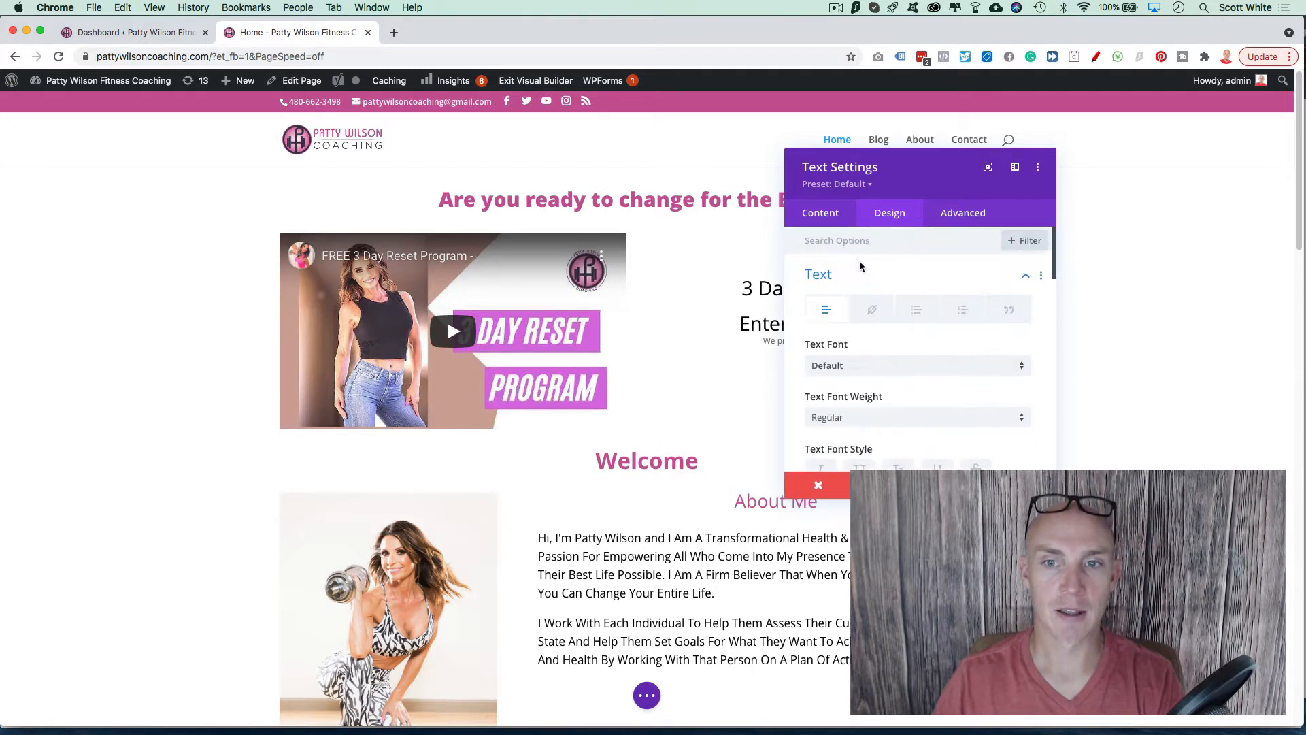
{"action": "scroll", "coordinate": [852, 301], "scroll_direction": "down", "scroll_amount": 5}
{"action": "scroll", "coordinate": [851, 300], "scroll_direction": "up", "scroll_amount": 5}
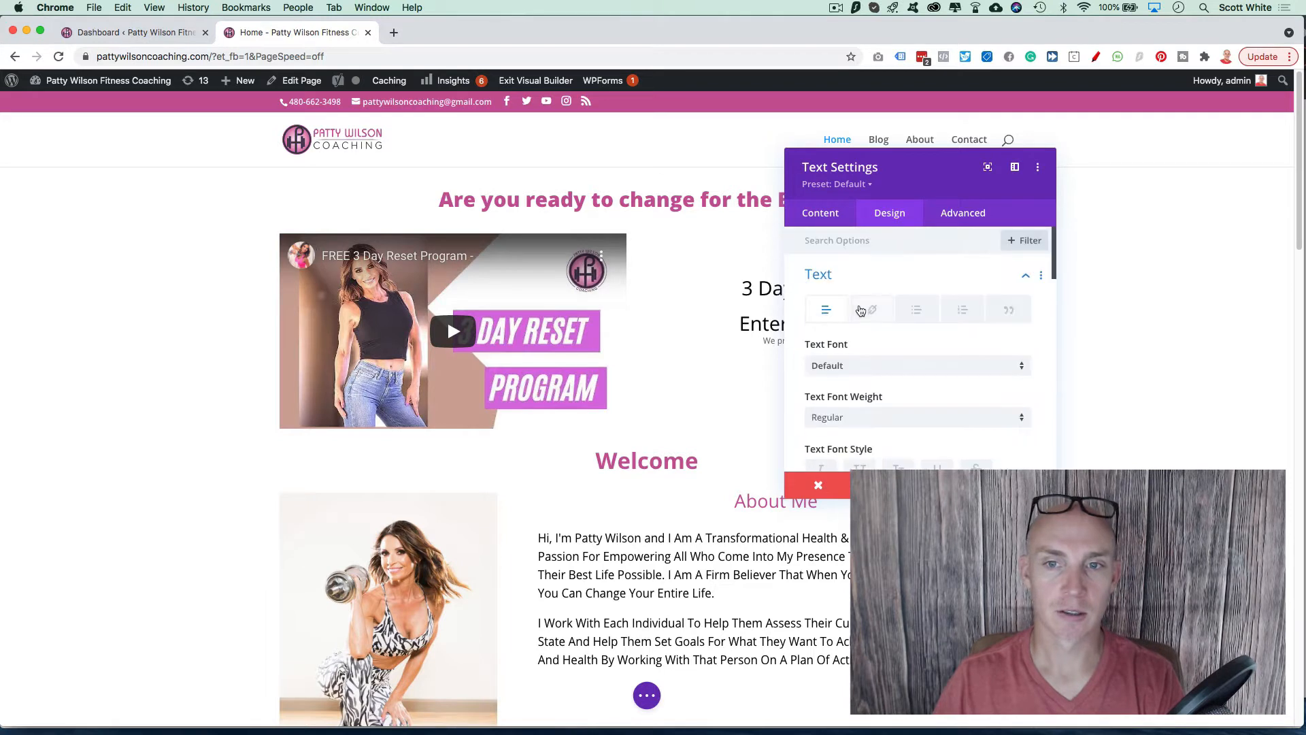
{"action": "left_click", "coordinate": [820, 213]}
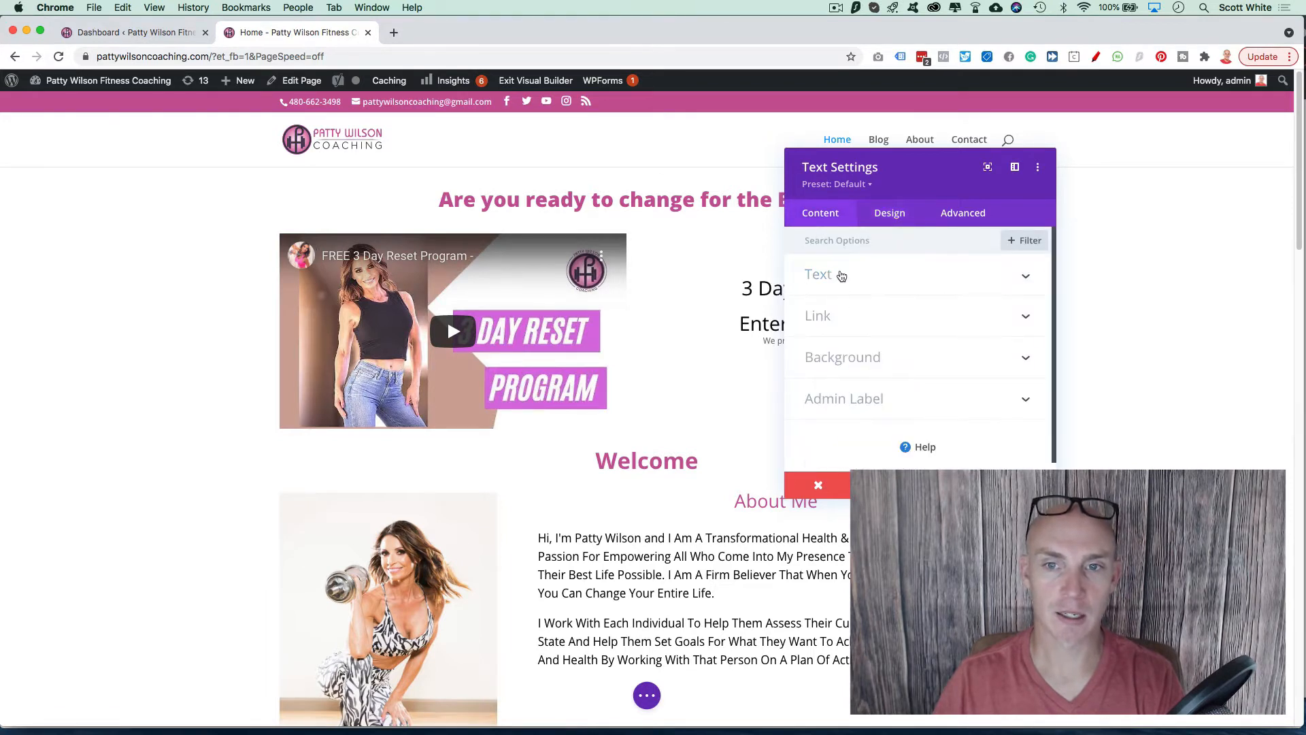
{"action": "left_click", "coordinate": [841, 275]}
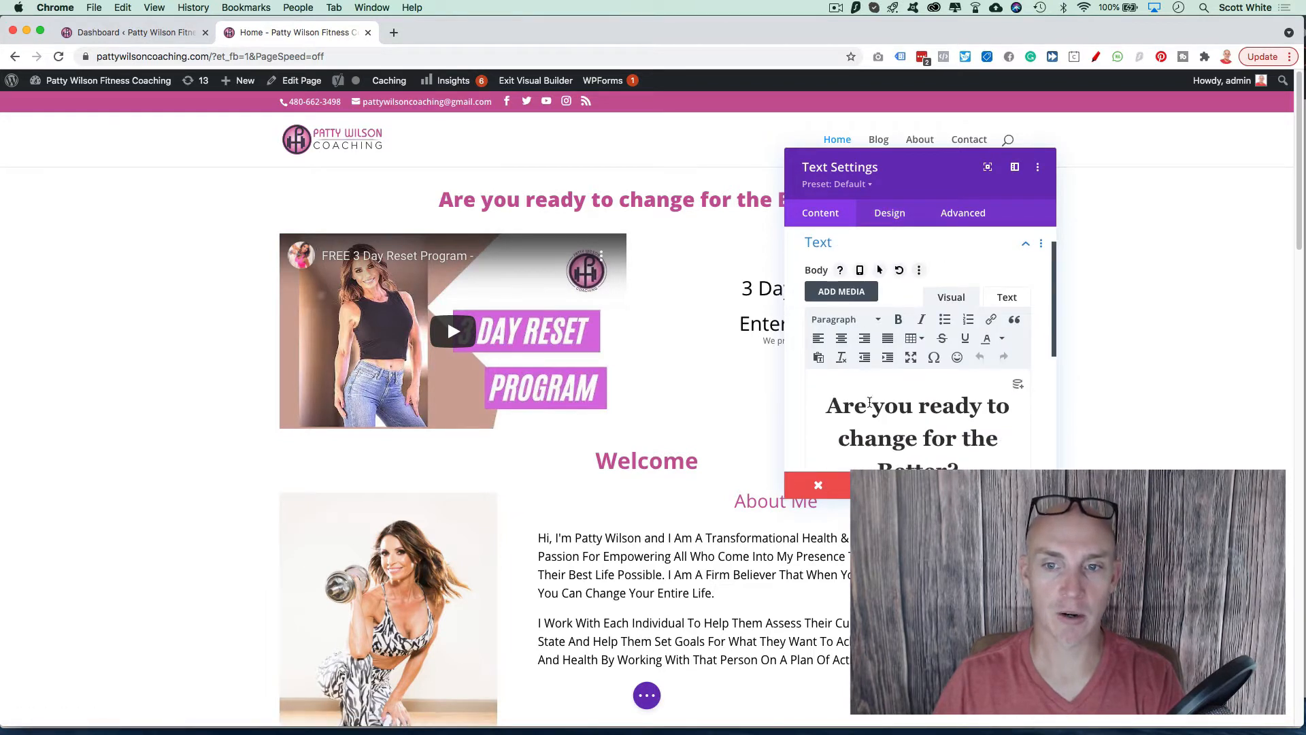
{"action": "triple_click", "coordinate": [837, 401]}
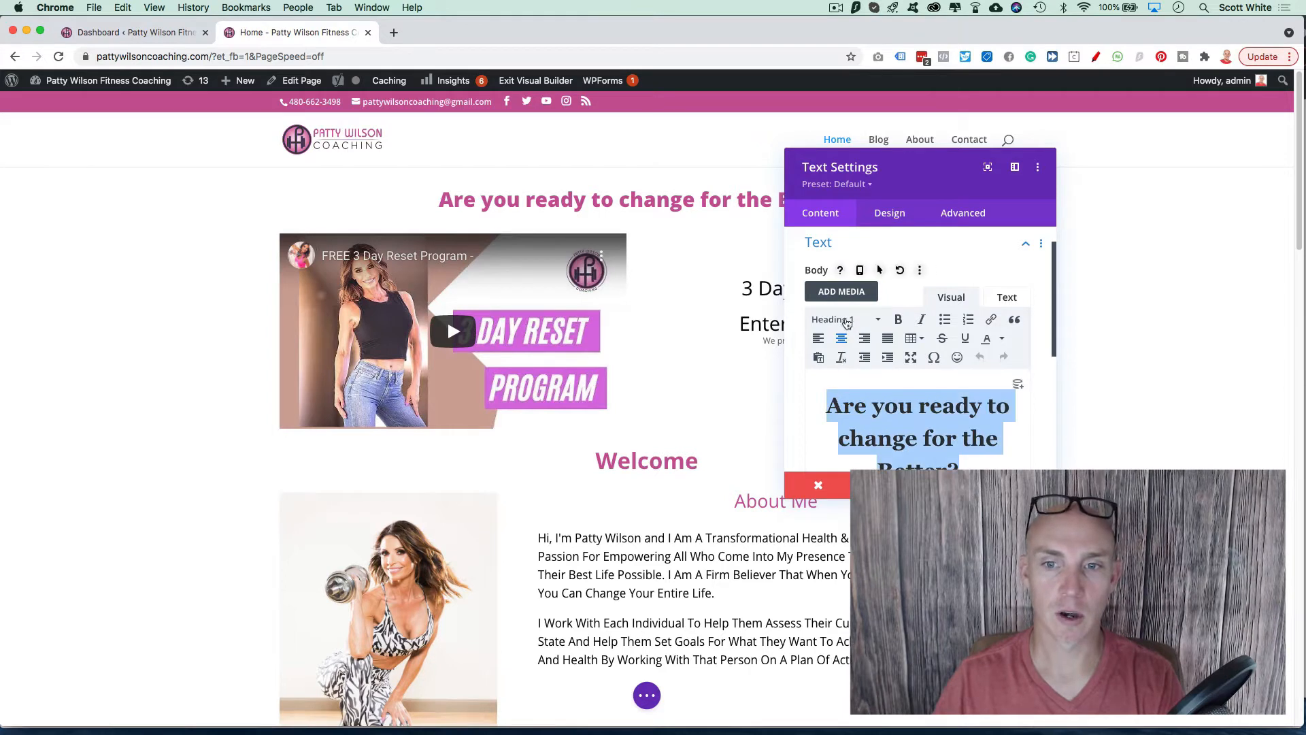
Set the headline's H1 text color to black (#000000) and enlarge its heading text size
{"action": "left_click", "coordinate": [889, 213]}
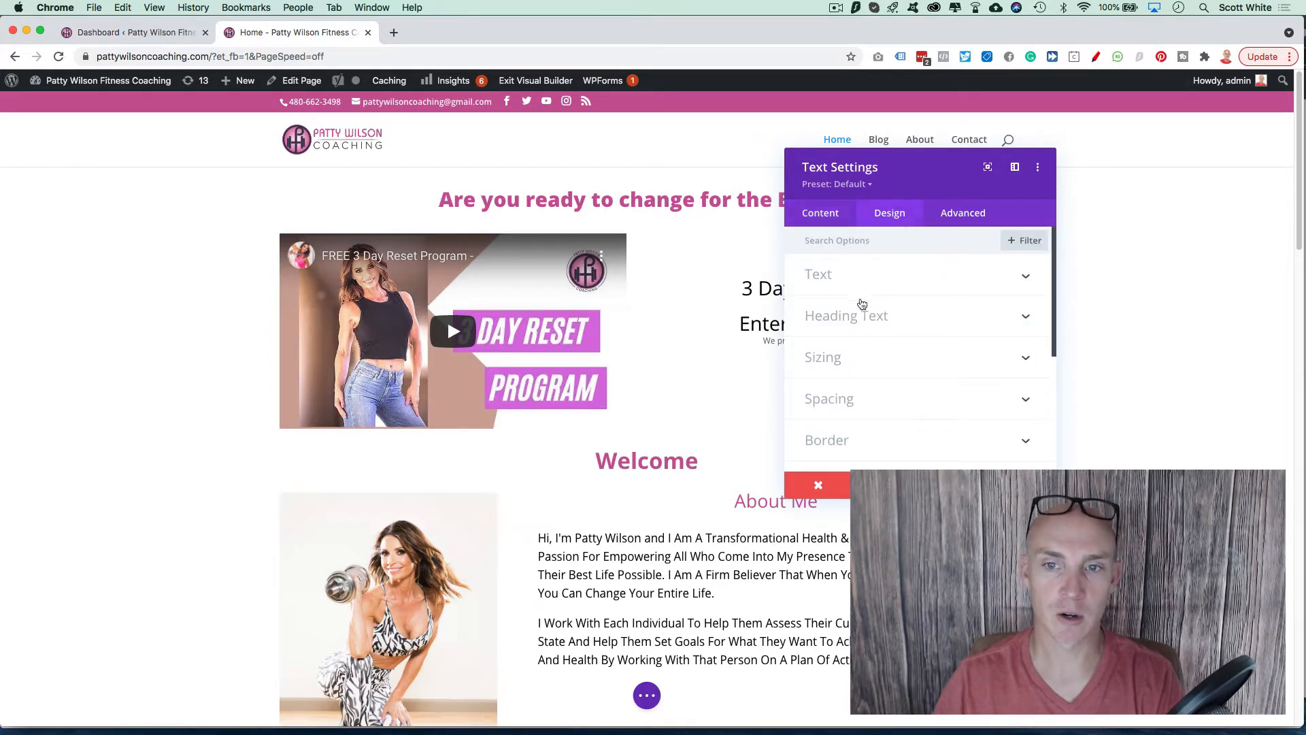
{"action": "left_click", "coordinate": [912, 320]}
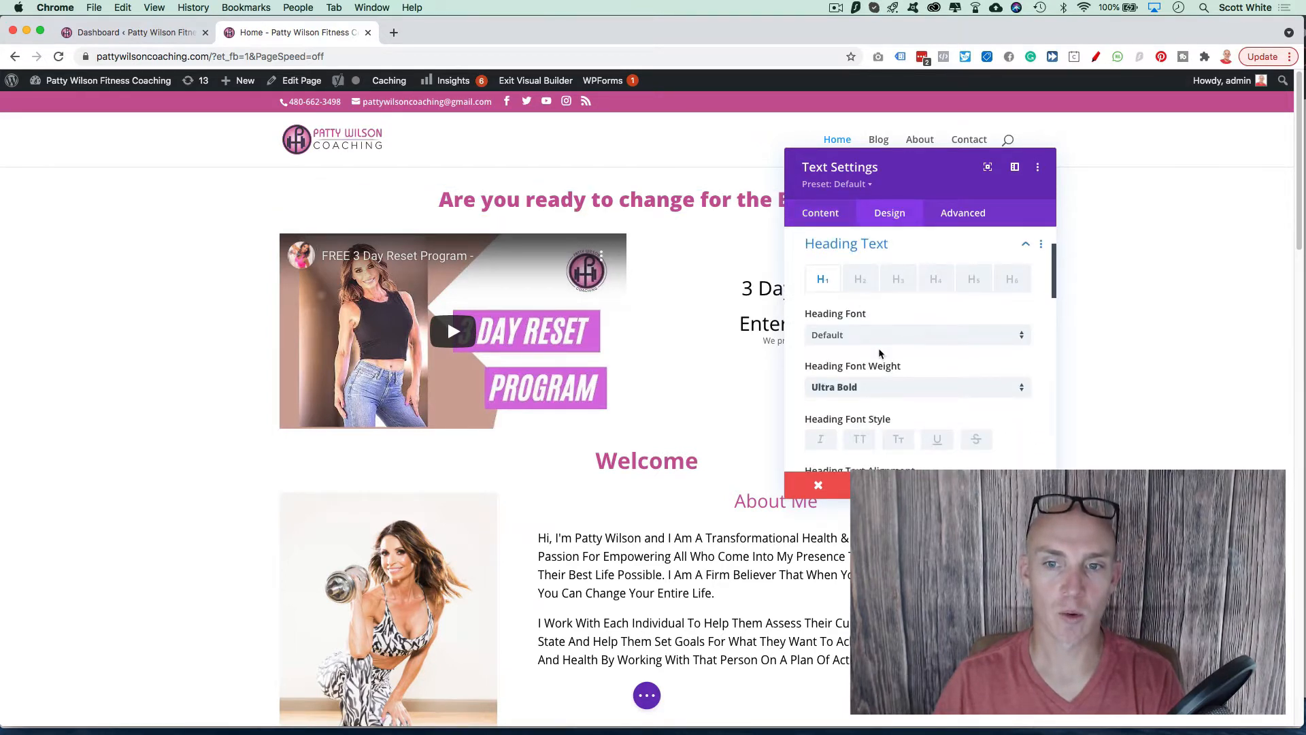
{"action": "scroll", "coordinate": [884, 347], "scroll_direction": "down", "scroll_amount": 5}
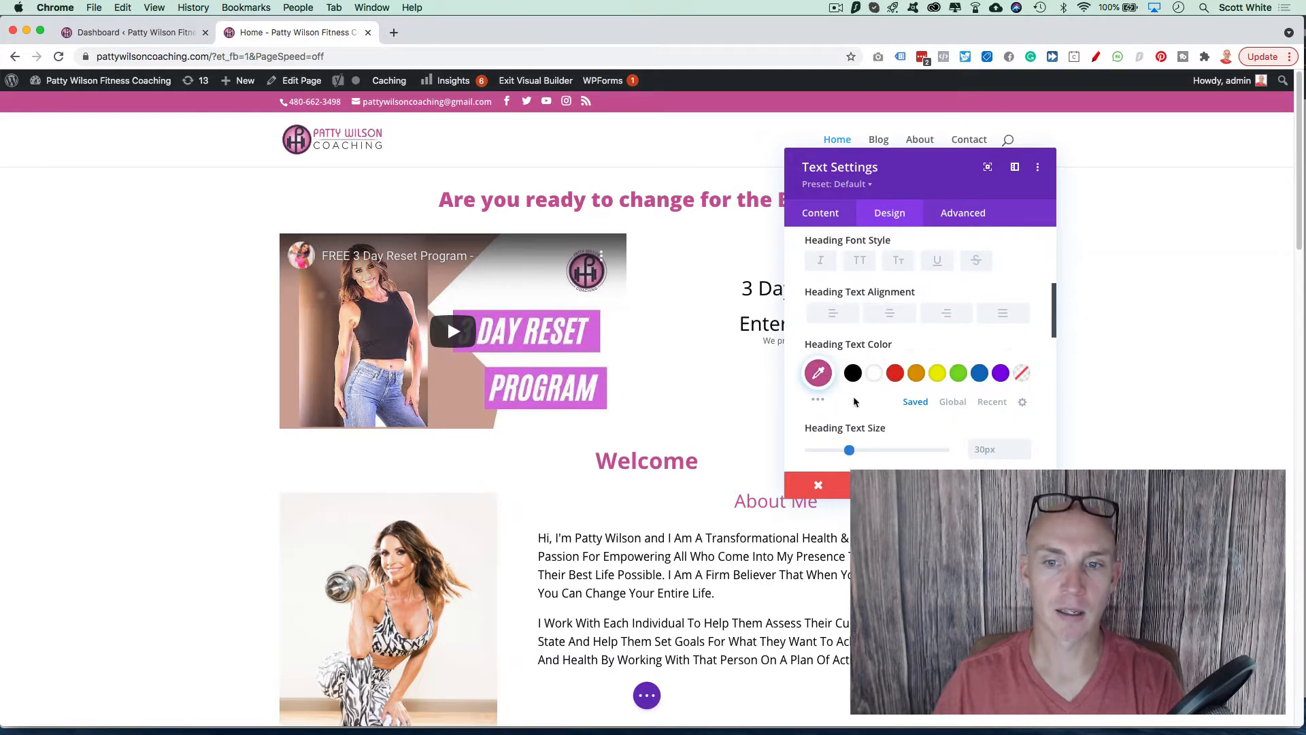
{"action": "left_click", "coordinate": [853, 373]}
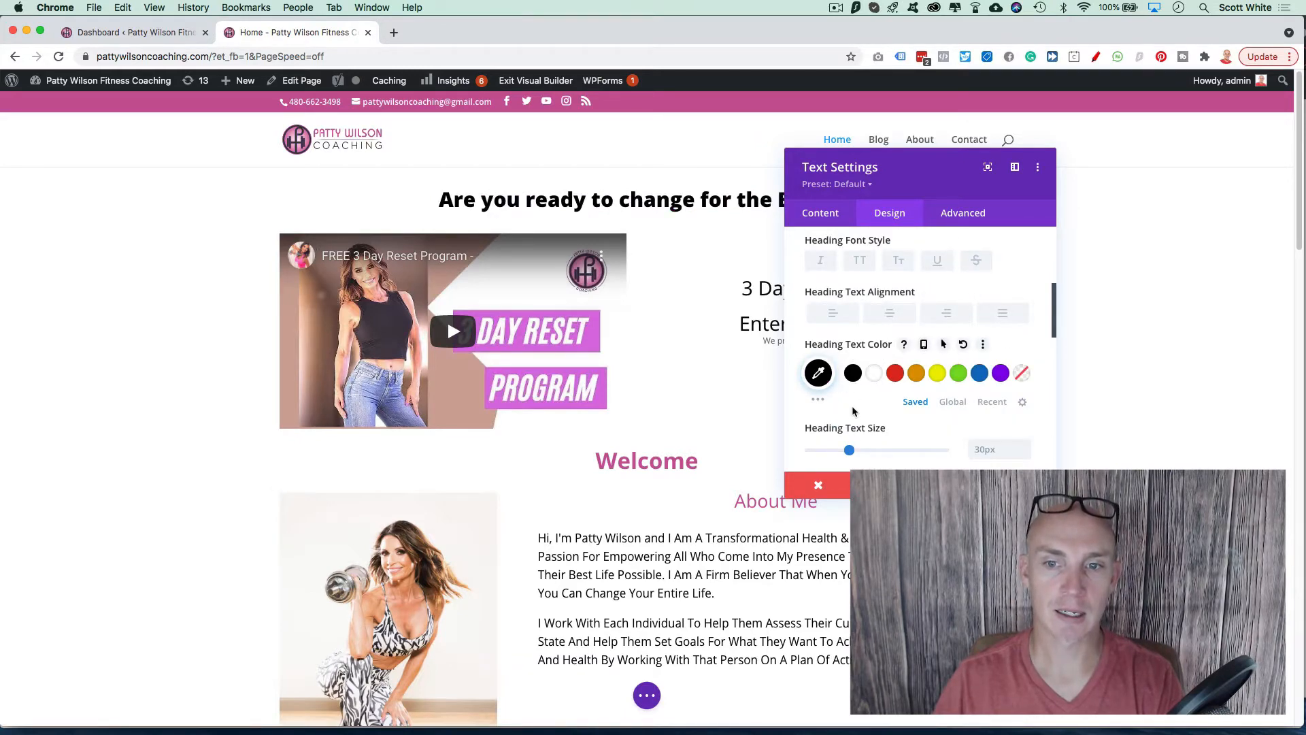
{"action": "left_click", "coordinate": [847, 450]}
{"action": "mouse_move", "coordinate": [877, 454]}
{"action": "left_mouse_down"}
{"action": "mouse_move", "coordinate": [912, 452]}
{"action": "mouse_move", "coordinate": [863, 450]}
{"action": "left_mouse_up"}
Look over the remaining design options for the headline and discard all of its changes
{"action": "scroll", "coordinate": [891, 381], "scroll_direction": "down", "scroll_amount": 10}
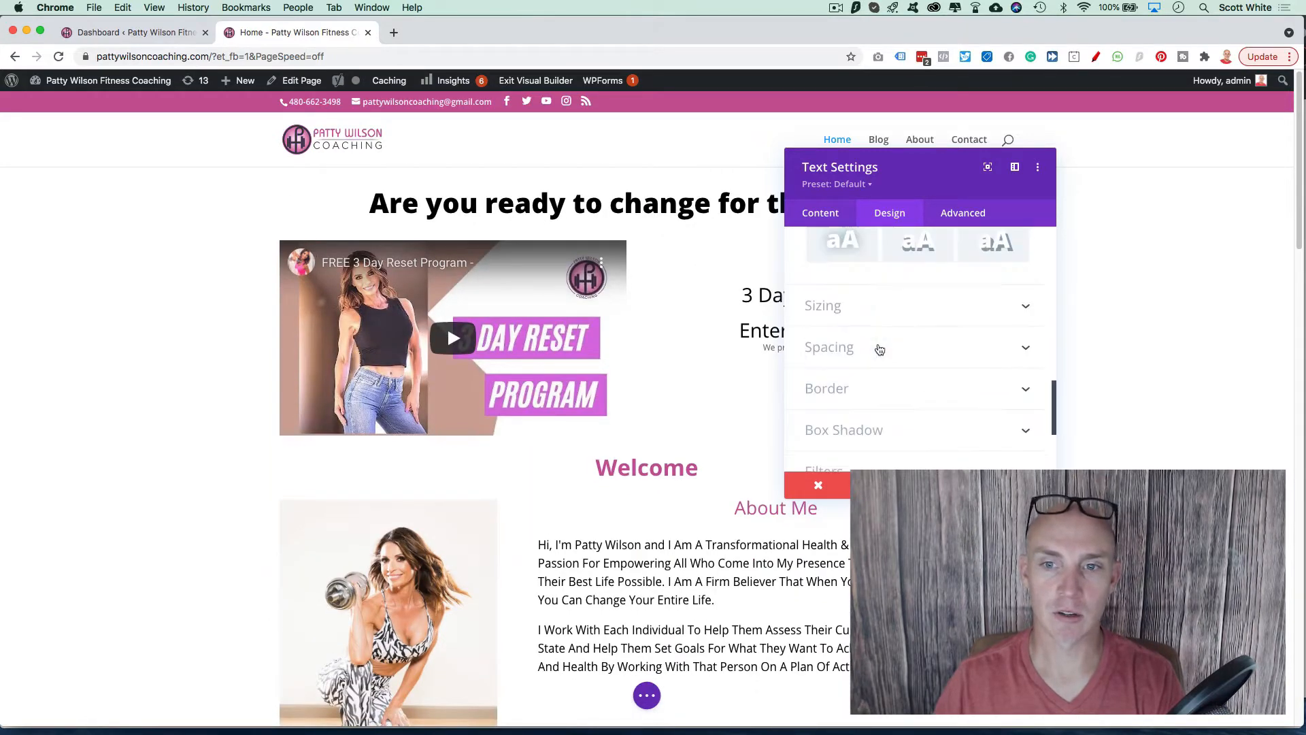
{"action": "scroll", "coordinate": [861, 320], "scroll_direction": "down", "scroll_amount": 3}
{"action": "scroll", "coordinate": [860, 347], "scroll_direction": "up", "scroll_amount": 15}
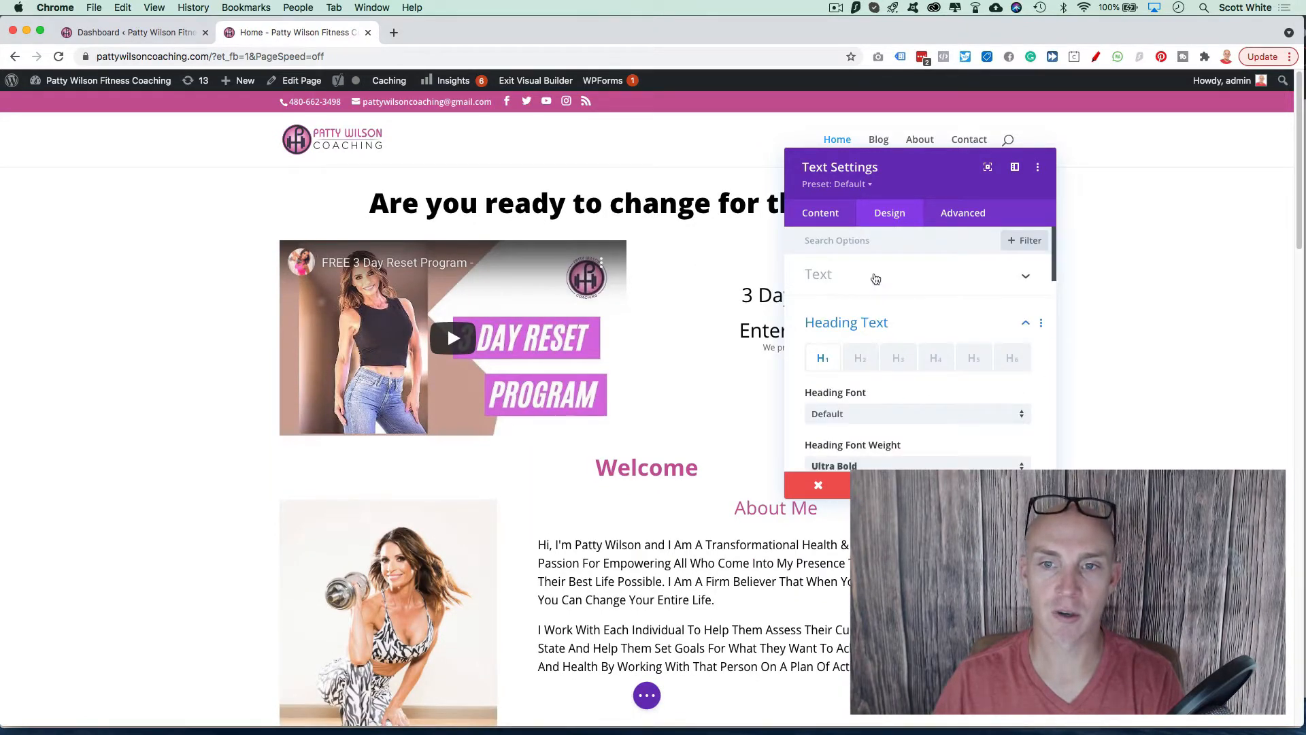
{"action": "left_click", "coordinate": [816, 484]}
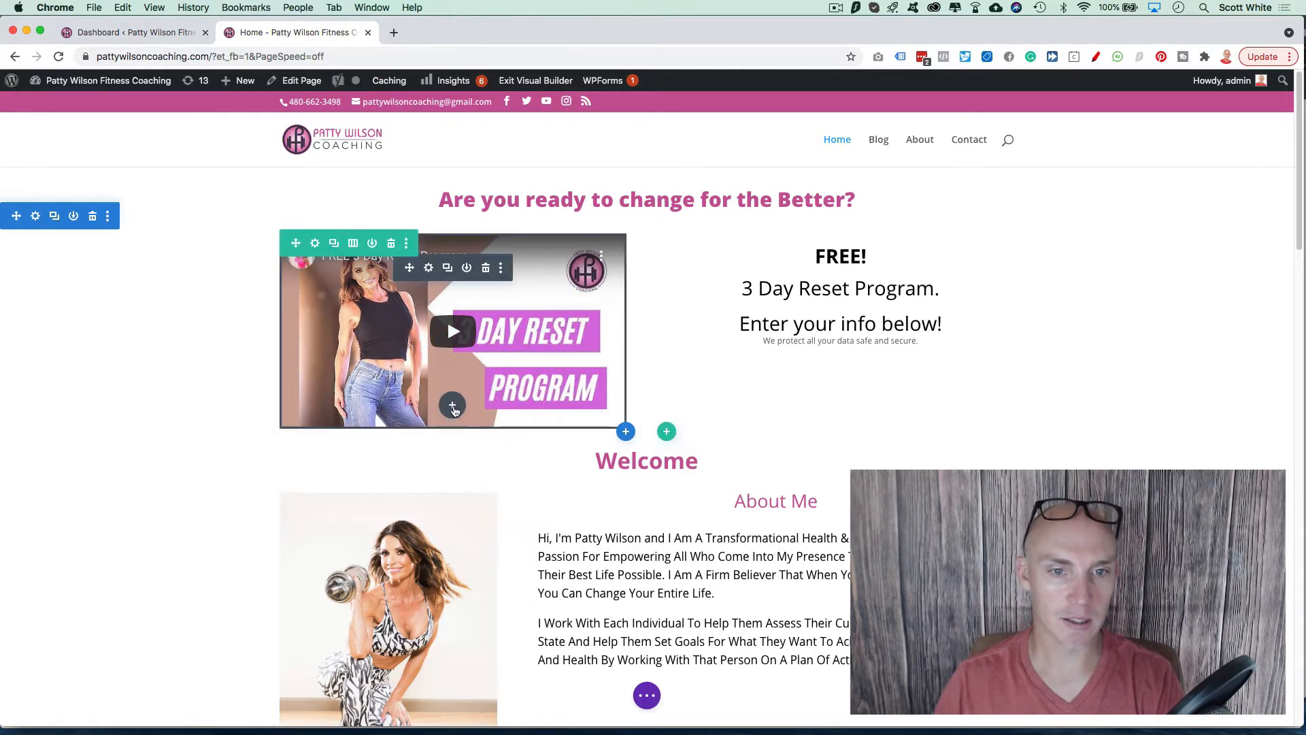
Start inserting a new module below the video, search the module list for "text", and clear the search
{"action": "left_click", "coordinate": [453, 405]}
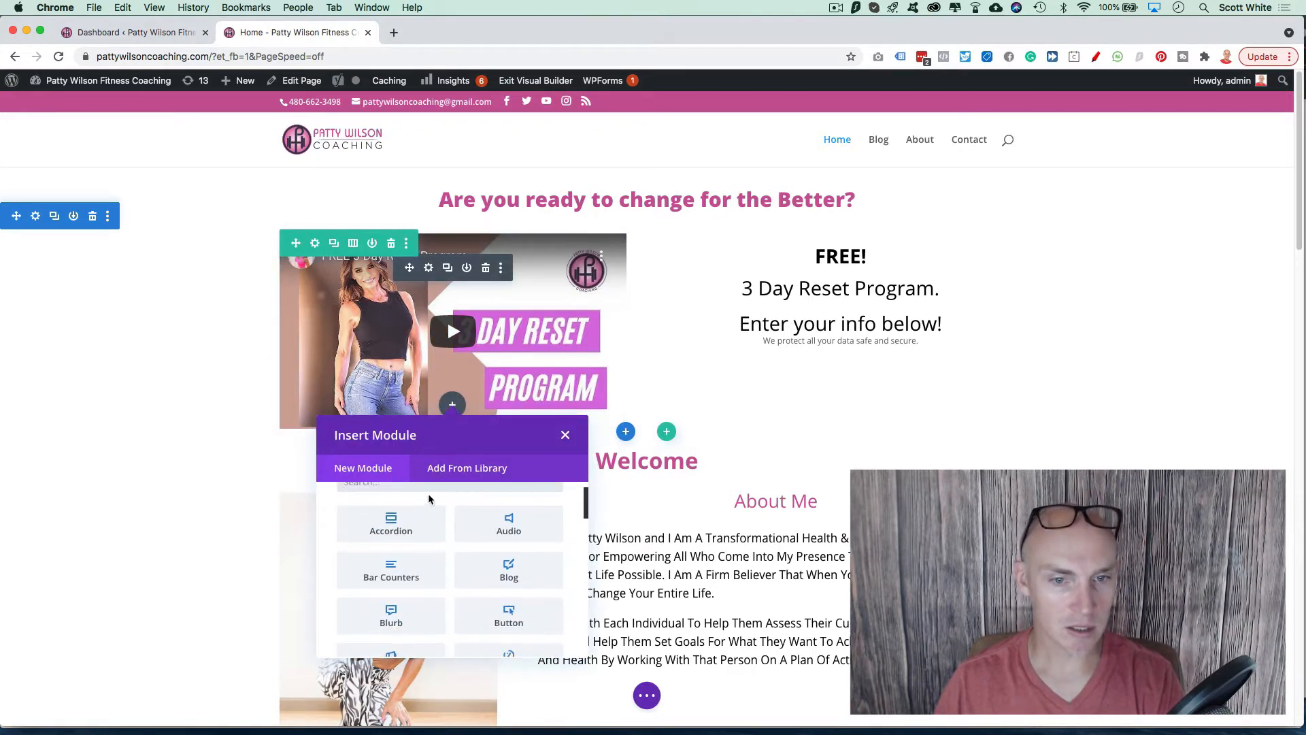
{"action": "type", "text": "text"}
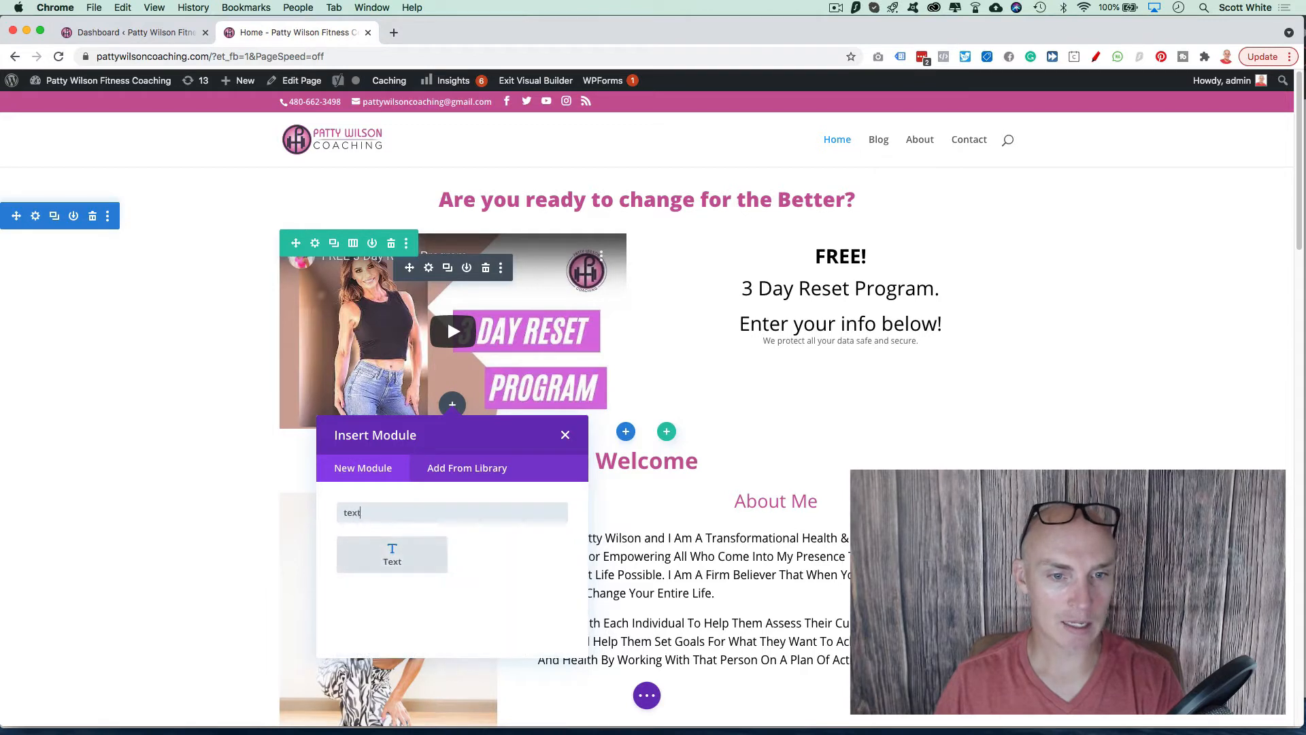
{"action": "key", "text": "BackSpace"}
{"action": "key", "text": "BackSpace"}
{"action": "key", "text": "BackSpace"}
{"action": "key", "text": "BackSpace"}
Search the module list for "video" and for "con", clearing each search
{"action": "type", "text": "video"}
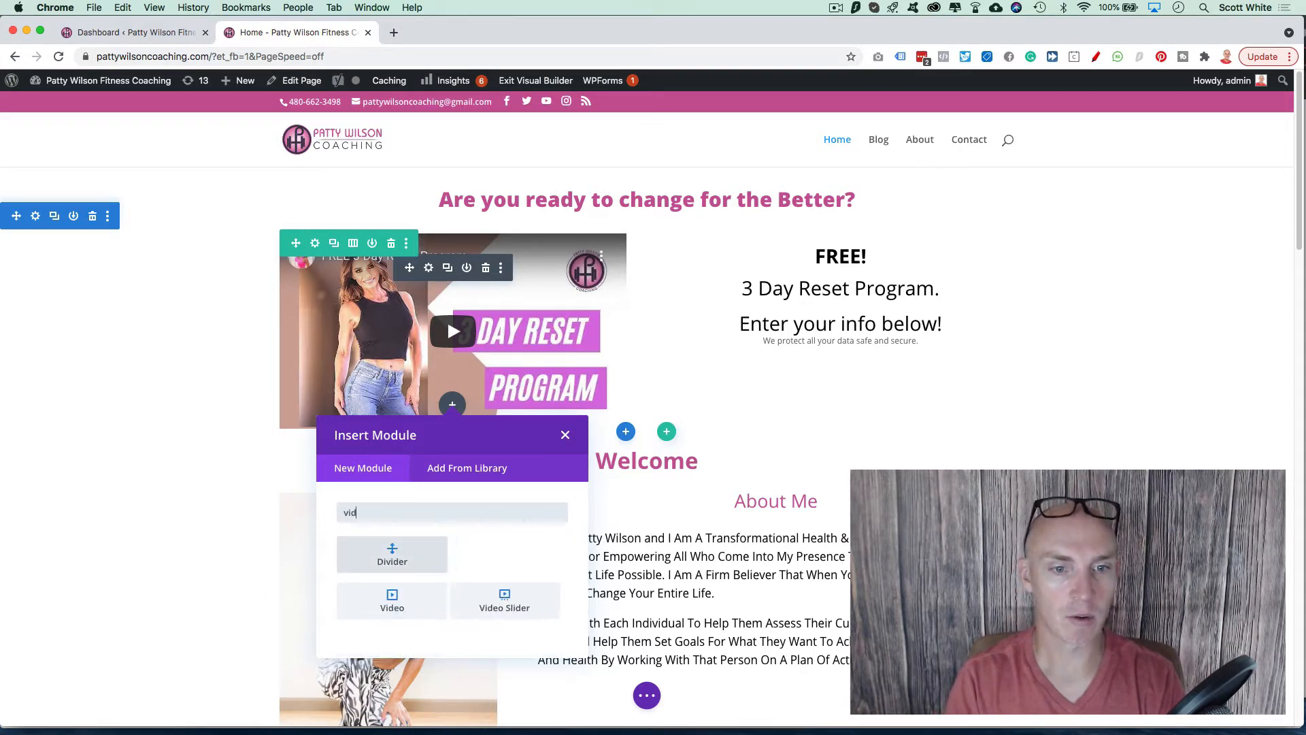
{"action": "key", "text": "BackSpace"}
{"action": "key", "text": "BackSpace"}
{"action": "key", "text": "BackSpace"}
{"action": "key", "text": "BackSpace"}
{"action": "key", "text": "BackSpace"}
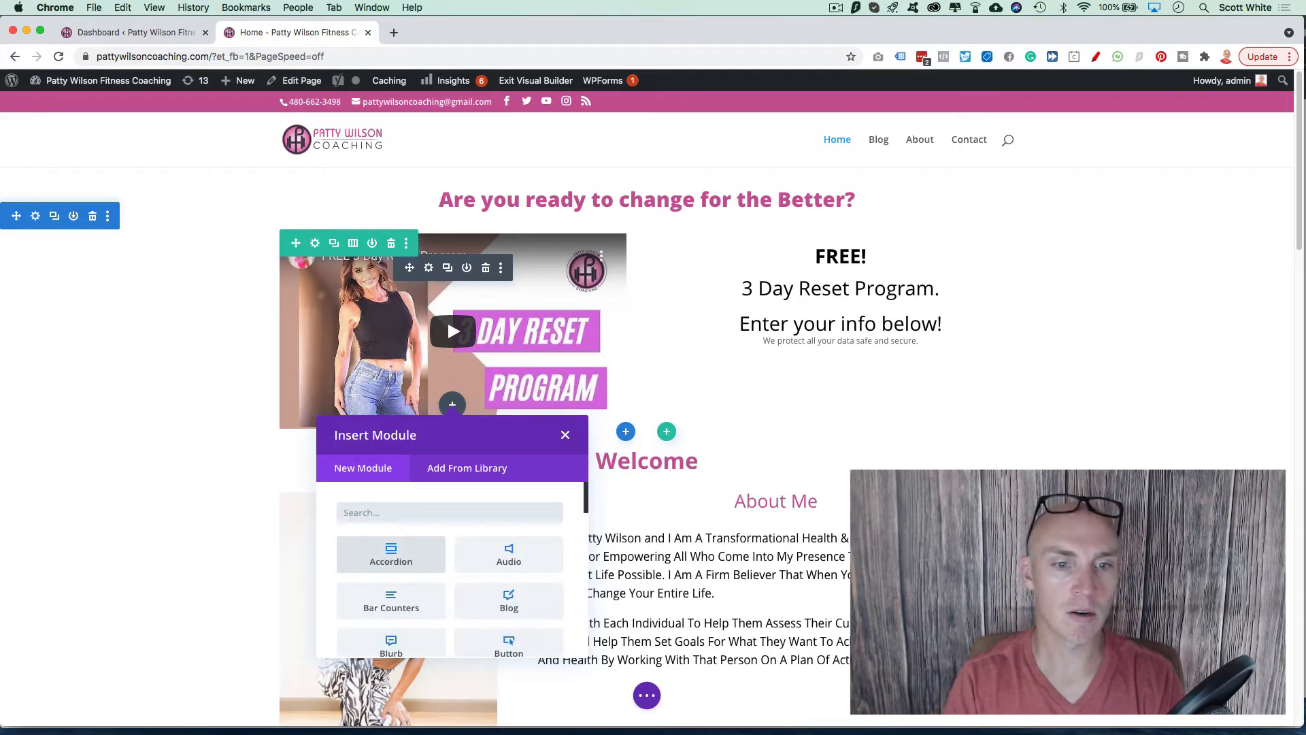
{"action": "type", "text": "con"}
{"action": "key", "text": "BackSpace"}
{"action": "key", "text": "BackSpace"}
{"action": "key", "text": "BackSpace"}
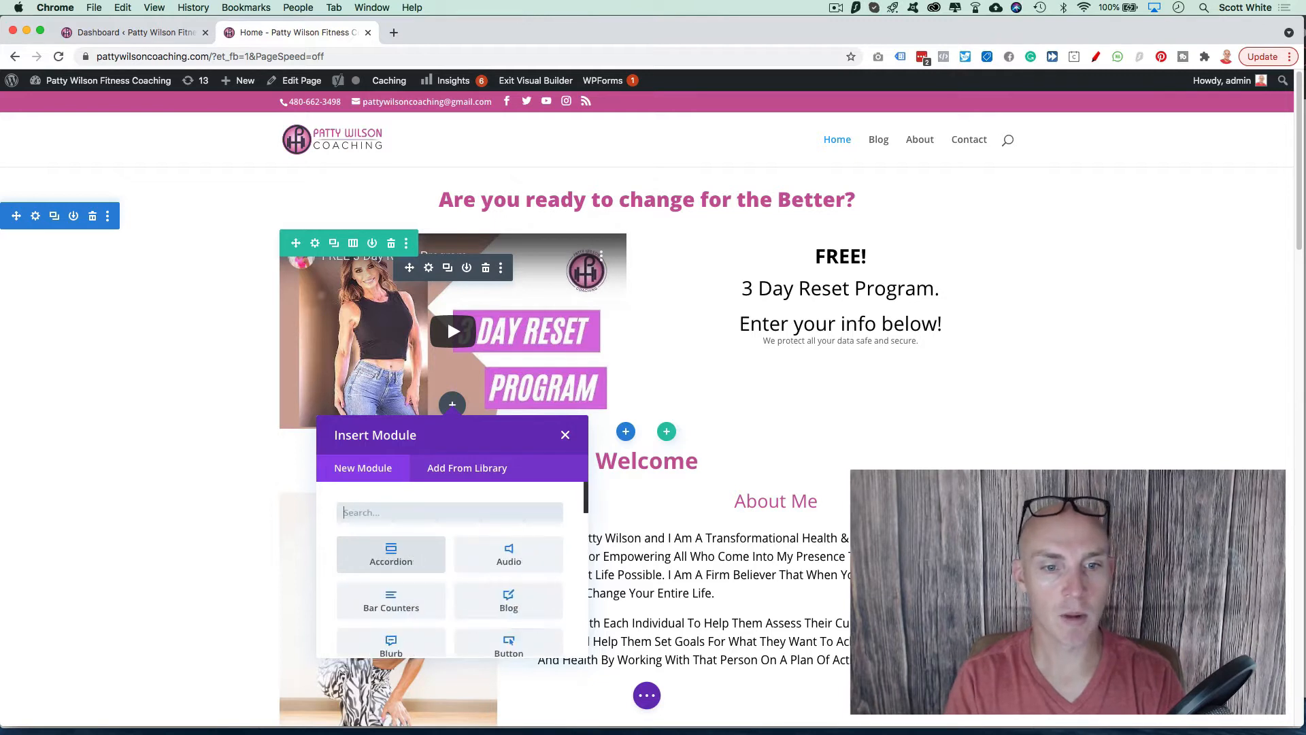
Look through the full list of available modules and close it without inserting one
{"action": "scroll", "coordinate": [429, 578], "scroll_direction": "down", "scroll_amount": 2}
{"action": "scroll", "coordinate": [436, 575], "scroll_direction": "down", "scroll_amount": 2}
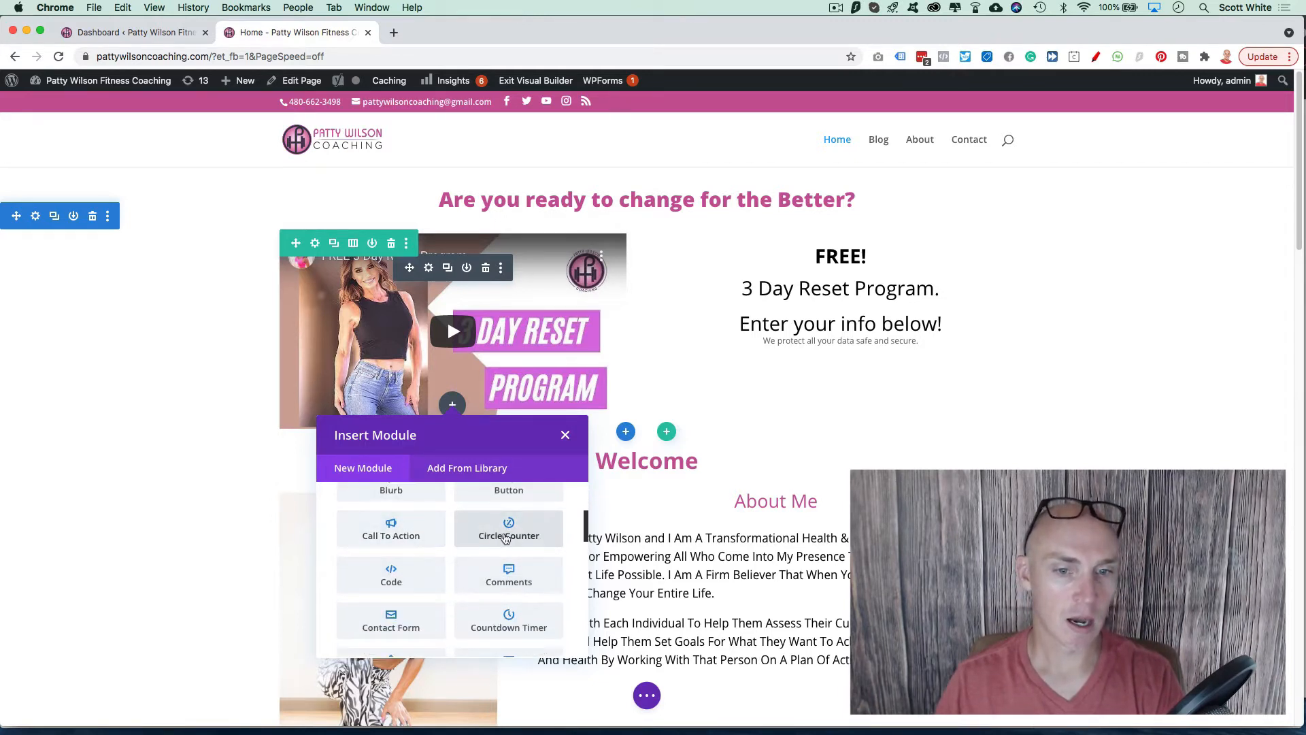
{"action": "scroll", "coordinate": [507, 538], "scroll_direction": "down", "scroll_amount": 3}
{"action": "scroll", "coordinate": [412, 550], "scroll_direction": "down", "scroll_amount": 5}
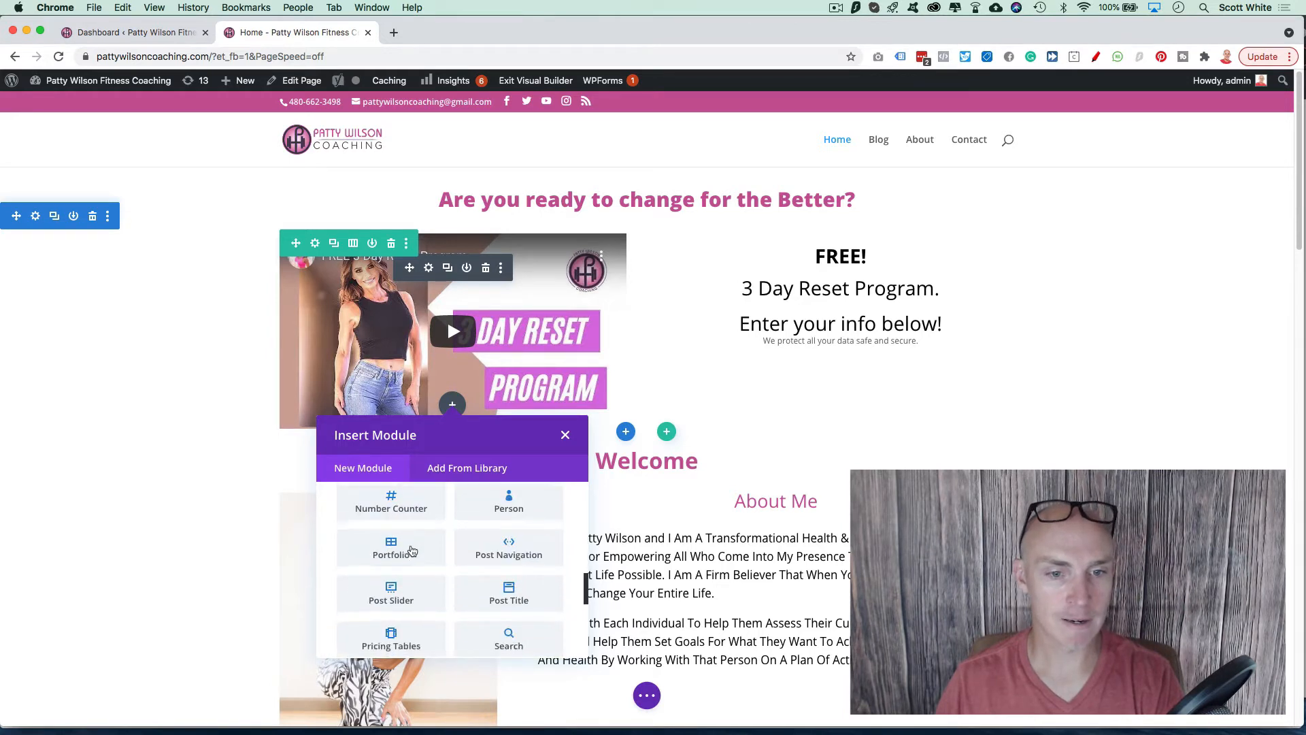
{"action": "scroll", "coordinate": [415, 552], "scroll_direction": "down", "scroll_amount": 6}
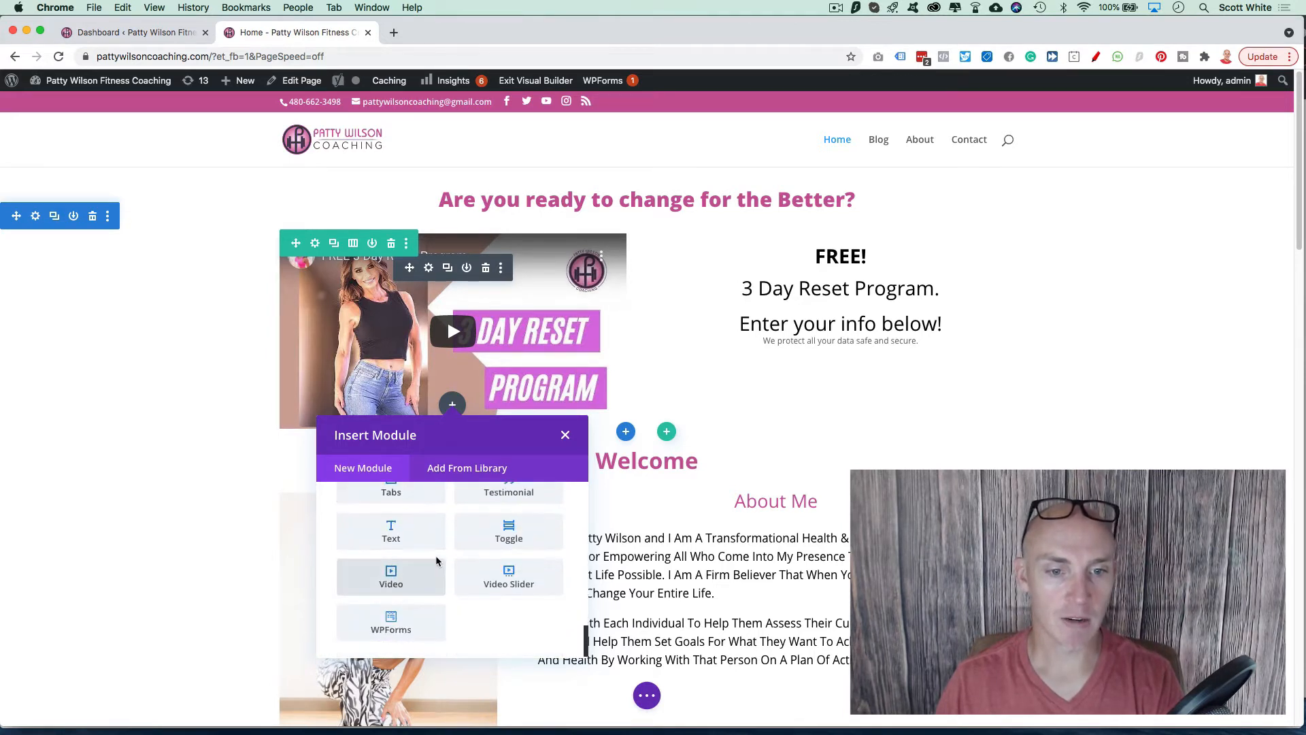
{"action": "scroll", "coordinate": [476, 599], "scroll_direction": "up", "scroll_amount": 15}
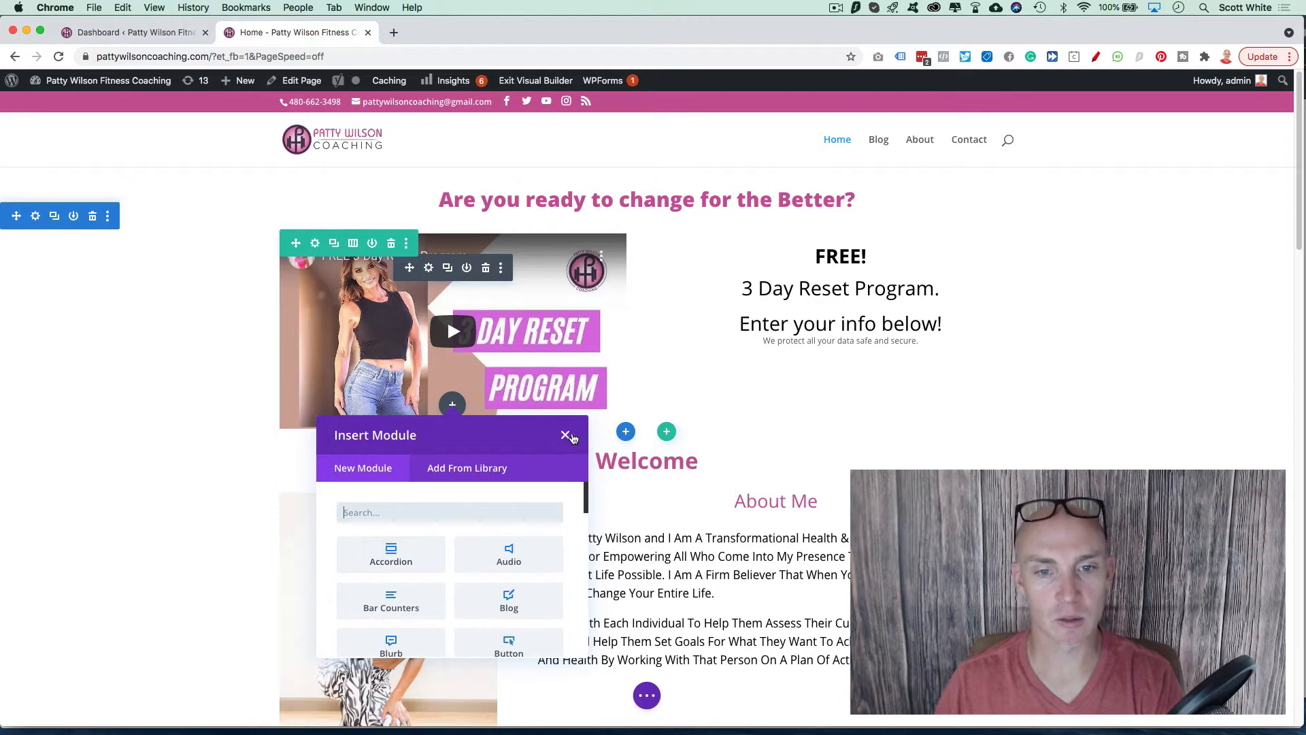
{"action": "left_click", "coordinate": [565, 435]}
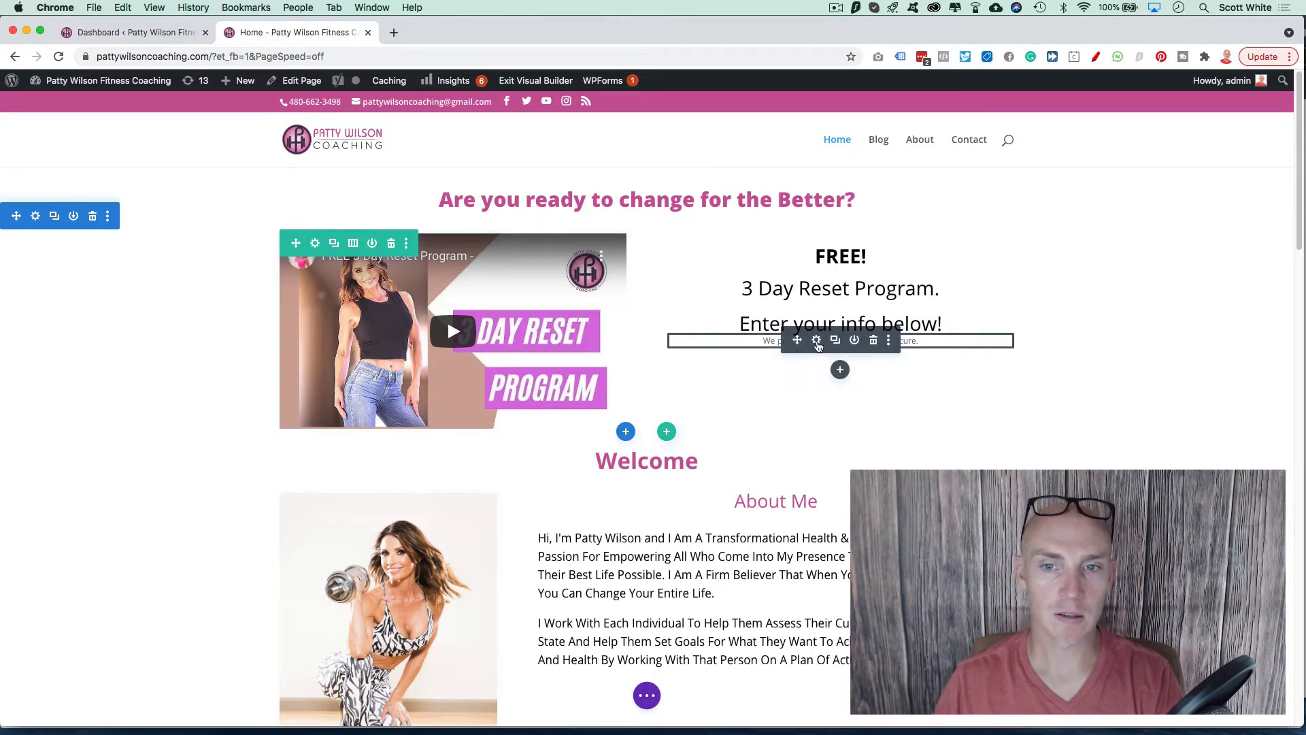
View the settings of the "We protect all your data safe and secure." text, and insert a Code module below it
{"action": "left_click", "coordinate": [817, 341]}
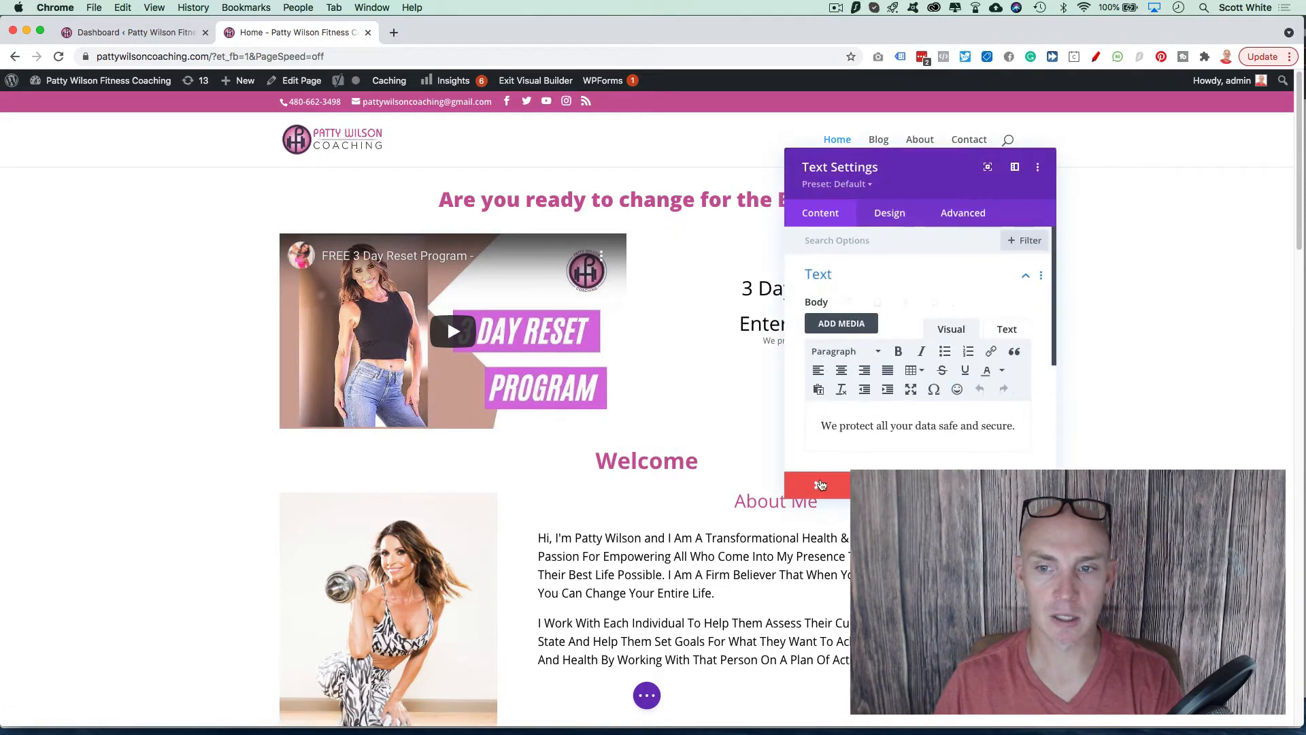
{"action": "left_click", "coordinate": [821, 484]}
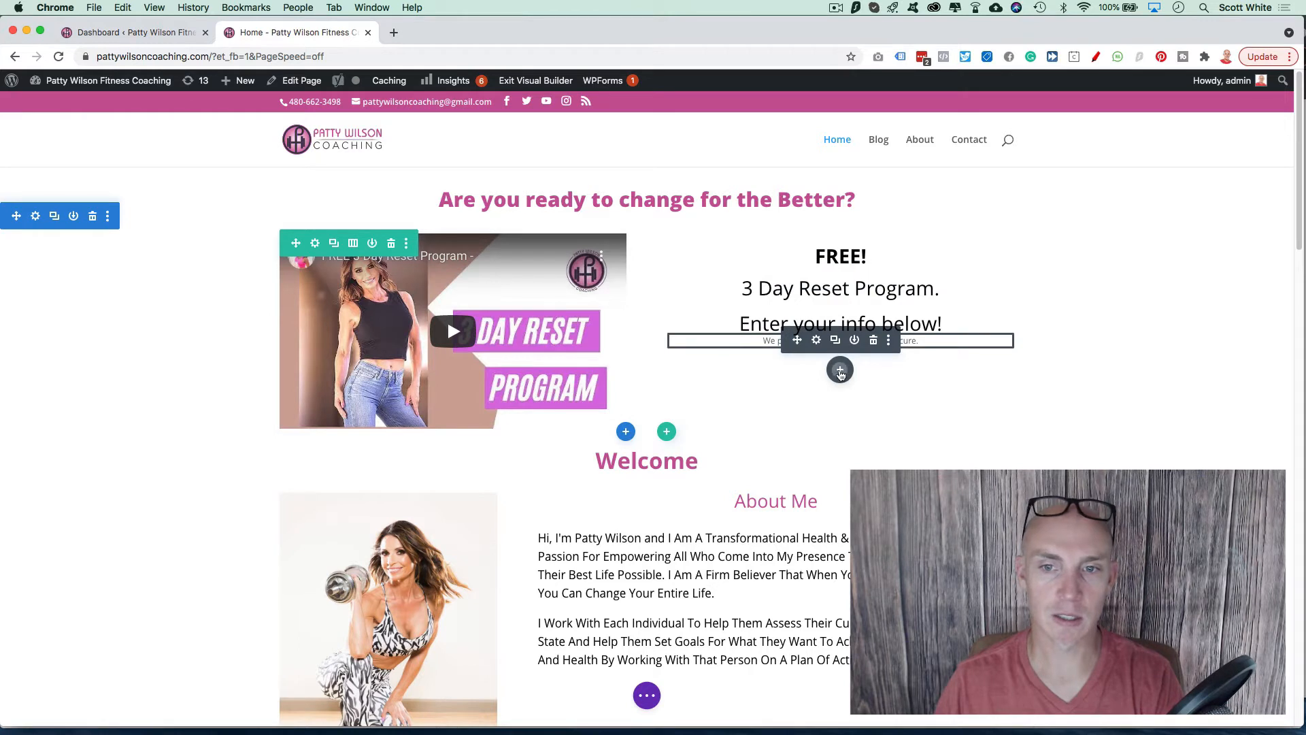
{"action": "left_click", "coordinate": [840, 371]}
{"action": "type", "text": "code"}
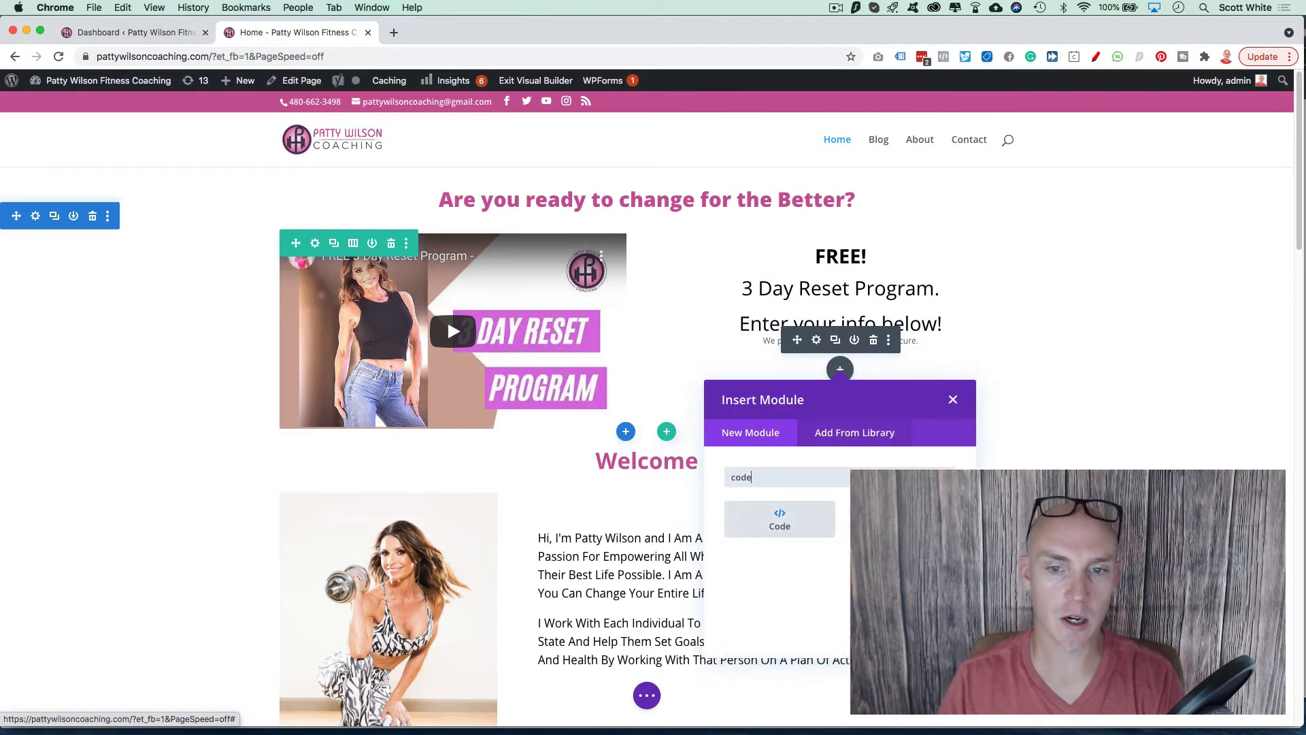
{"action": "left_click", "coordinate": [780, 521]}
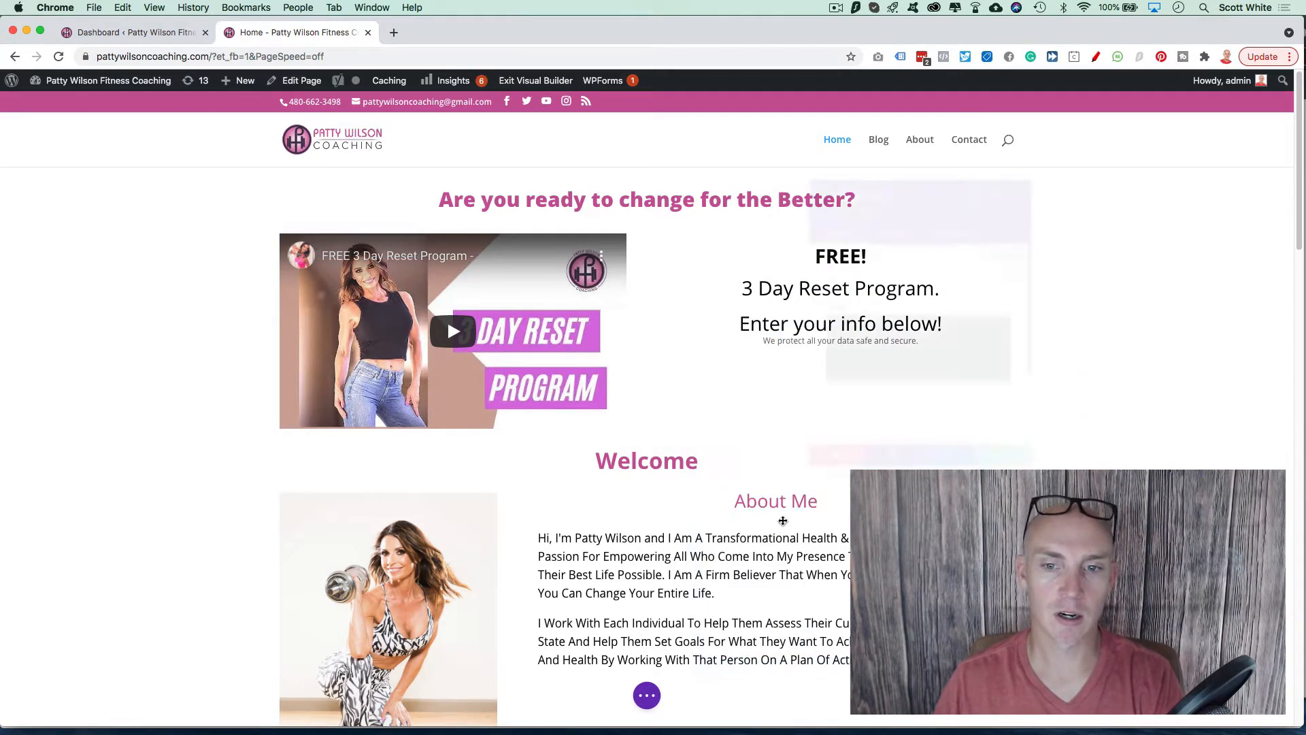
{"action": "left_click", "coordinate": [815, 483]}
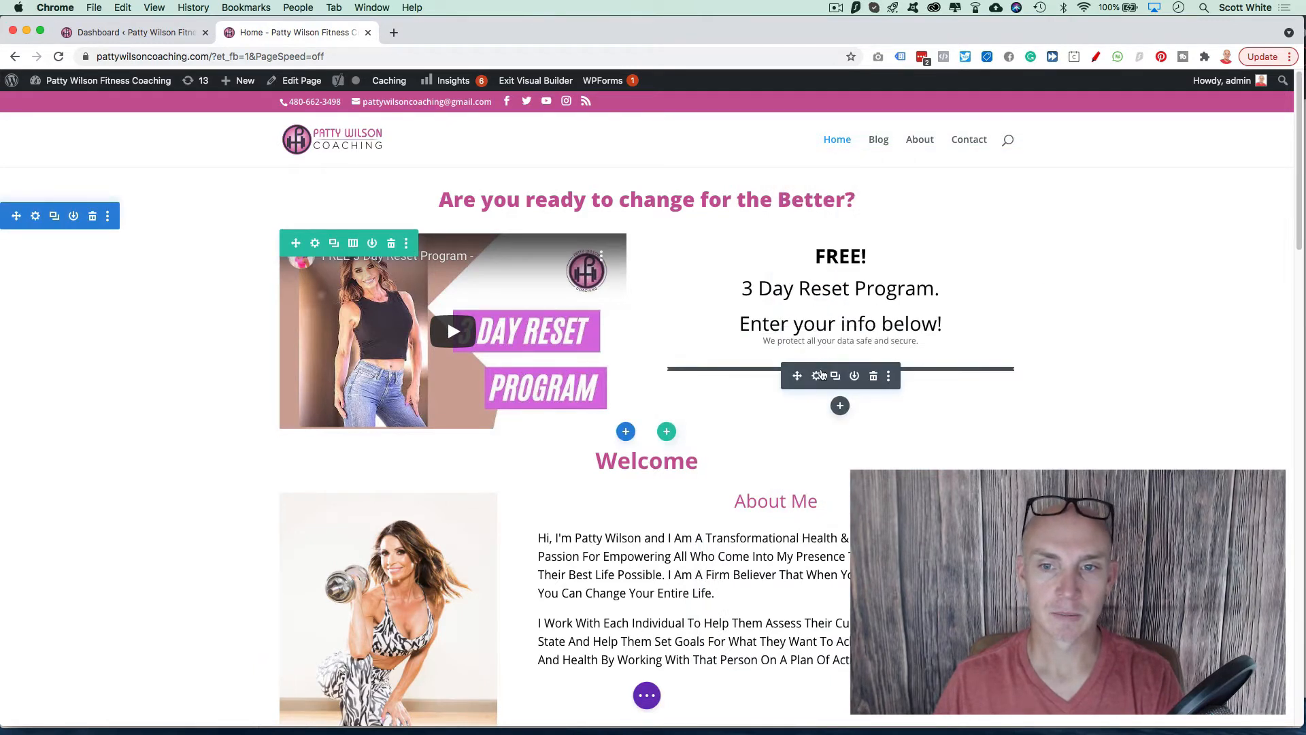
Open the new Code module's settings to view its code field, discard them, and delete the module
{"action": "left_click", "coordinate": [817, 376]}
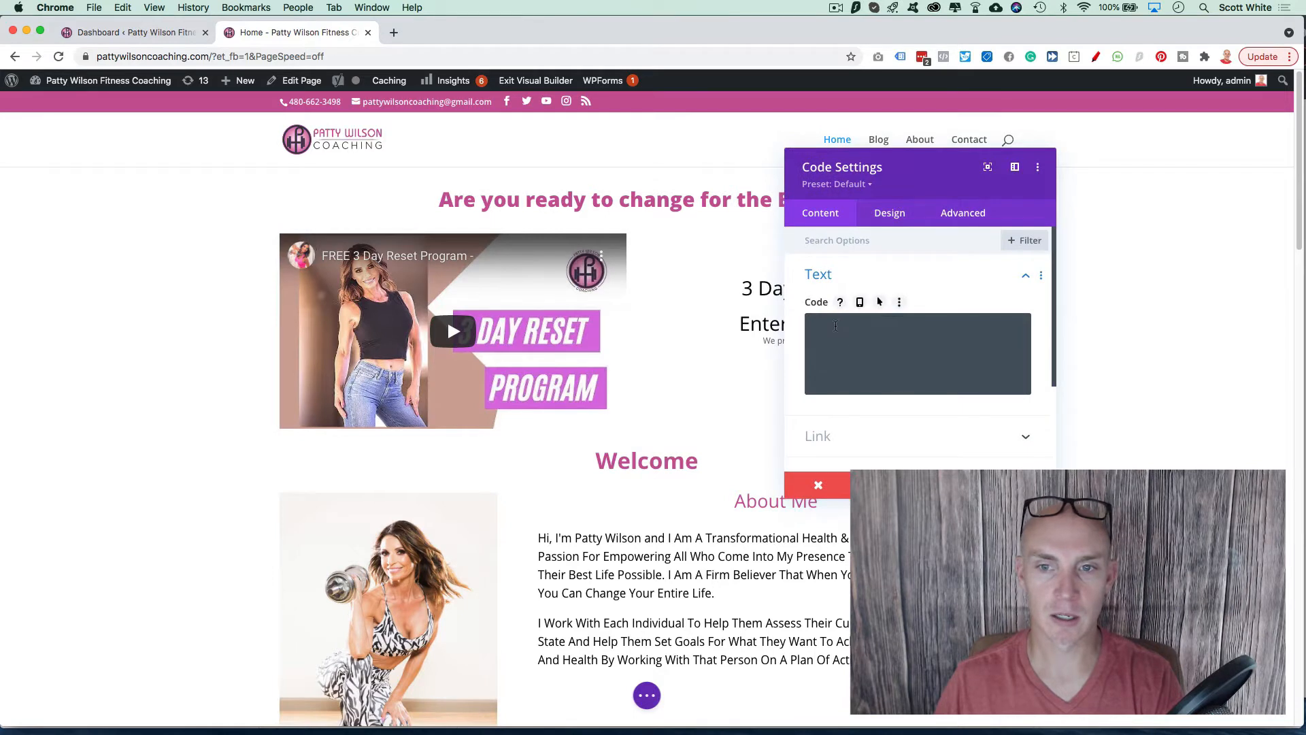
{"action": "left_click", "coordinate": [819, 487]}
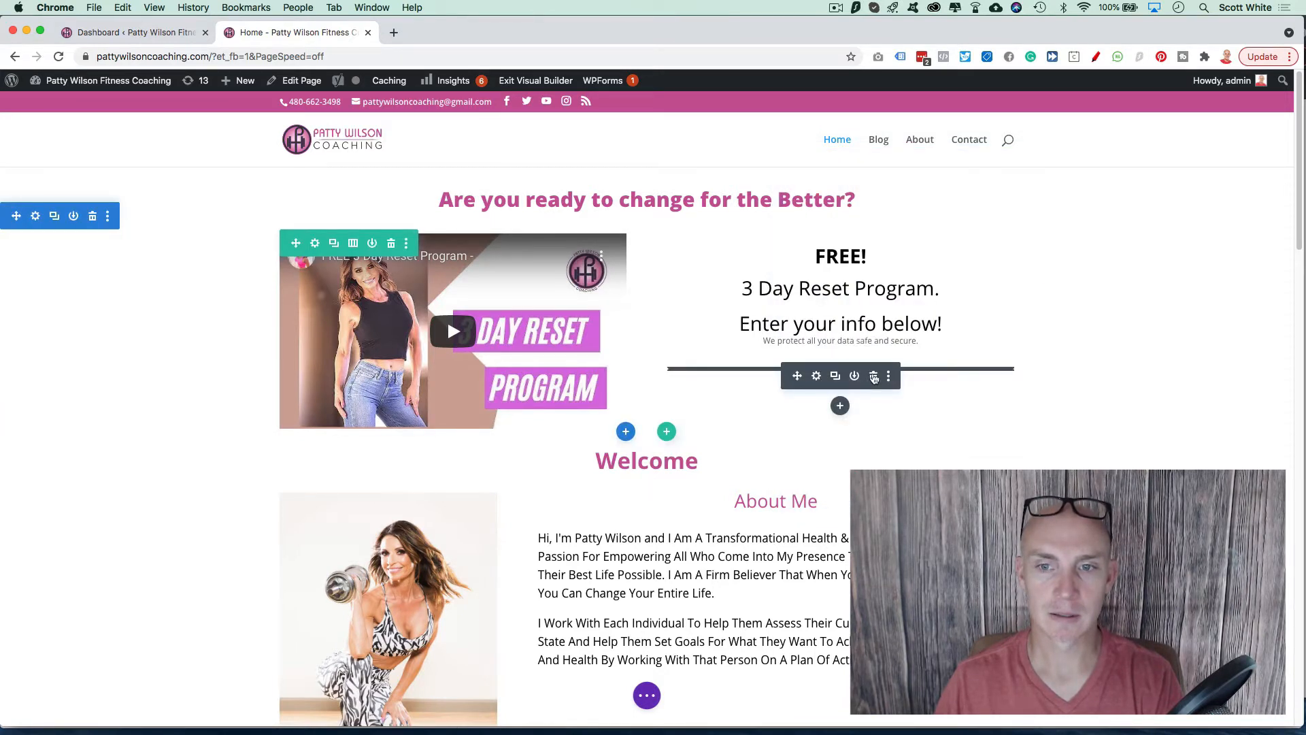
{"action": "left_click", "coordinate": [874, 378]}
View the text settings of the "About Me" heading and of the paragraph below it, closing each without changes
{"action": "scroll", "coordinate": [770, 403], "scroll_direction": "down", "scroll_amount": 3}
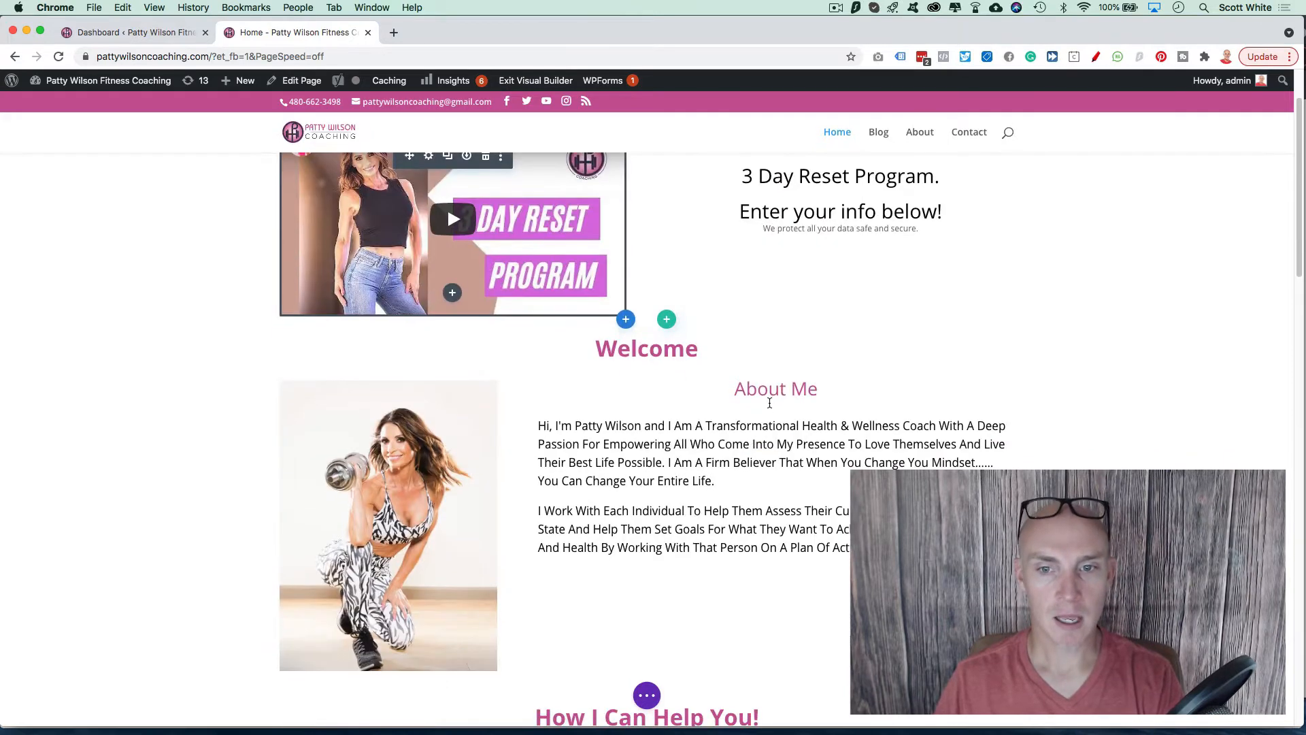
{"action": "left_click", "coordinate": [752, 385]}
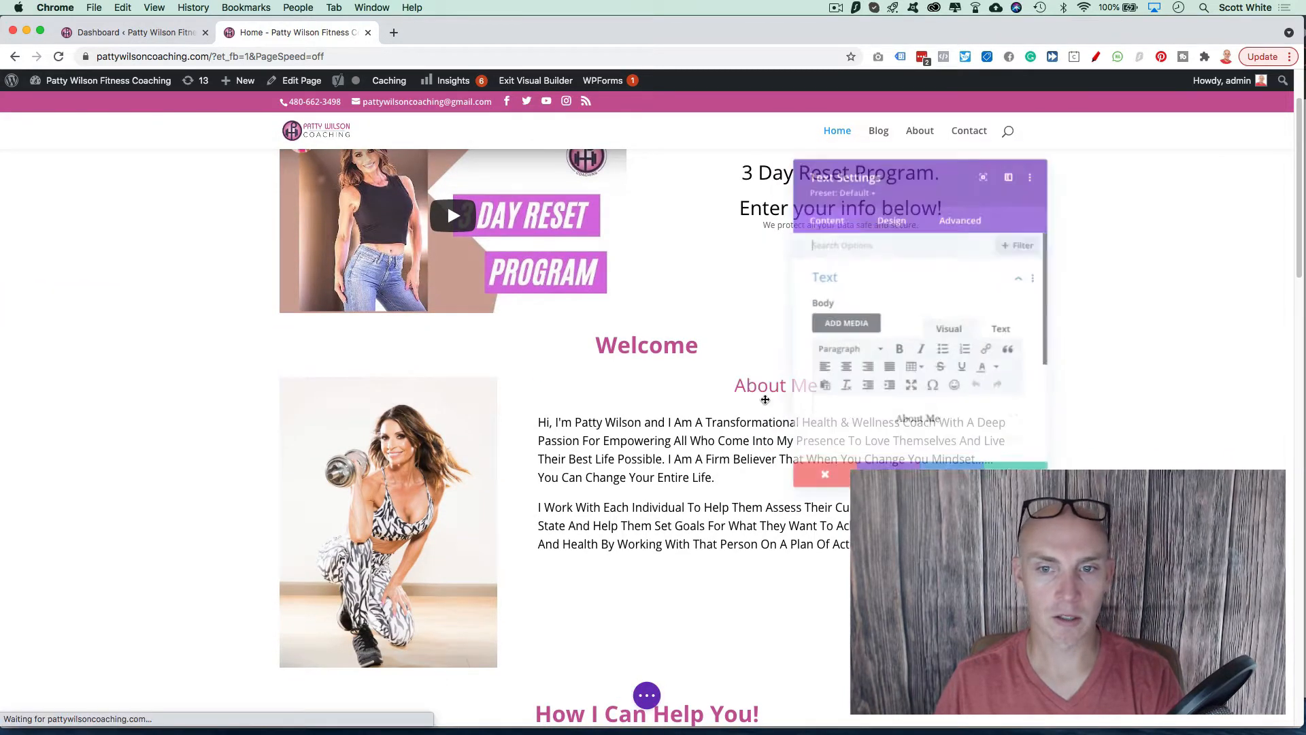
{"action": "left_click", "coordinate": [818, 487]}
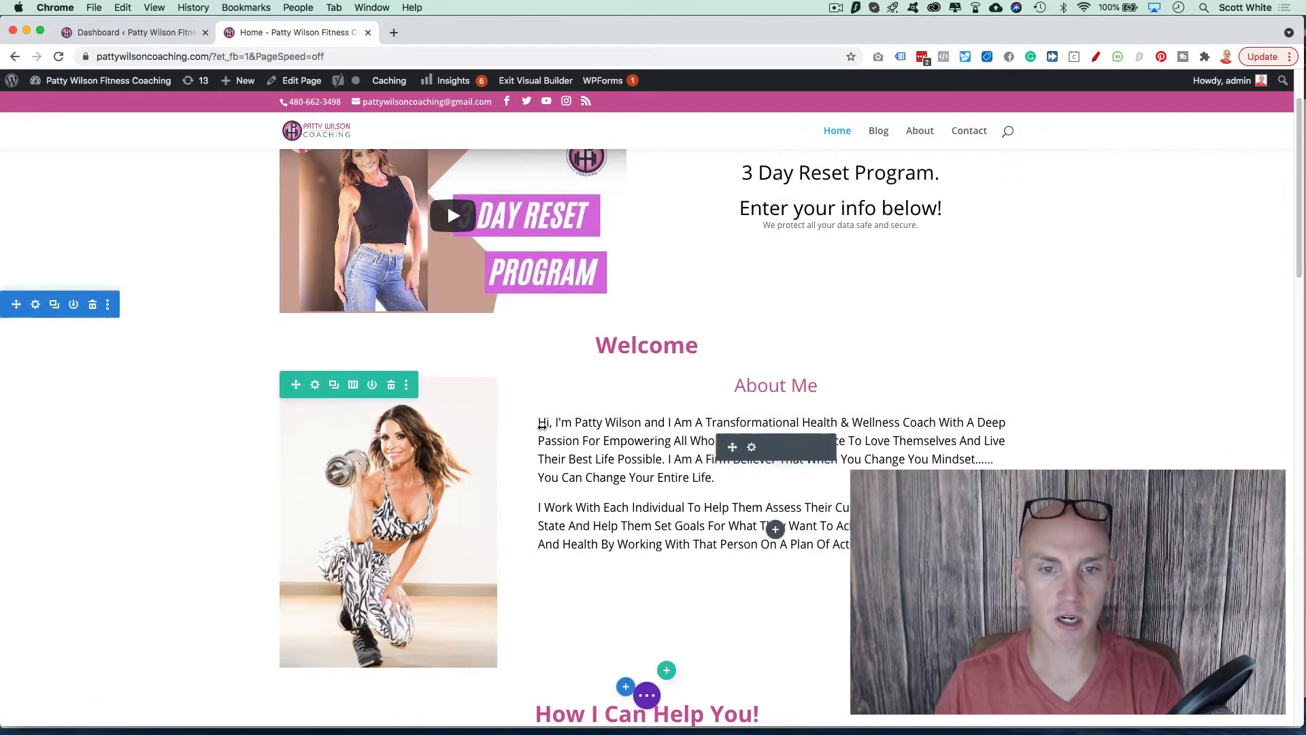
{"action": "scroll", "coordinate": [661, 408], "scroll_direction": "down", "scroll_amount": 1}
{"action": "left_click", "coordinate": [753, 405]}
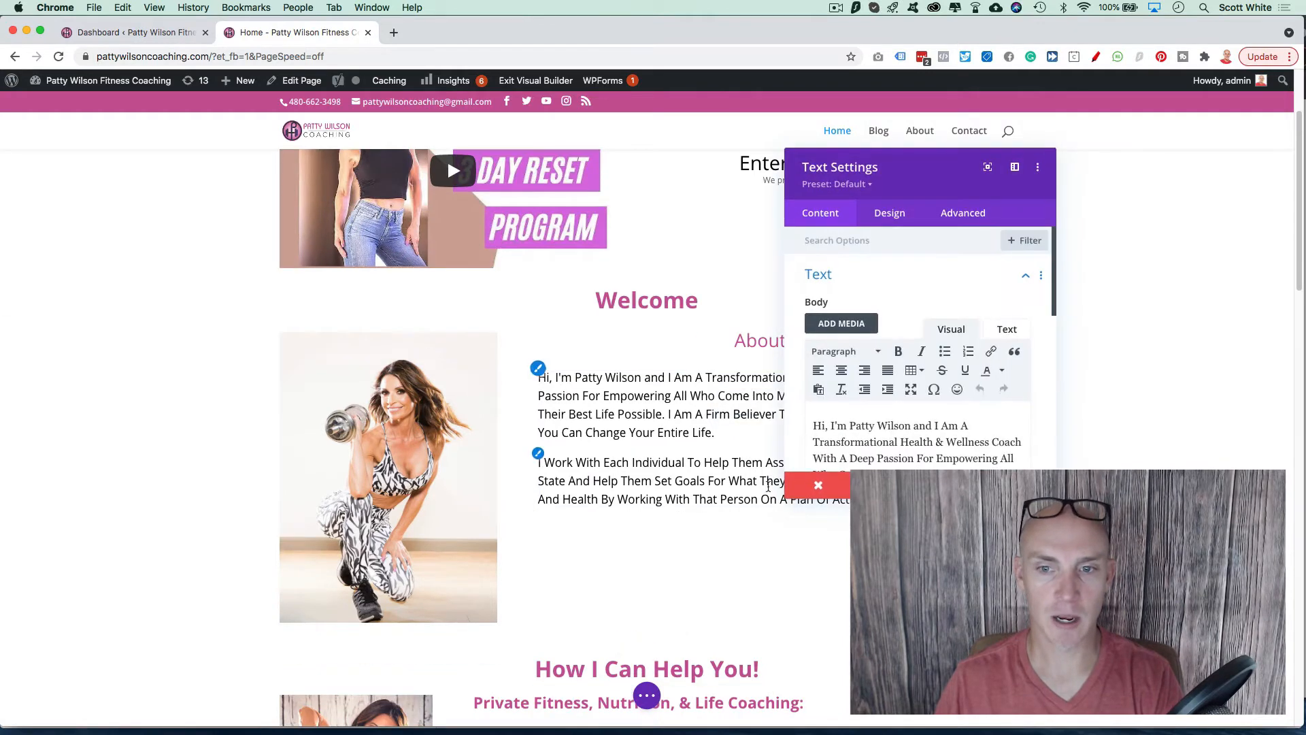
{"action": "left_click", "coordinate": [815, 488]}
Open the settings of the photo beside the About Me text and select image-4.jpg in the media library
{"action": "scroll", "coordinate": [749, 408], "scroll_direction": "down", "scroll_amount": 3}
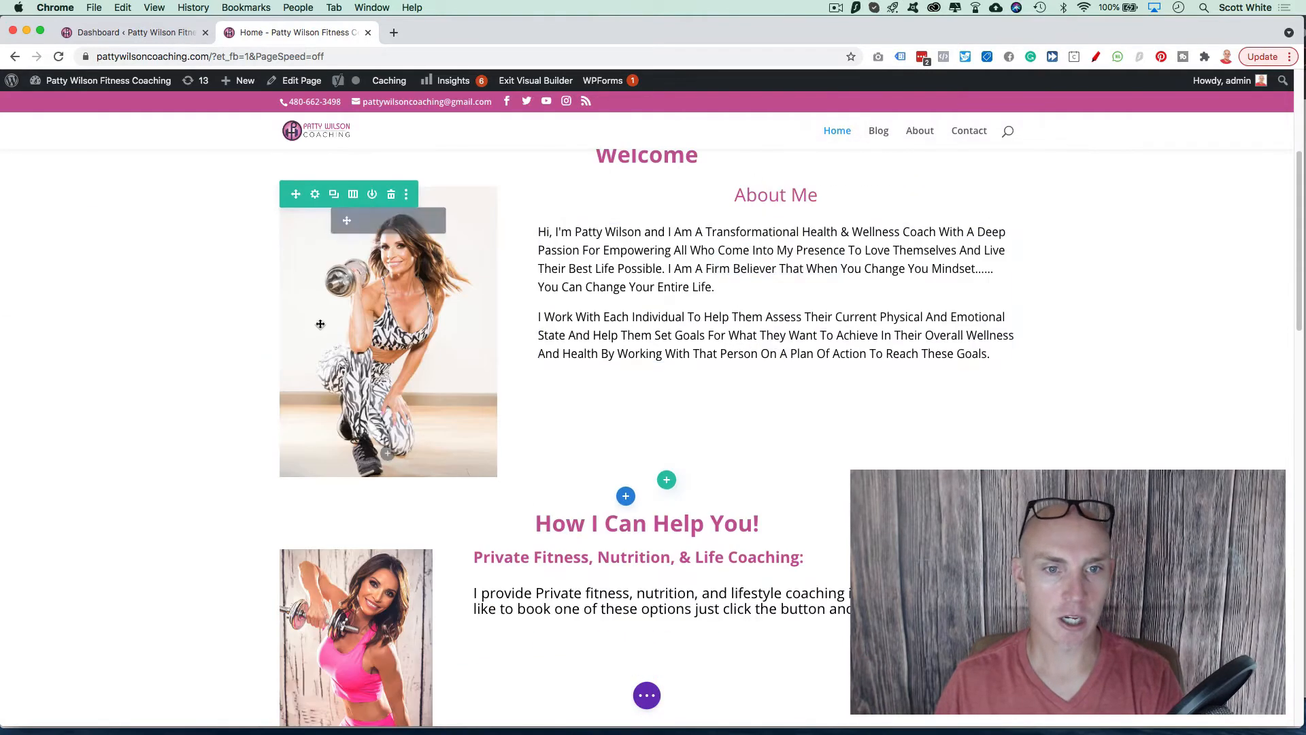
{"action": "left_click", "coordinate": [366, 223]}
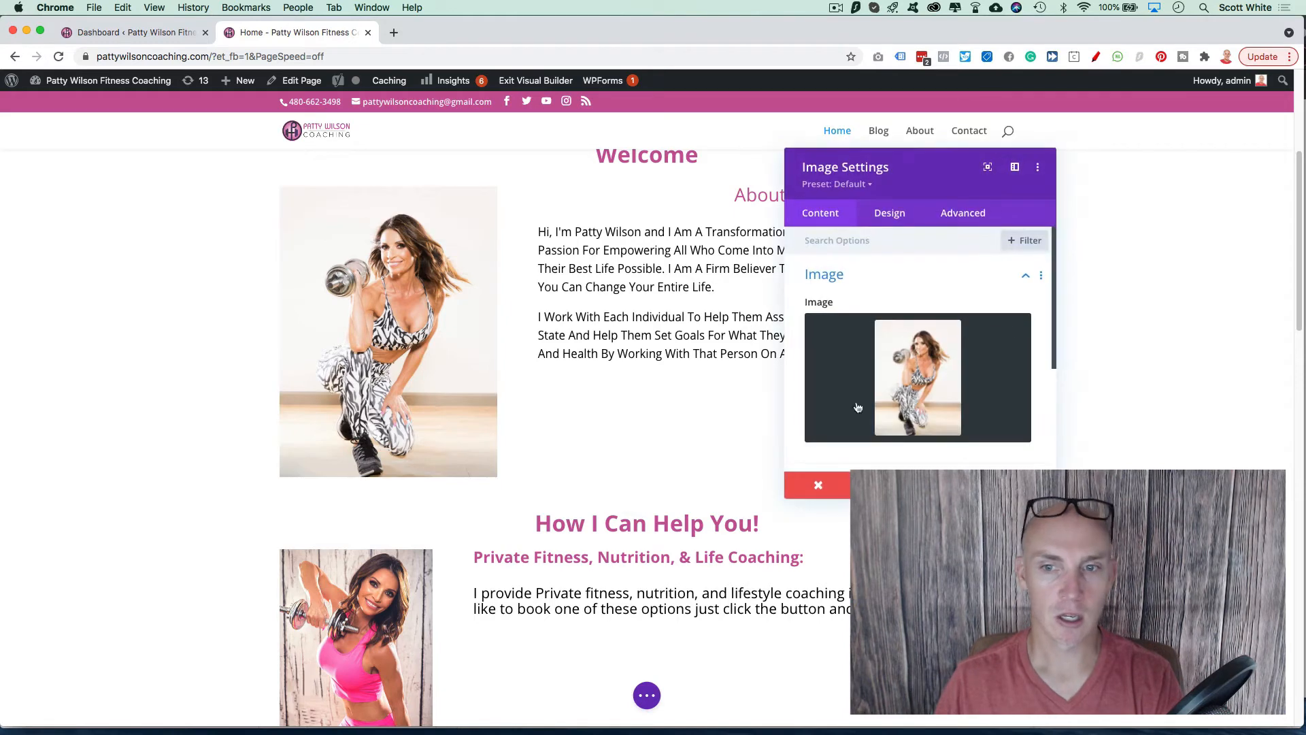
{"action": "left_click", "coordinate": [970, 335]}
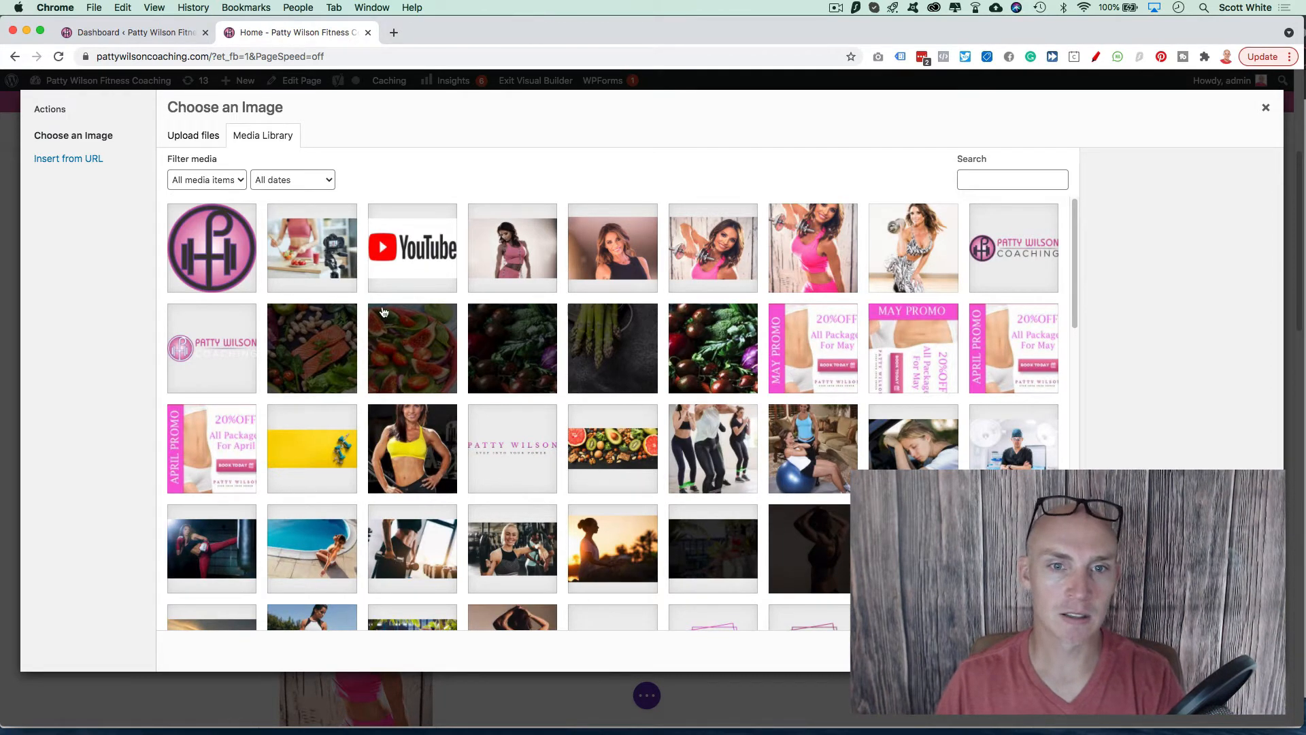
{"action": "left_click", "coordinate": [623, 261]}
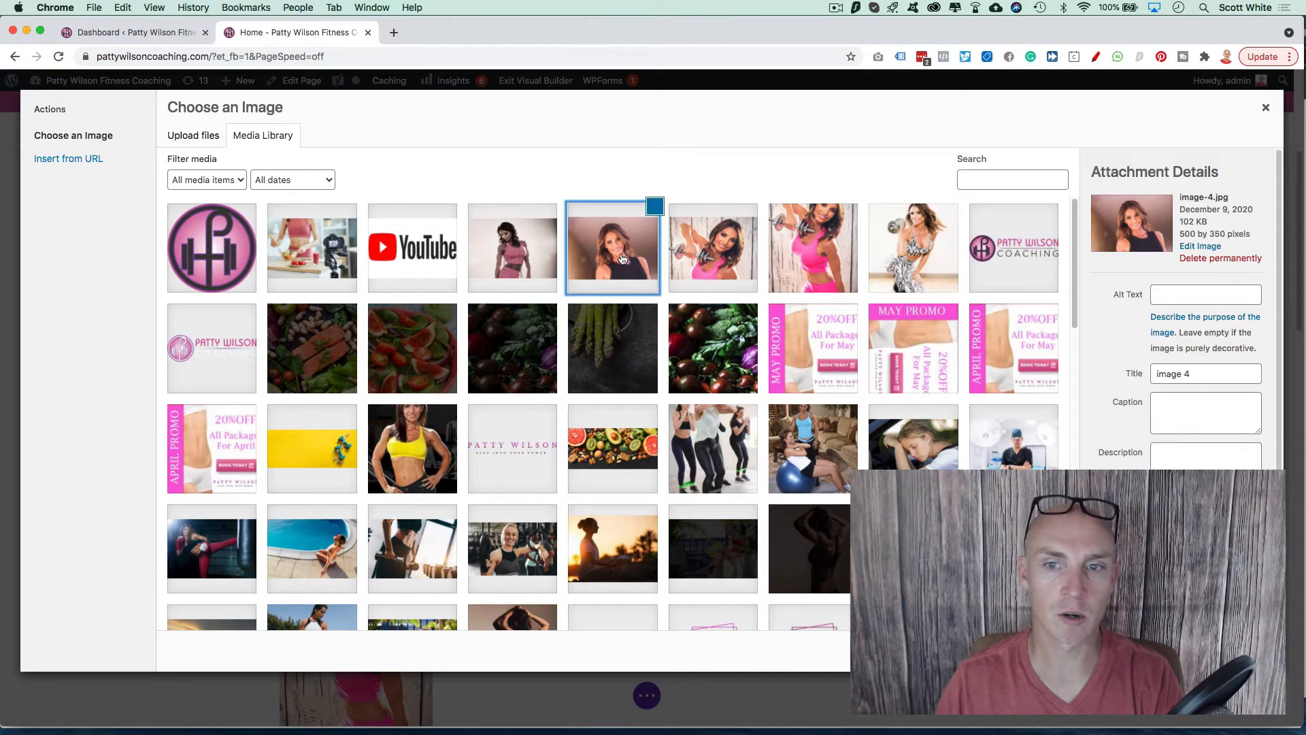
Set the alt text of image-4.jpg to "online personal training" followed by the coach's full name
{"action": "left_click", "coordinate": [1172, 293]}
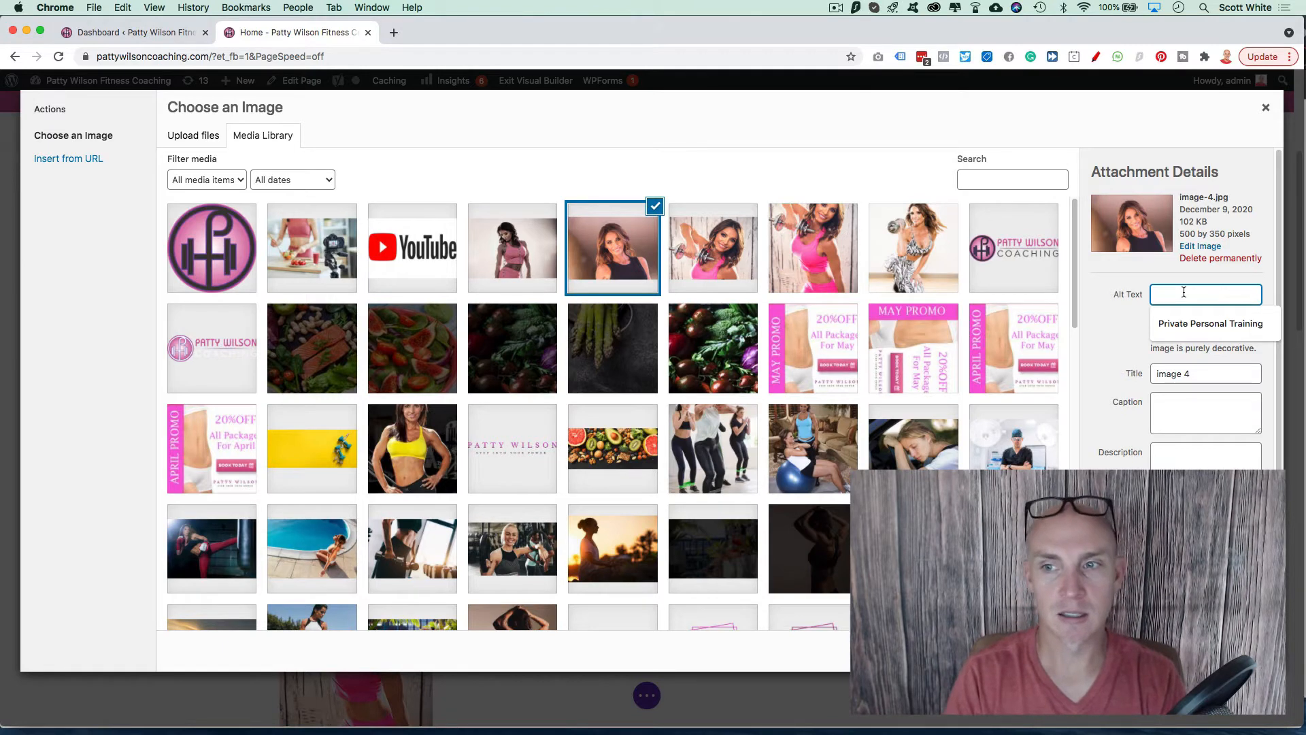
{"action": "type", "text": "online personal train"}
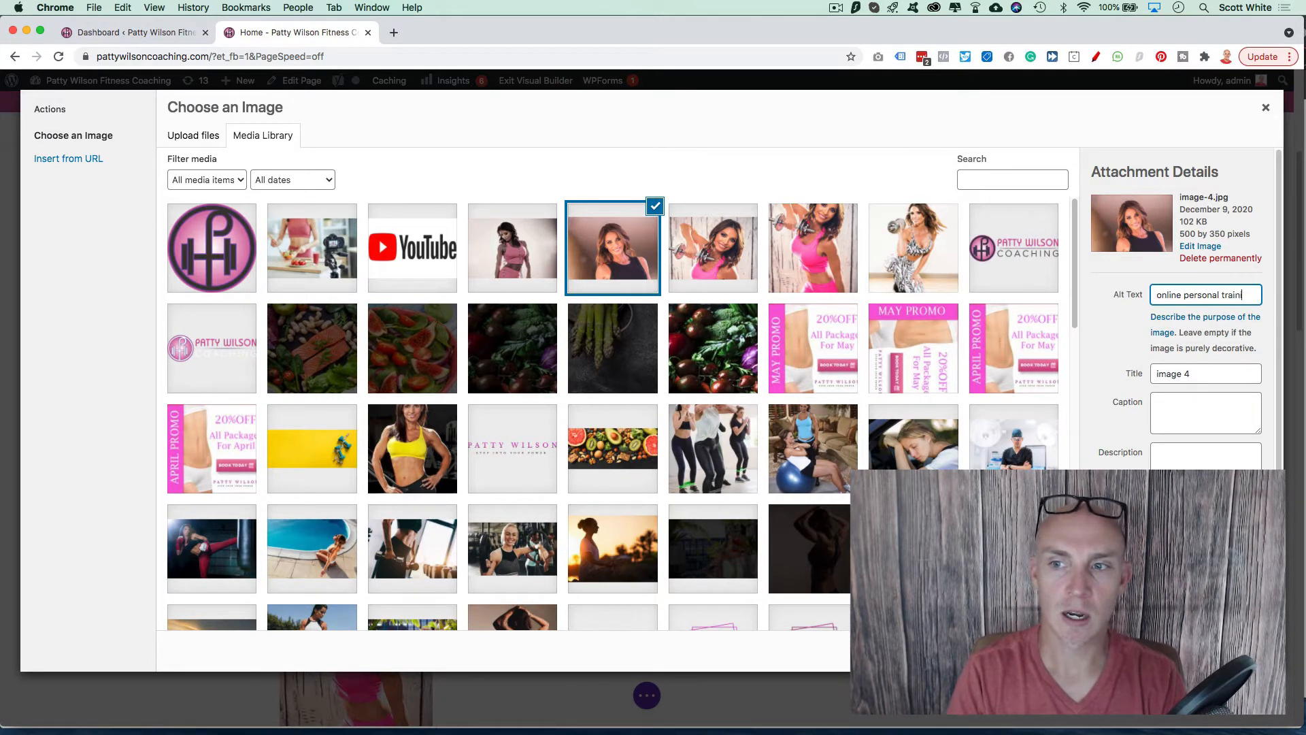
{"action": "type", "text": "g patty wilson"}
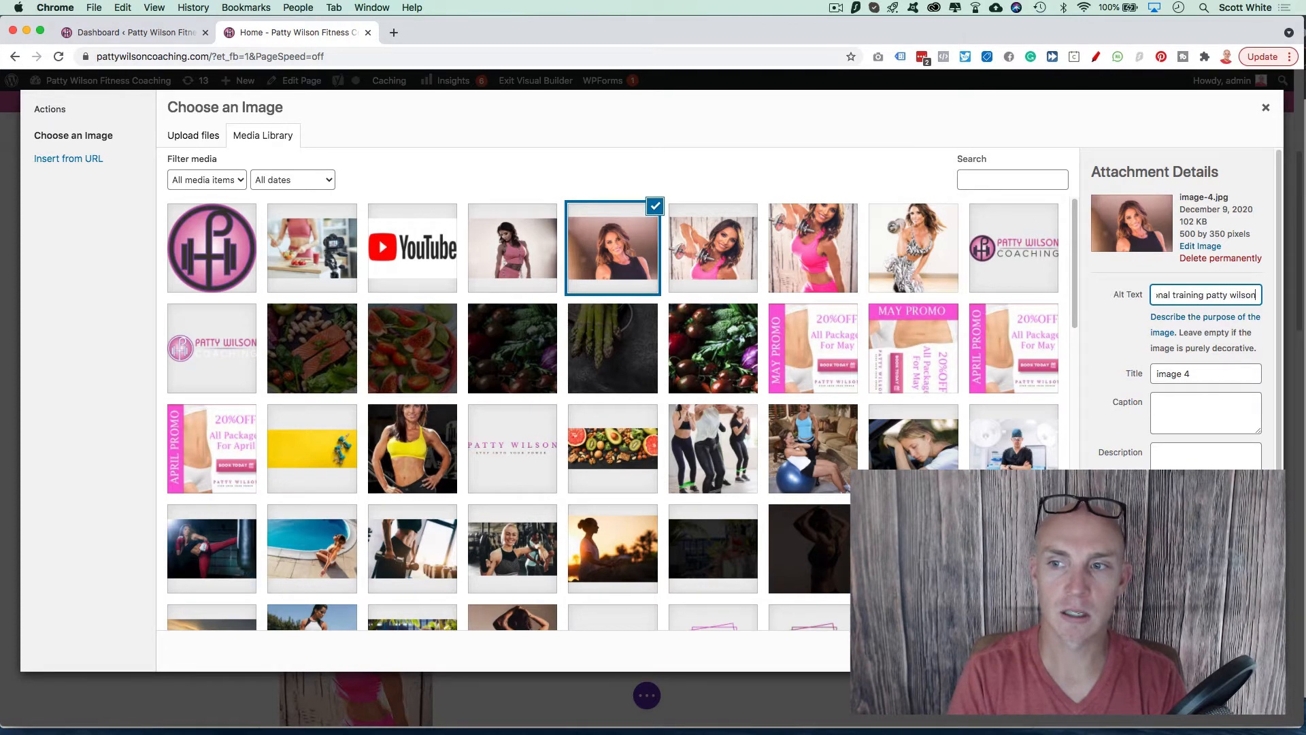
Copy the alt text into the title of image-4.jpg and close the media library without replacing the photo
{"action": "triple_click", "coordinate": [1184, 296]}
{"action": "key", "text": "super+c"}
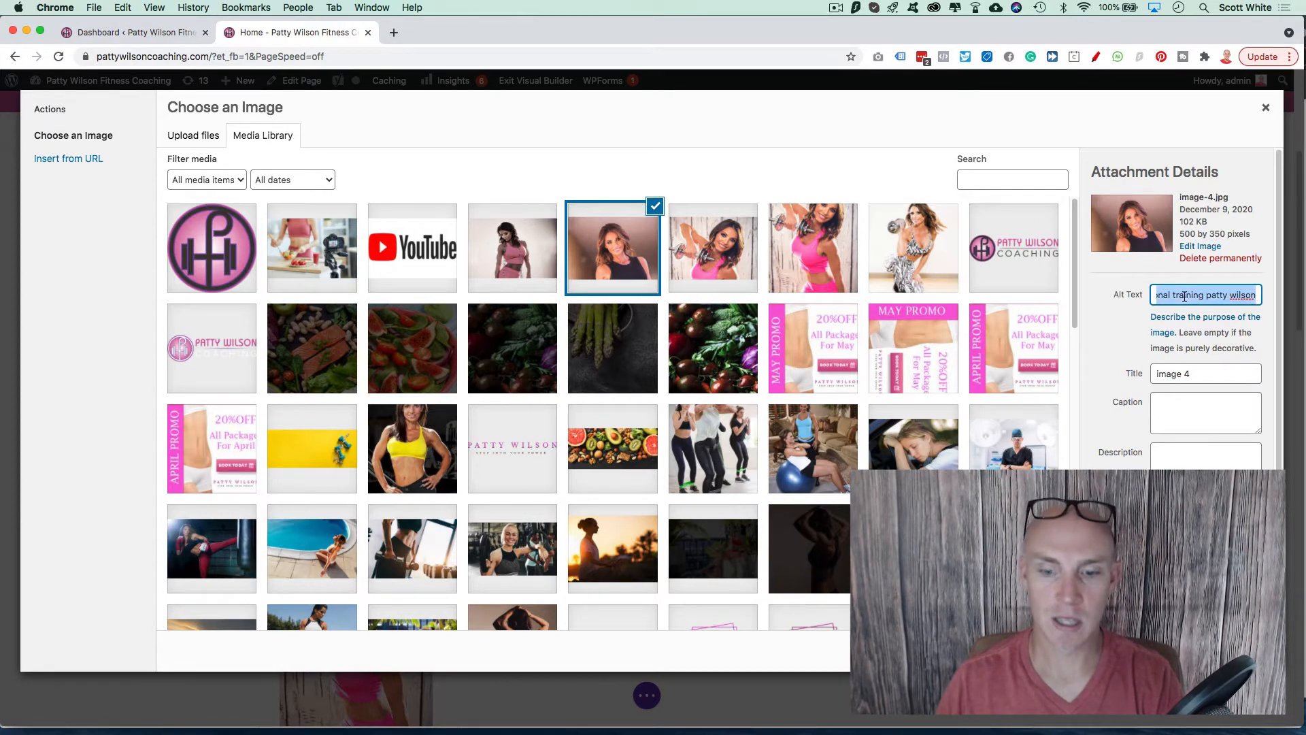
{"action": "left_click", "coordinate": [1189, 374]}
{"action": "key", "text": "super+v"}
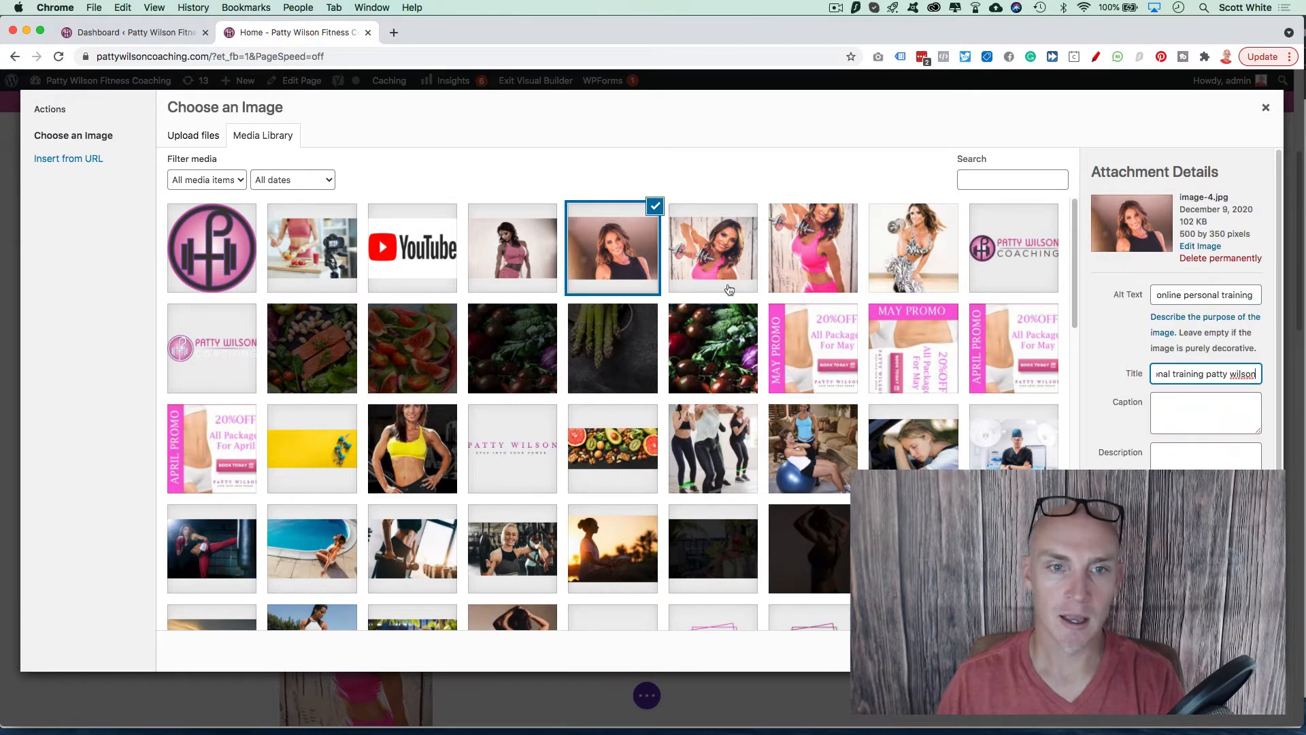
{"action": "left_click", "coordinate": [1263, 110]}
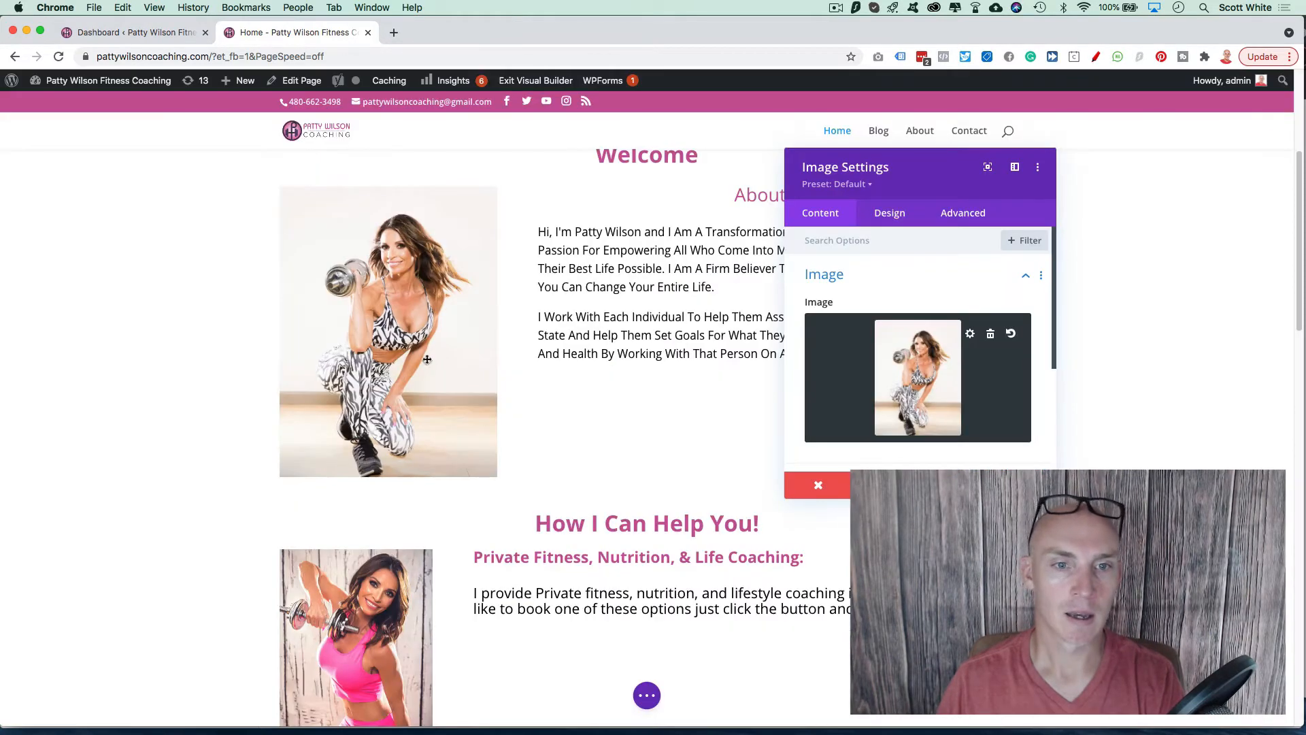
Examine the photo's link settings, its alignment options and the remaining design categories
{"action": "scroll", "coordinate": [893, 367], "scroll_direction": "down", "scroll_amount": 1}
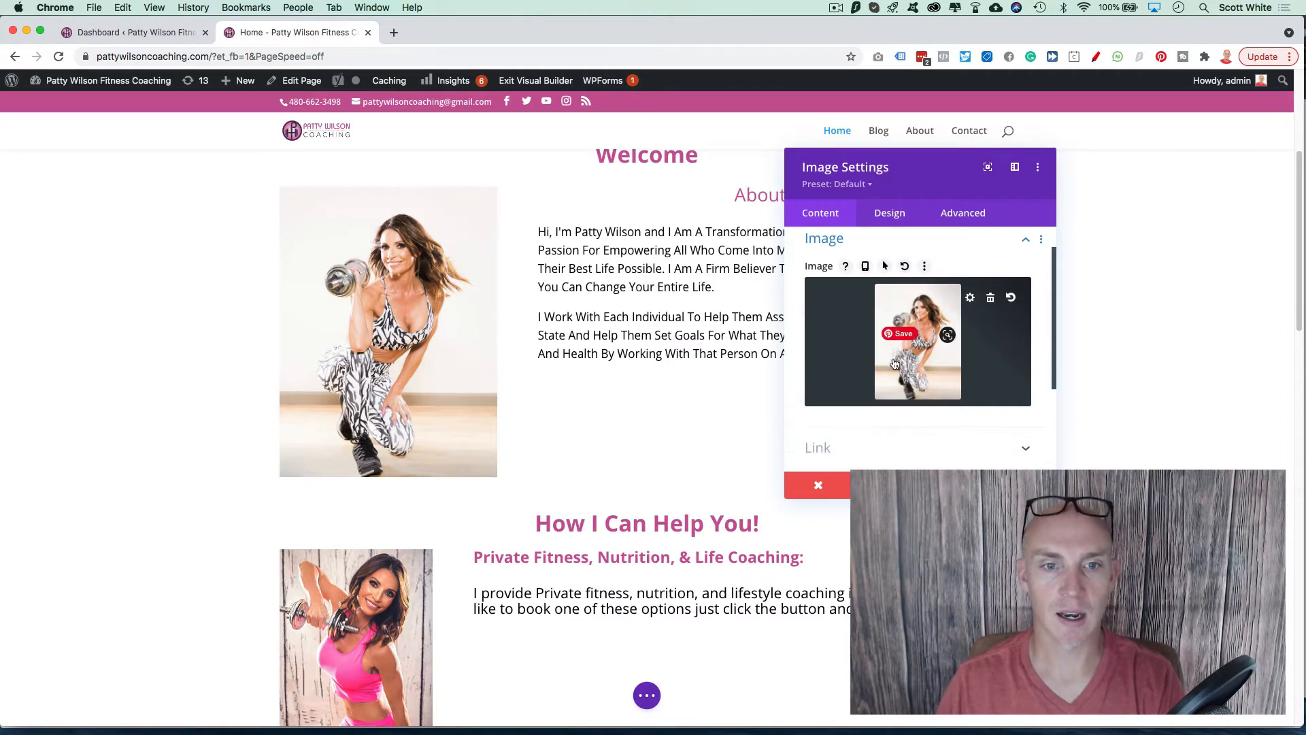
{"action": "scroll", "coordinate": [885, 364], "scroll_direction": "down", "scroll_amount": 4}
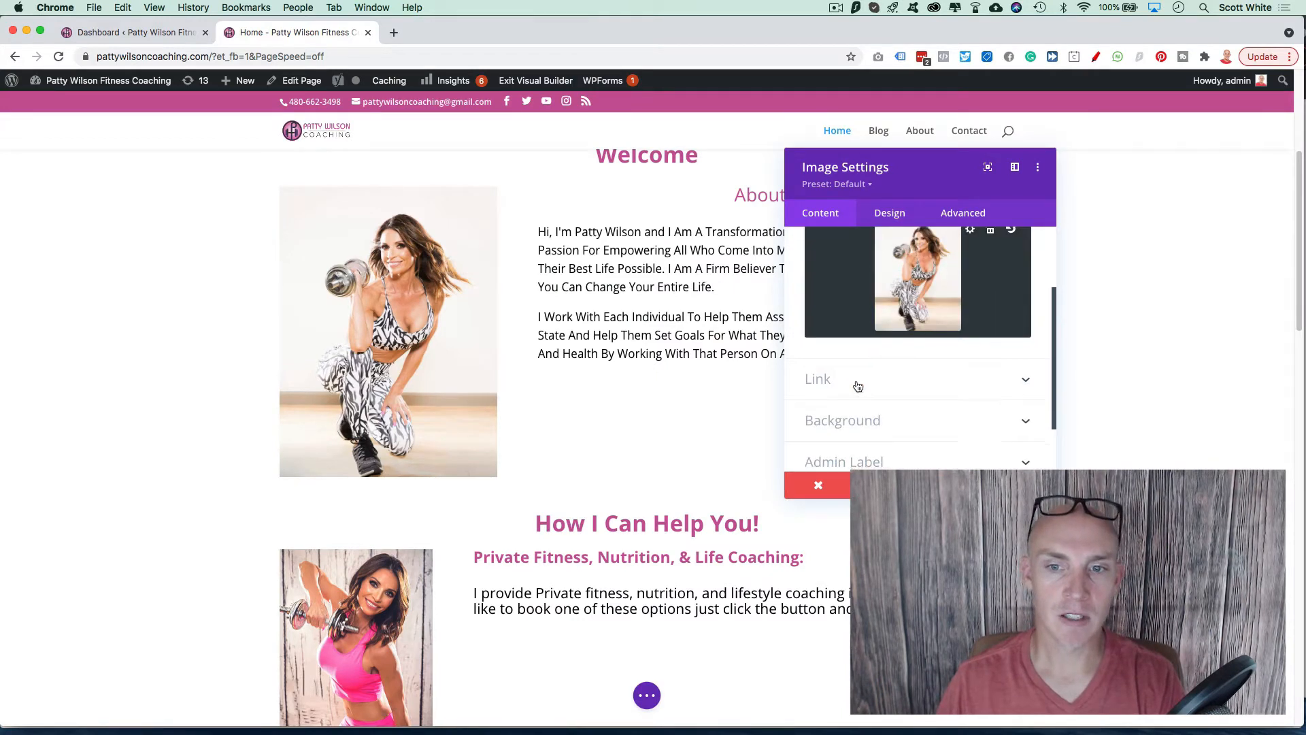
{"action": "left_click", "coordinate": [890, 307]}
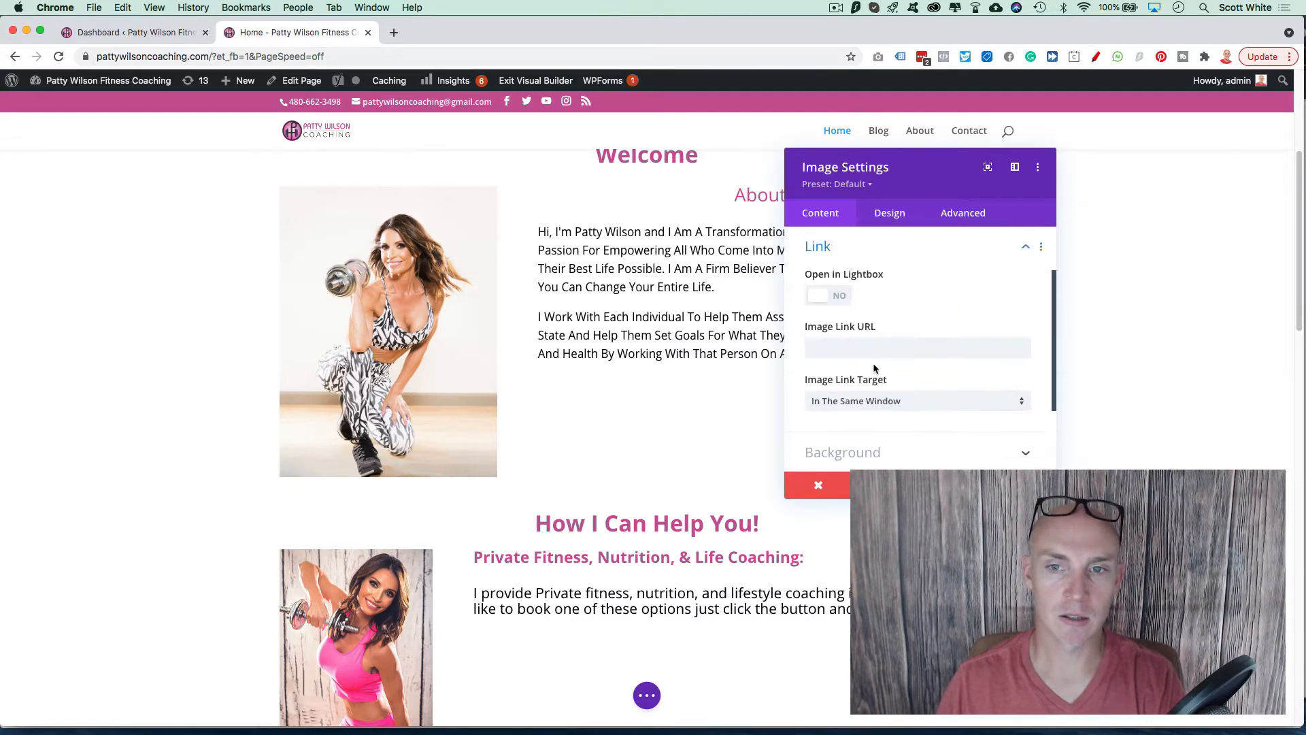
{"action": "left_click", "coordinate": [888, 226]}
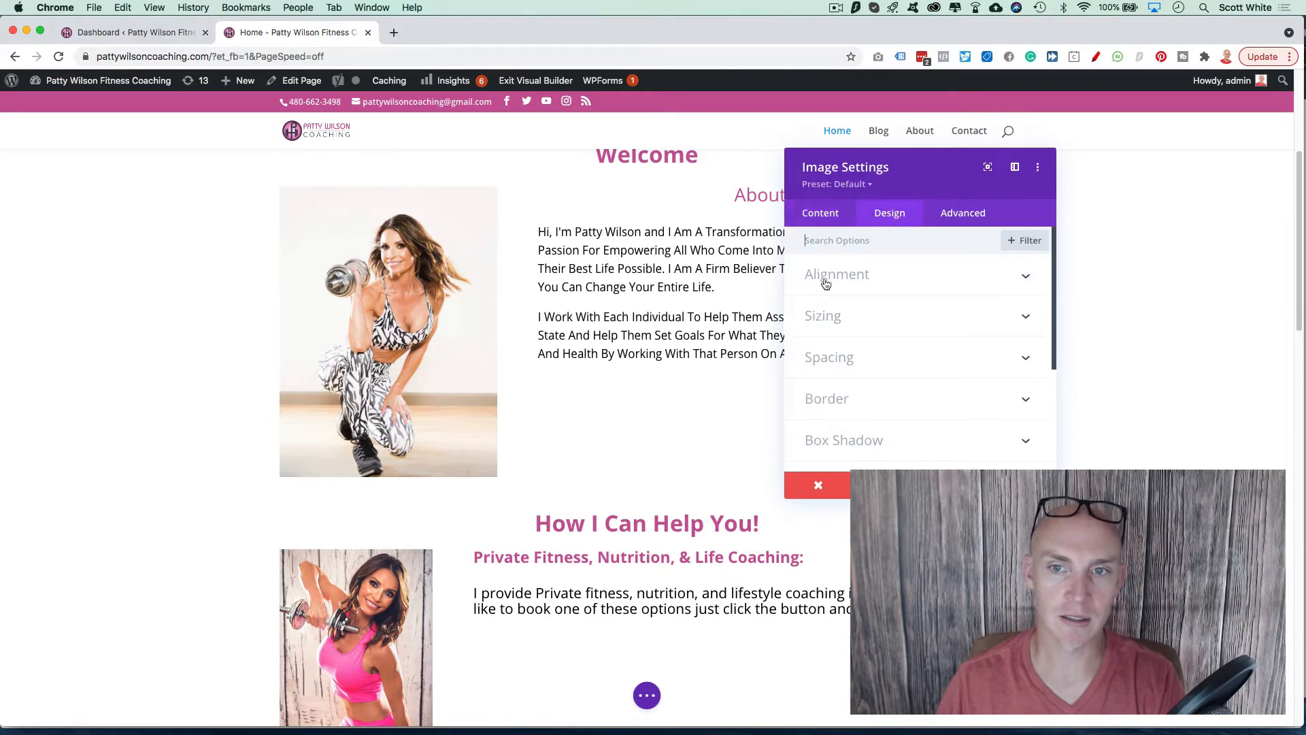
{"action": "left_click", "coordinate": [917, 277]}
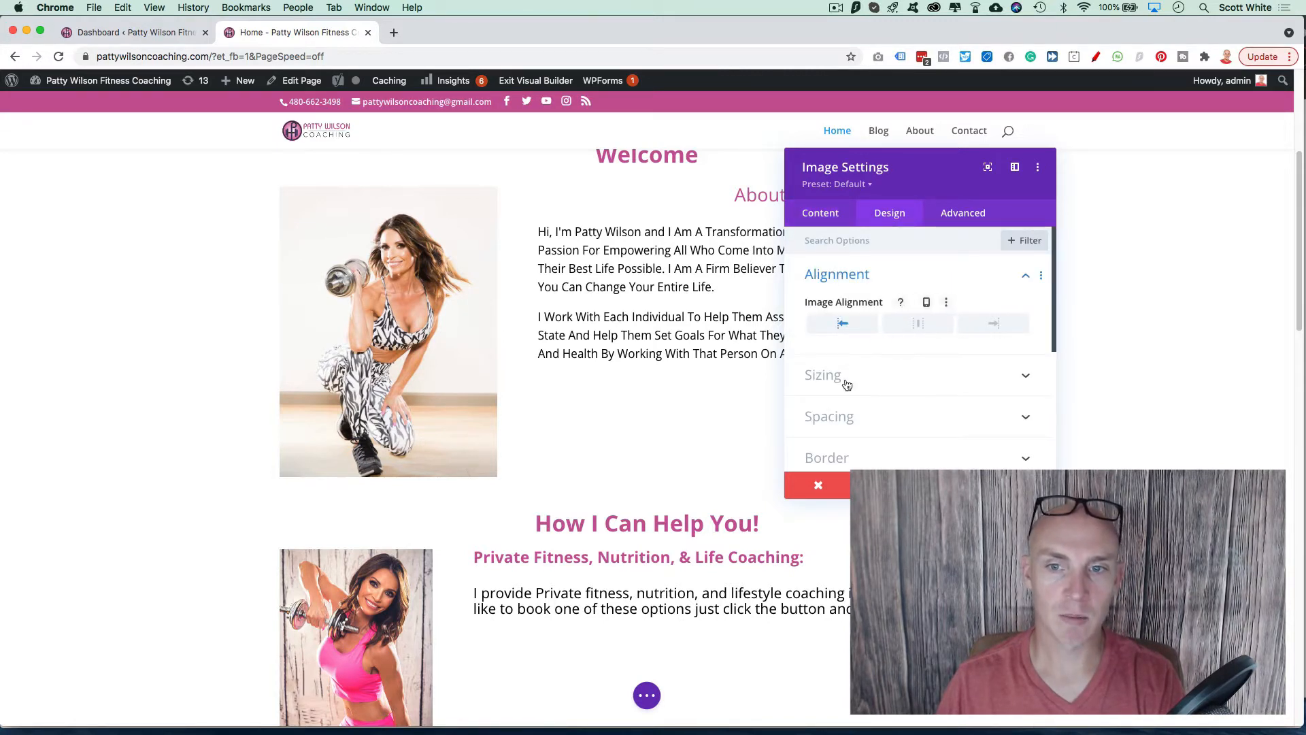
{"action": "scroll", "coordinate": [902, 401], "scroll_direction": "down", "scroll_amount": 5}
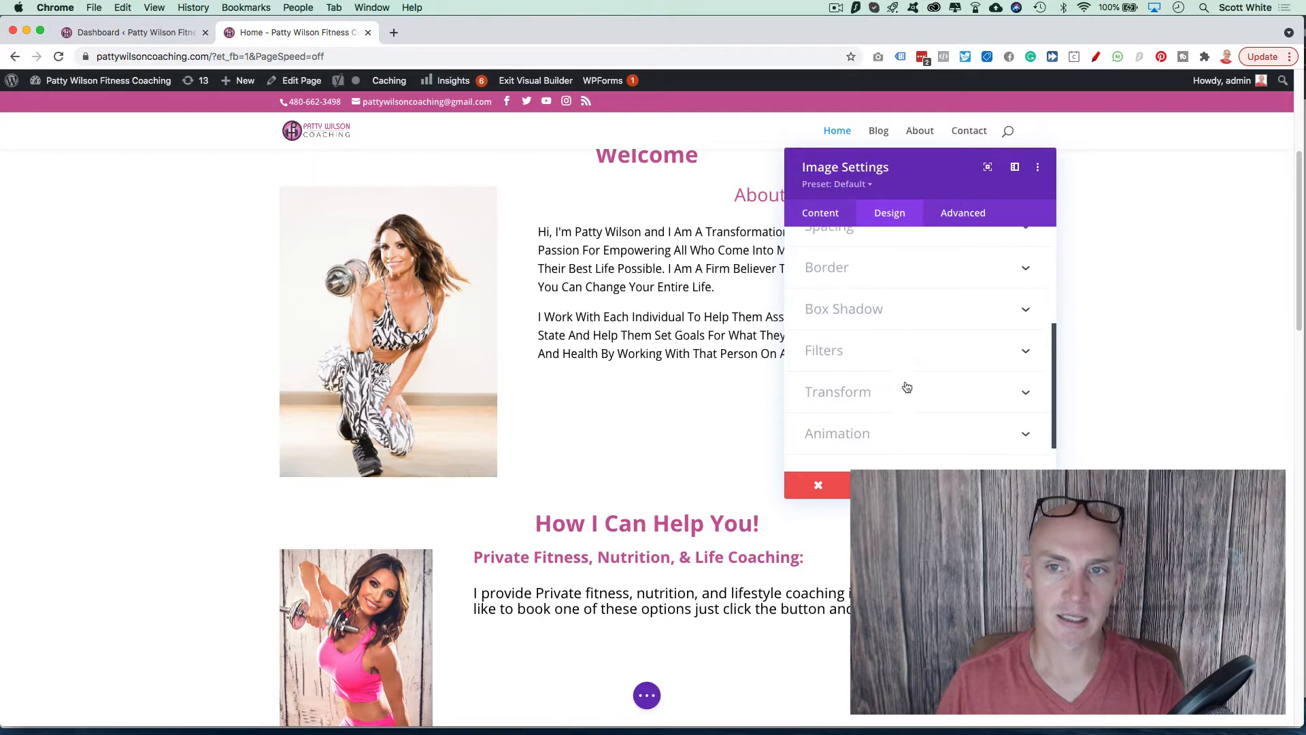
Look over the photo's advanced options and close its settings without saving changes
{"action": "left_click", "coordinate": [962, 216]}
{"action": "scroll", "coordinate": [922, 281], "scroll_direction": "down", "scroll_amount": 3}
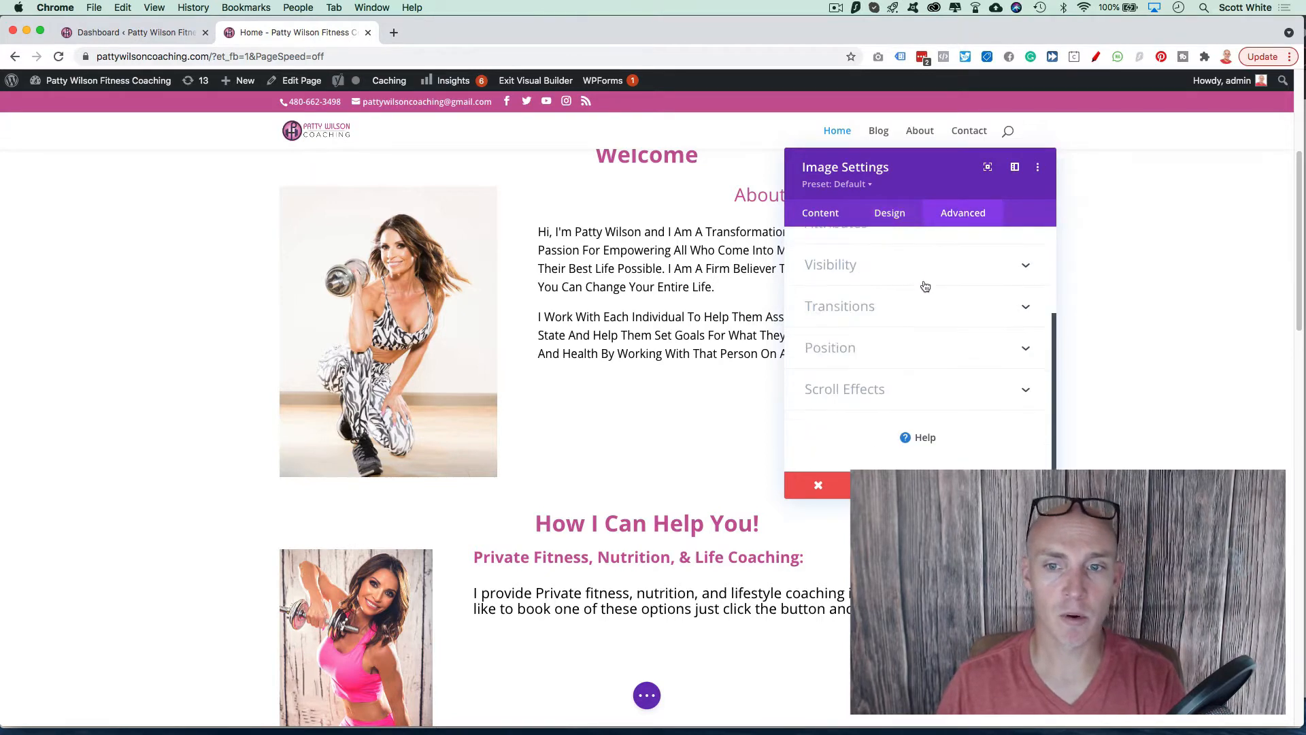
{"action": "scroll", "coordinate": [905, 306], "scroll_direction": "up", "scroll_amount": 4}
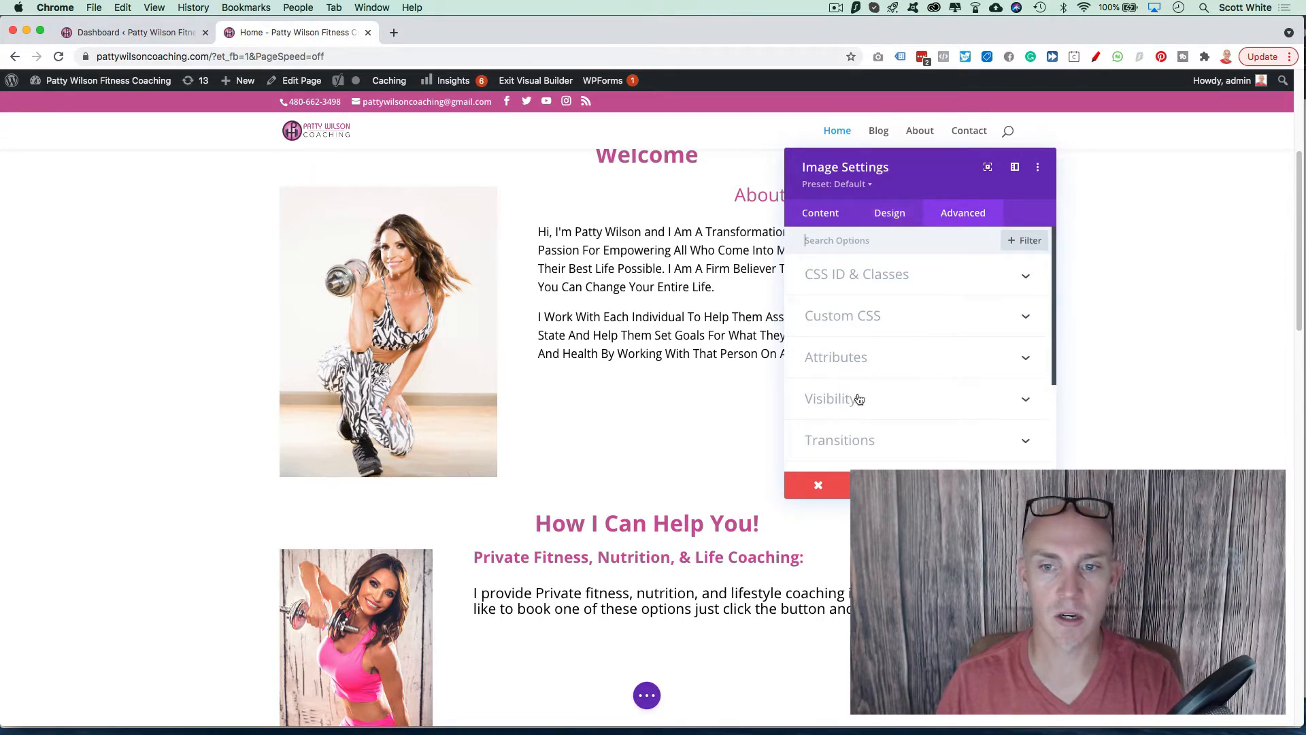
{"action": "scroll", "coordinate": [858, 400], "scroll_direction": "down", "scroll_amount": 3}
{"action": "left_click", "coordinate": [817, 483]}
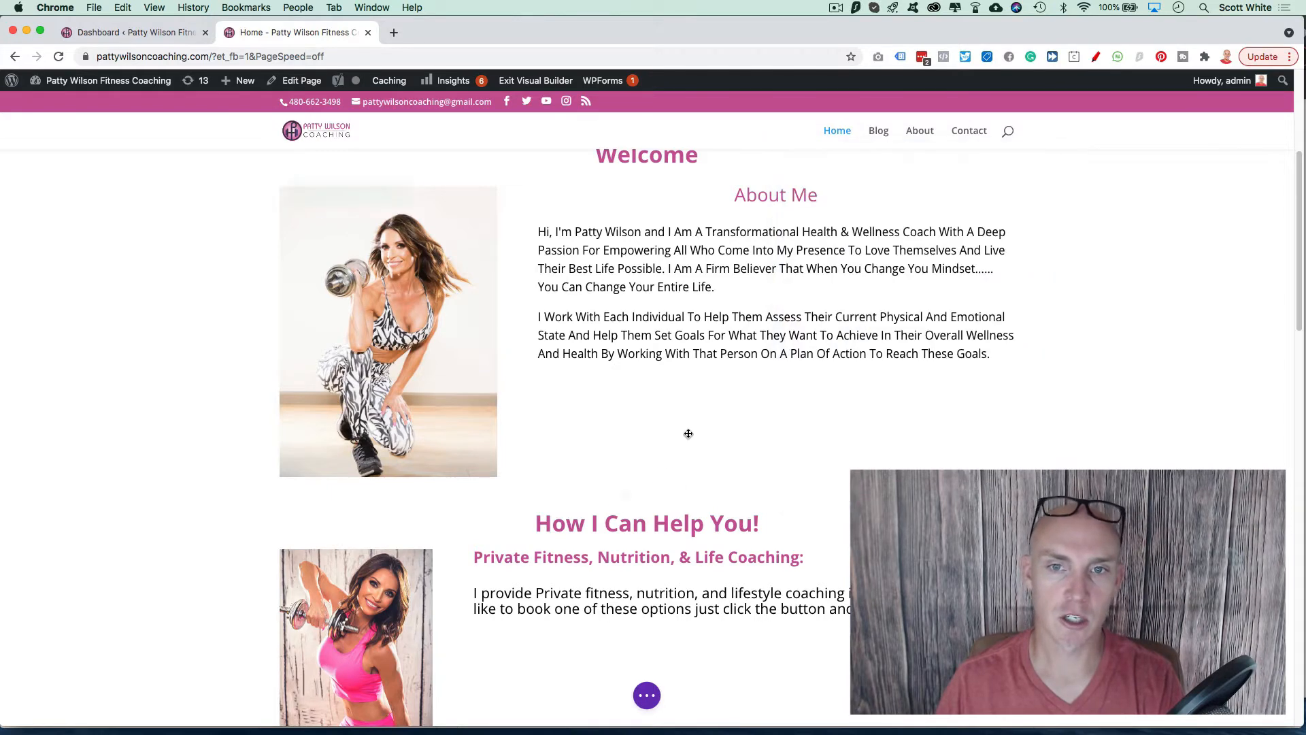
Review the home page and the builder's page controls, and exit the Visual Builder, discarding the unsaved changes
{"action": "scroll", "coordinate": [579, 341], "scroll_direction": "down", "scroll_amount": 5}
{"action": "scroll", "coordinate": [564, 340], "scroll_direction": "down", "scroll_amount": 15}
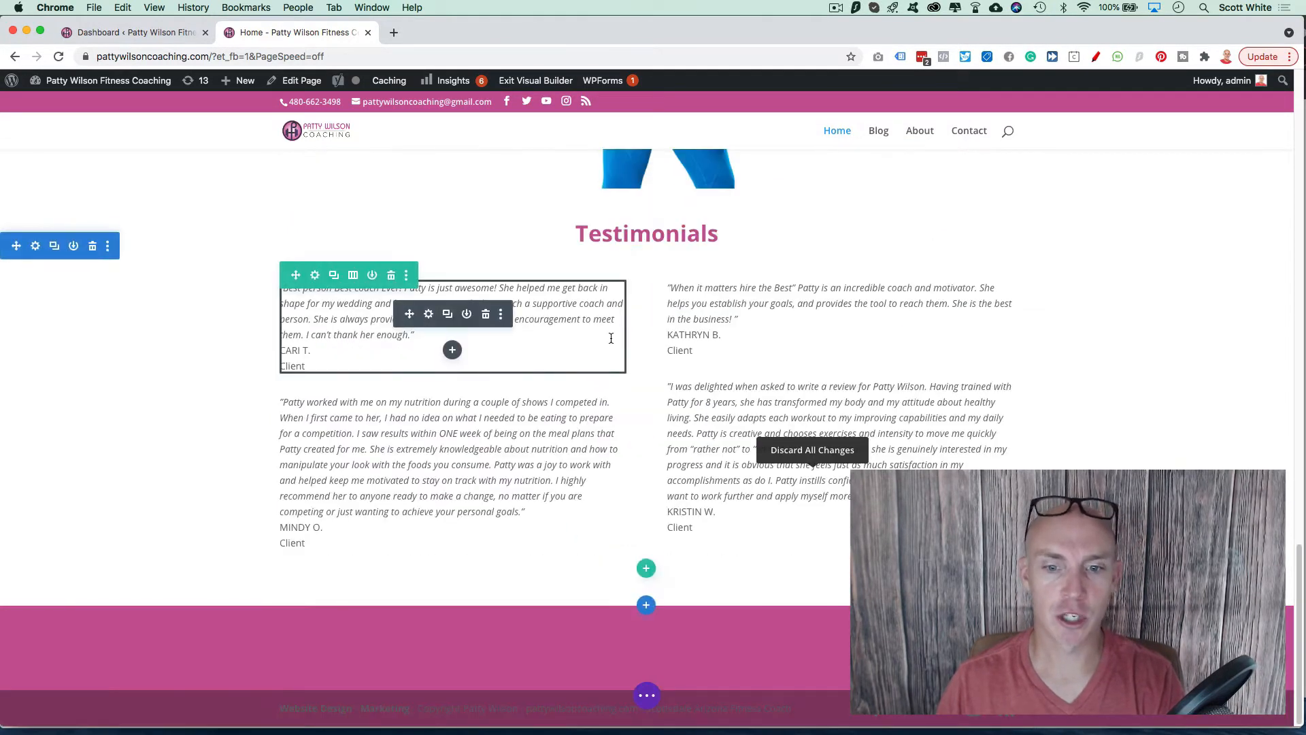
{"action": "scroll", "coordinate": [501, 367], "scroll_direction": "up", "scroll_amount": 20}
{"action": "scroll", "coordinate": [772, 324], "scroll_direction": "down", "scroll_amount": 8}
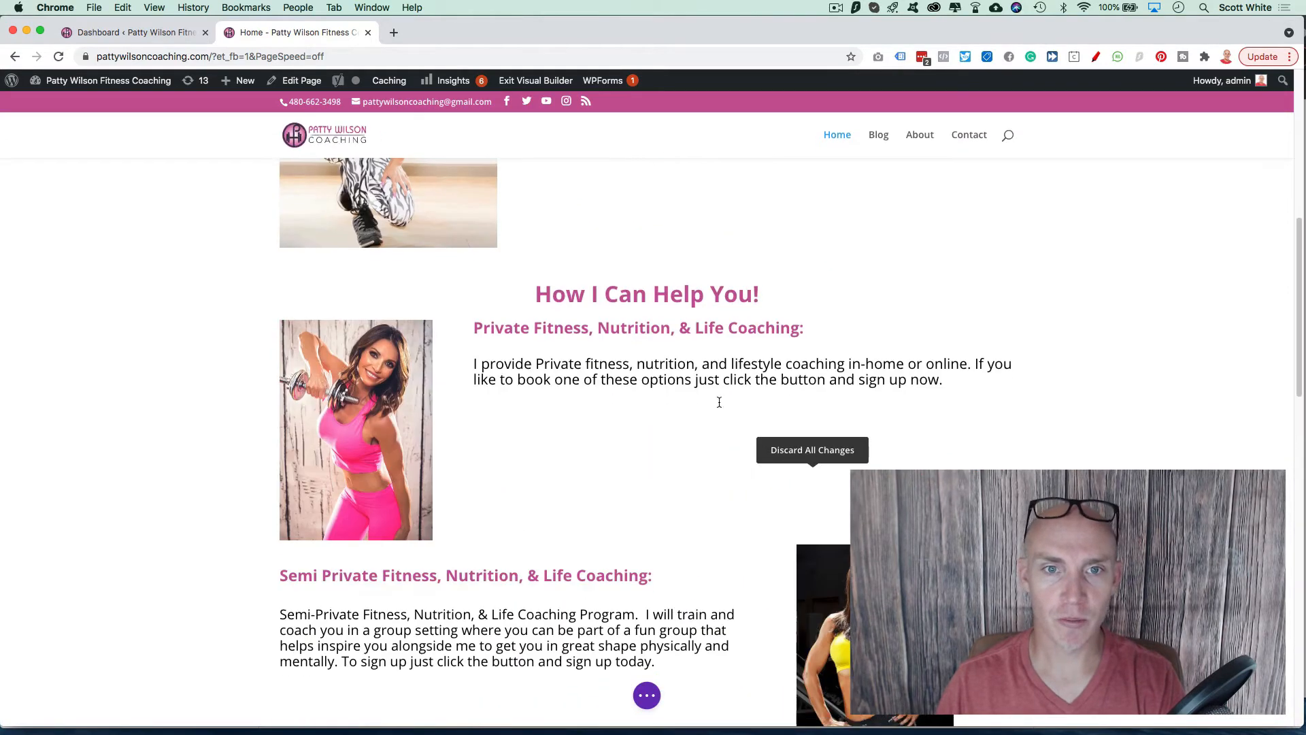
{"action": "left_click", "coordinate": [647, 695]}
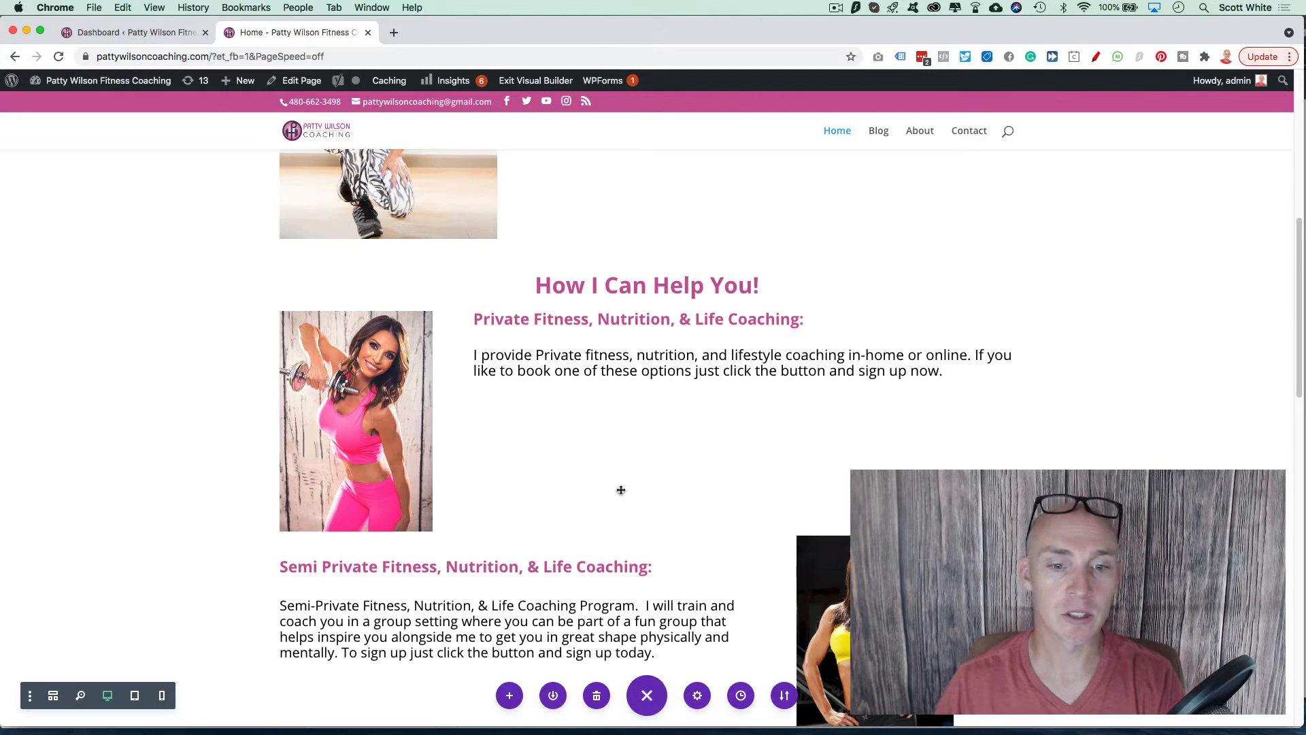
{"action": "left_click", "coordinate": [647, 695]}
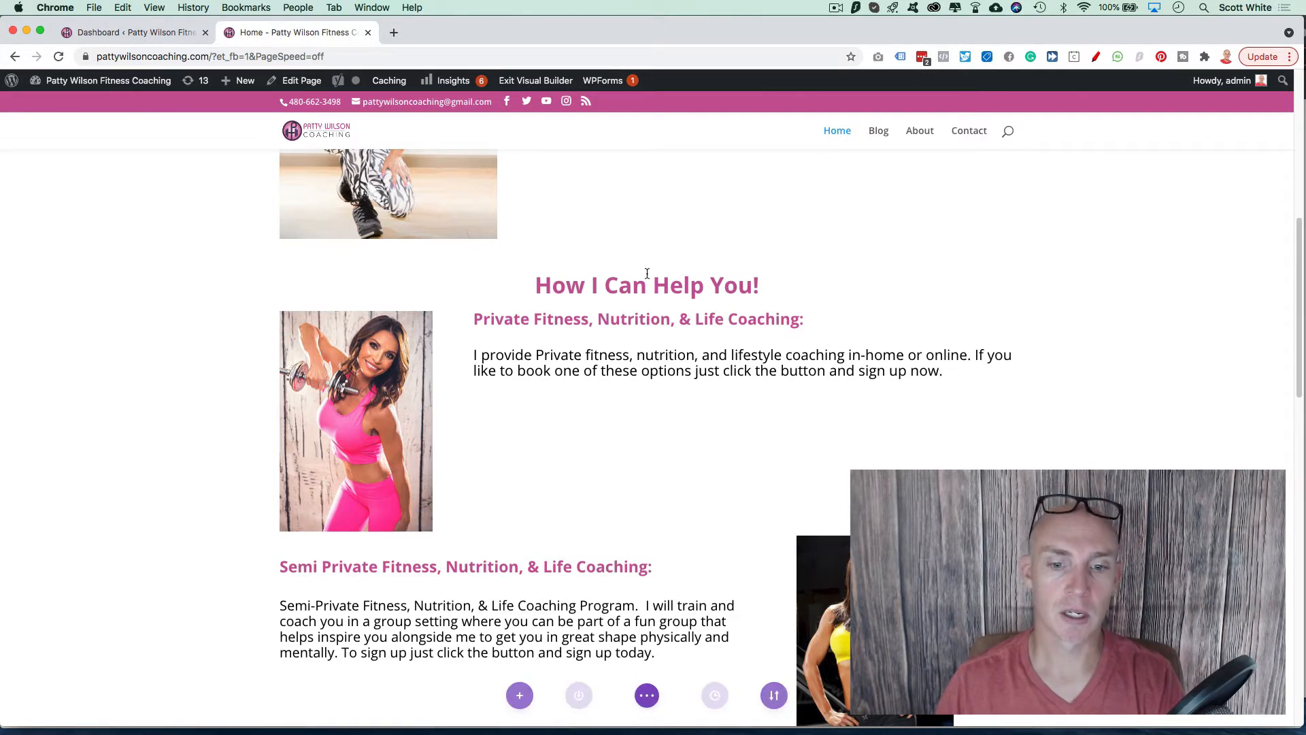
{"action": "left_click", "coordinate": [524, 83]}
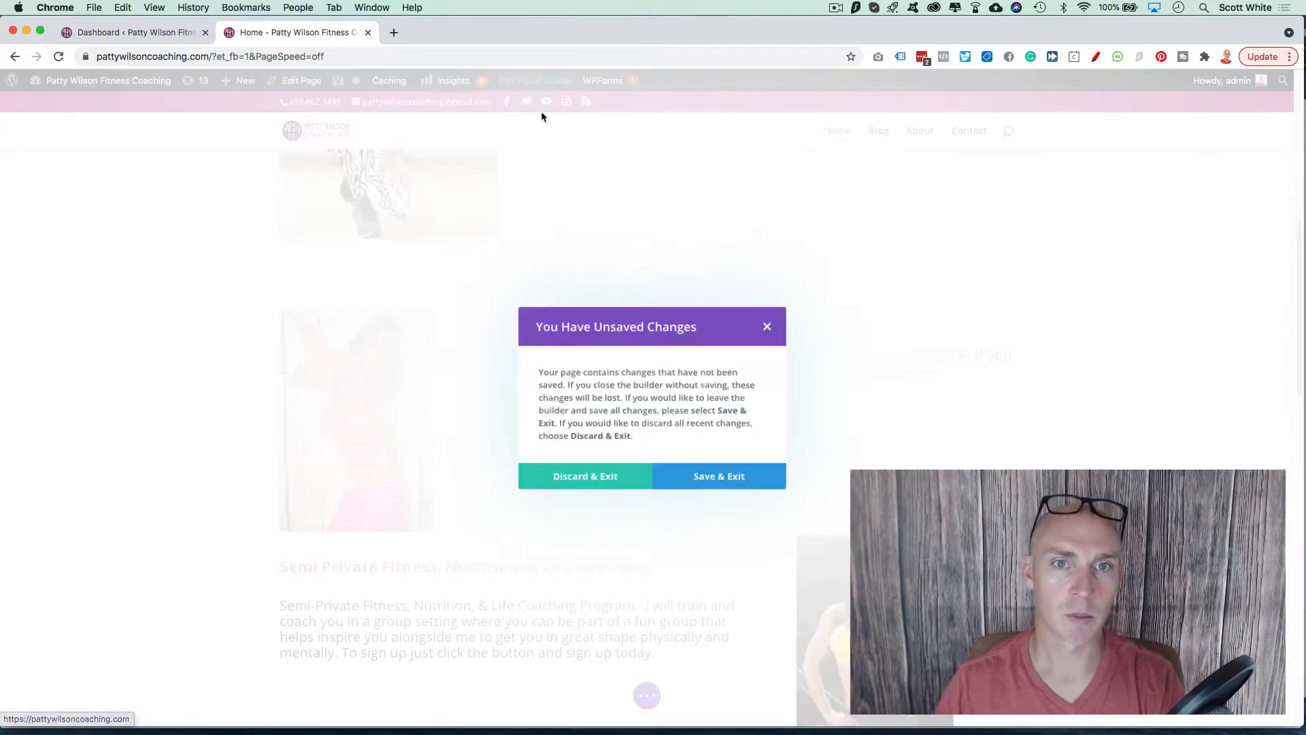
{"action": "left_click", "coordinate": [593, 490]}
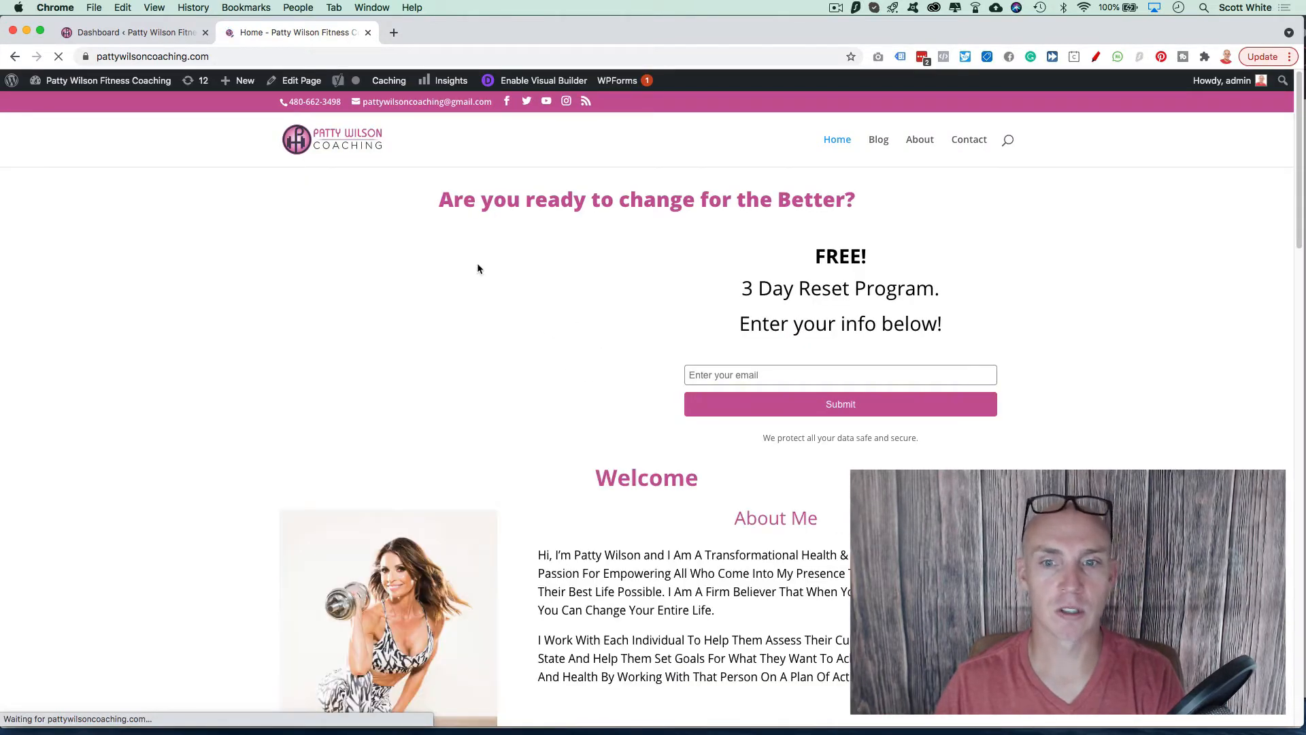
Check the live home page, go to the dashboard's list of pages and open the Fat Torch Order page for editing with Divi
{"action": "scroll", "coordinate": [490, 333], "scroll_direction": "down", "scroll_amount": 20}
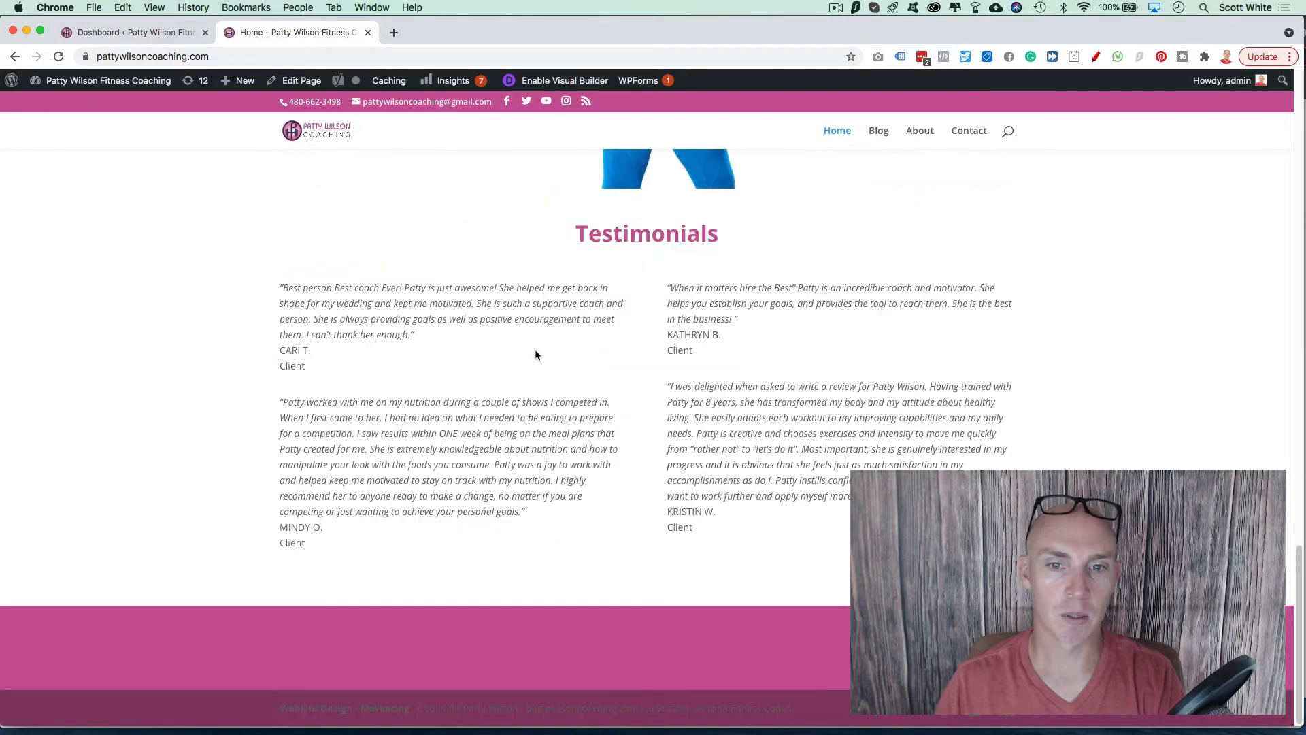
{"action": "scroll", "coordinate": [535, 349], "scroll_direction": "up", "scroll_amount": 20}
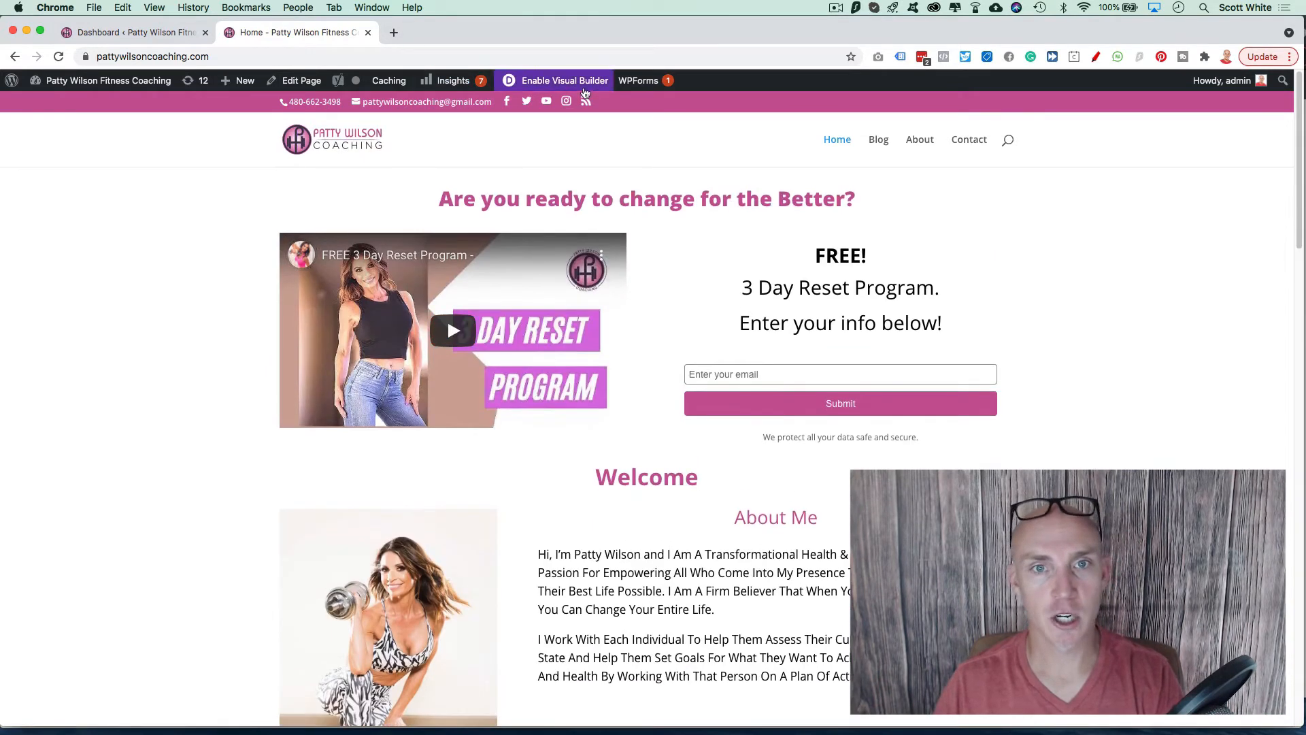
{"action": "mouse_move", "coordinate": [75, 84]}
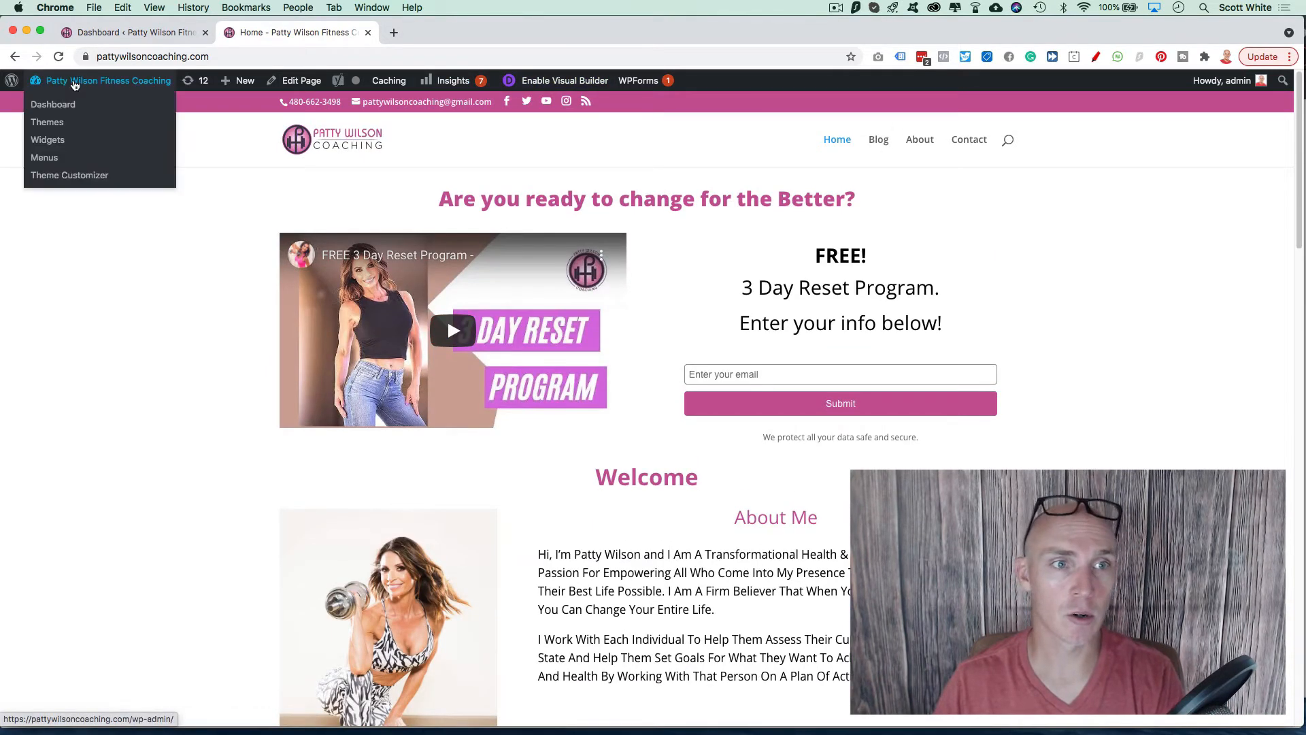
{"action": "left_click", "coordinate": [65, 106]}
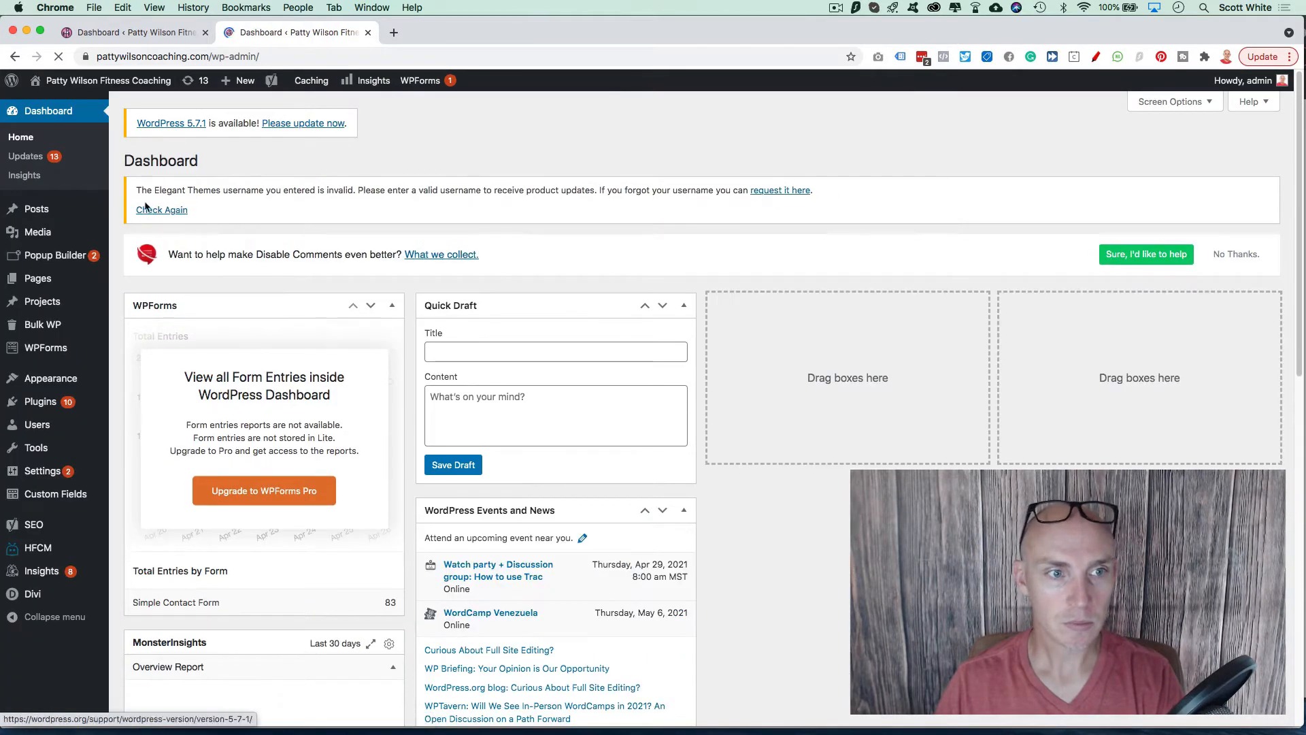
{"action": "mouse_move", "coordinate": [38, 285]}
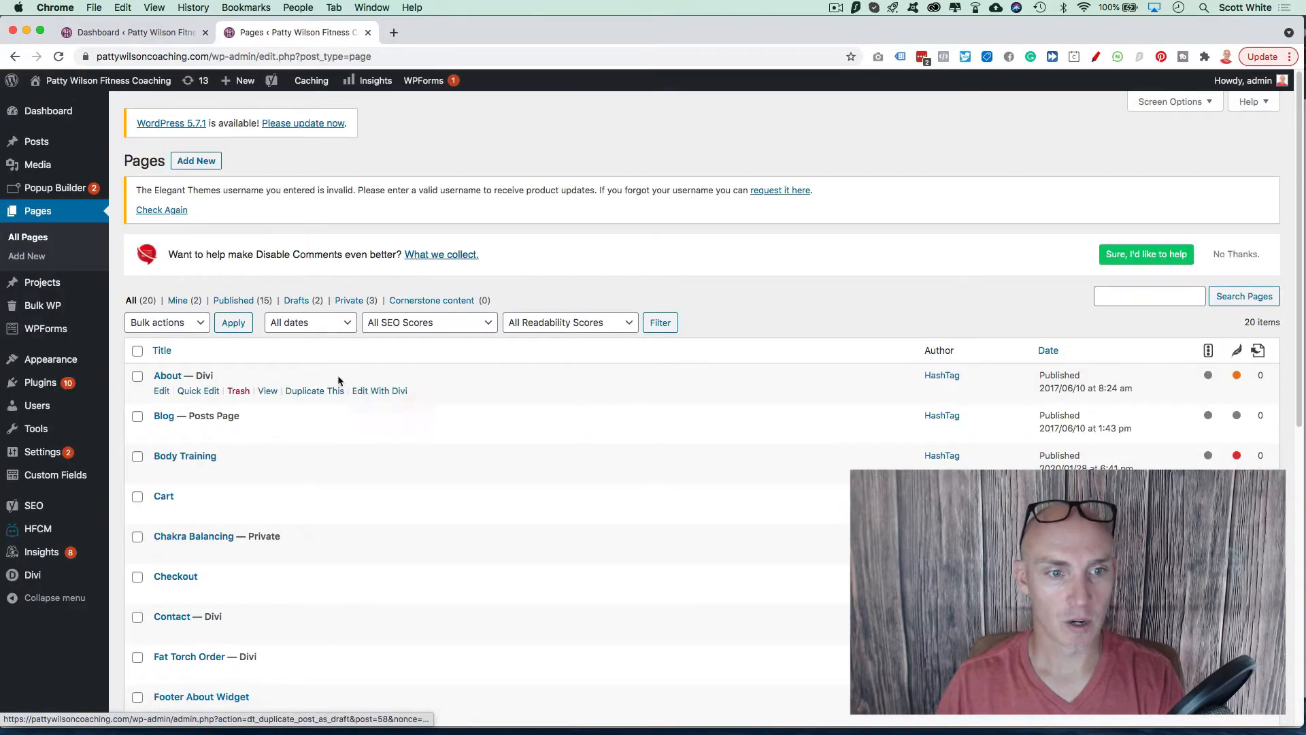
{"action": "scroll", "coordinate": [360, 357], "scroll_direction": "down", "scroll_amount": 8}
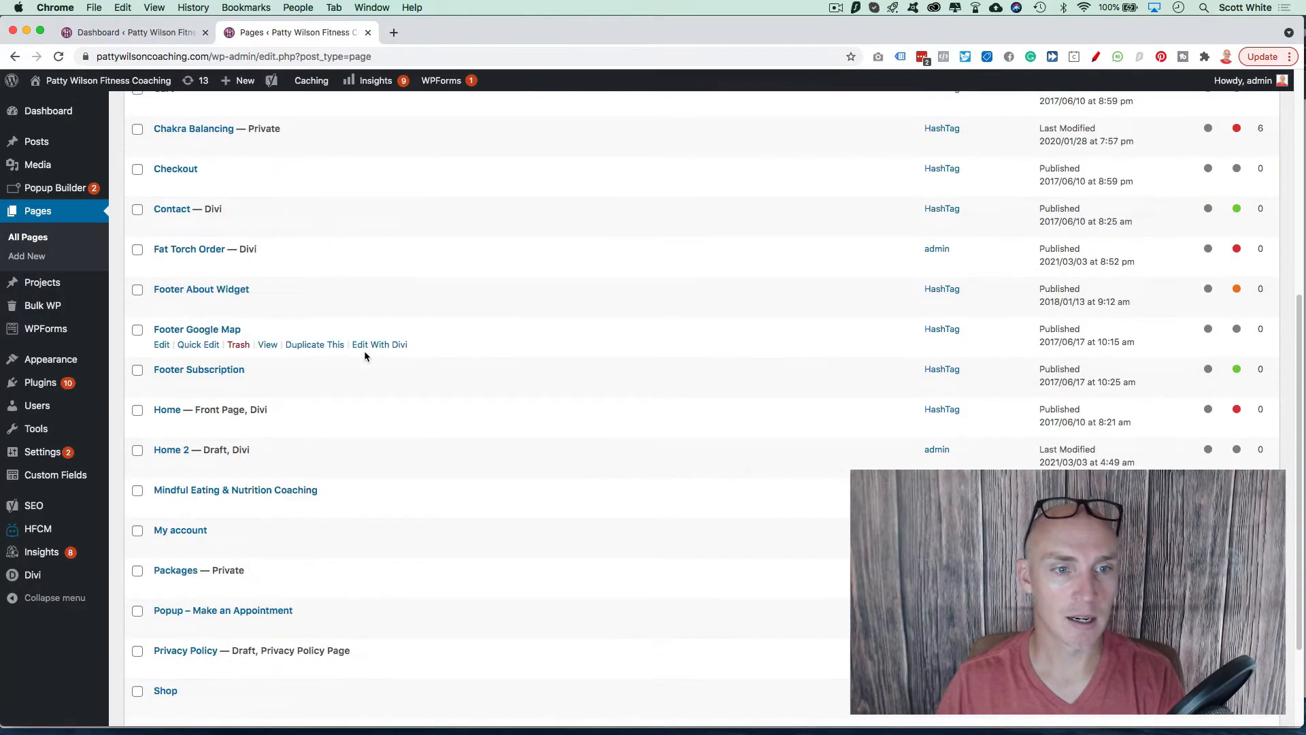
{"action": "scroll", "coordinate": [360, 347], "scroll_direction": "down", "scroll_amount": 1}
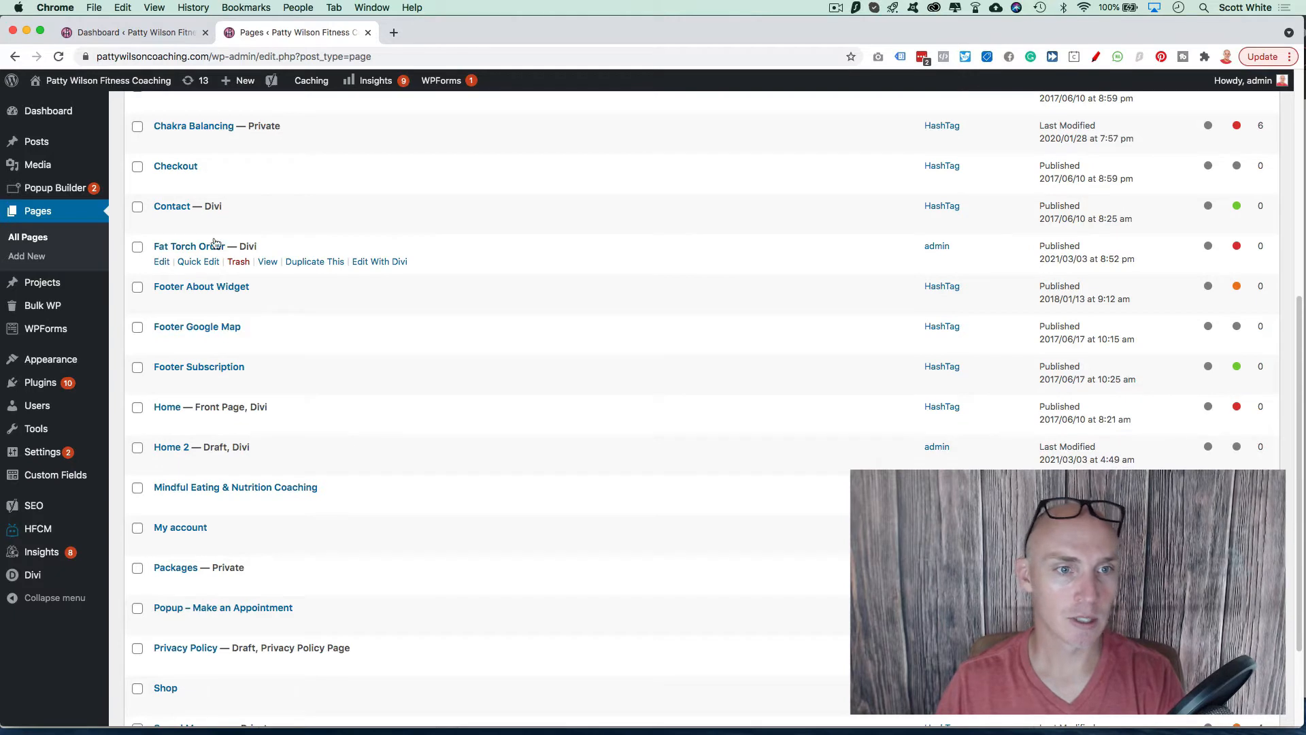
{"action": "left_click", "coordinate": [392, 263]}
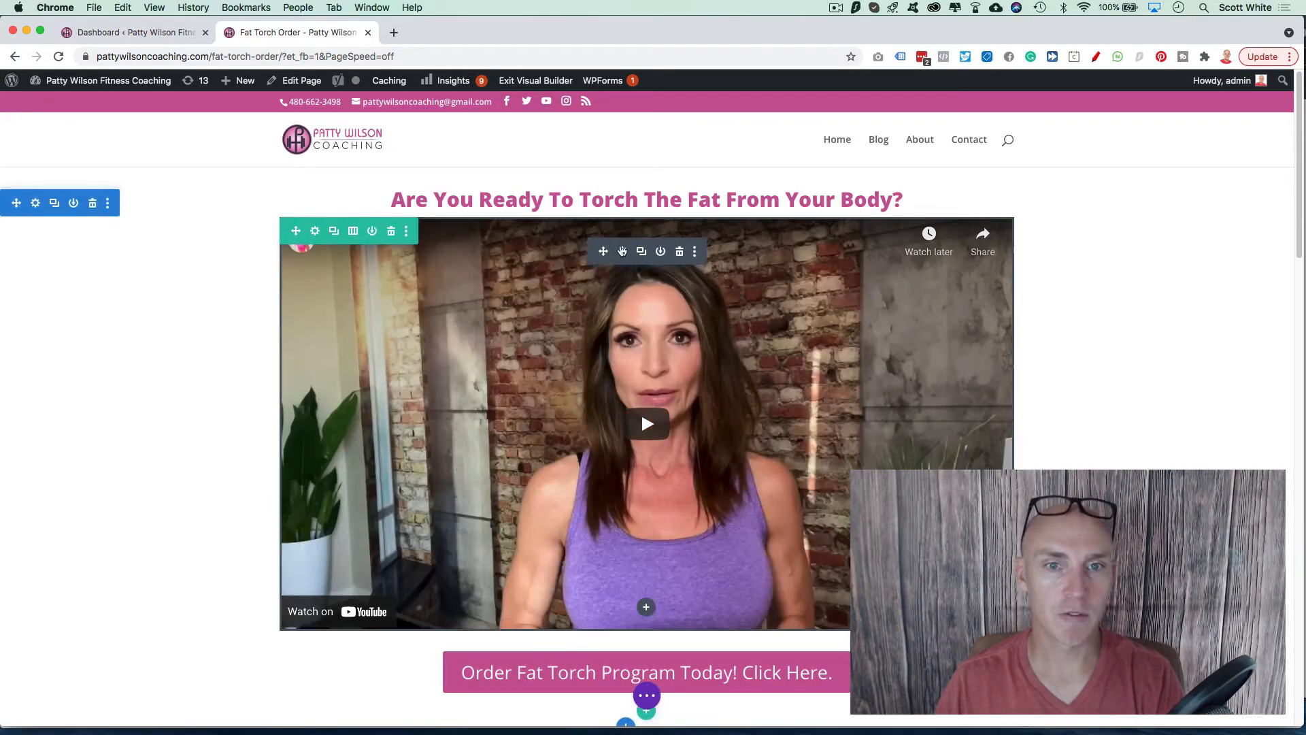
Look over the Fat Torch Order page's content and builder controls, and exit the Visual Builder without changing anything
{"action": "scroll", "coordinate": [437, 200], "scroll_direction": "down", "scroll_amount": 10}
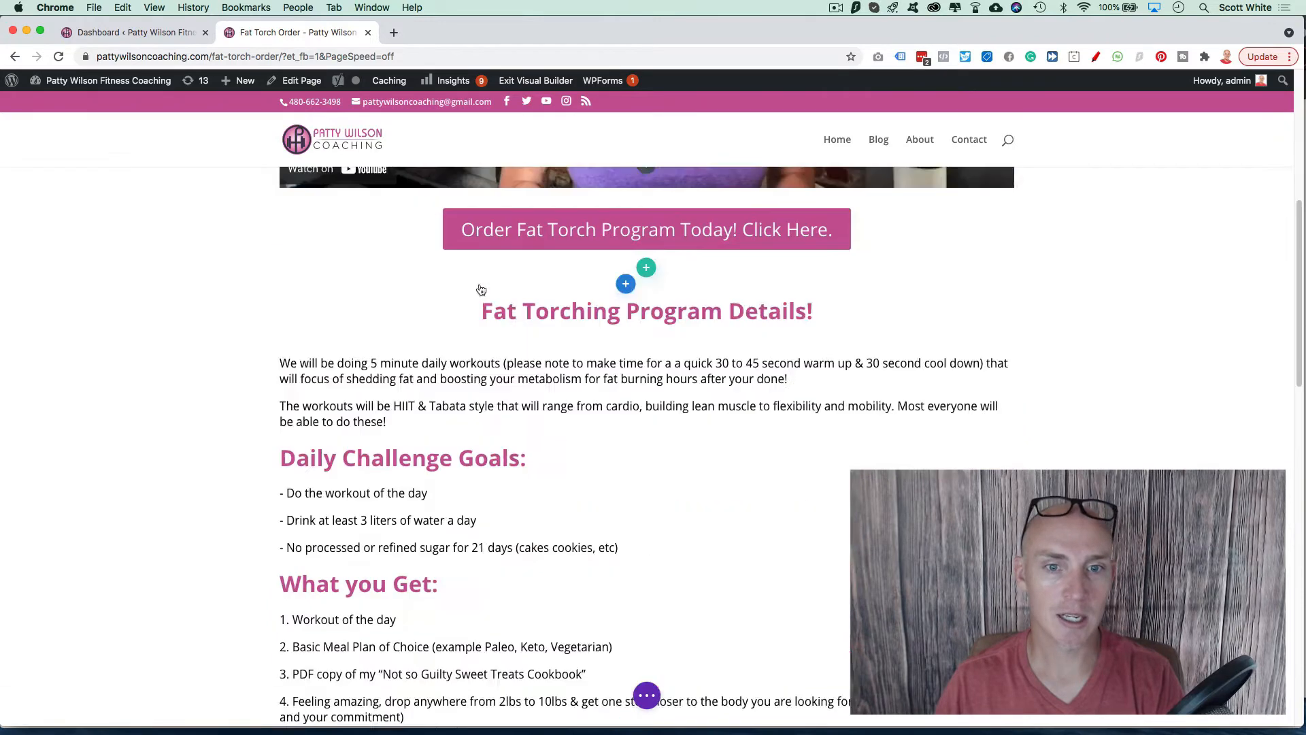
{"action": "scroll", "coordinate": [567, 298], "scroll_direction": "down", "scroll_amount": 15}
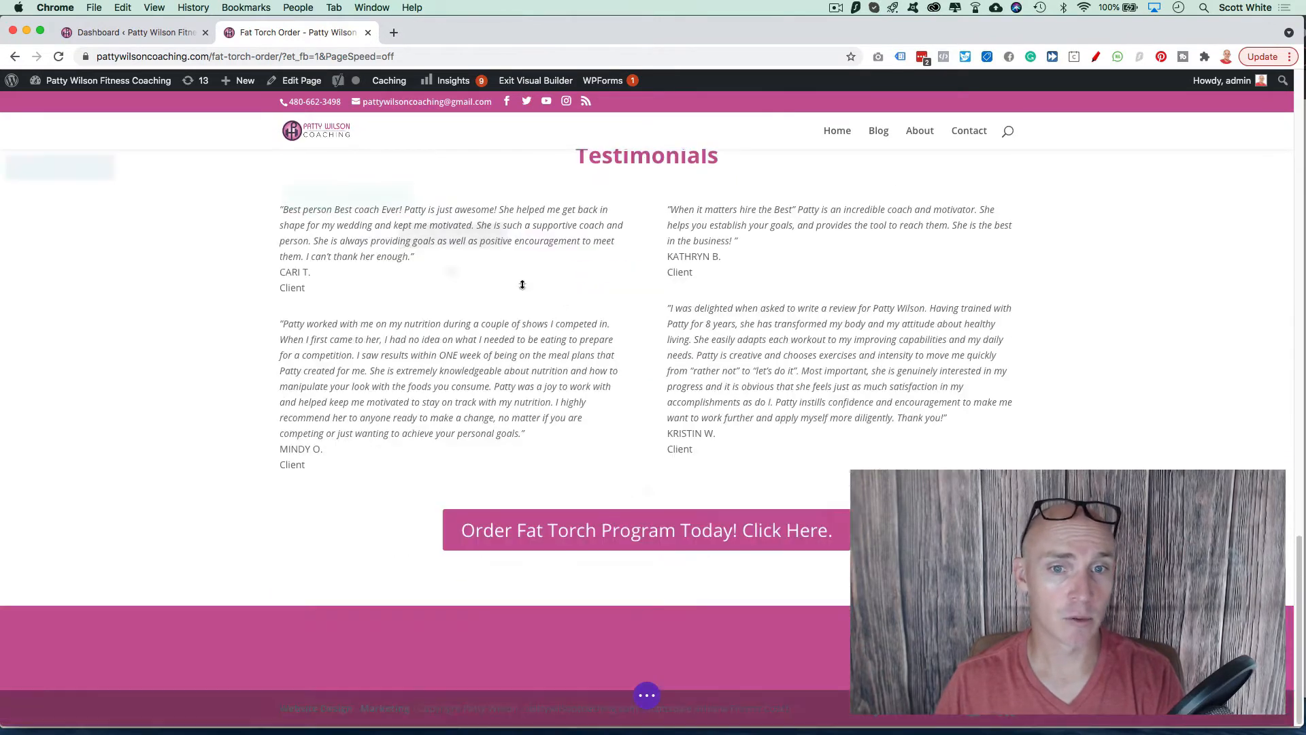
{"action": "scroll", "coordinate": [640, 408], "scroll_direction": "up", "scroll_amount": 20}
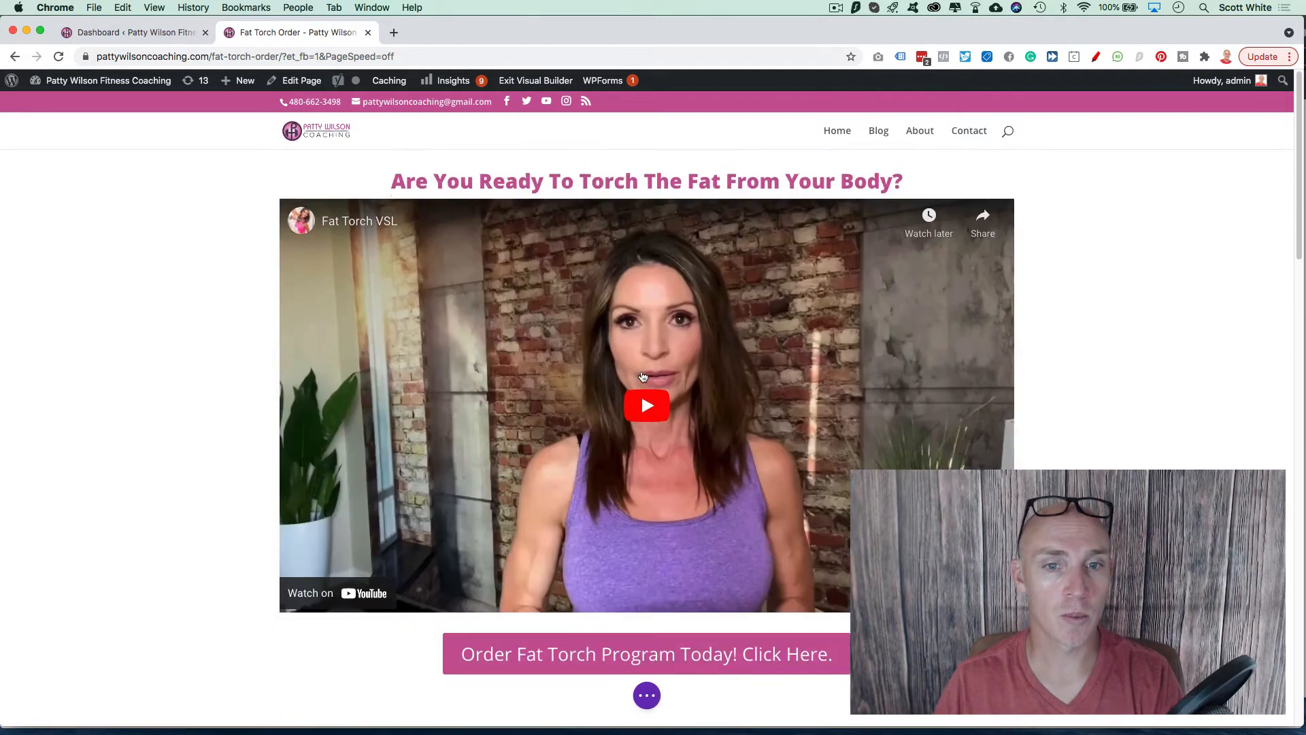
{"action": "left_click", "coordinate": [646, 695]}
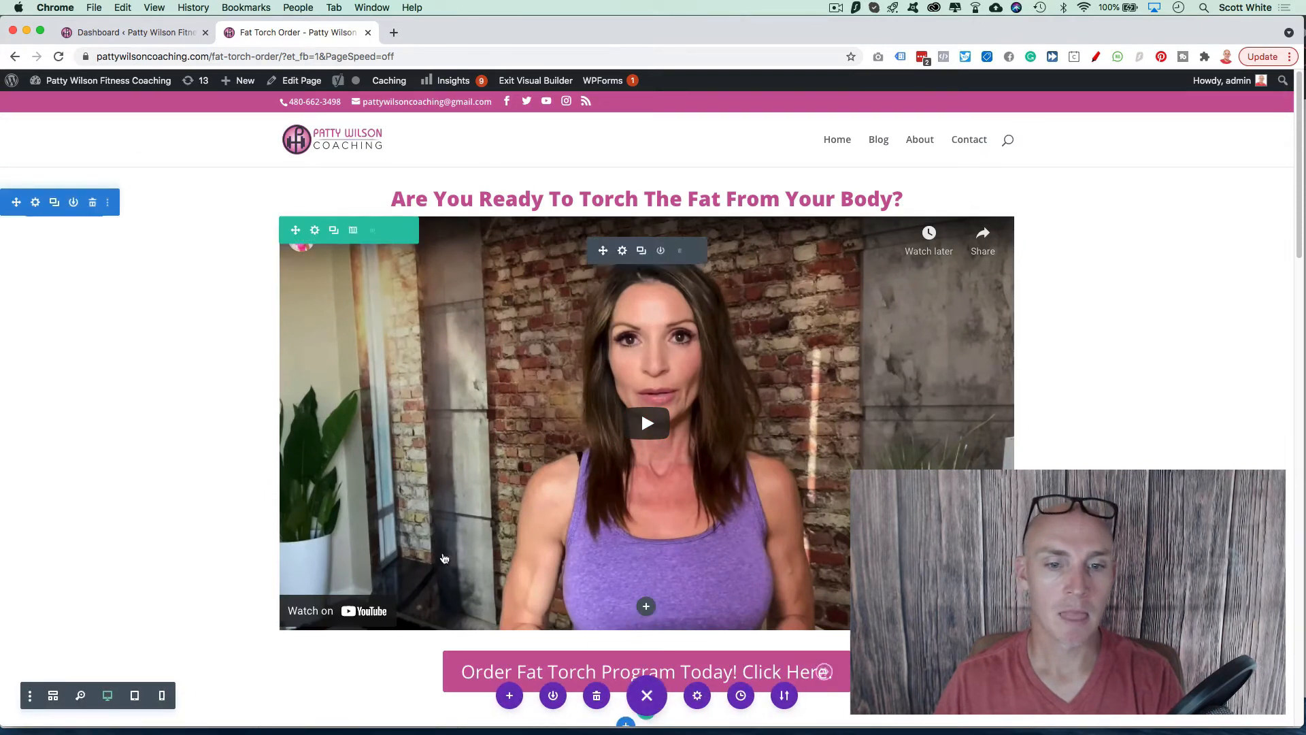
{"action": "left_click", "coordinate": [541, 81]}
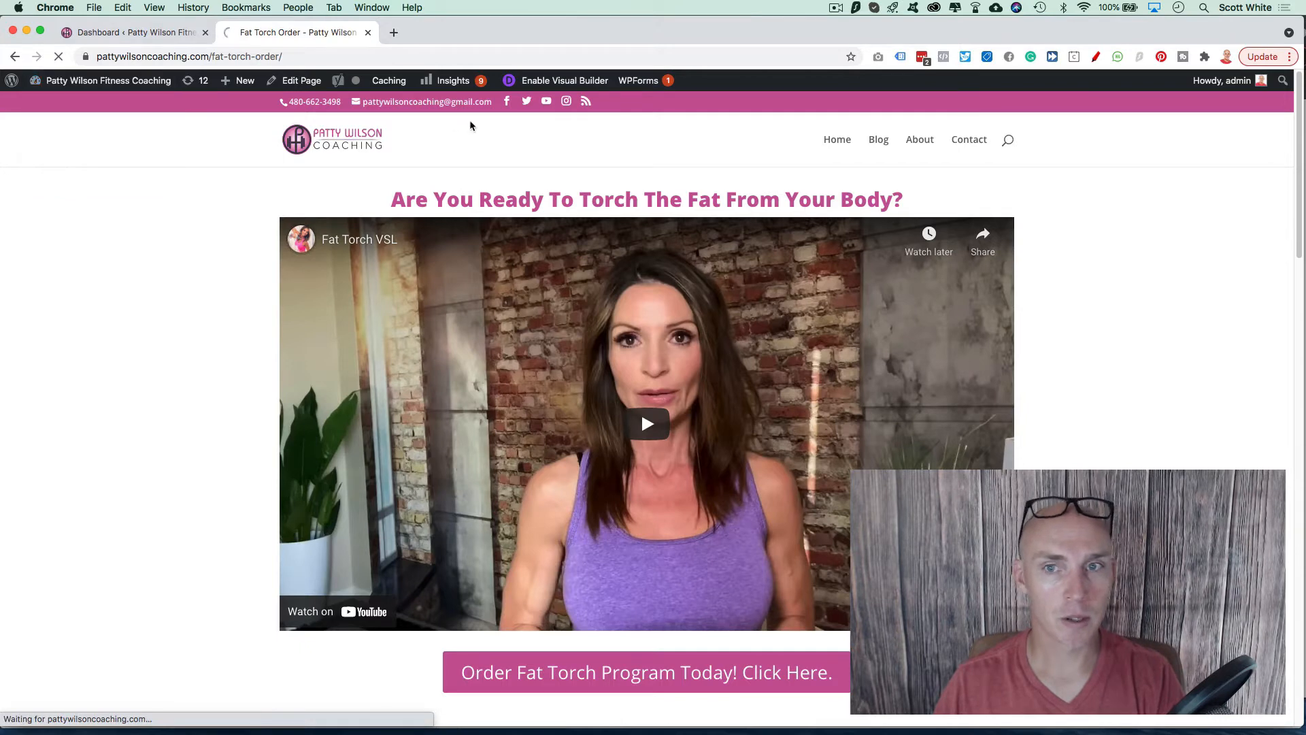
Create a new blog post from the dashboard and title it "How to foam roll your upper back", accepting the spelling correction "roll"
{"action": "left_click", "coordinate": [885, 146]}
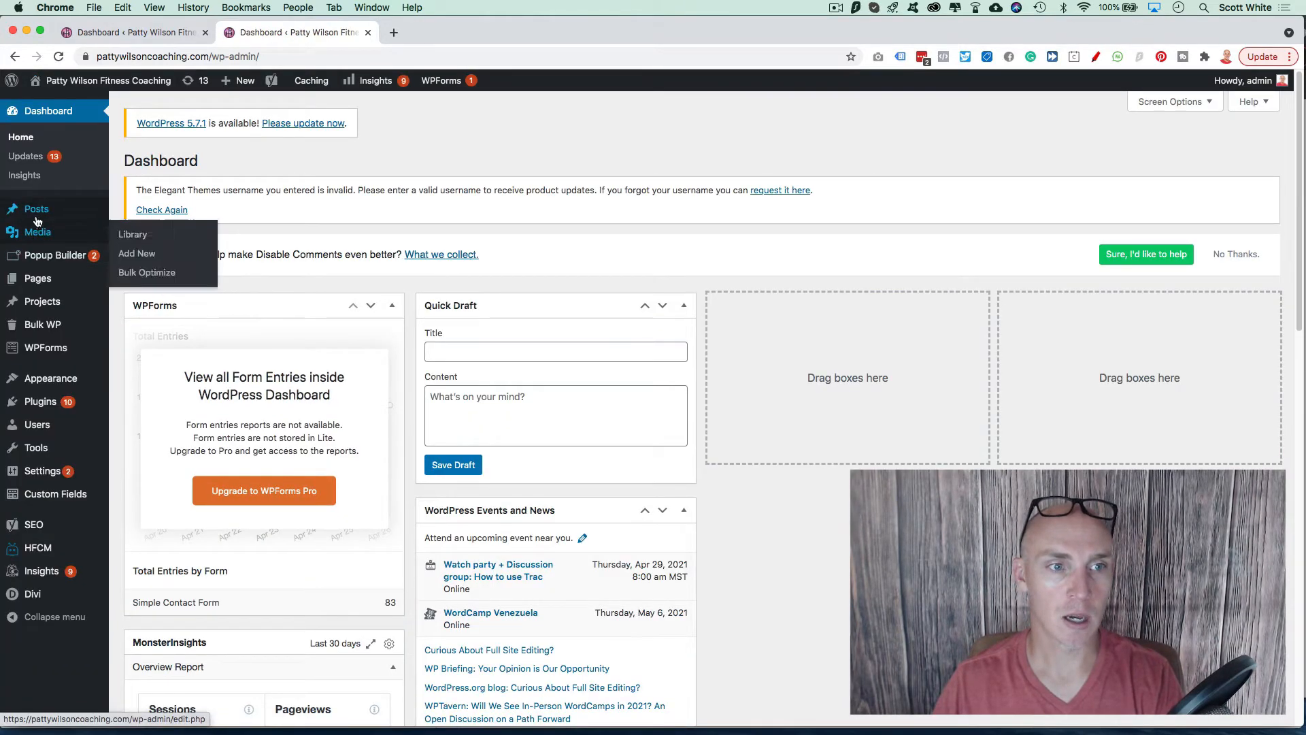
{"action": "mouse_move", "coordinate": [41, 210]}
{"action": "left_click", "coordinate": [149, 218]}
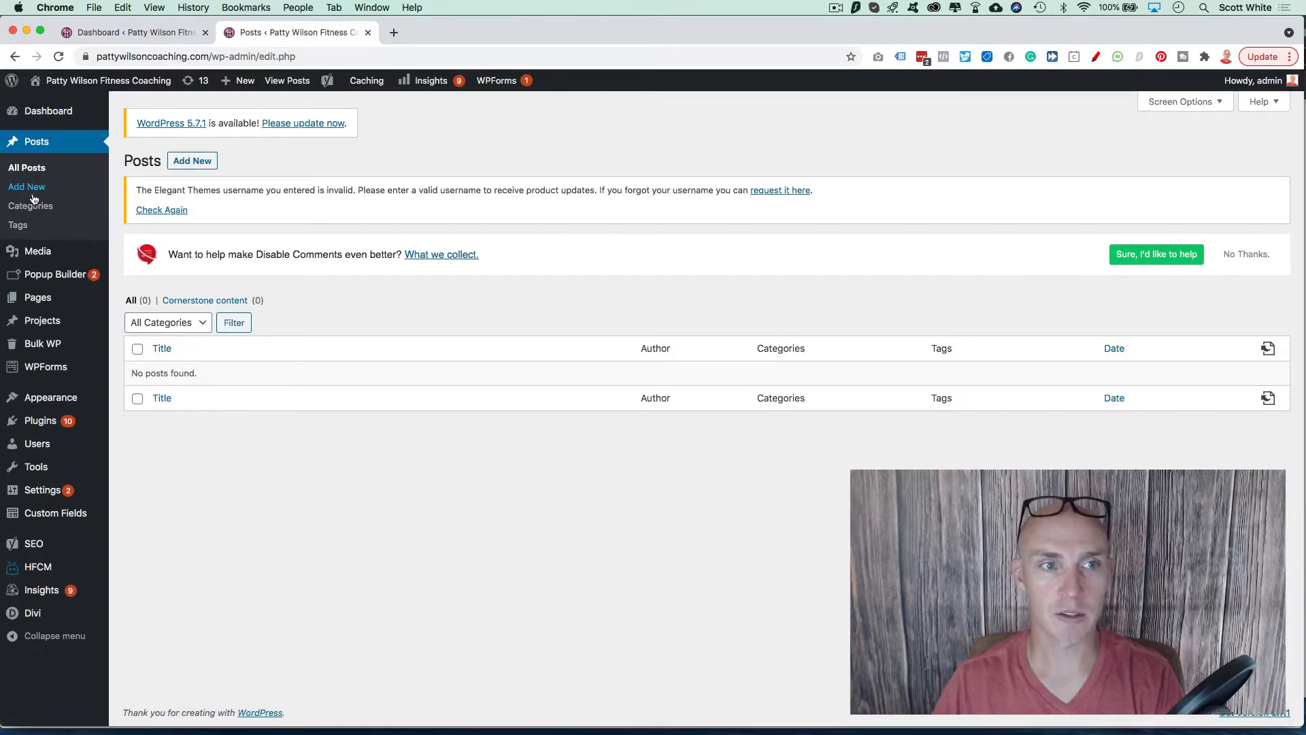
{"action": "left_click", "coordinate": [187, 162]}
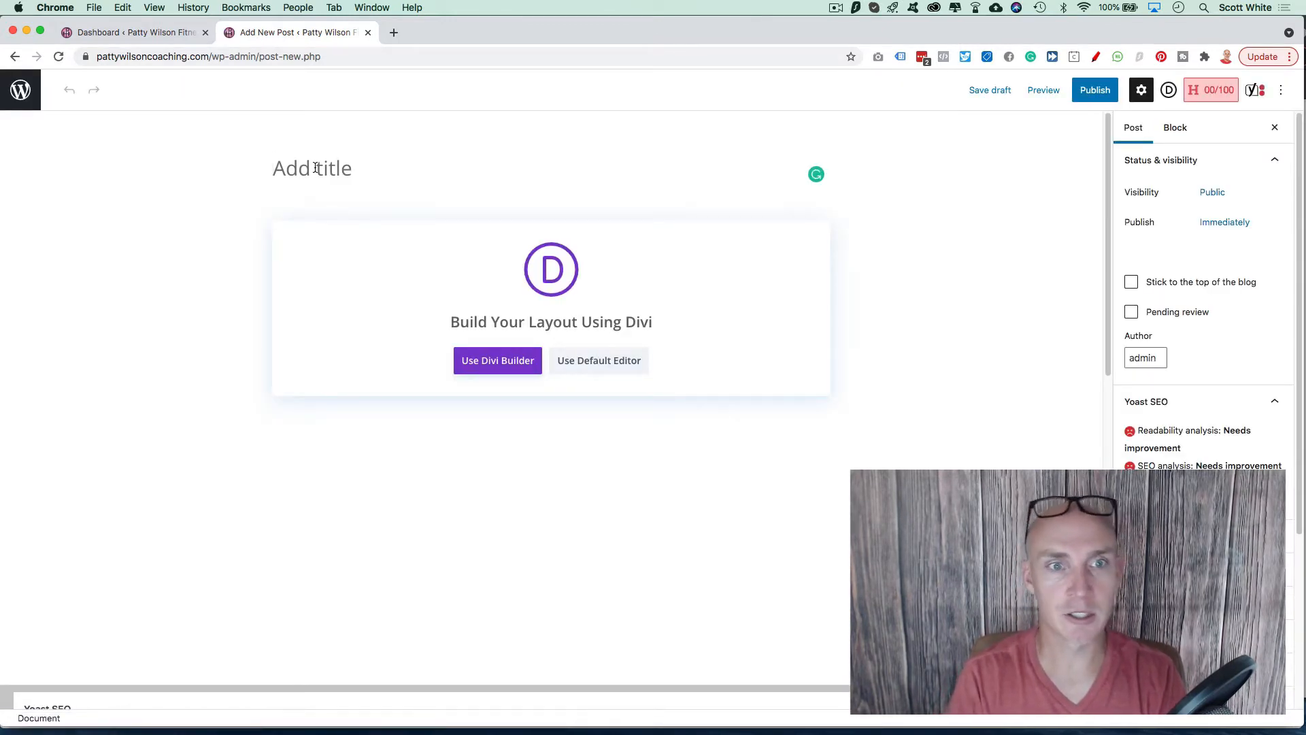
{"action": "type", "text": "How to foam roal"}
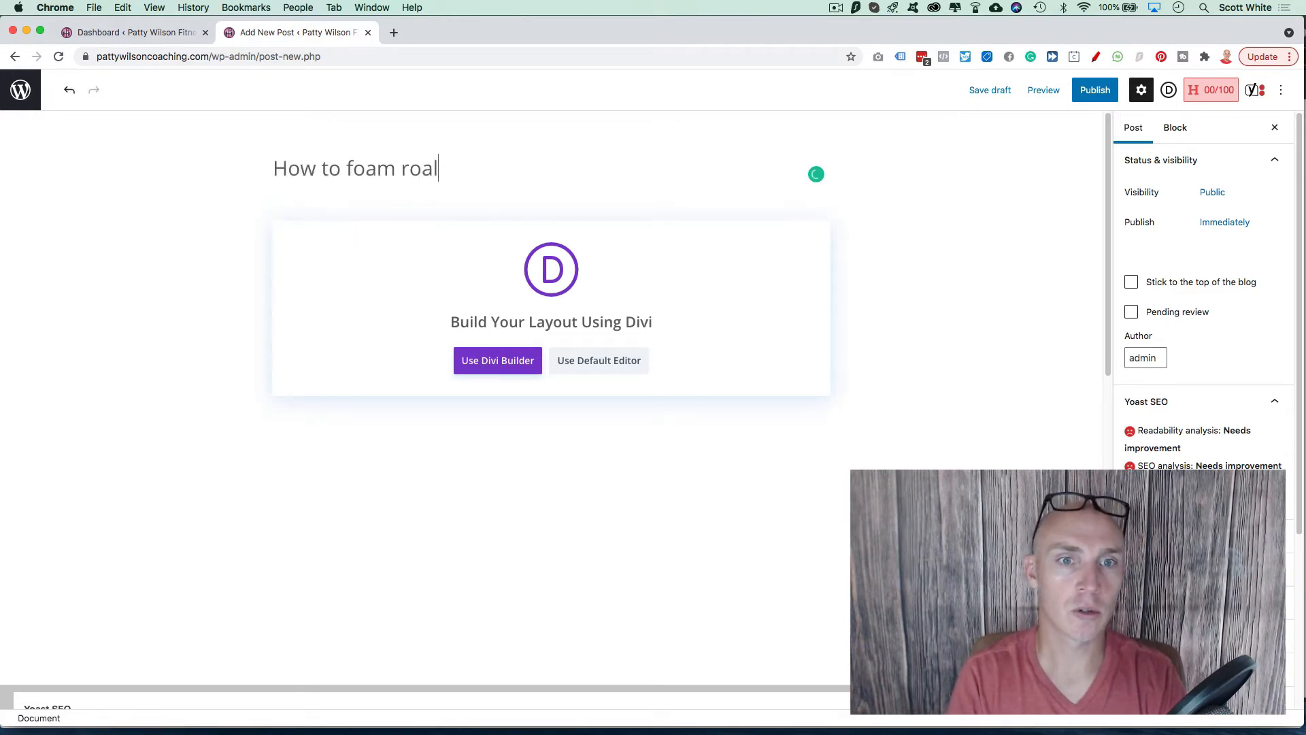
{"action": "type", "text": "back"}
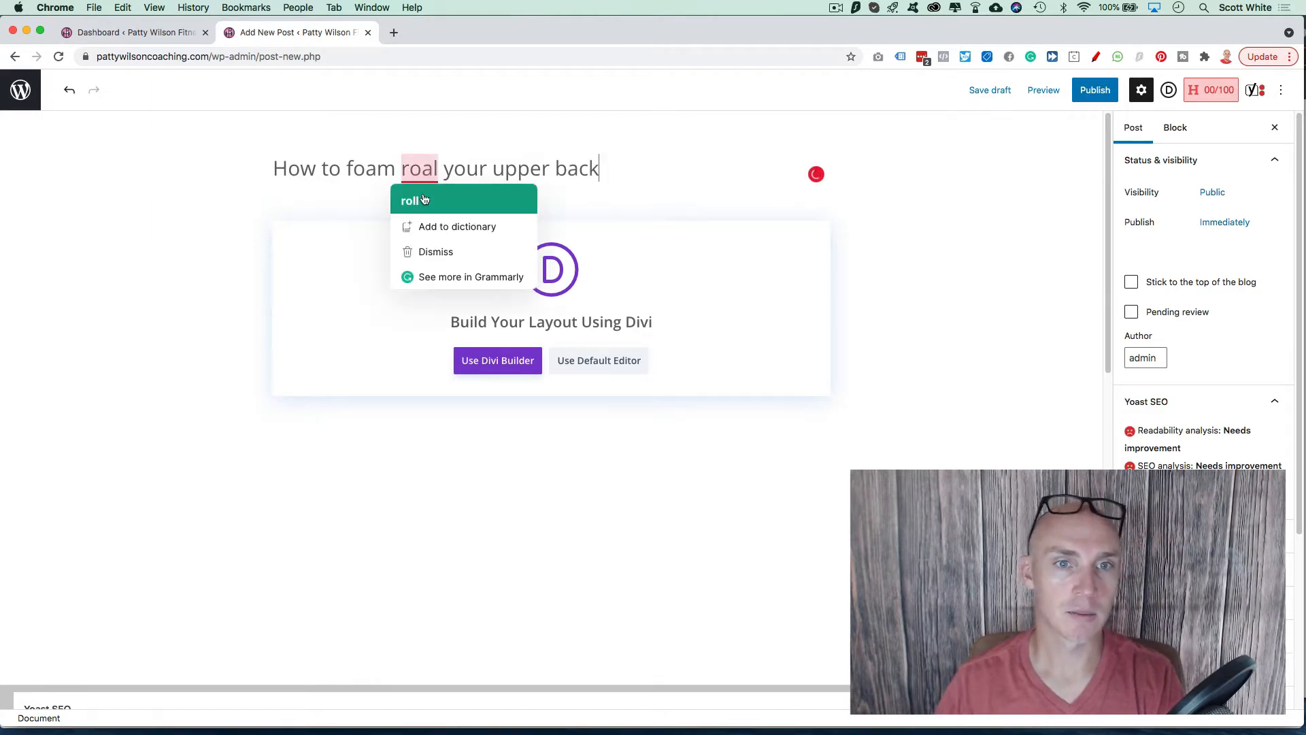
{"action": "left_click", "coordinate": [423, 198]}
Publish the new foam rolling post and choose the Divi Builder for its layout
{"action": "left_click", "coordinate": [1096, 90]}
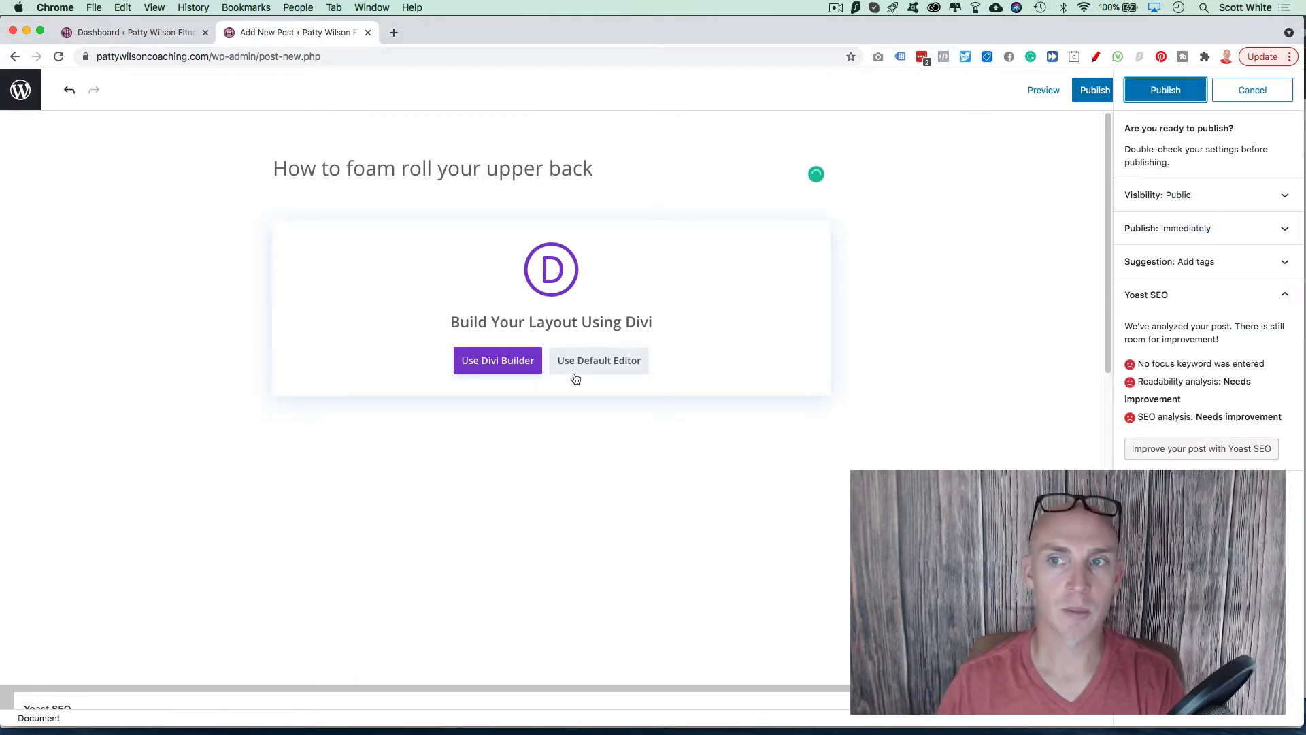
{"action": "left_click", "coordinate": [1166, 90]}
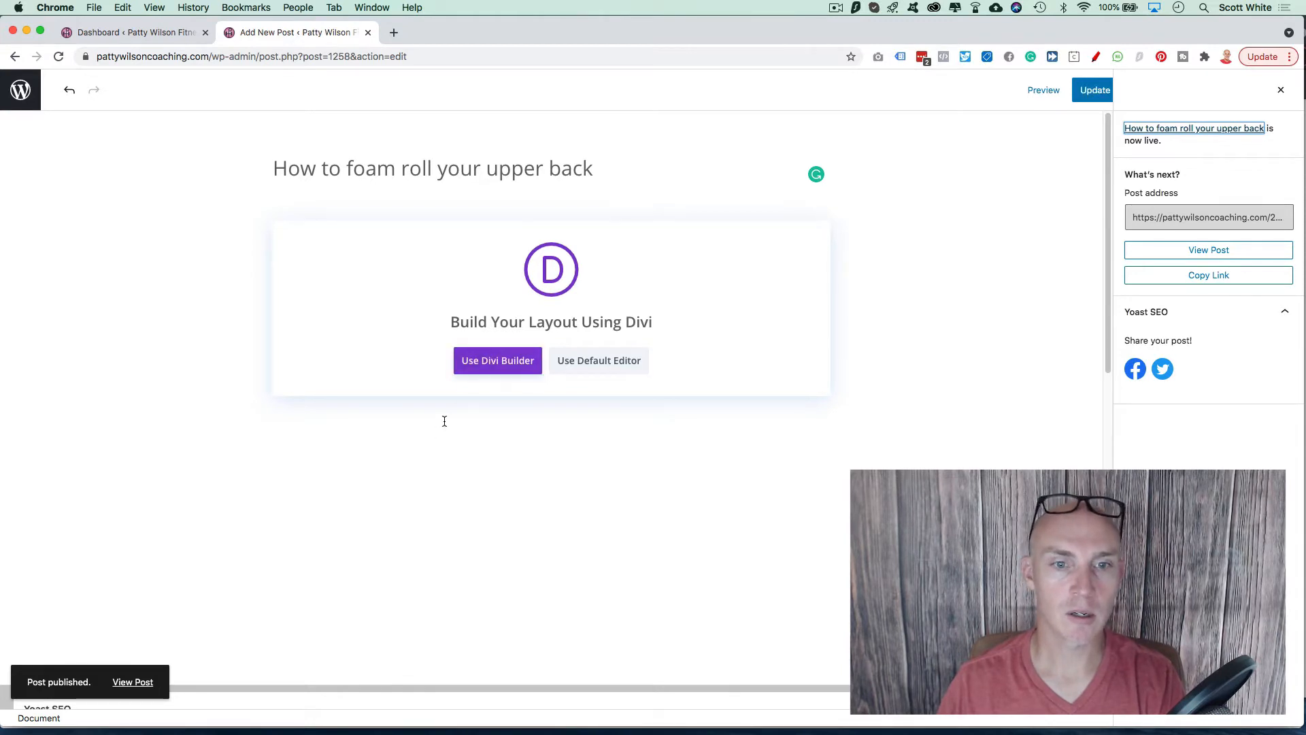
{"action": "left_click", "coordinate": [511, 364]}
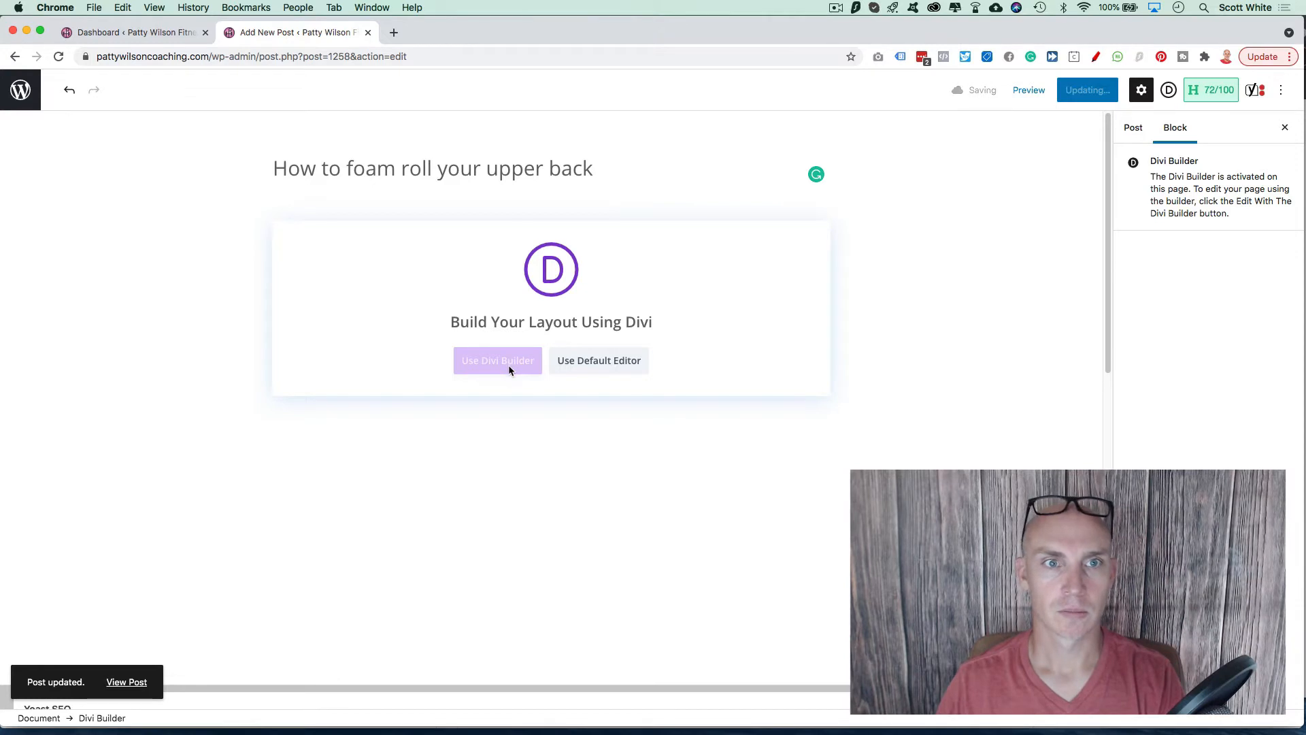
Open youtube.com in a new browser tab
{"action": "left_click", "coordinate": [398, 33]}
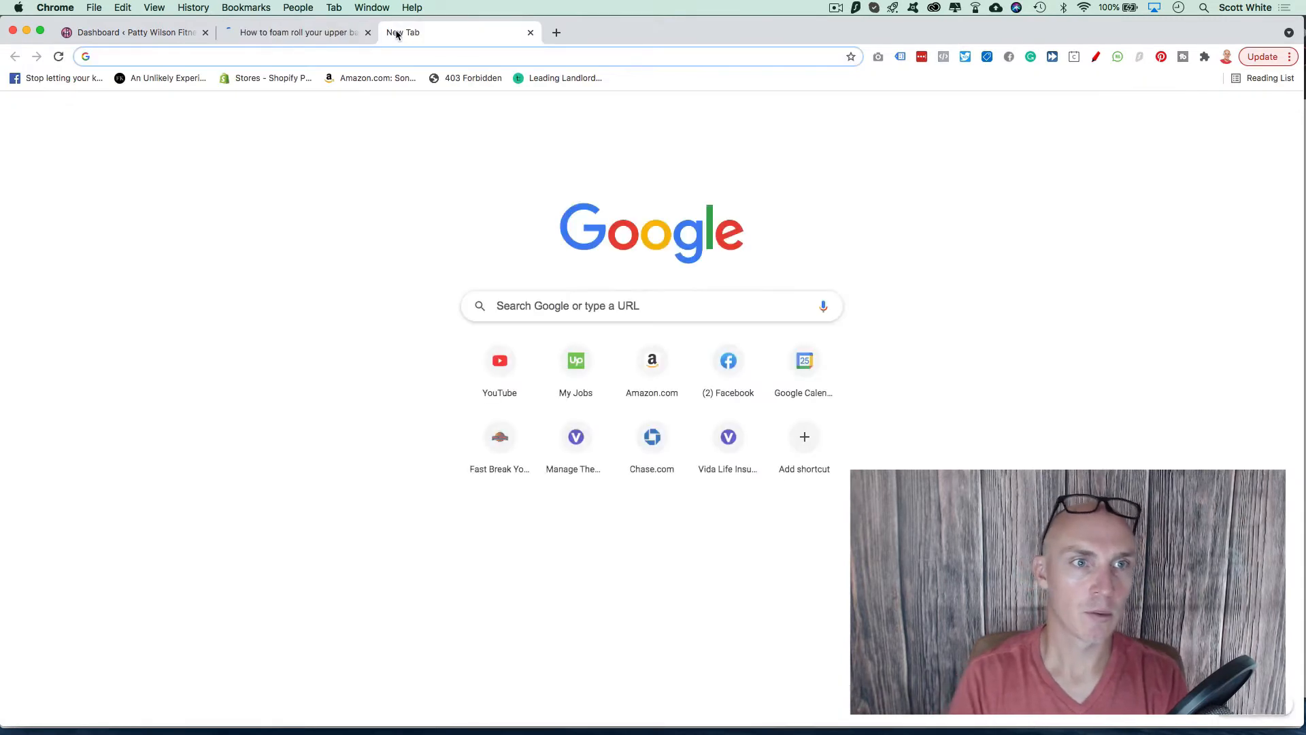
{"action": "type", "text": "fa"}
{"action": "key", "text": "BackSpace"}
{"action": "key", "text": "BackSpace"}
{"action": "key", "text": "BackSpace"}
{"action": "type", "text": "youtube.com"}
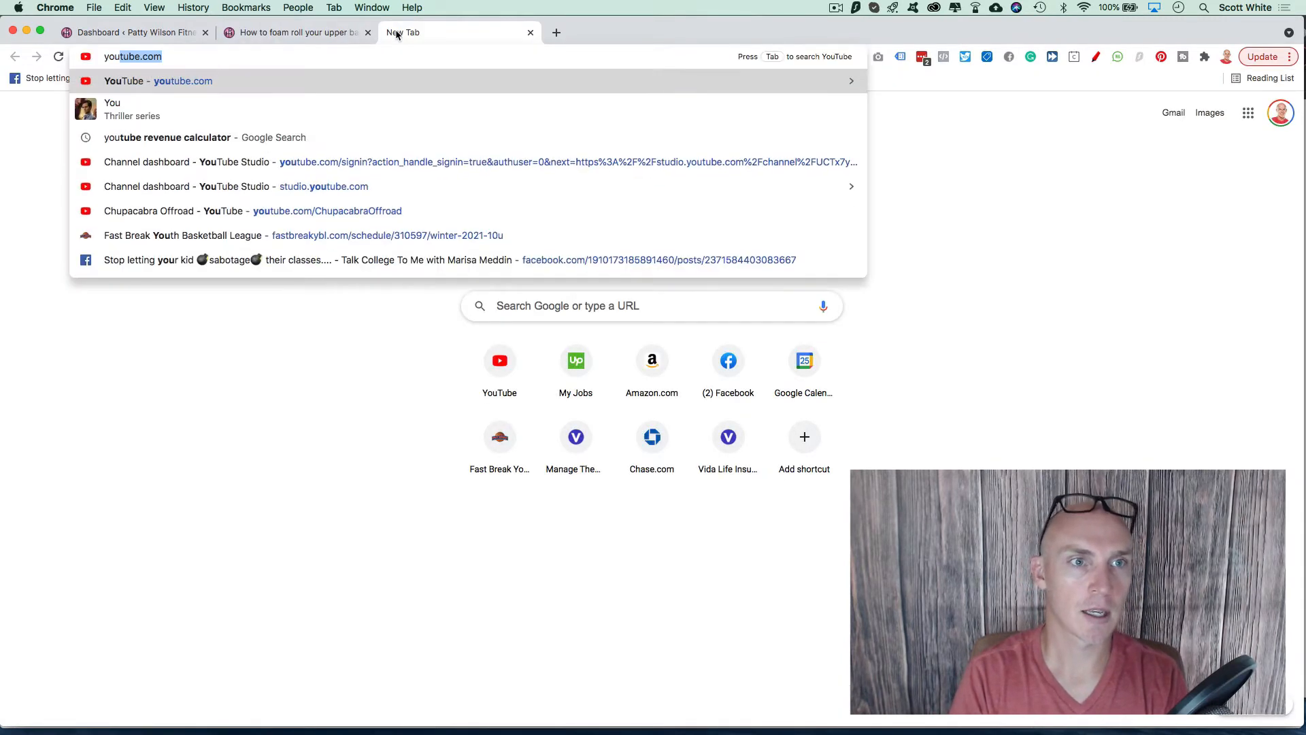
{"action": "key", "text": "Return"}
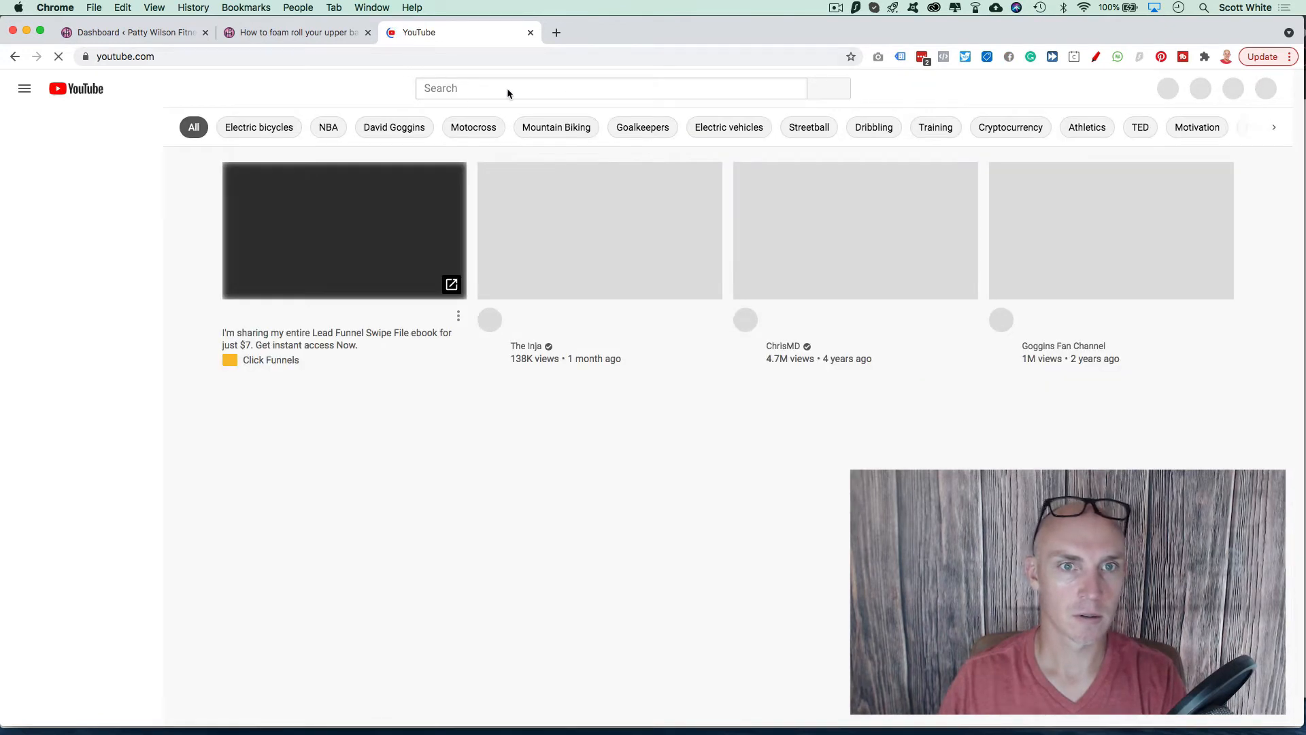
Search YouTube for the coach's full name plus "foam rolling" and open the video "Foam Rolling Upper-body"
{"action": "left_click", "coordinate": [508, 89]}
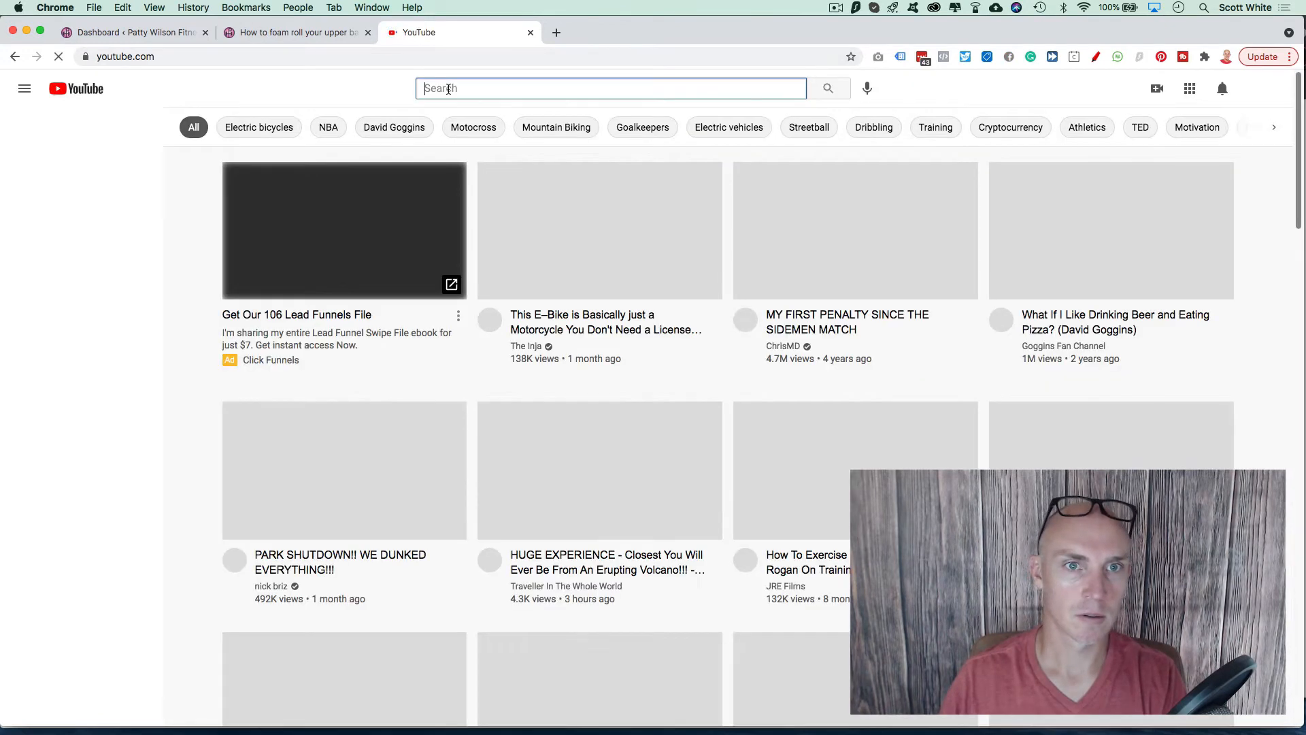
{"action": "type", "text": "patty wi"}
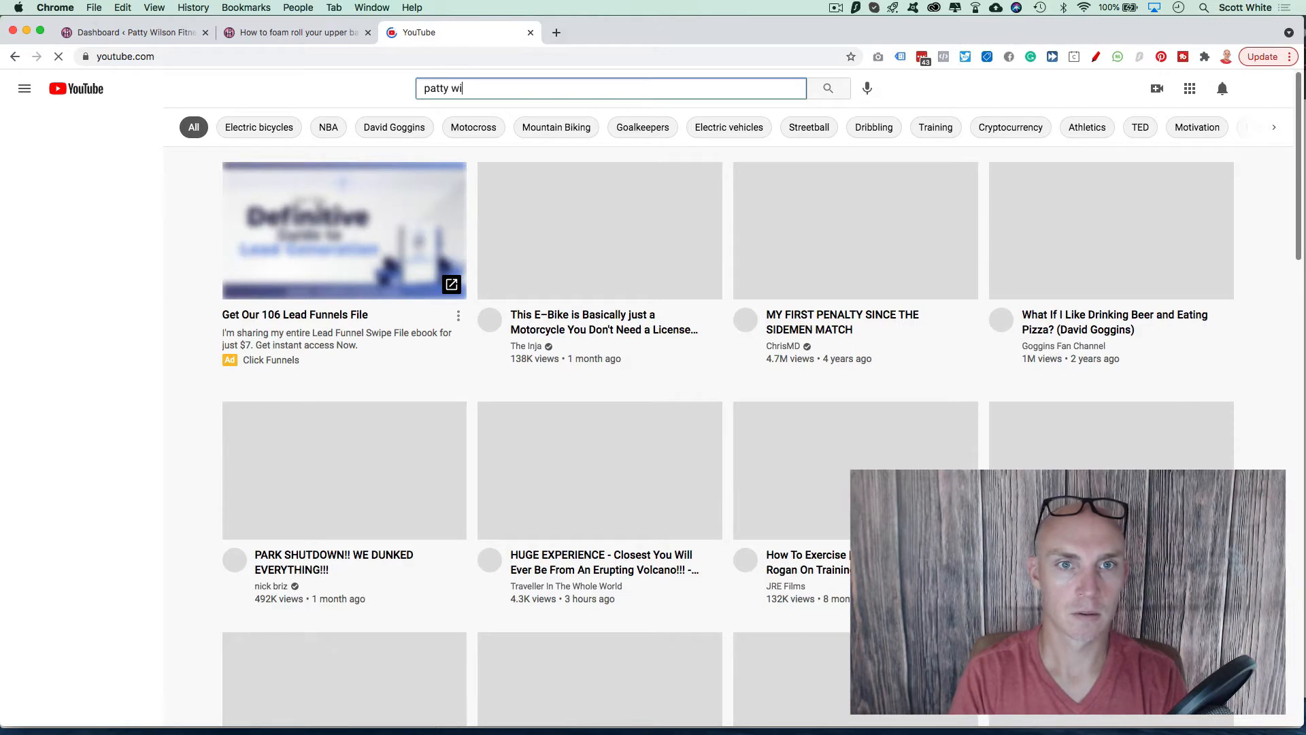
{"action": "type", "text": "lson foa"}
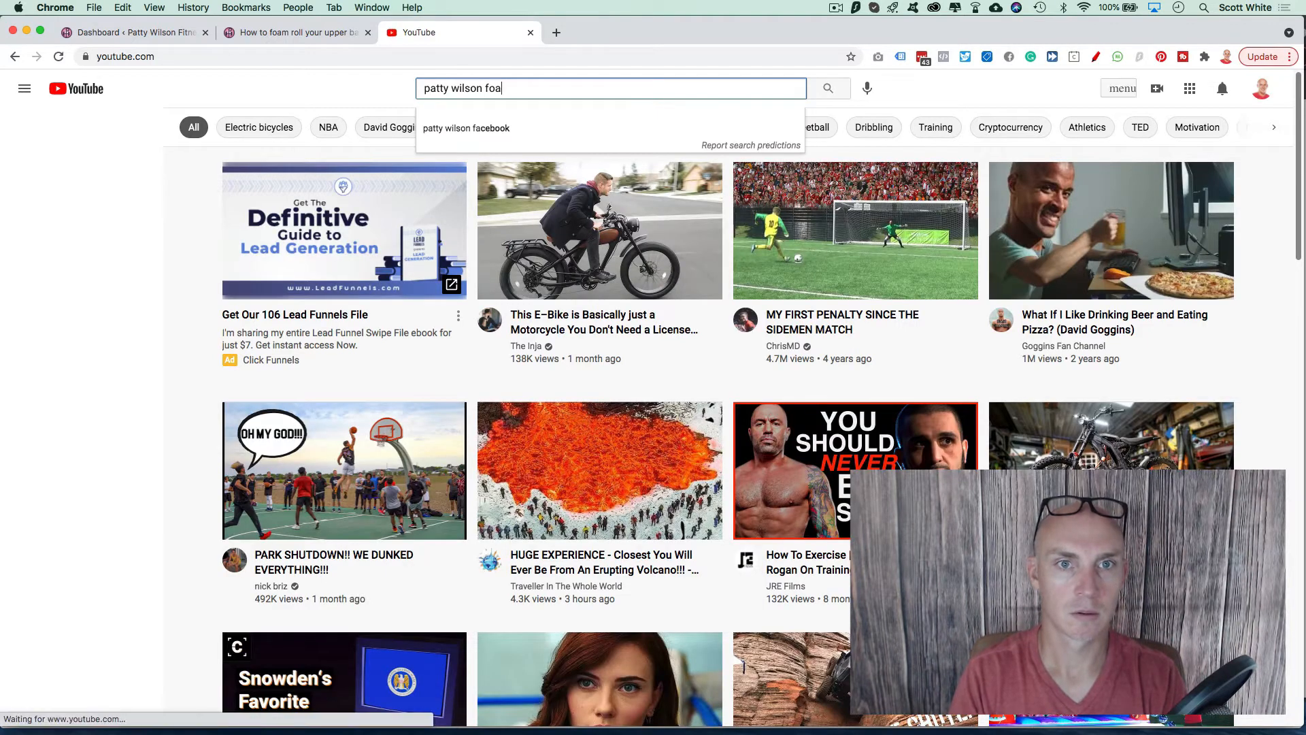
{"action": "type", "text": "m rolling"}
{"action": "key", "text": "Return"}
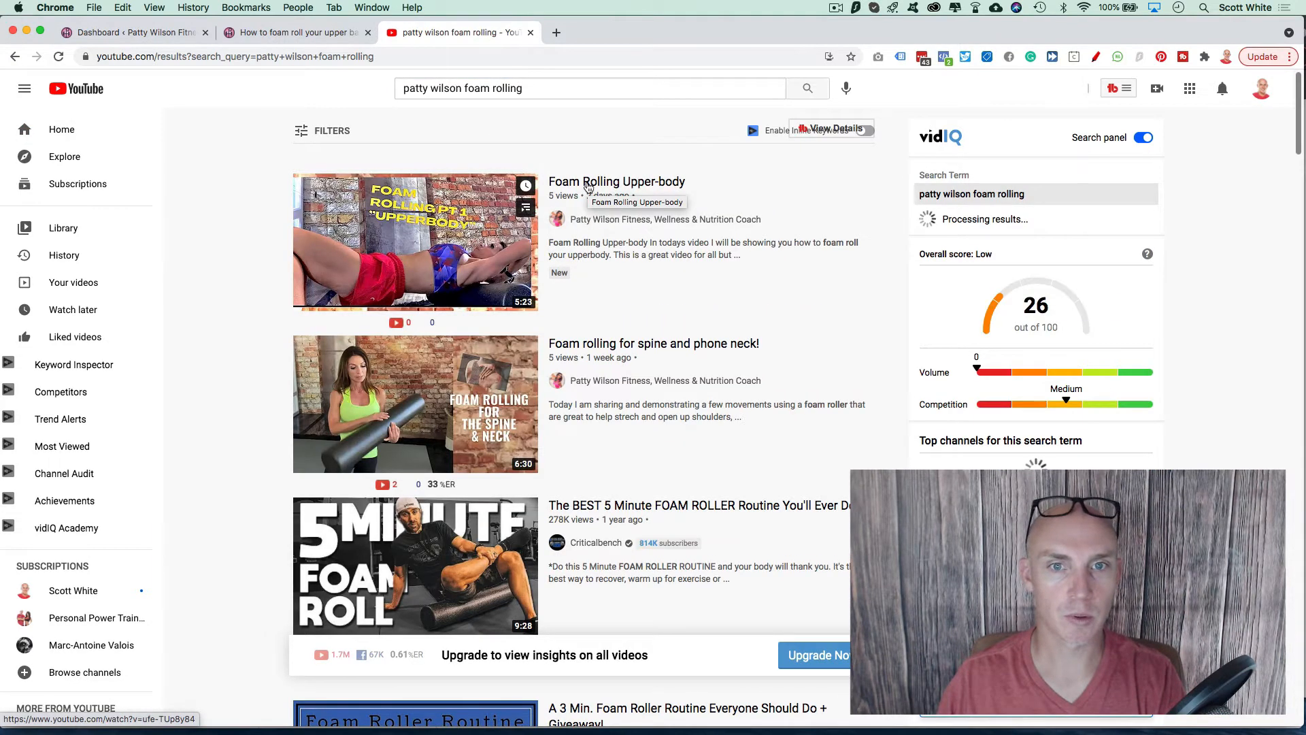
{"action": "left_click", "coordinate": [589, 186]}
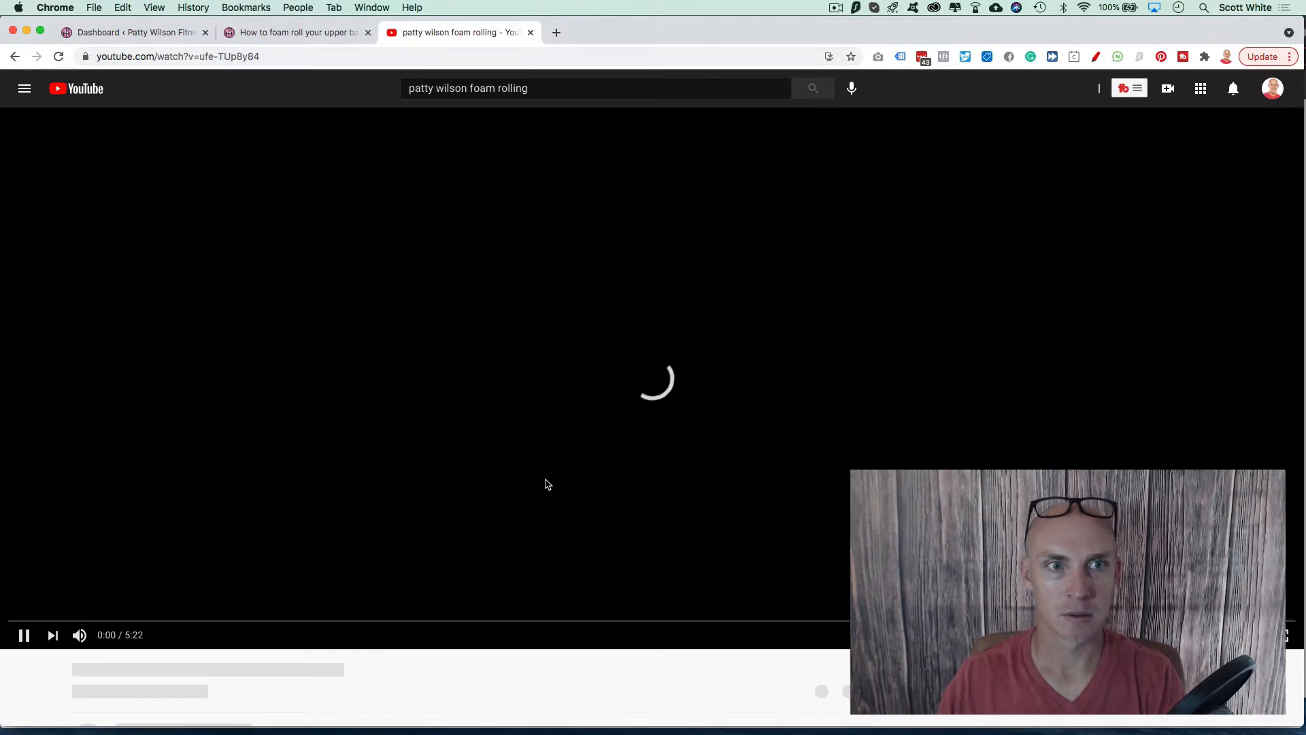
Copy the URL of the "Foam Rolling Upper-body" video and pause its playback
{"action": "left_click", "coordinate": [306, 58]}
{"action": "key", "text": "super+c"}
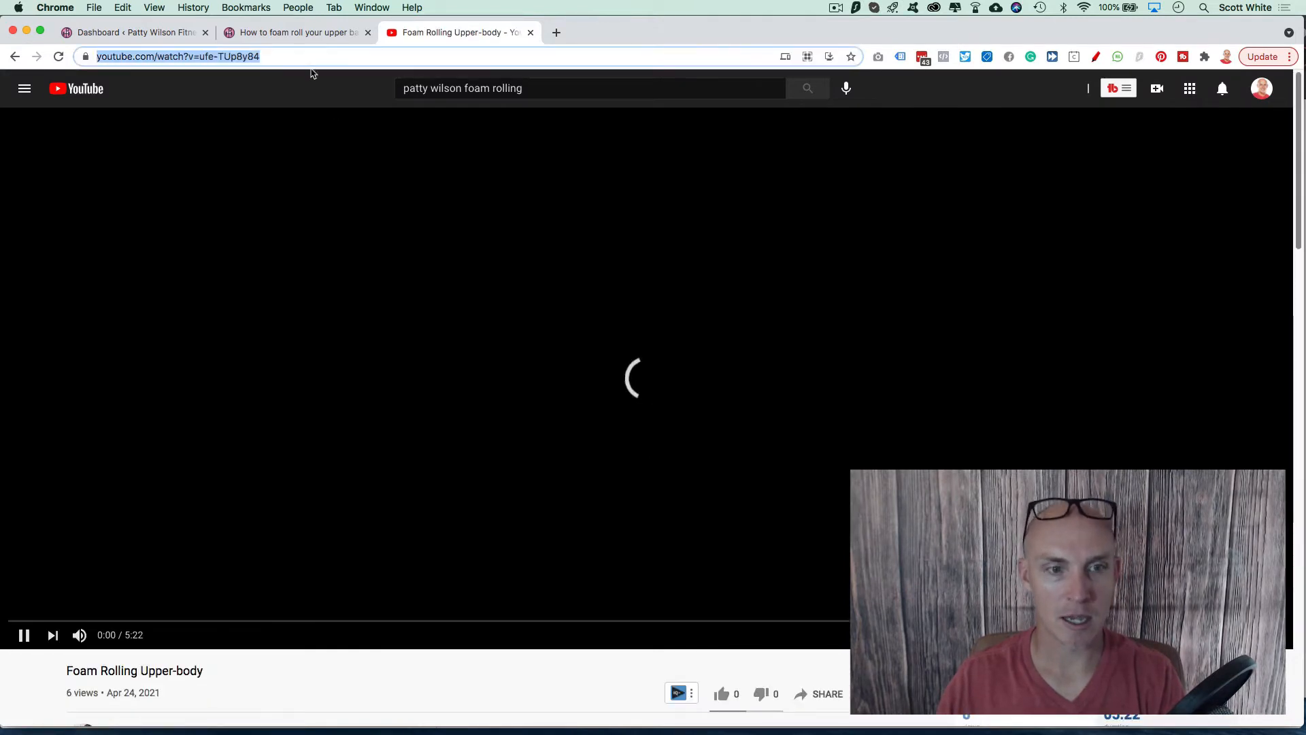
{"action": "left_click", "coordinate": [26, 634]}
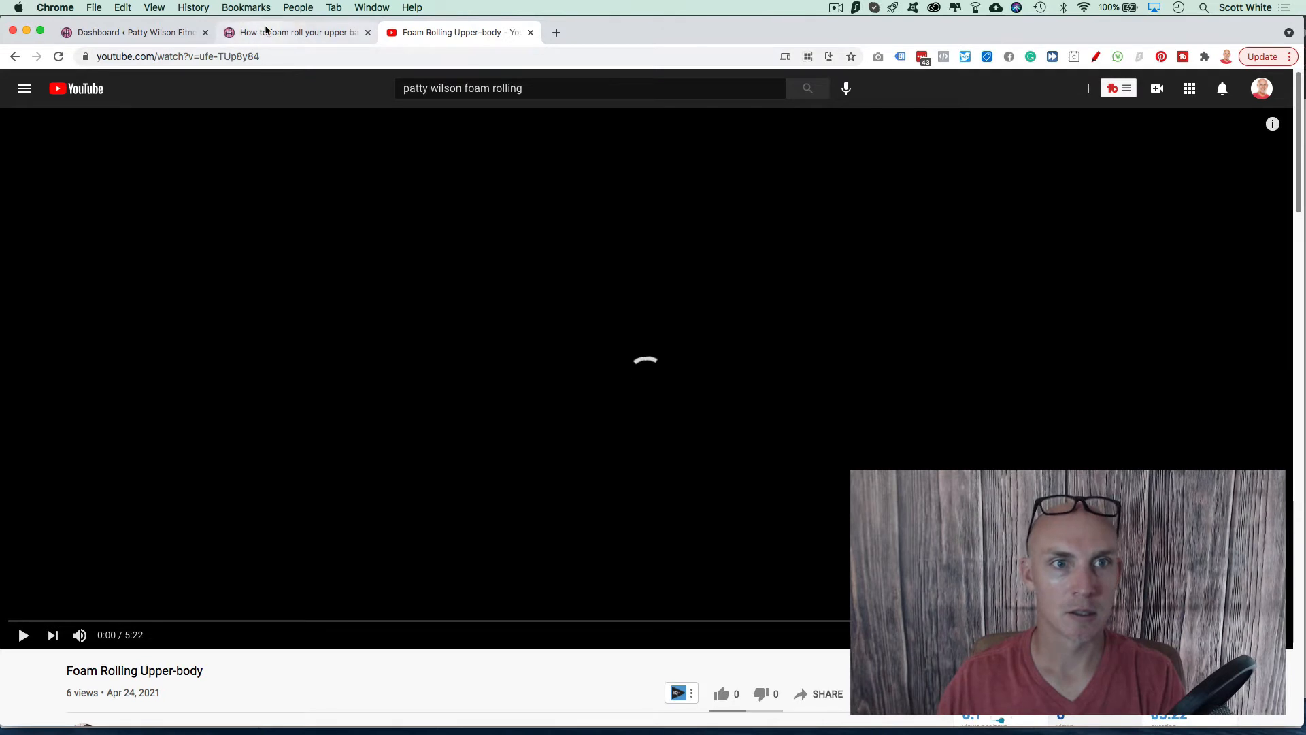
Return to the foam rolling post, start building from scratch, and add a single-column row with a Video module
{"action": "left_click", "coordinate": [265, 32]}
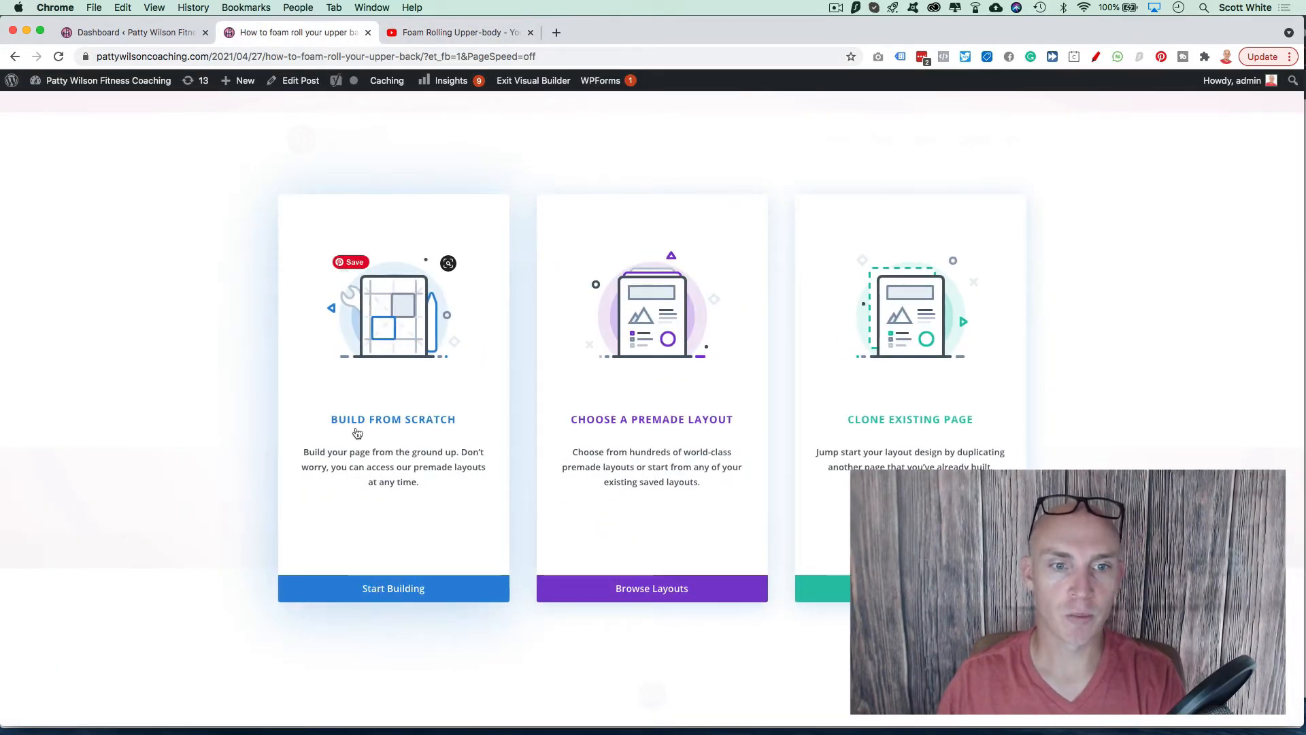
{"action": "left_click", "coordinate": [452, 576]}
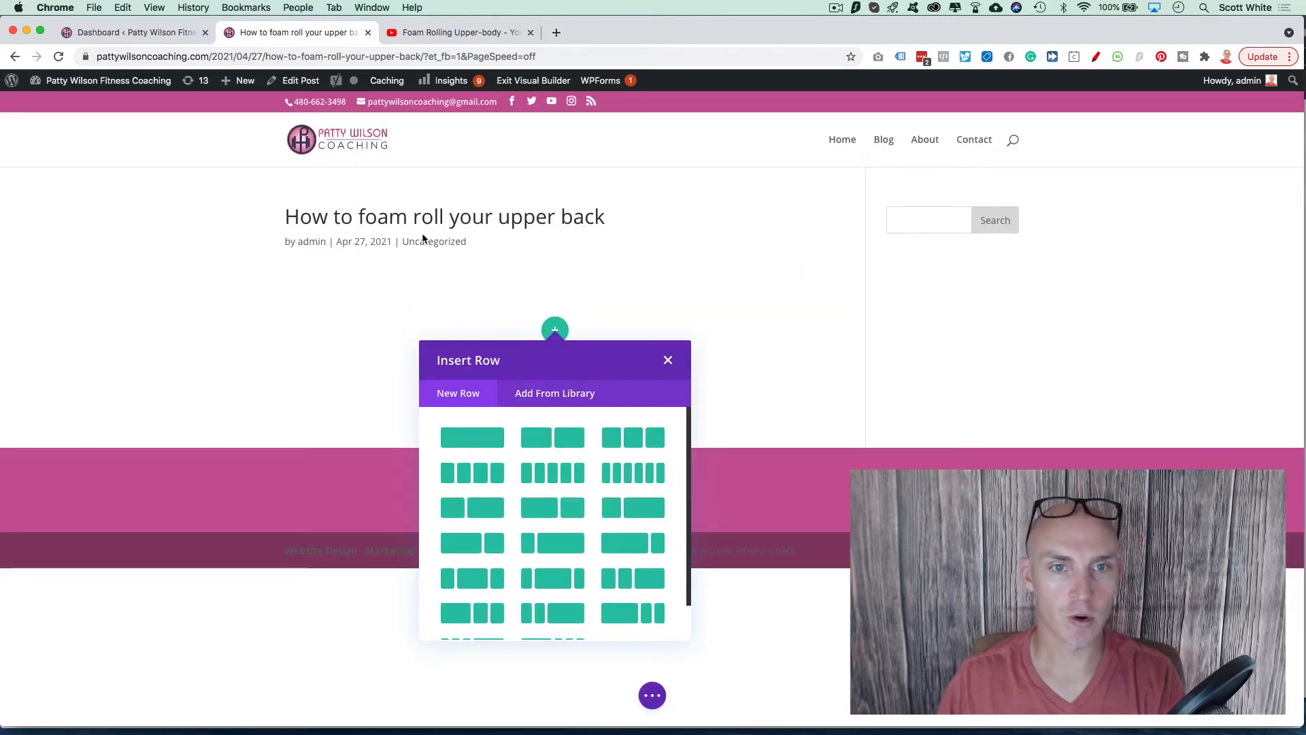
{"action": "left_click", "coordinate": [469, 437]}
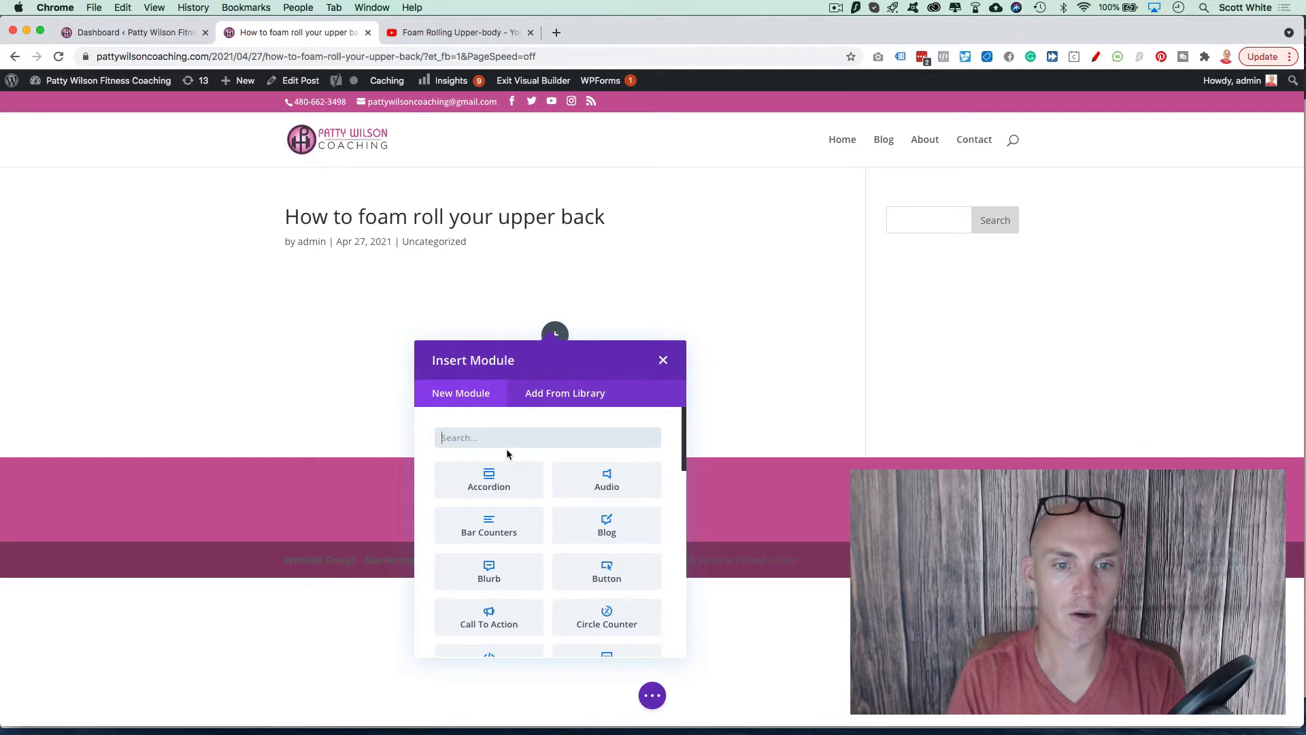
{"action": "type", "text": "vid"}
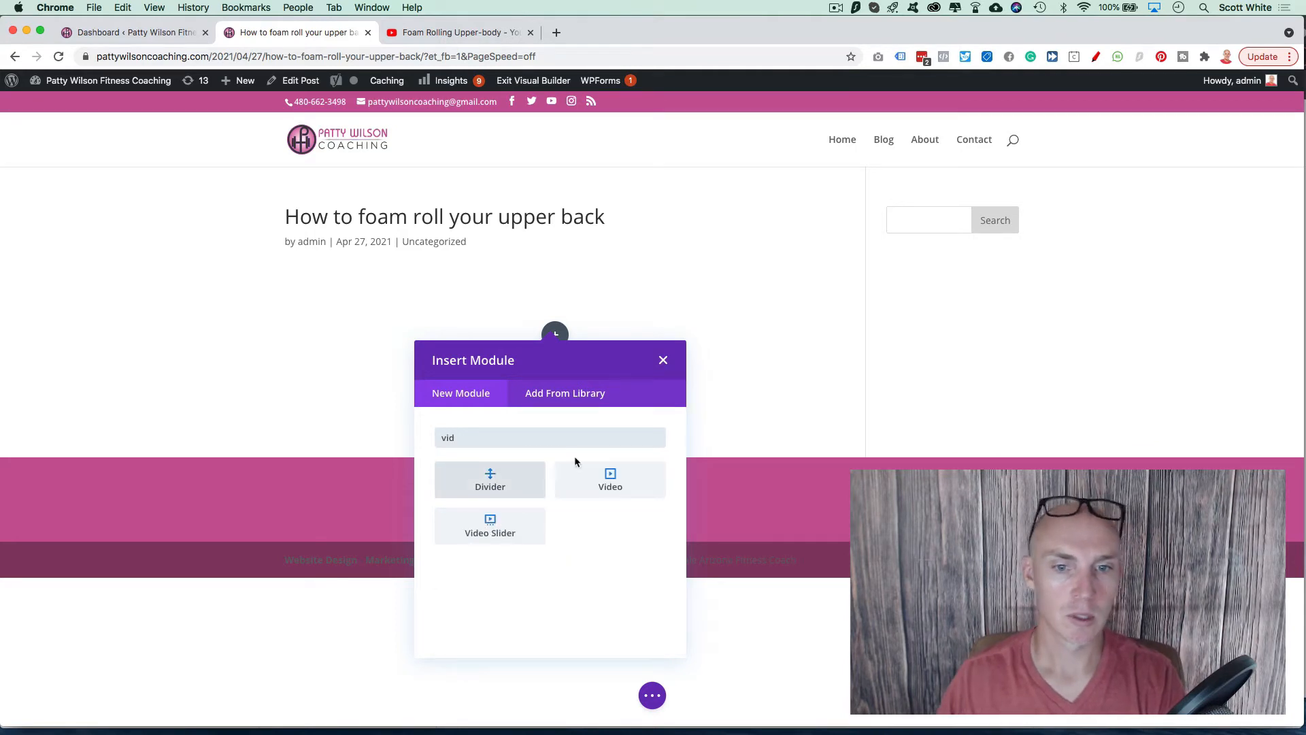
{"action": "left_click", "coordinate": [609, 478]}
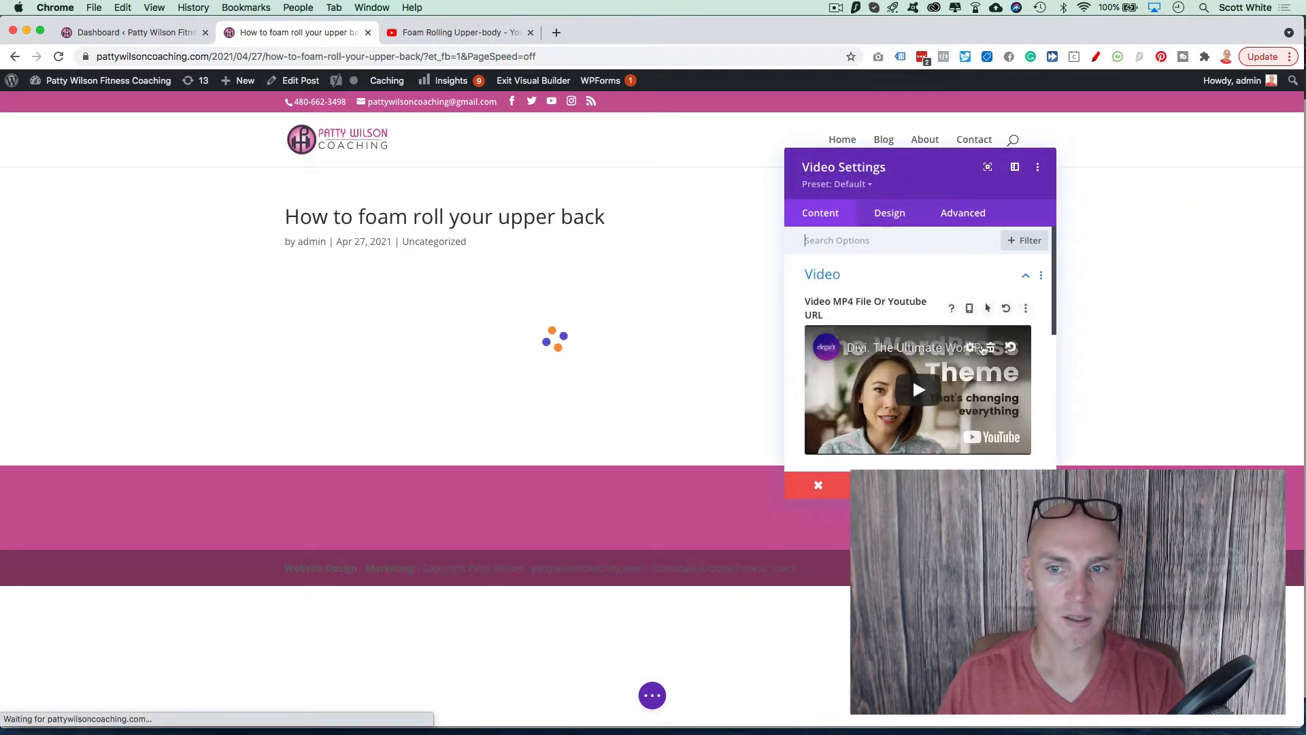
{"action": "left_click", "coordinate": [855, 334]}
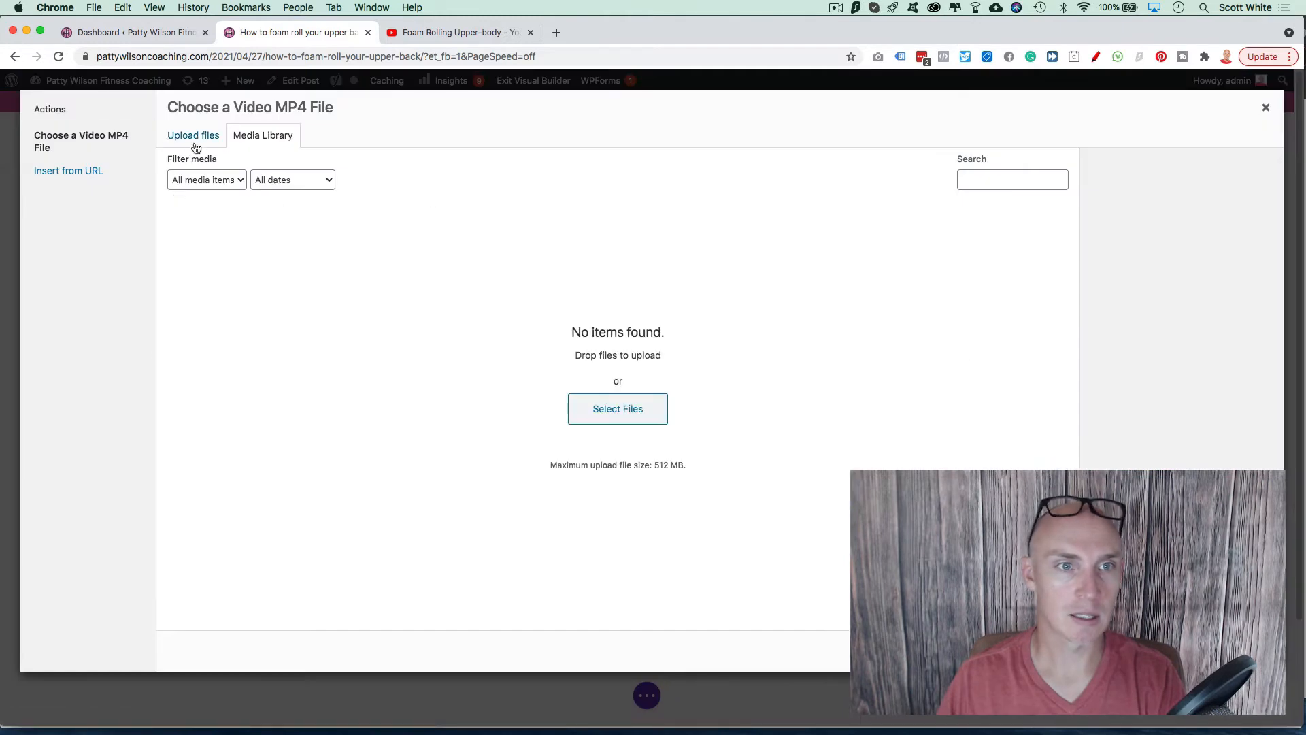
{"action": "left_click", "coordinate": [70, 172]}
{"action": "key", "text": "super+a"}
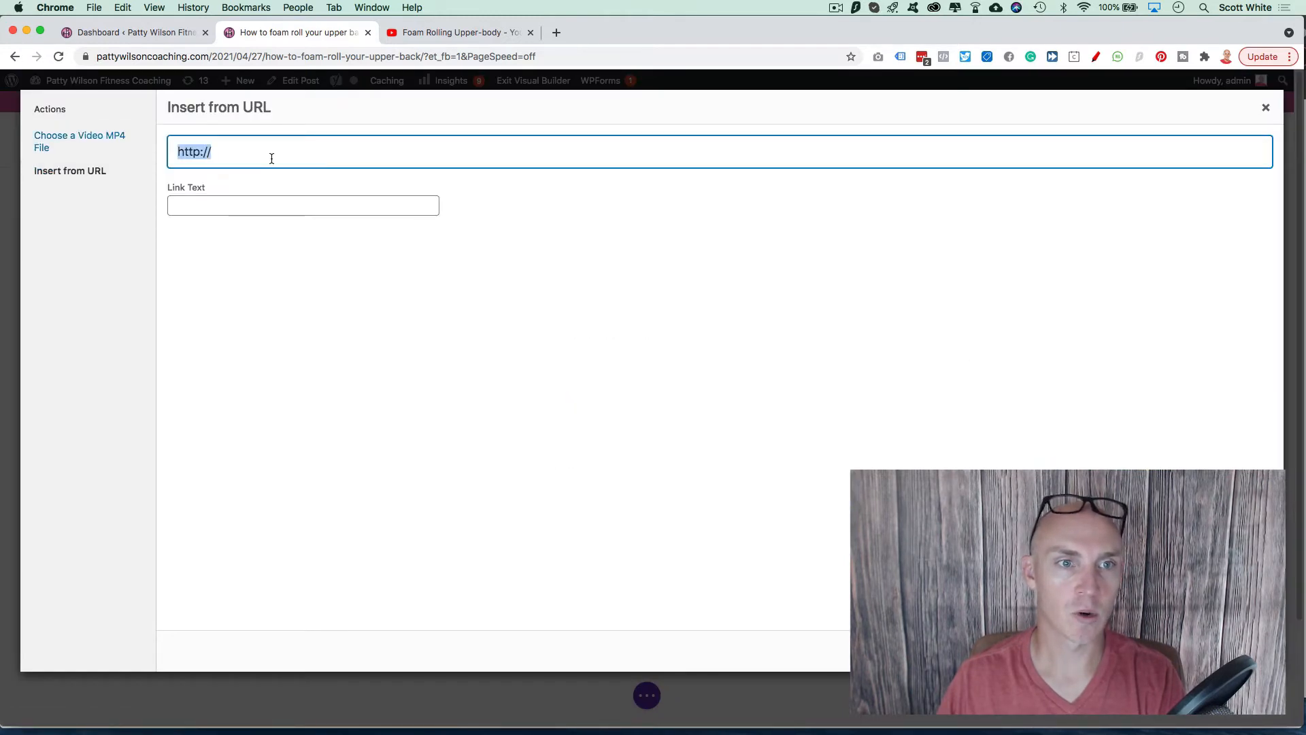
{"action": "key", "text": "super+v"}
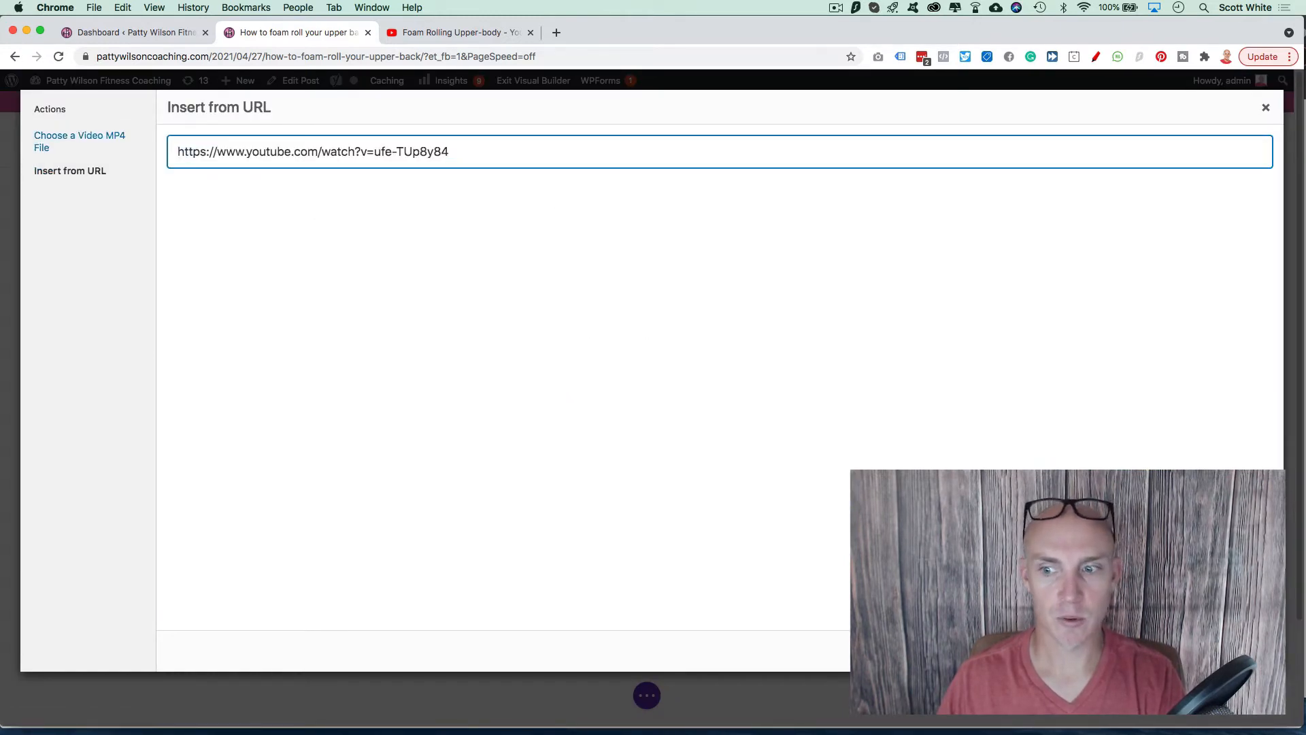
{"action": "left_click", "coordinate": [1235, 651]}
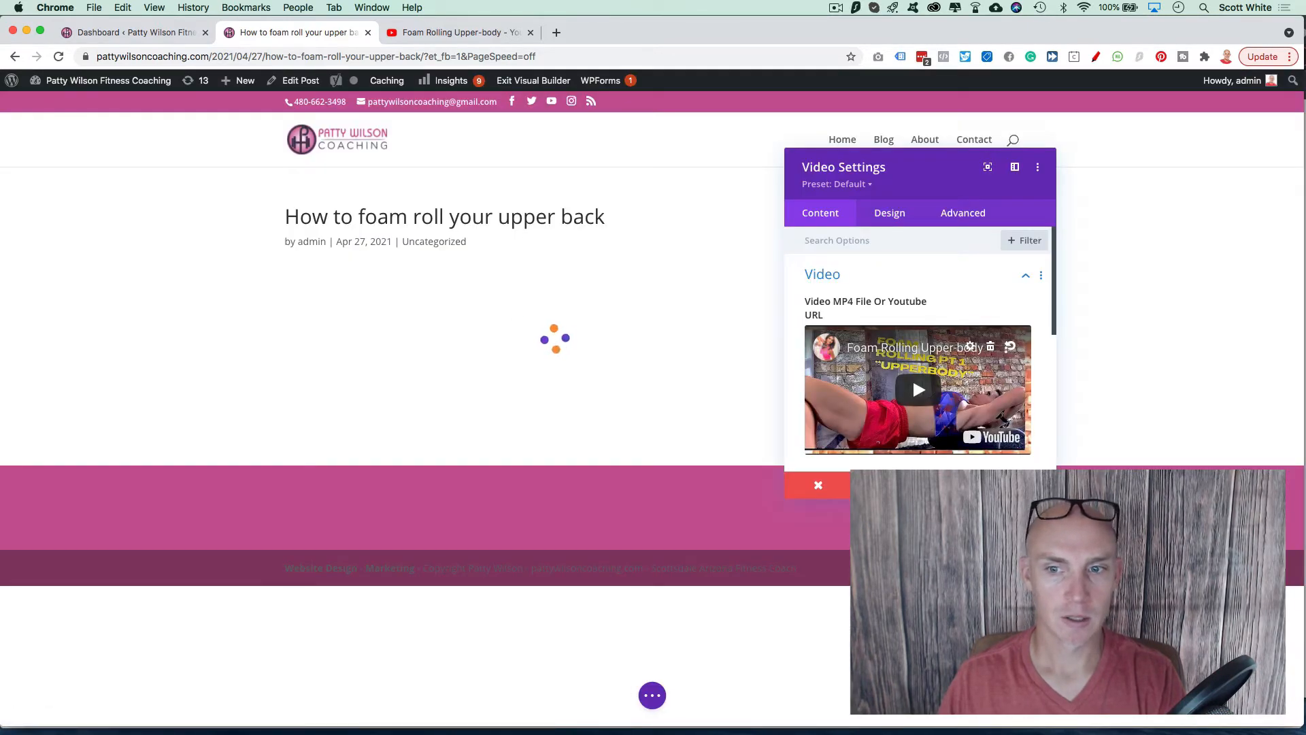
{"action": "left_click", "coordinate": [1022, 484]}
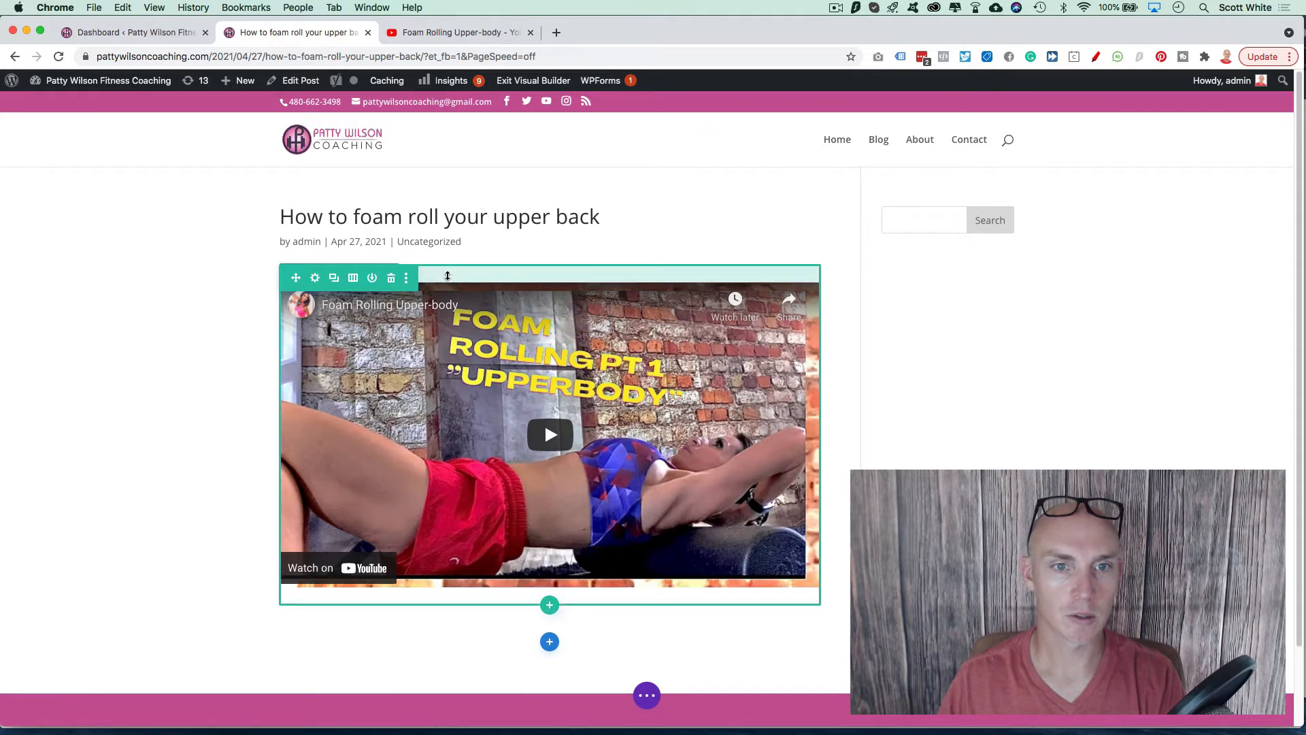
{"action": "left_click_drag", "start_coordinate": [447, 275], "coordinate": [450, 258]}
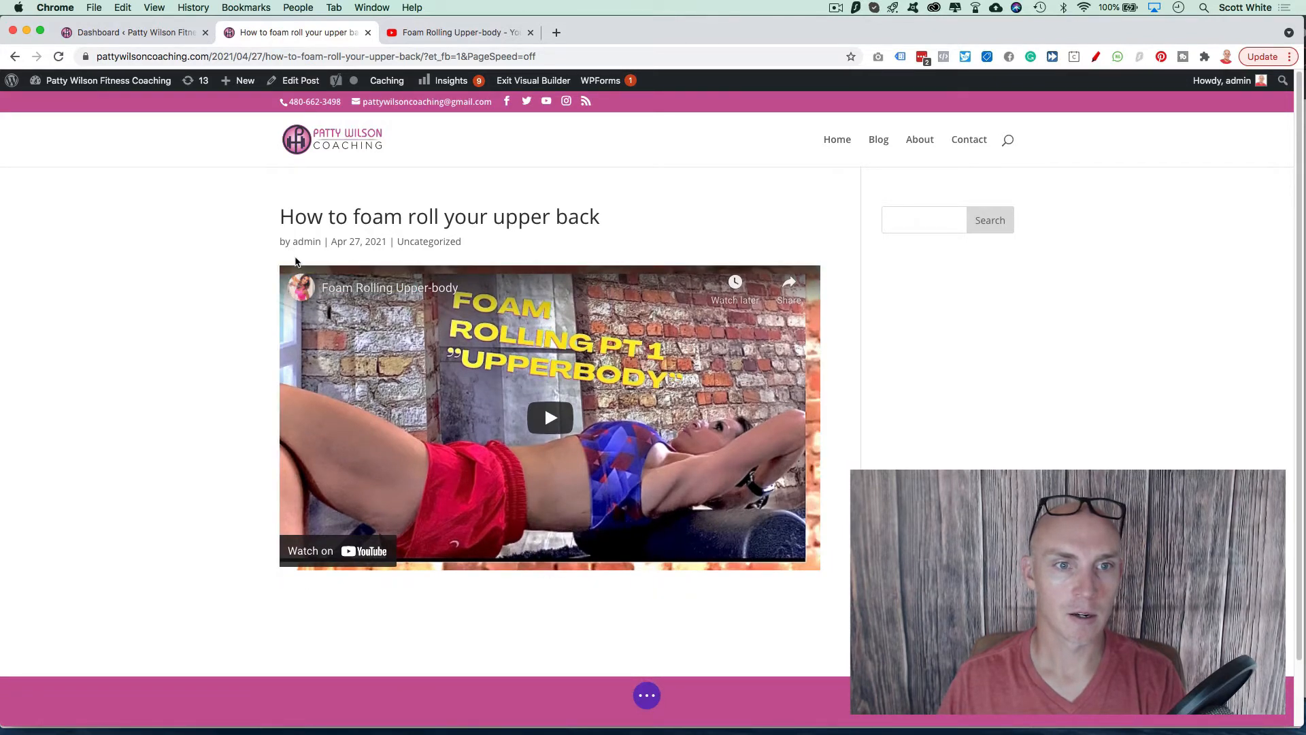
Switch to the YouTube video, expand its description, and copy the full text including both links
{"action": "left_click", "coordinate": [459, 32]}
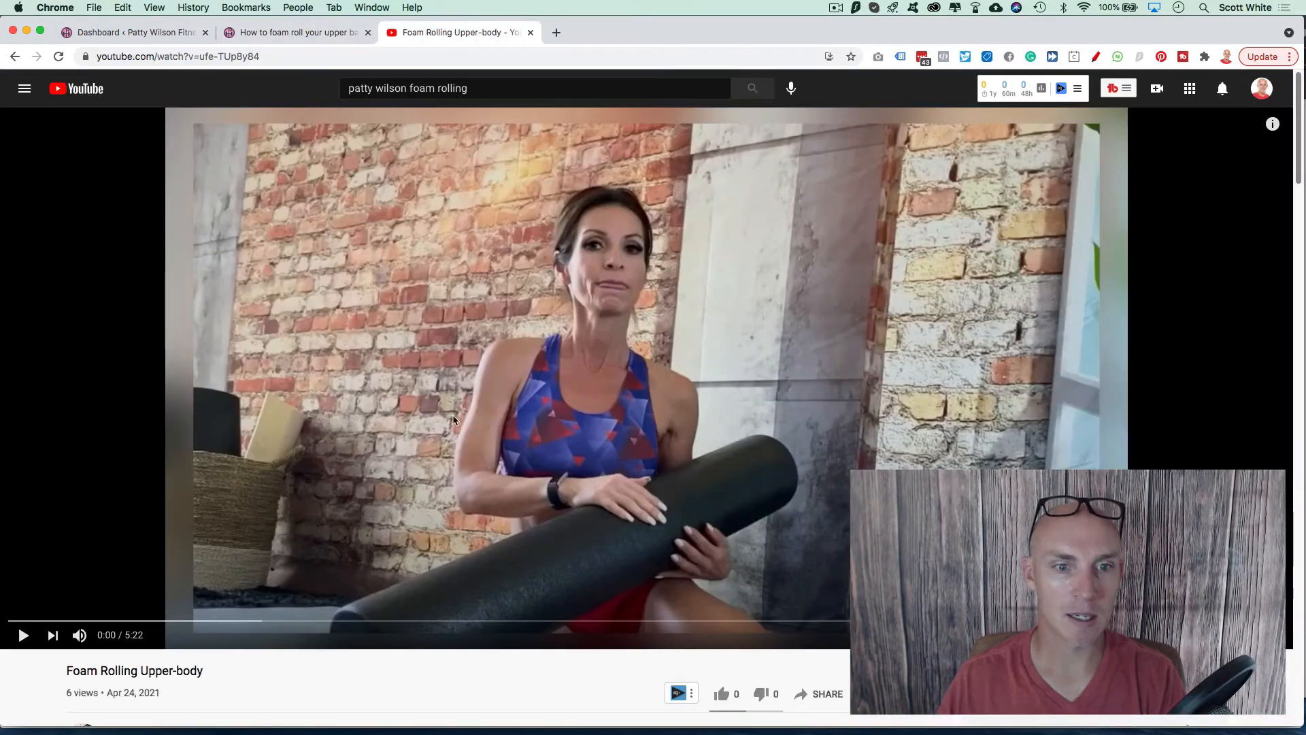
{"action": "scroll", "coordinate": [397, 402], "scroll_direction": "down", "scroll_amount": 8}
{"action": "left_click", "coordinate": [158, 263]}
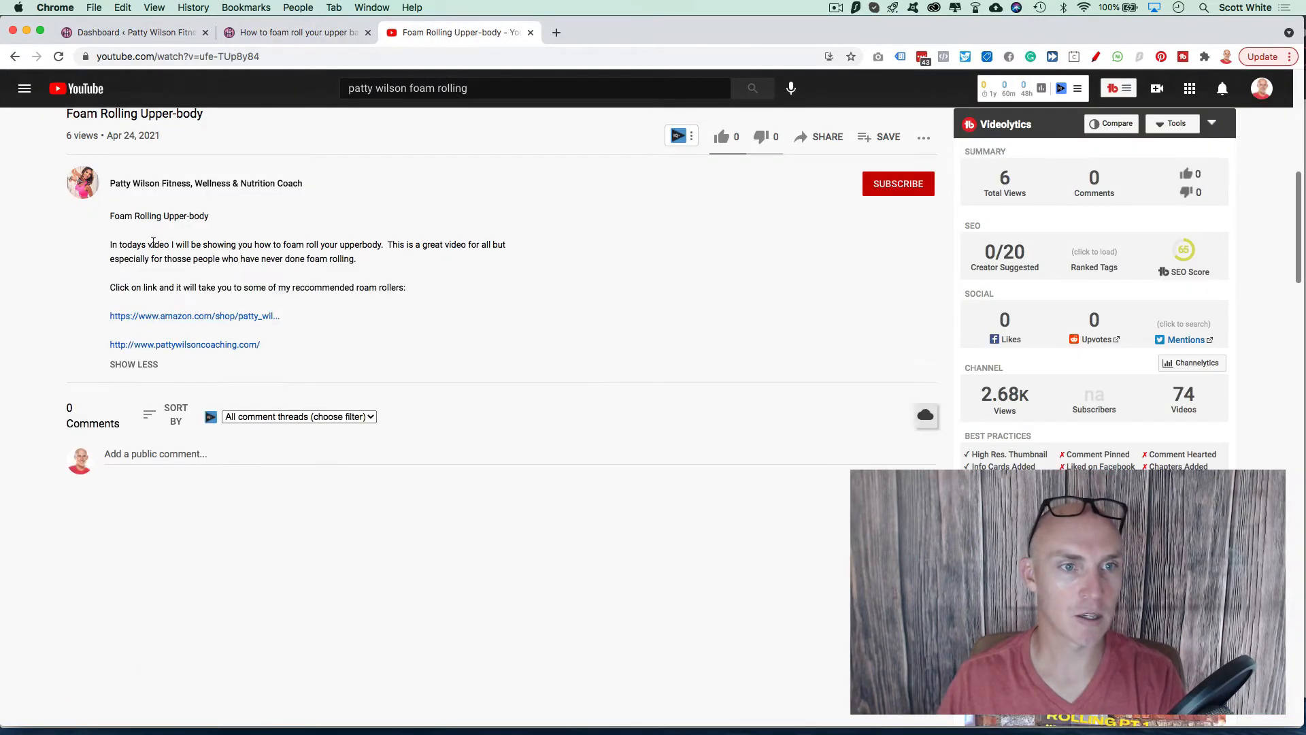
{"action": "left_click_drag", "start_coordinate": [109, 218], "coordinate": [346, 349]}
{"action": "key", "text": "super+c"}
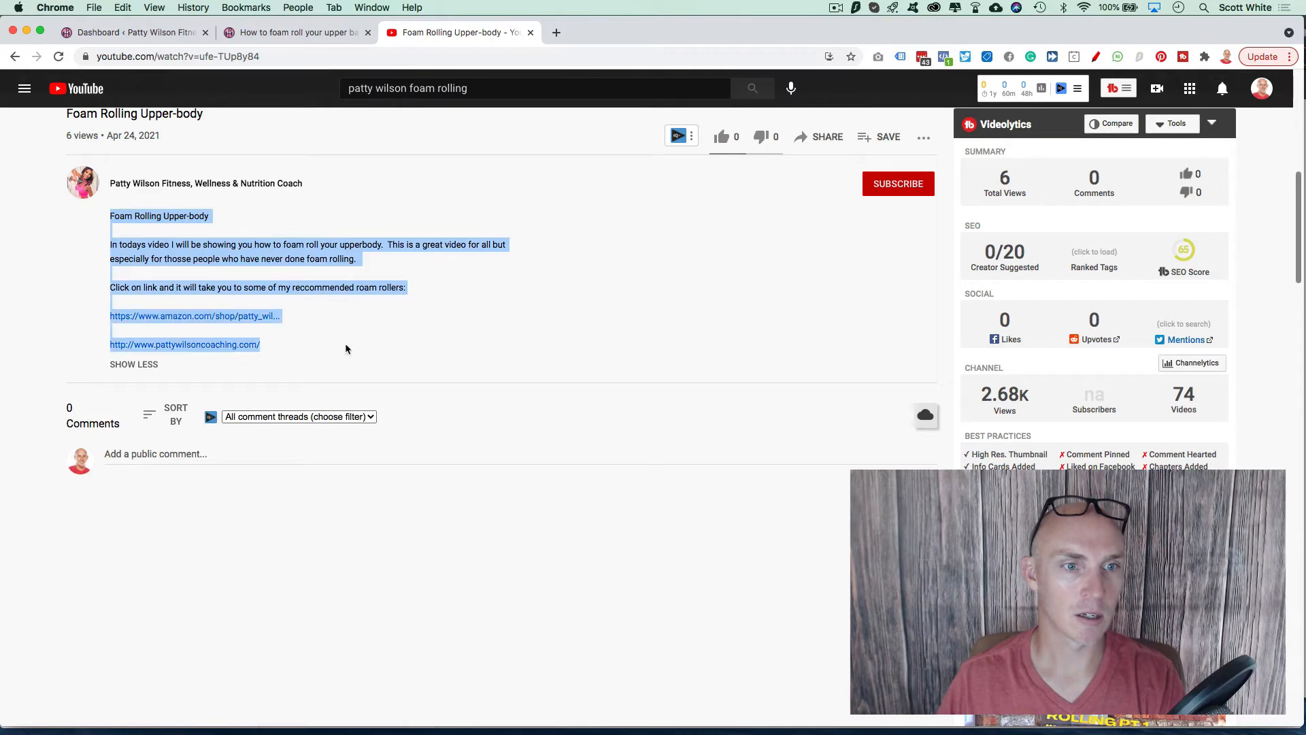
Add a Text module below the video in the post and replace its placeholder text with the copied description
{"action": "left_click", "coordinate": [274, 38]}
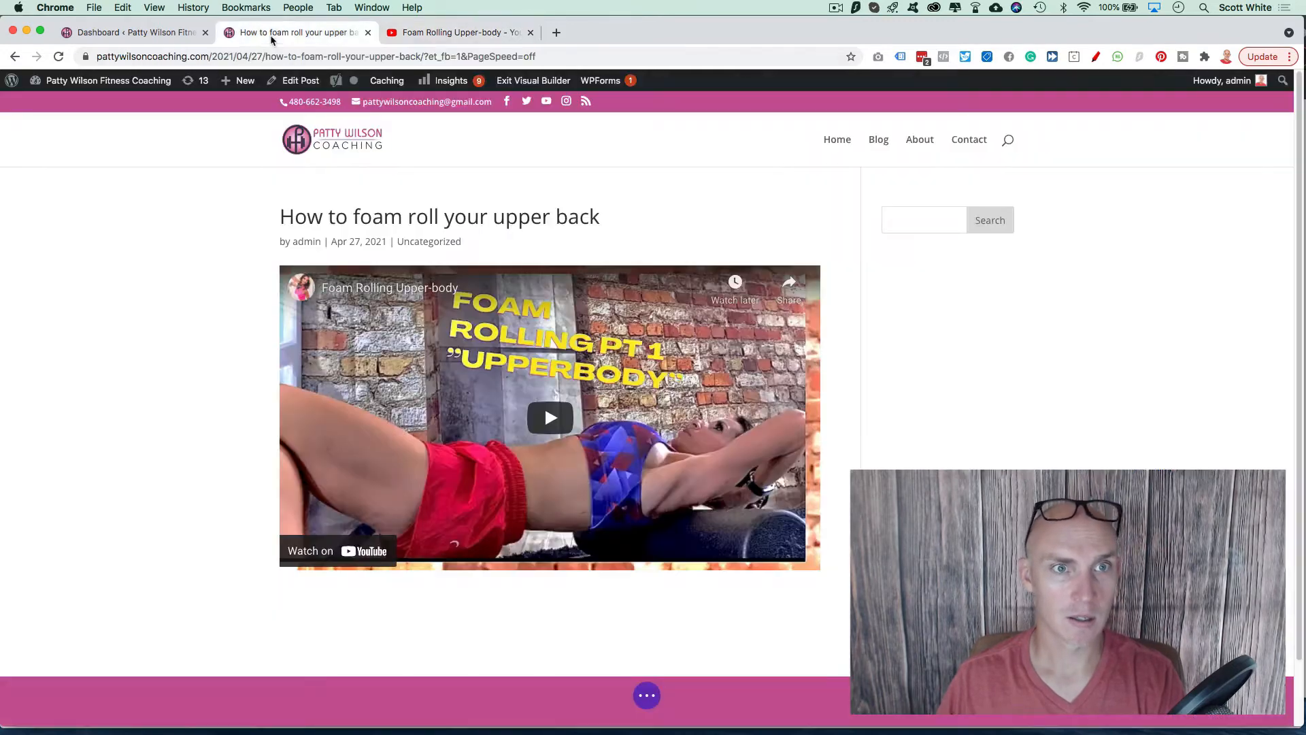
{"action": "left_click", "coordinate": [548, 543]}
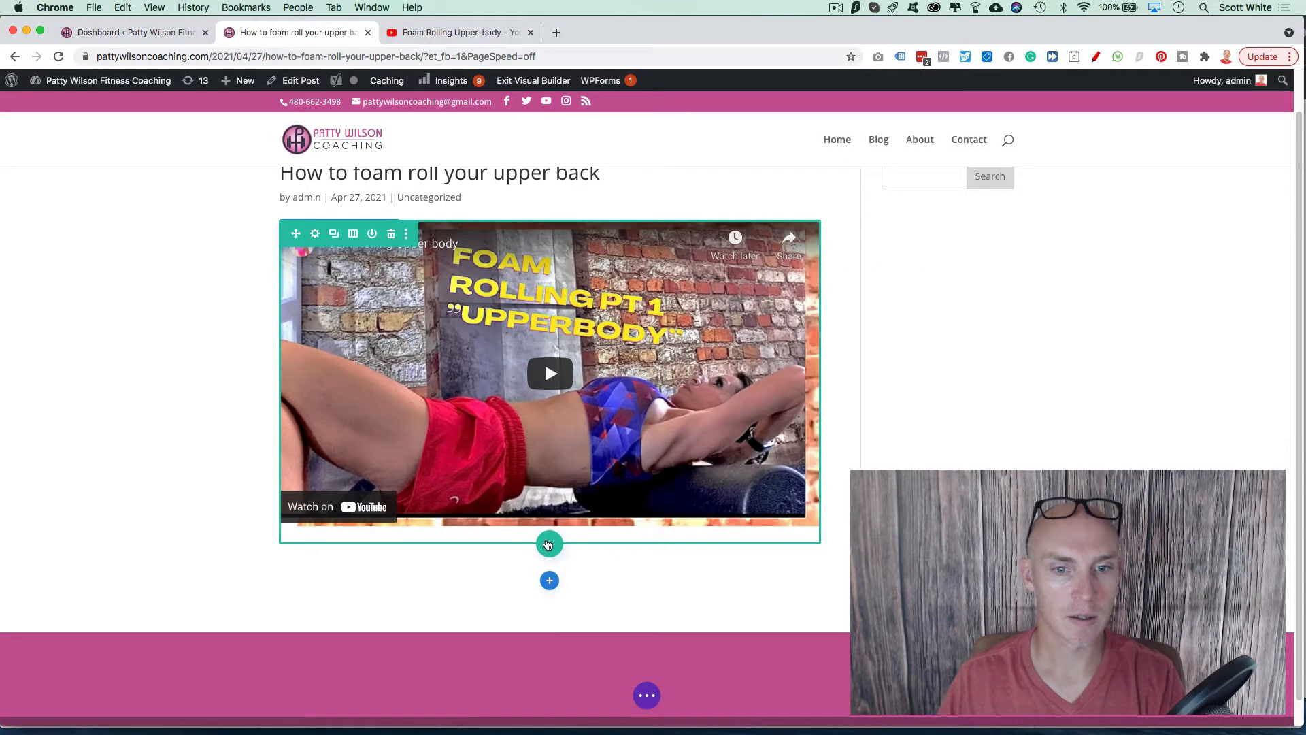
{"action": "type", "text": "text"}
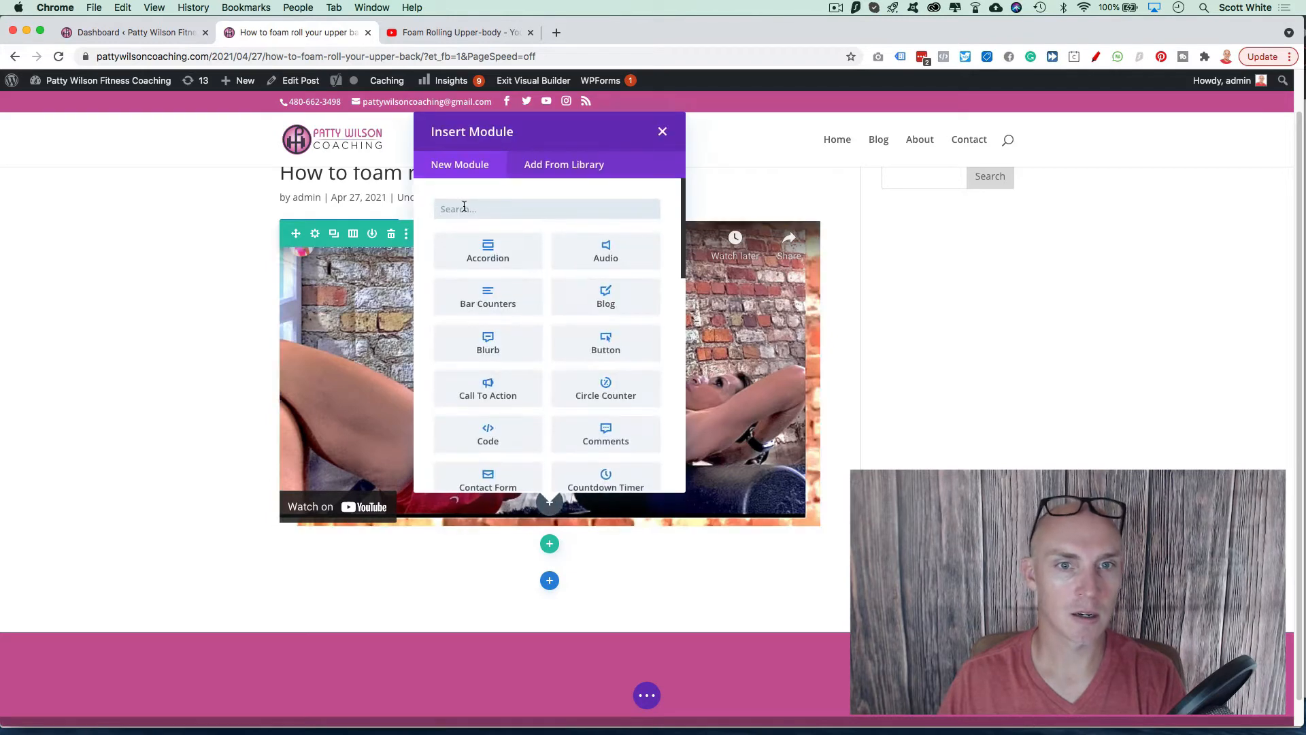
{"action": "left_click", "coordinate": [487, 252]}
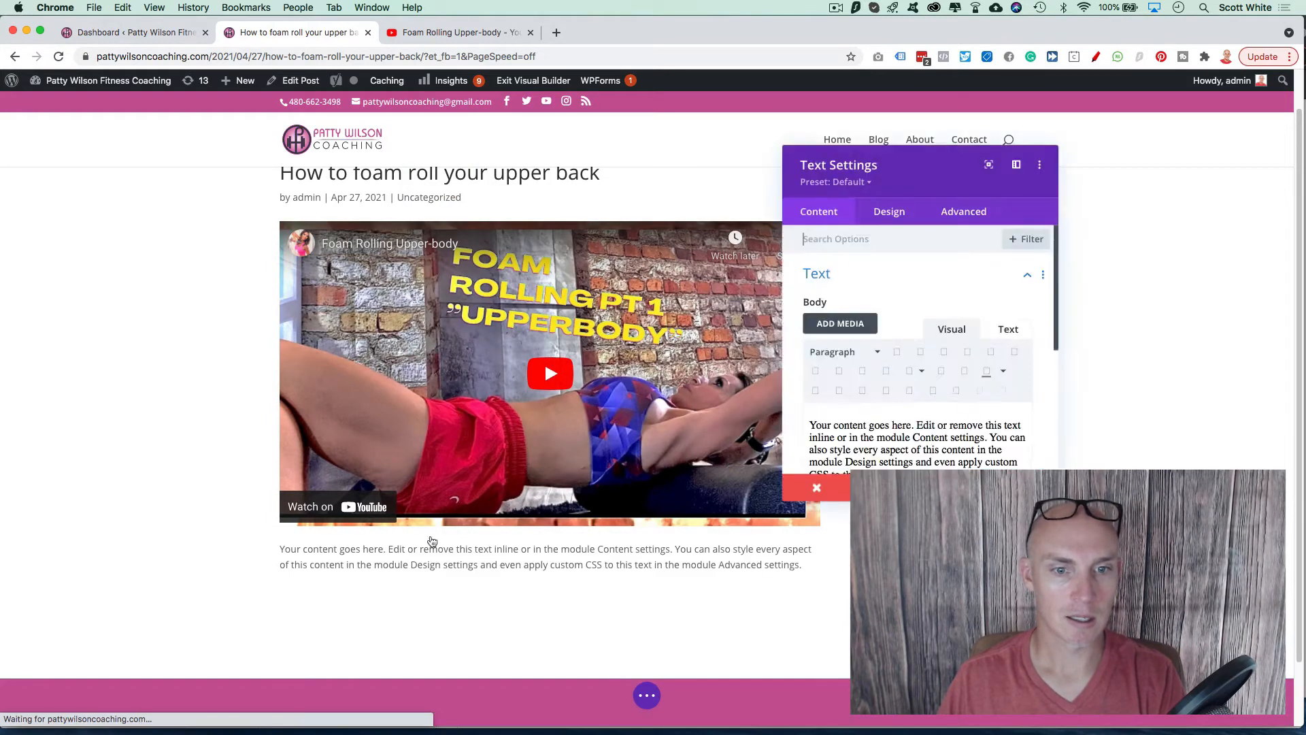
{"action": "triple_click", "coordinate": [923, 439]}
{"action": "key", "text": "super+v"}
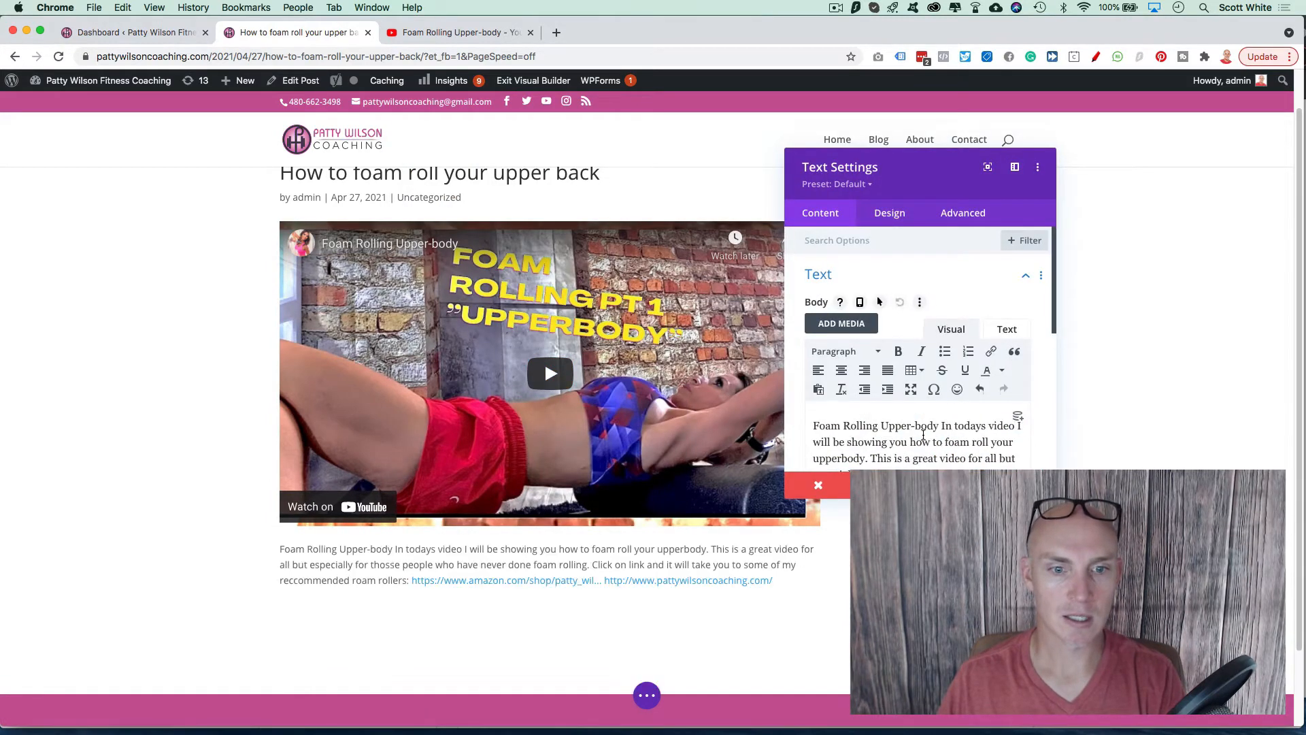
Set the Text module's body text colour to black and its text size to 16px
{"action": "left_click", "coordinate": [884, 216]}
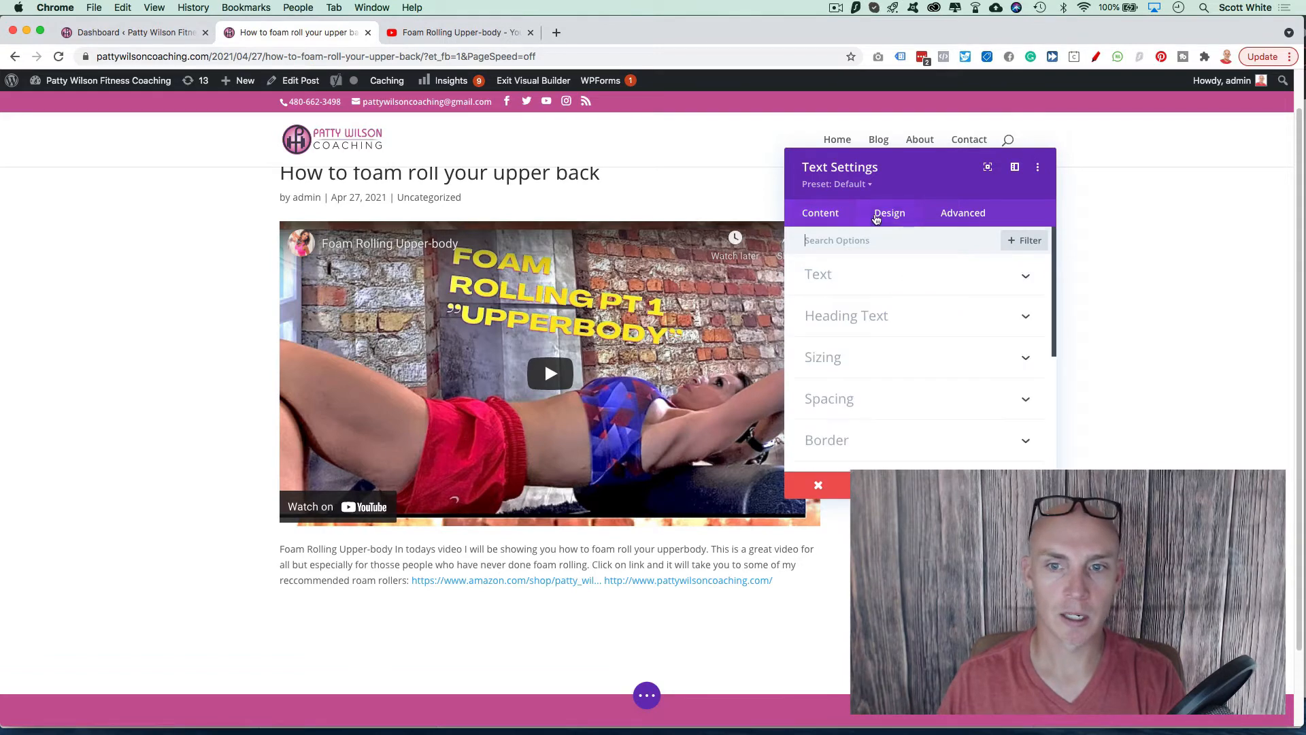
{"action": "left_click", "coordinate": [848, 272]}
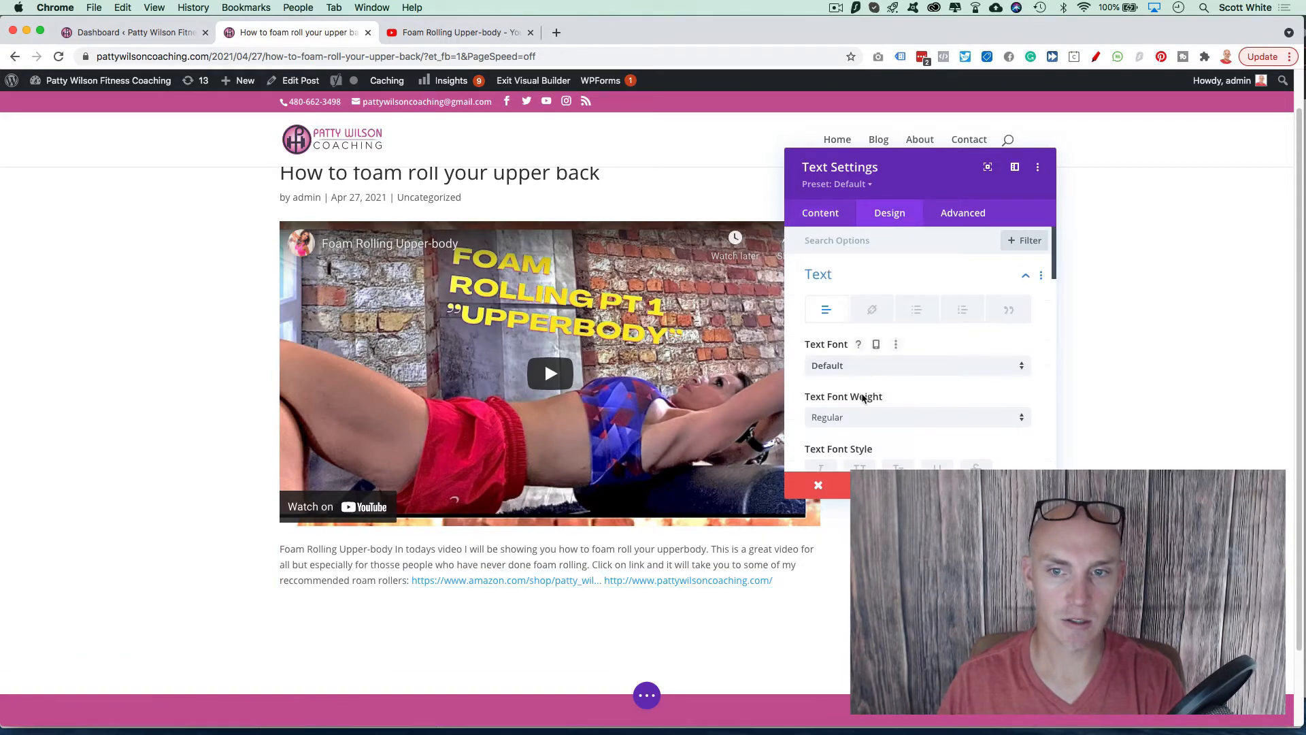
{"action": "scroll", "coordinate": [863, 398], "scroll_direction": "down", "scroll_amount": 2}
{"action": "scroll", "coordinate": [862, 394], "scroll_direction": "down", "scroll_amount": 2}
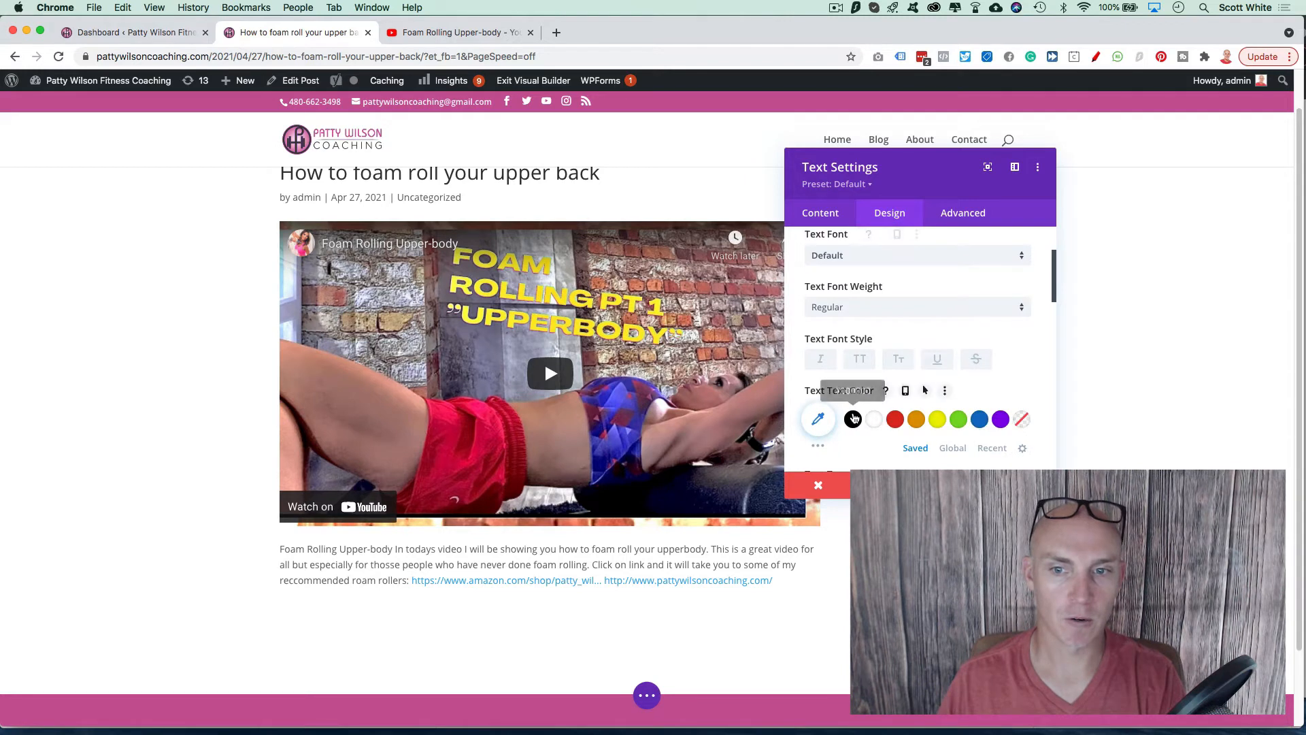
{"action": "left_click", "coordinate": [854, 418]}
{"action": "scroll", "coordinate": [857, 415], "scroll_direction": "down", "scroll_amount": 5}
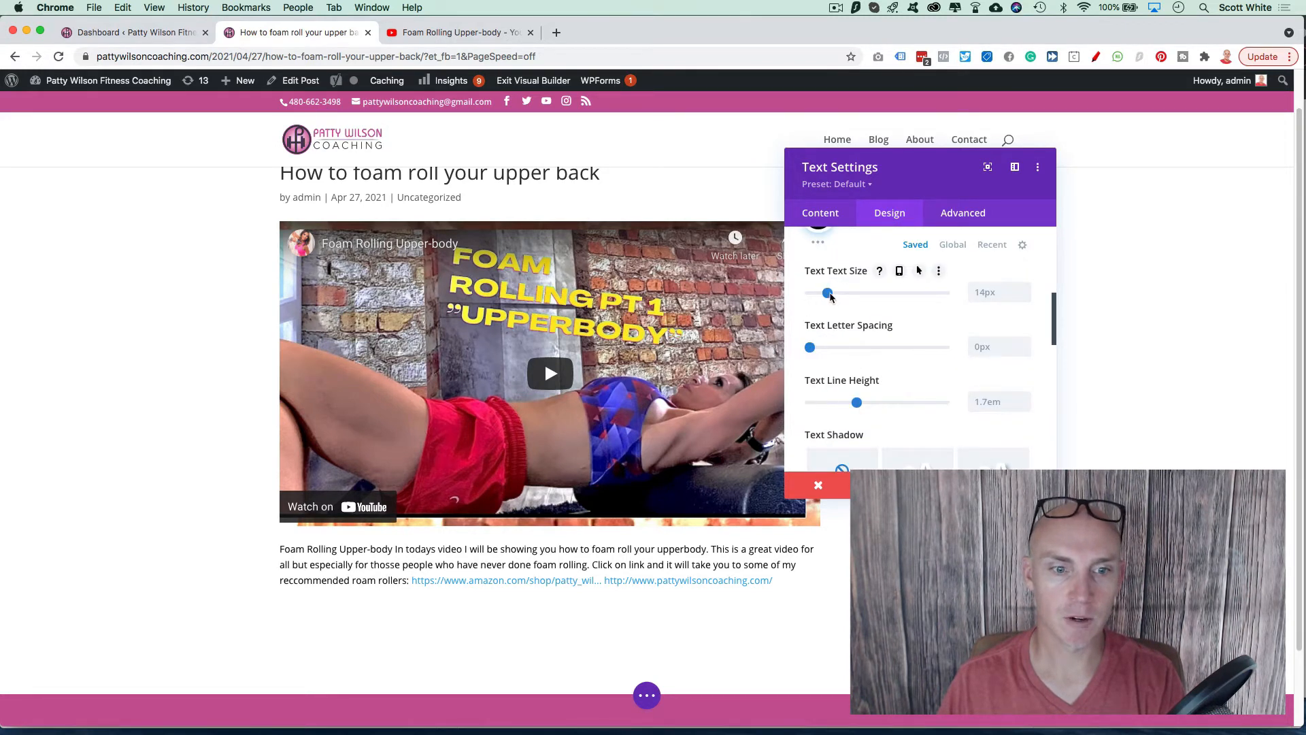
{"action": "left_click", "coordinate": [829, 294]}
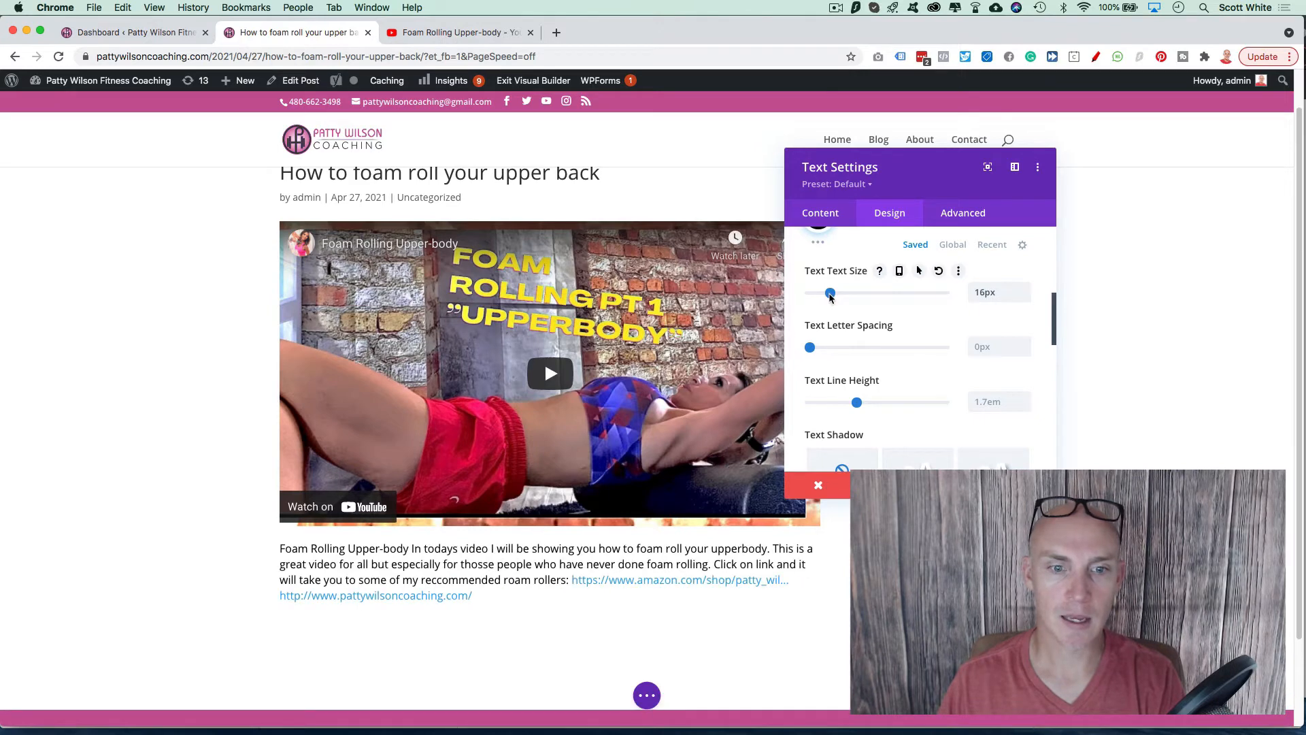
{"action": "left_click_drag", "start_coordinate": [829, 294], "coordinate": [831, 293]}
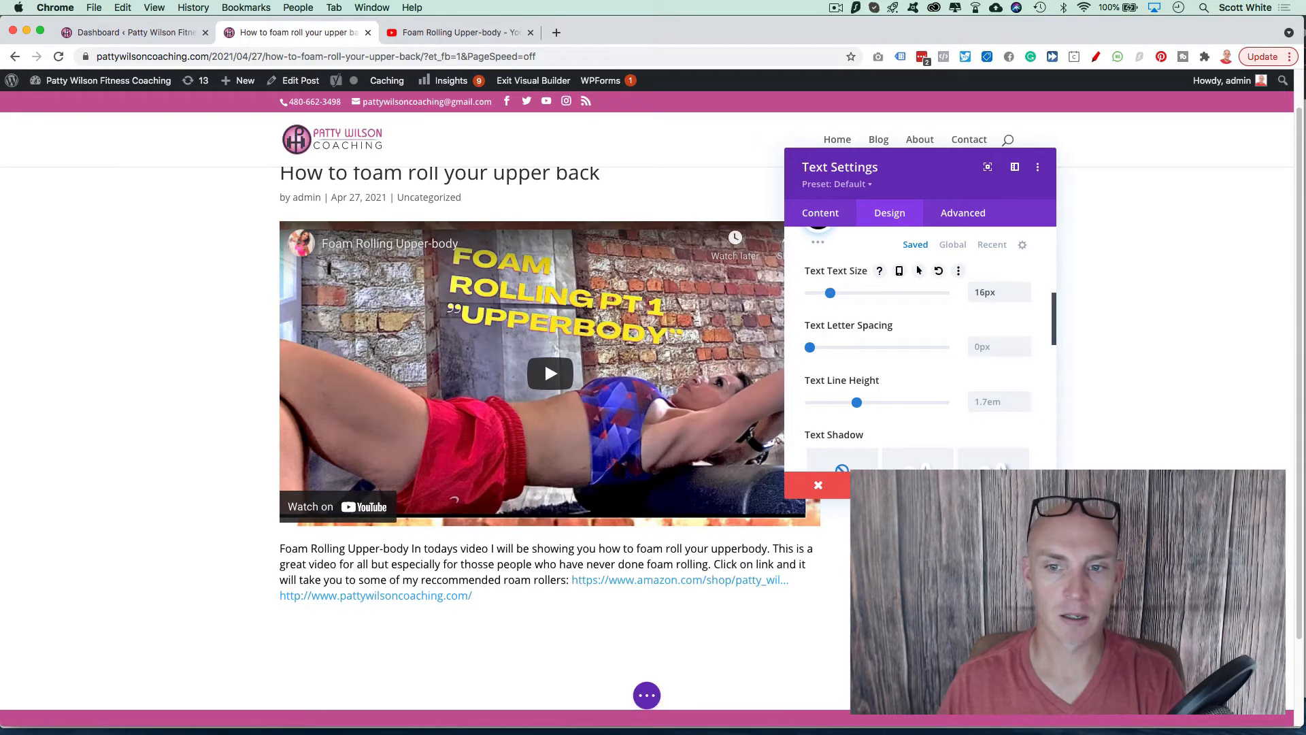
Reopen the Text module's body content and start a new paragraph before the Amazon shop link
{"action": "left_click", "coordinate": [816, 215]}
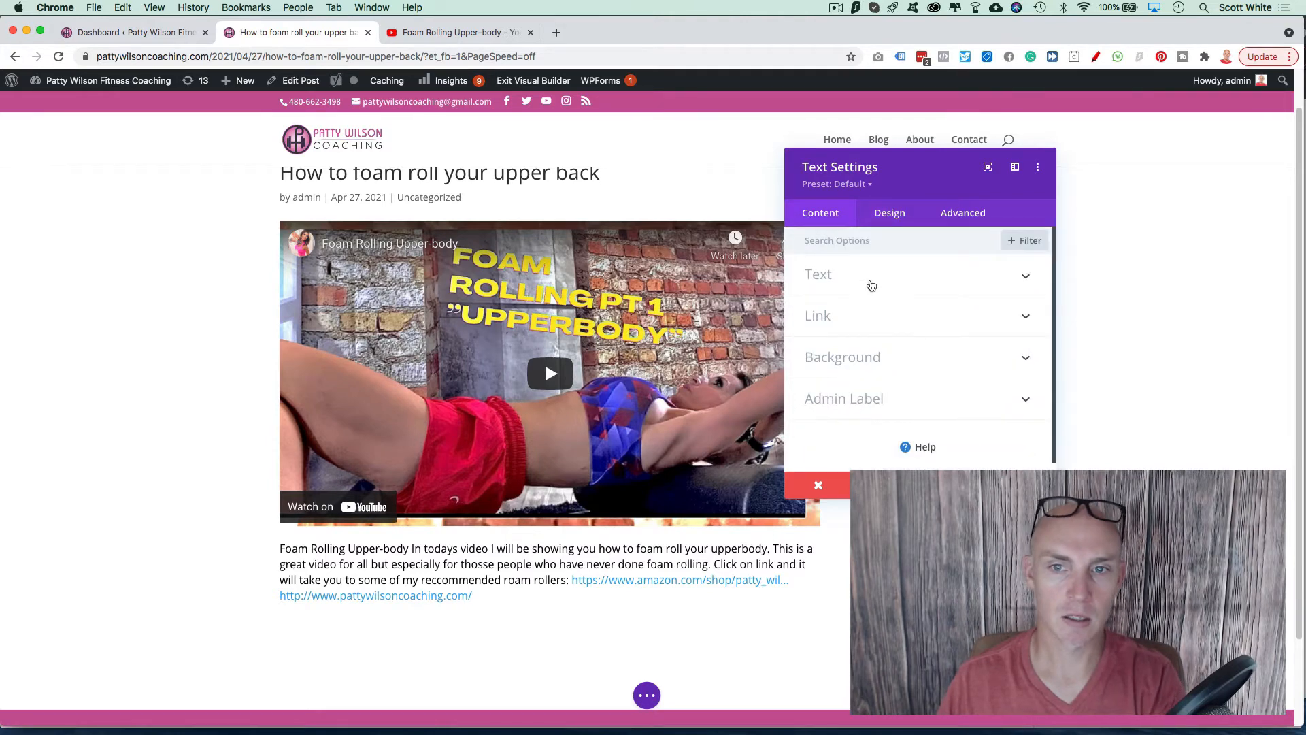
{"action": "left_click", "coordinate": [872, 276]}
{"action": "scroll", "coordinate": [897, 388], "scroll_direction": "down", "scroll_amount": 2}
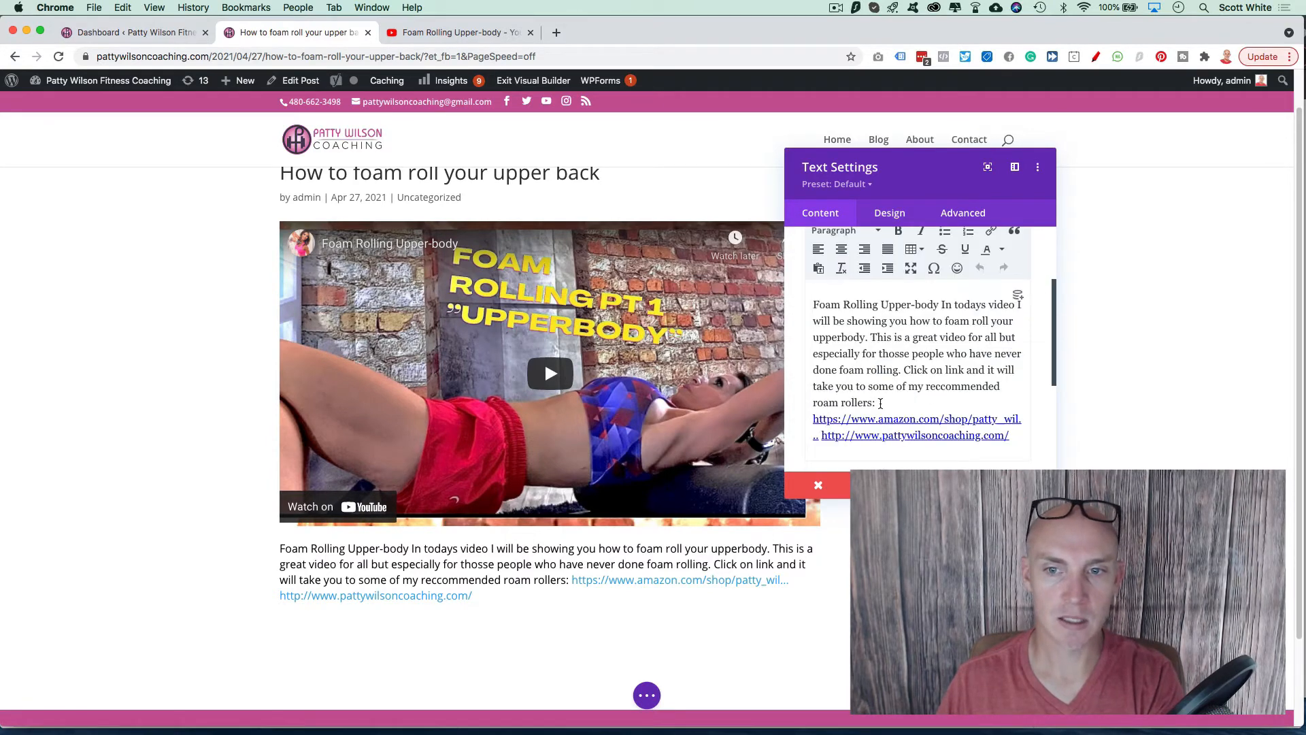
{"action": "key", "text": "Return"}
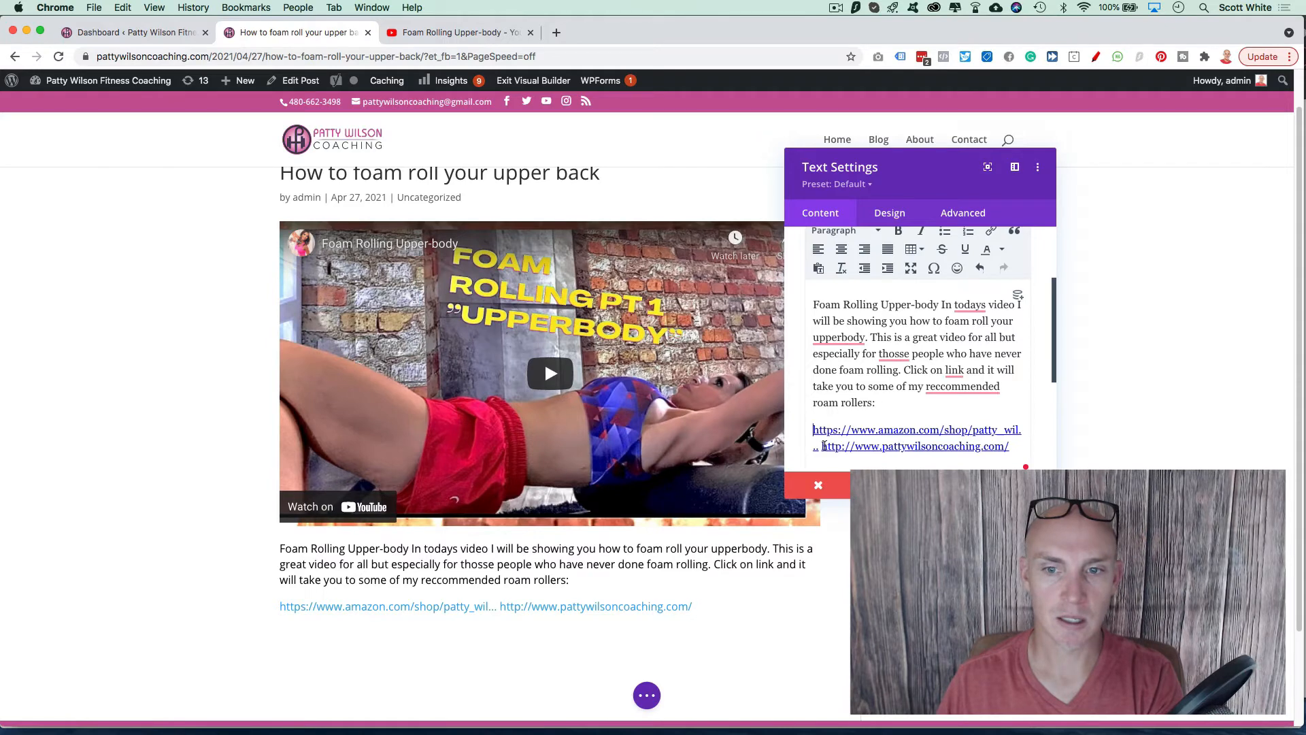
Delete the space between the Amazon and website links while trying to break them onto separate lines
{"action": "type", "text": "\\"}
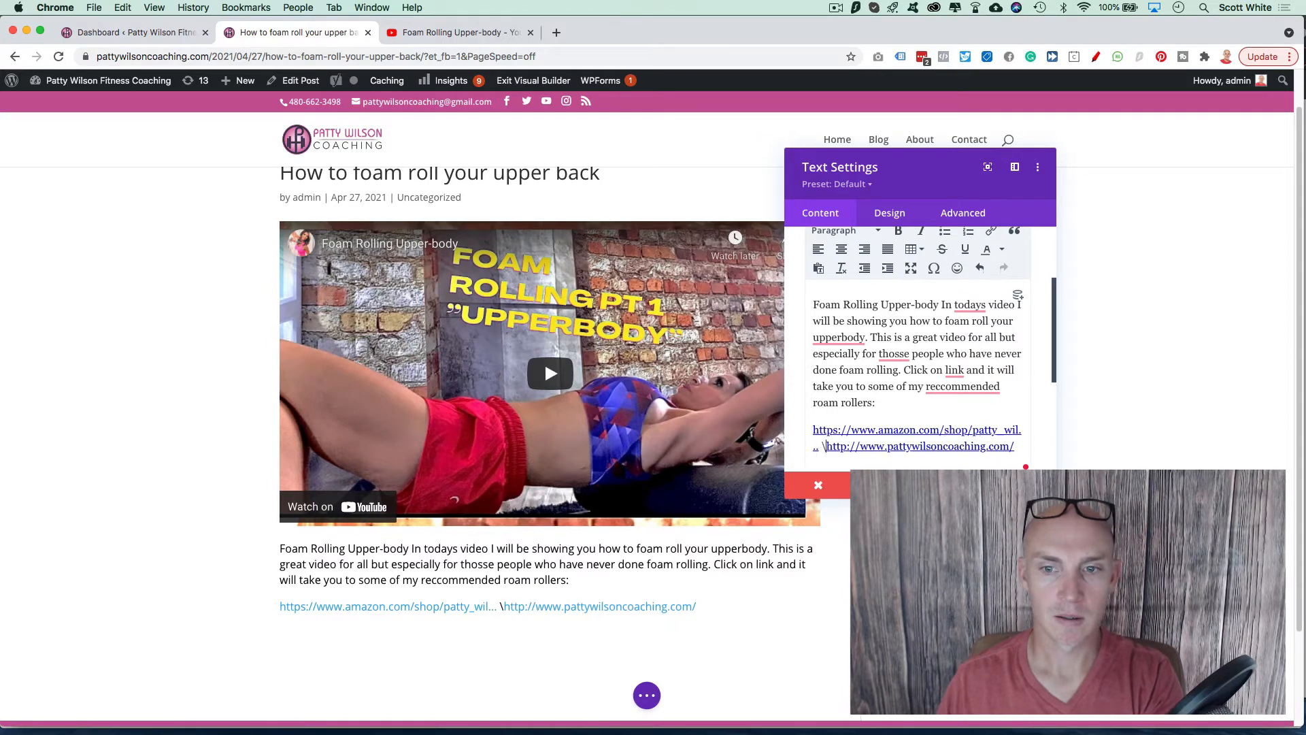
{"action": "key", "text": "BackSpace"}
{"action": "key", "text": "BackSpace"}
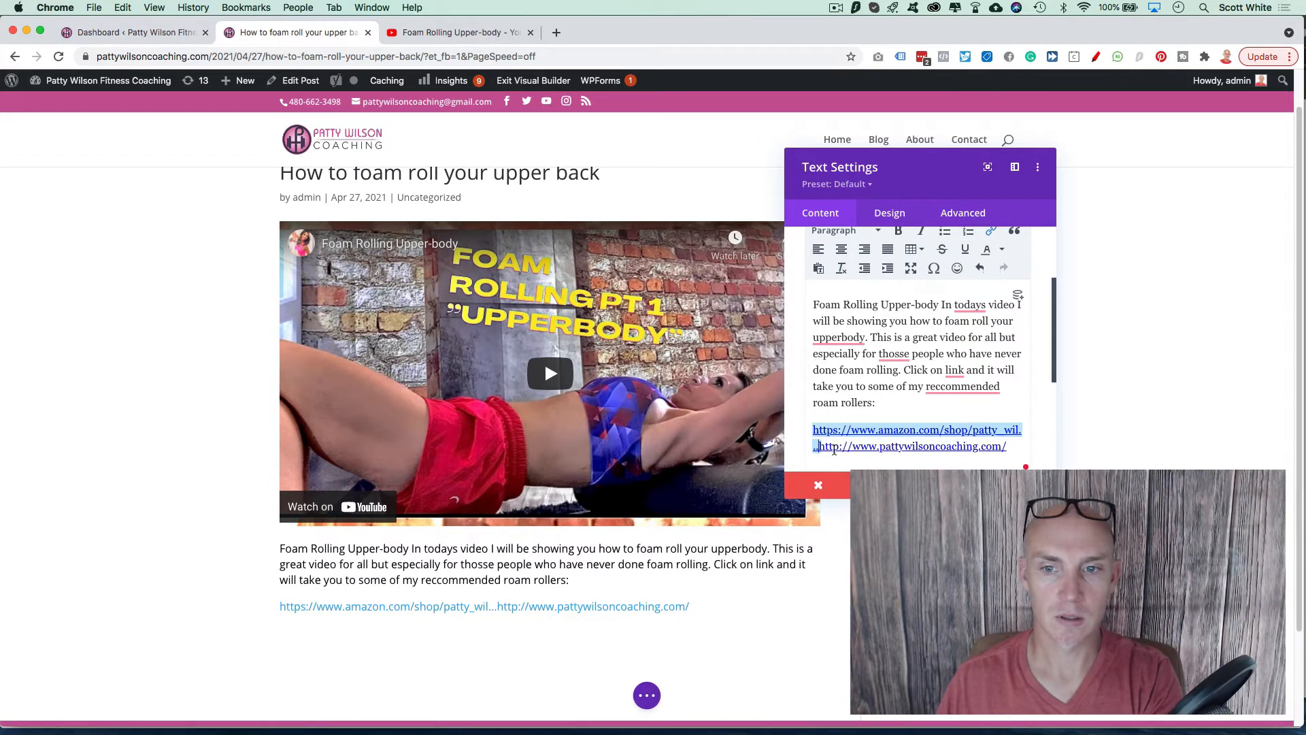
{"action": "key", "text": "Return"}
{"action": "left_click", "coordinate": [839, 441]}
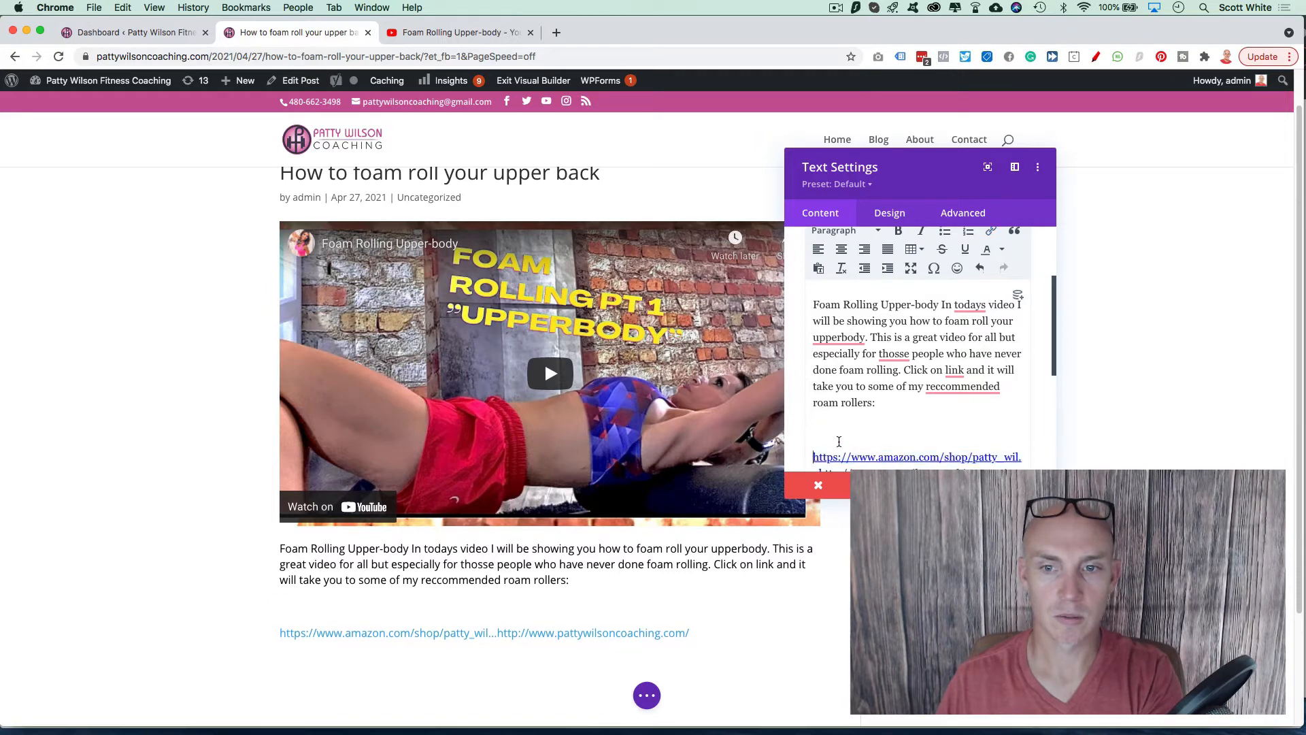
{"action": "key", "text": "BackSpace"}
Delete the website link and the dots trailing the Amazon shop link in the Text module, and save the module
{"action": "left_click", "coordinate": [1013, 443]}
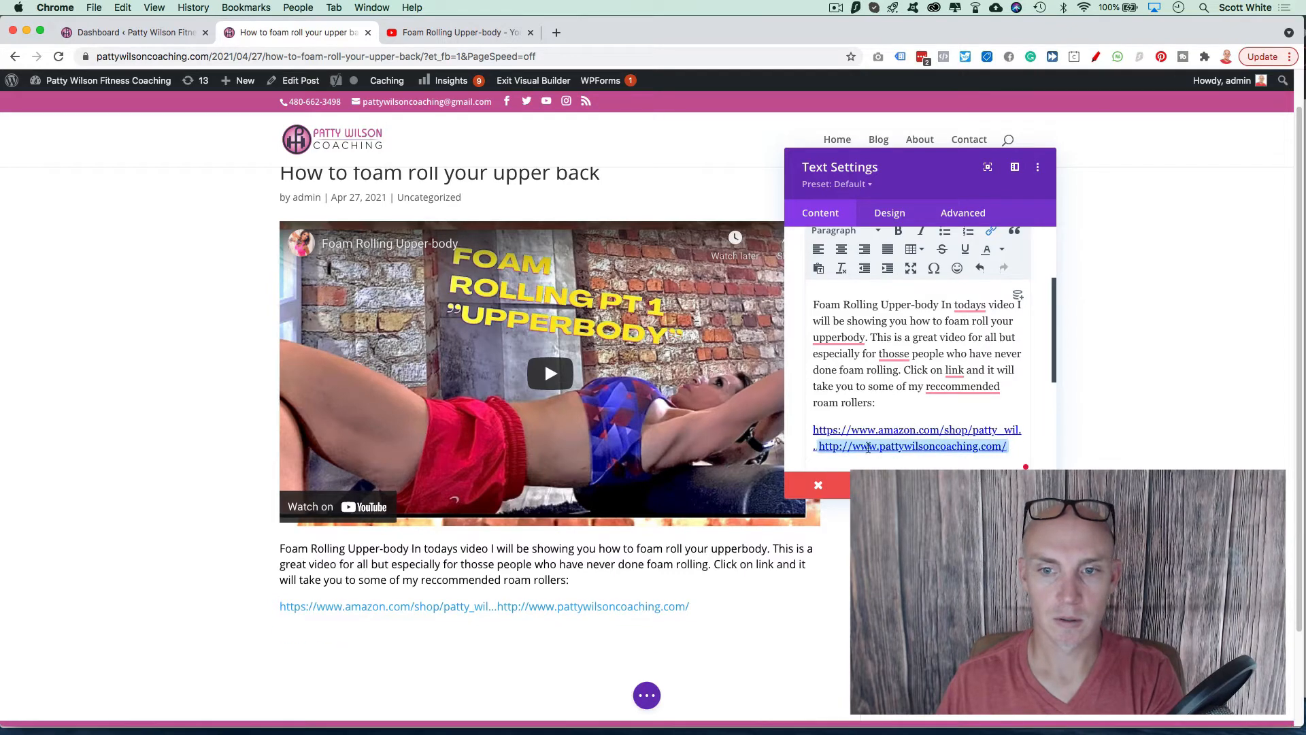
{"action": "left_click", "coordinate": [819, 444]}
{"action": "left_click_drag", "start_coordinate": [1007, 446], "coordinate": [825, 443]}
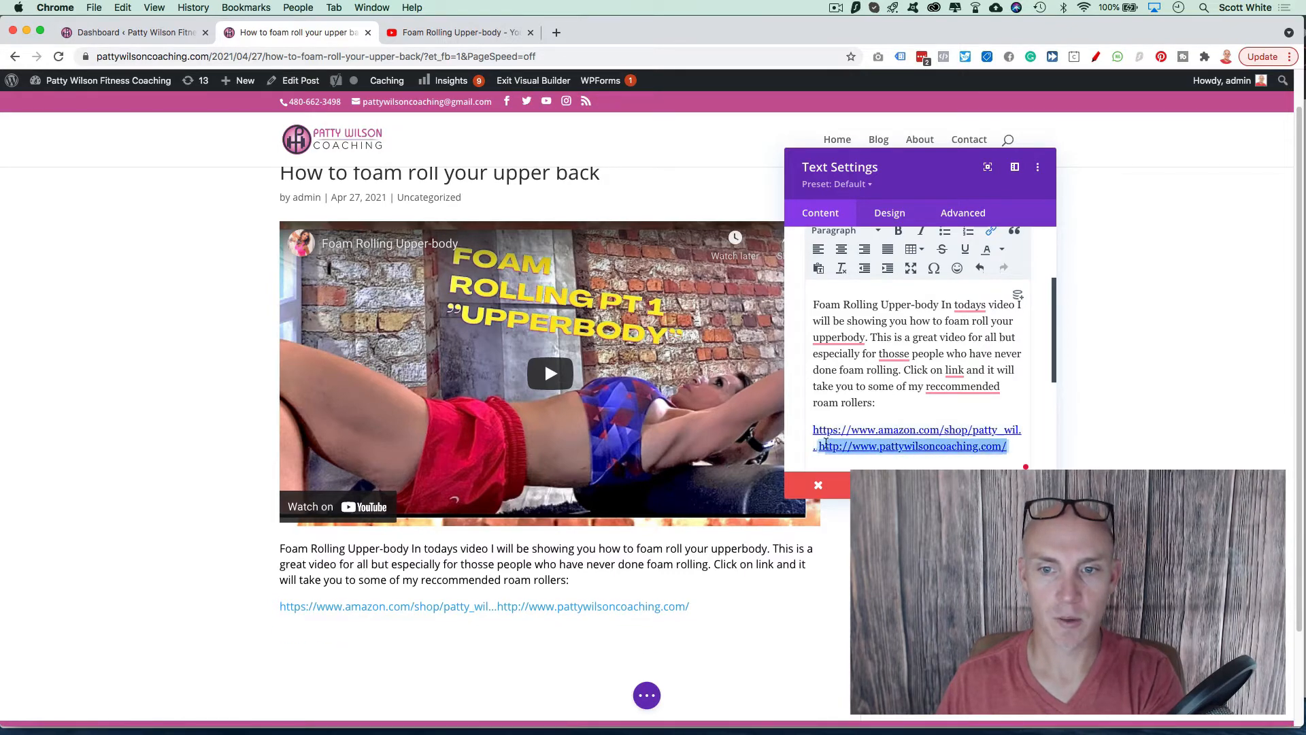
{"action": "key", "text": "BackSpace"}
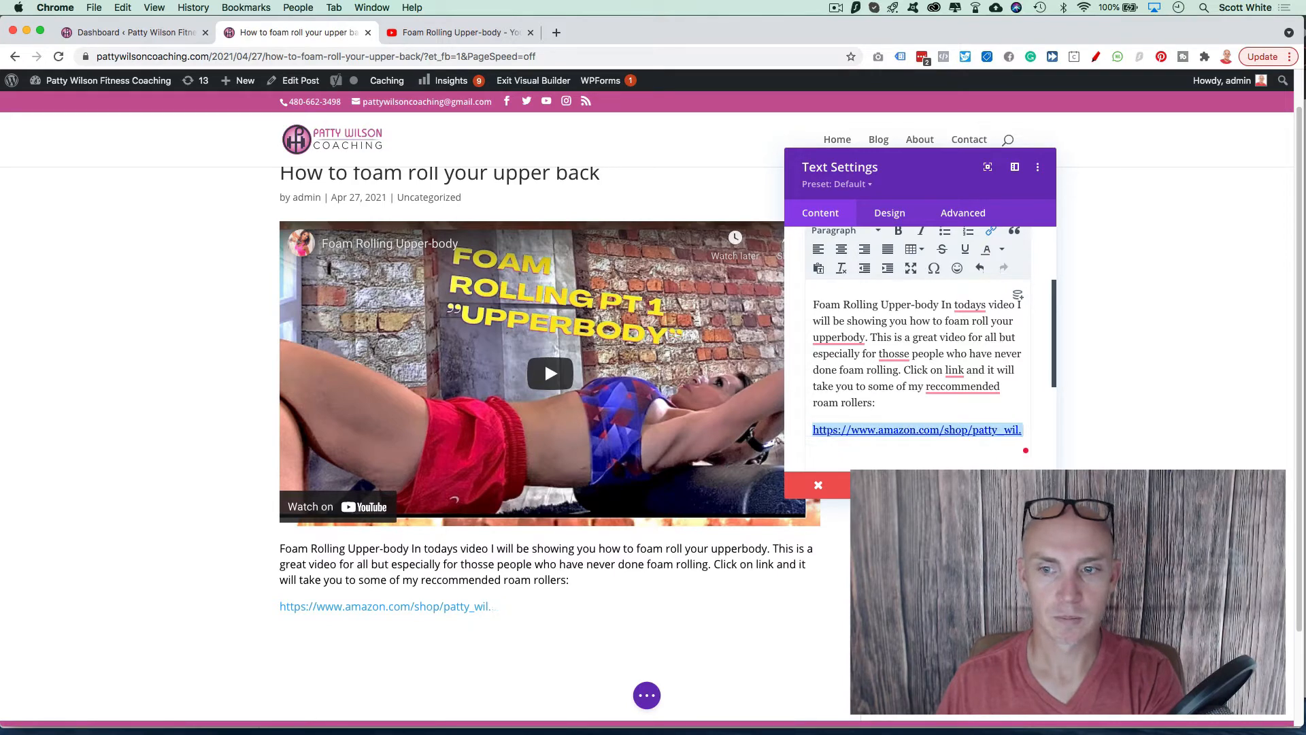
{"action": "key", "text": "BackSpace"}
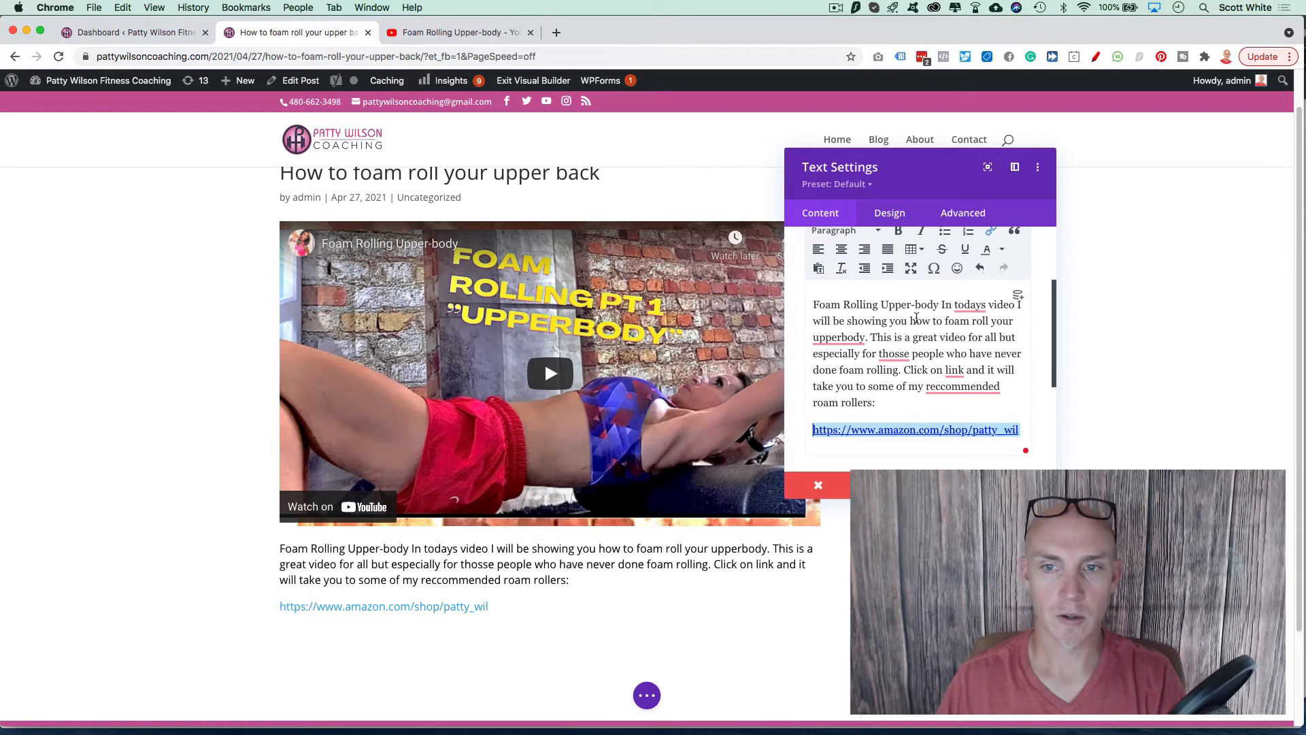
{"action": "left_click", "coordinate": [1017, 485]}
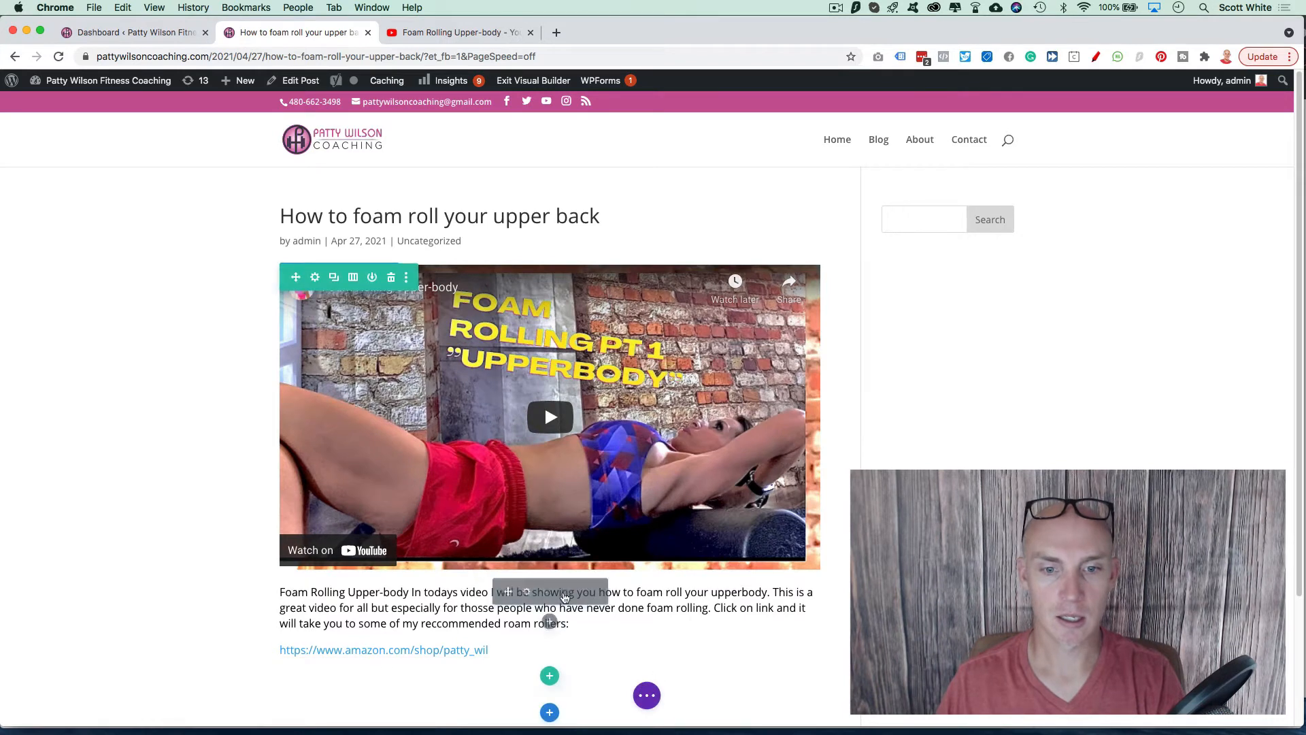
Save the post's changes and exit the Visual Builder
{"action": "left_click", "coordinate": [655, 700]}
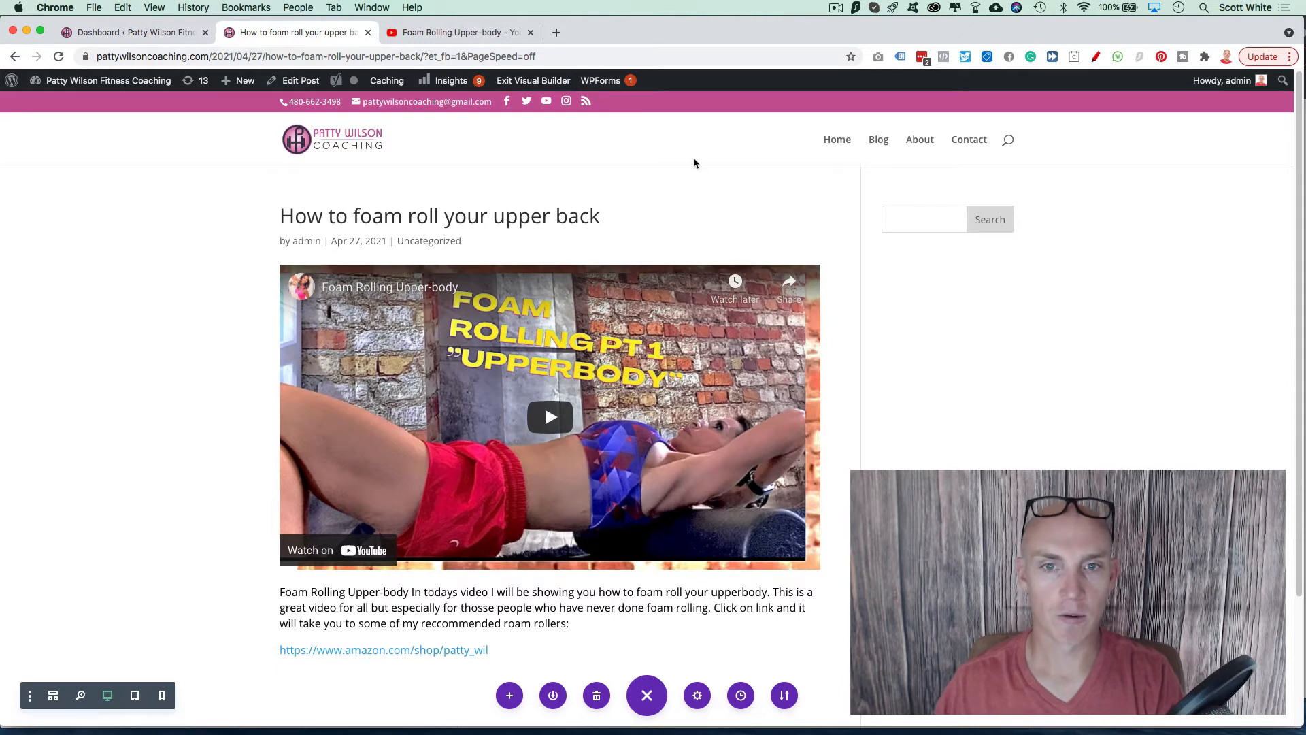
{"action": "left_click", "coordinate": [517, 81]}
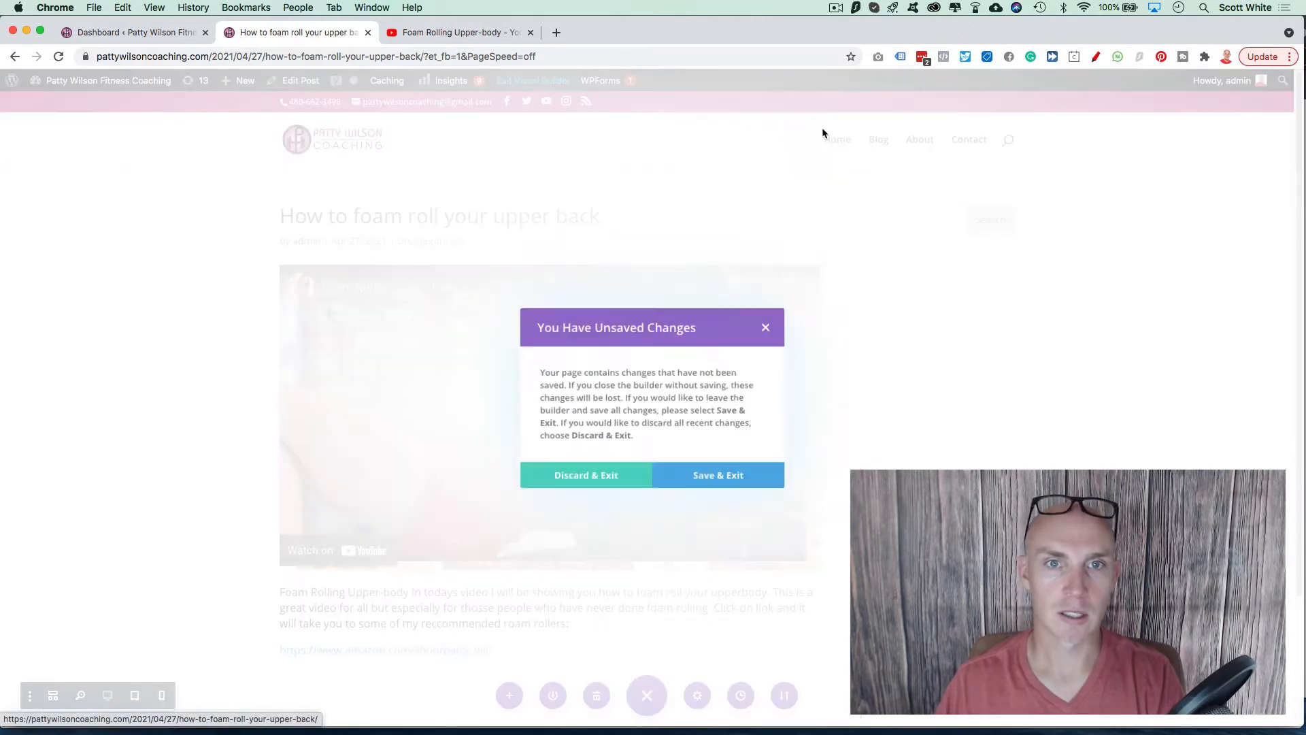
{"action": "left_click", "coordinate": [725, 478]}
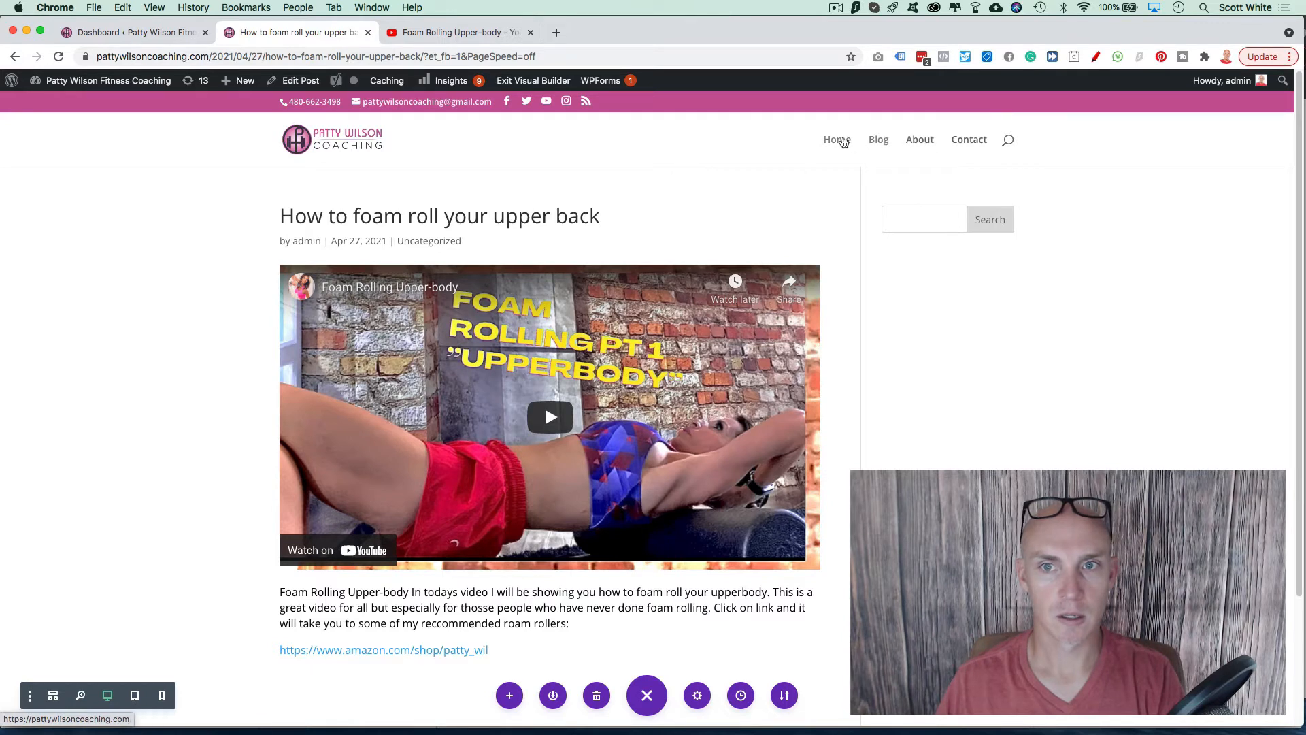
{"action": "left_click", "coordinate": [533, 80]}
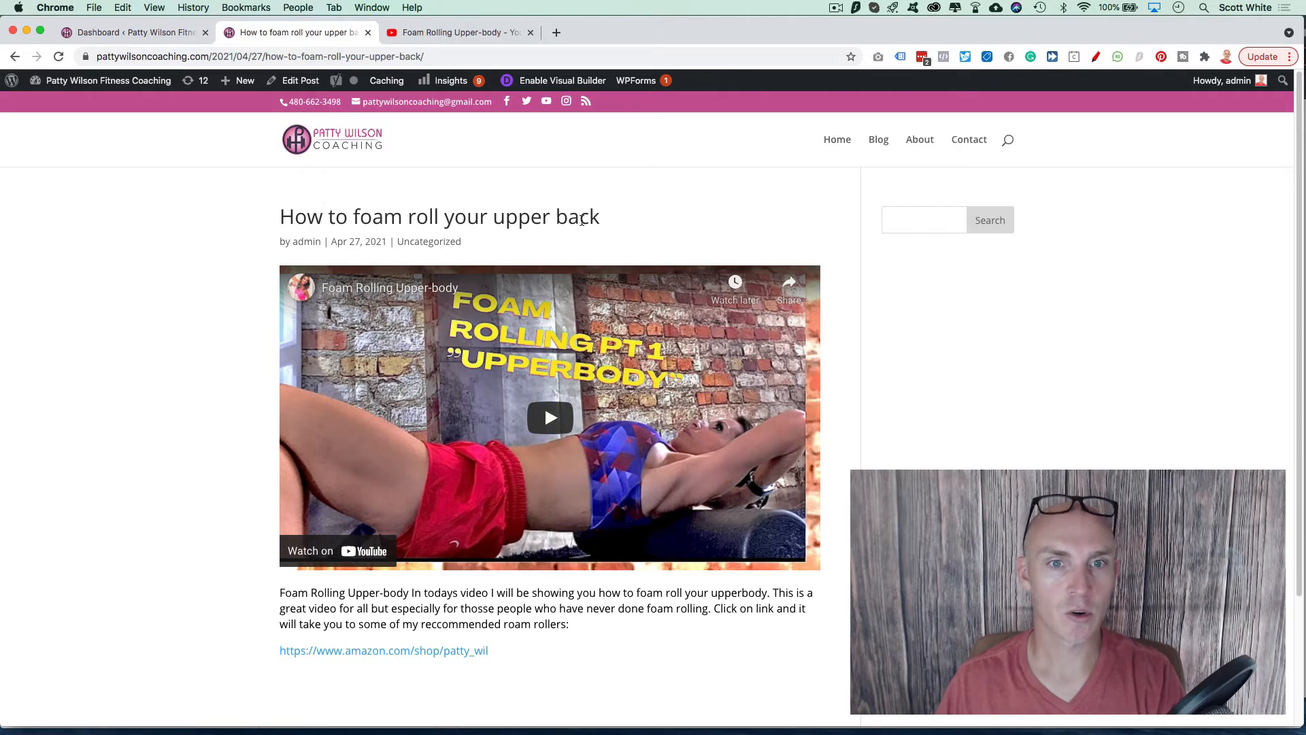
Review the published foam rolling post and its entry on the Blog page, and reopen the post from there
{"action": "scroll", "coordinate": [421, 429], "scroll_direction": "down", "scroll_amount": 3}
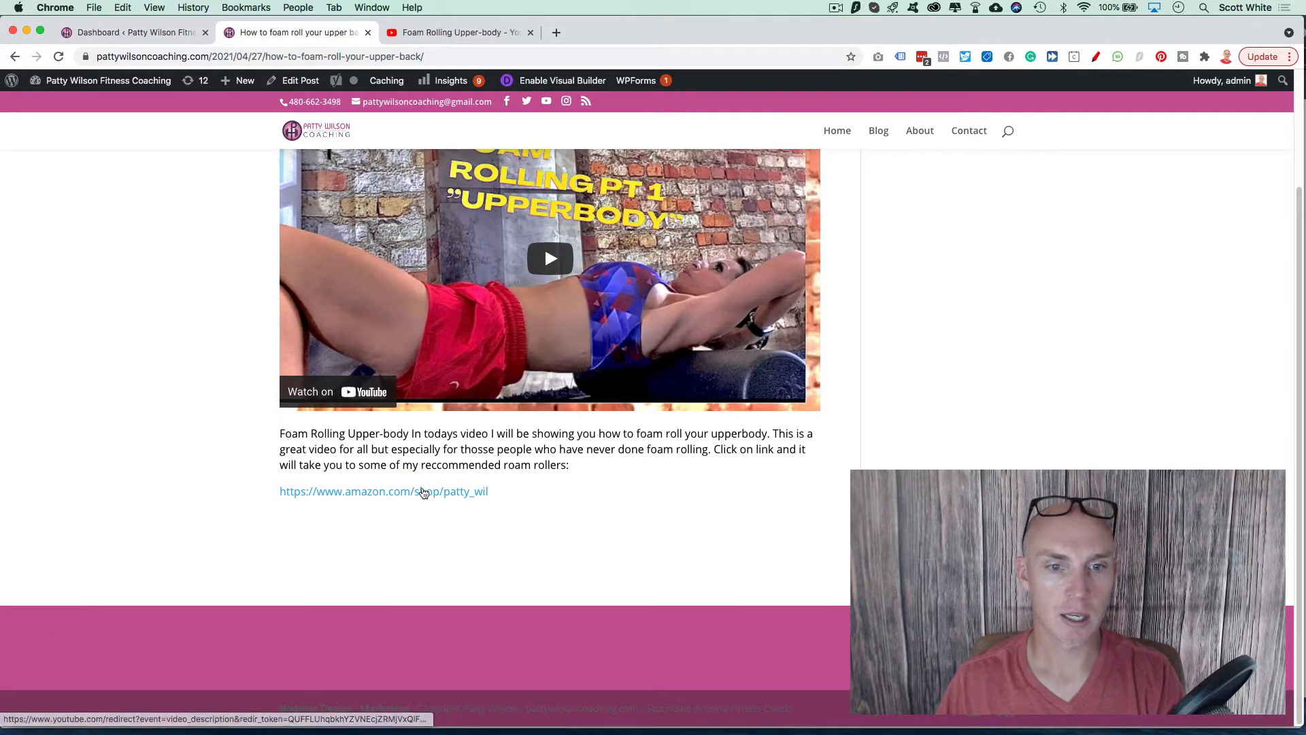
{"action": "scroll", "coordinate": [421, 492], "scroll_direction": "up", "scroll_amount": 3}
{"action": "left_click", "coordinate": [869, 150]}
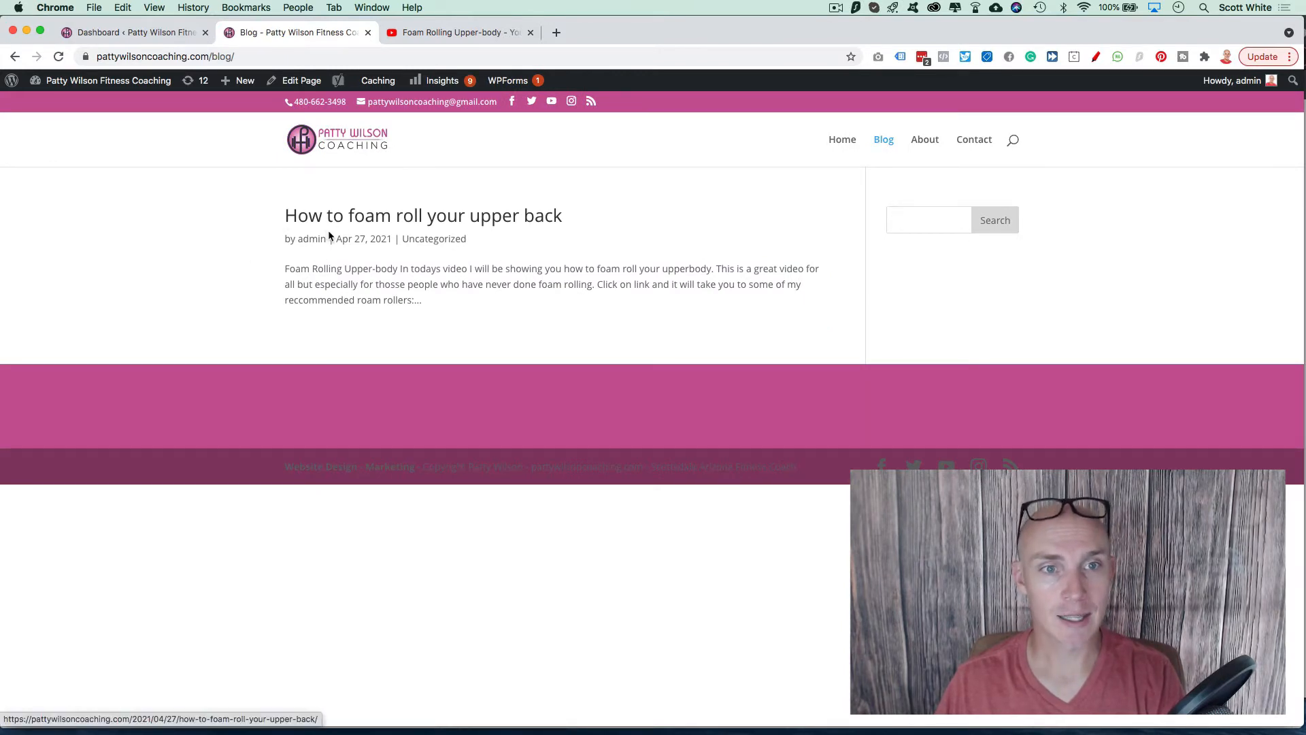
{"action": "left_click", "coordinate": [436, 215]}
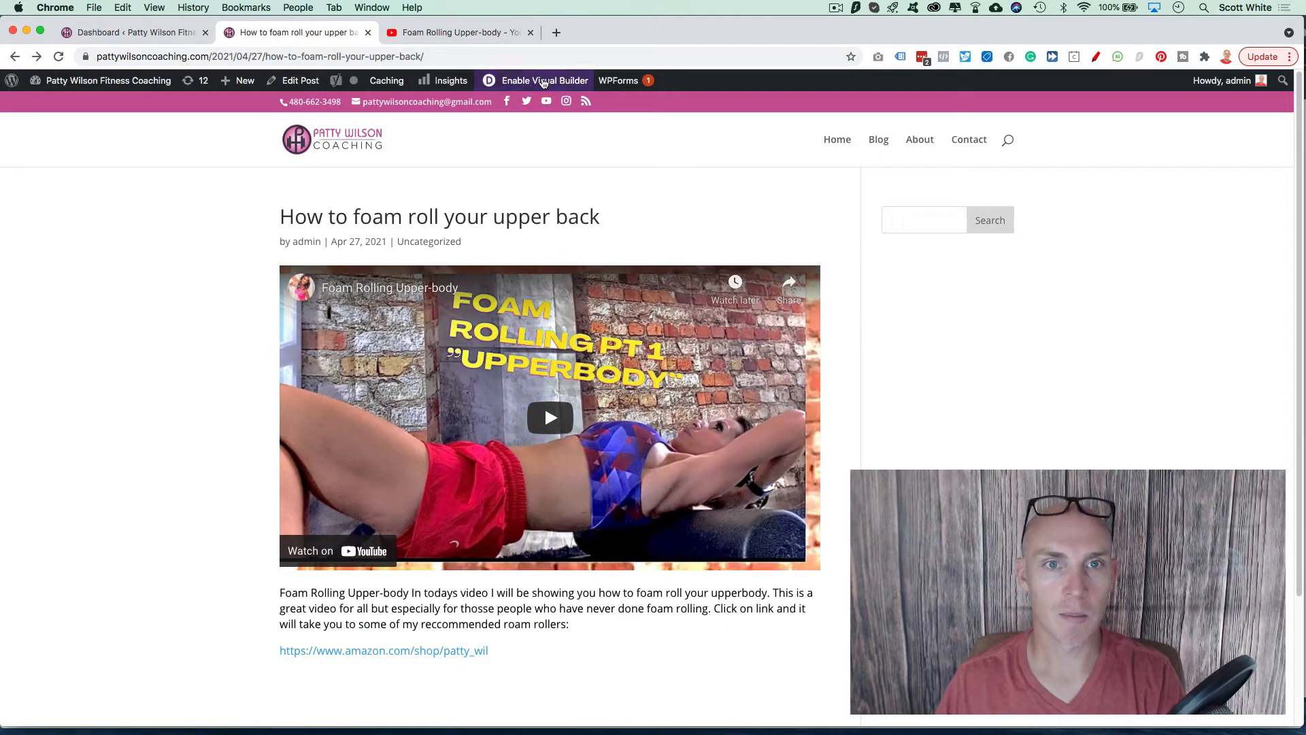
Enable the Visual Builder on the post and capture a screenshot of the embedded video's cover image
{"action": "left_click", "coordinate": [544, 80]}
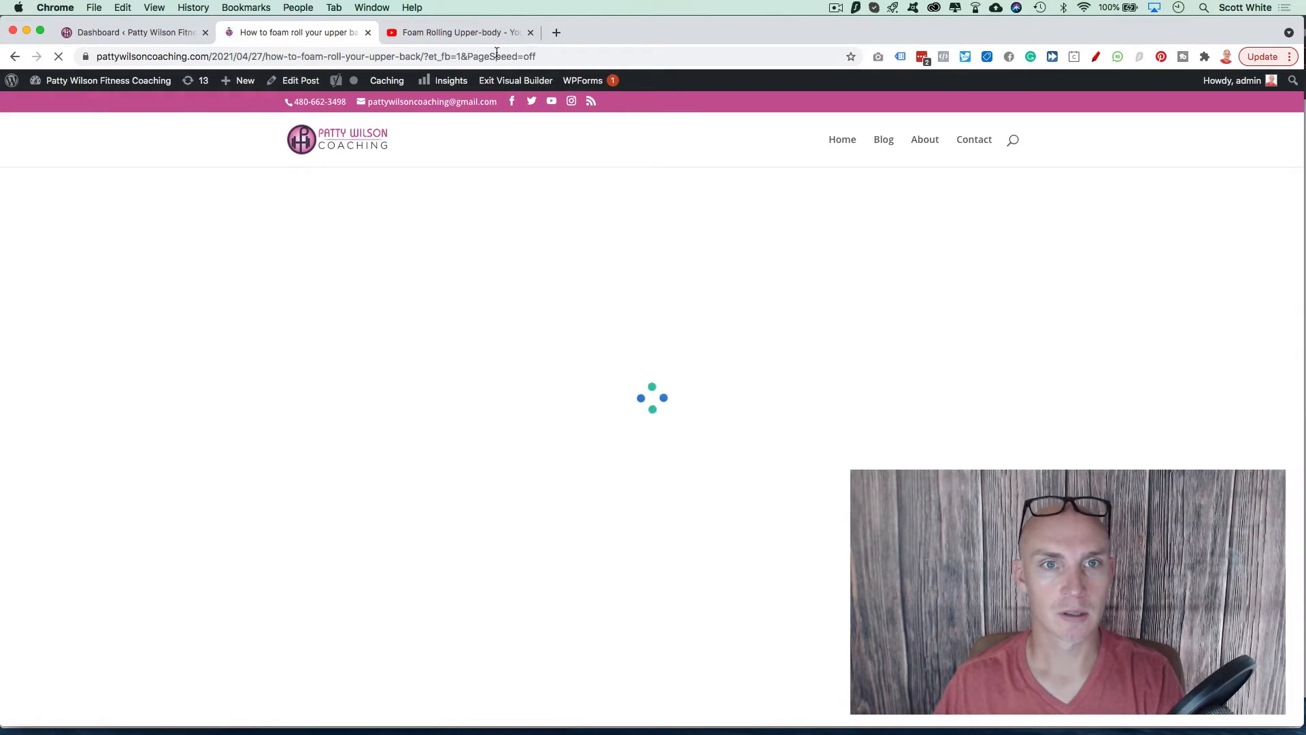
{"action": "left_click", "coordinate": [443, 33]}
{"action": "scroll", "coordinate": [381, 178], "scroll_direction": "up", "scroll_amount": 10}
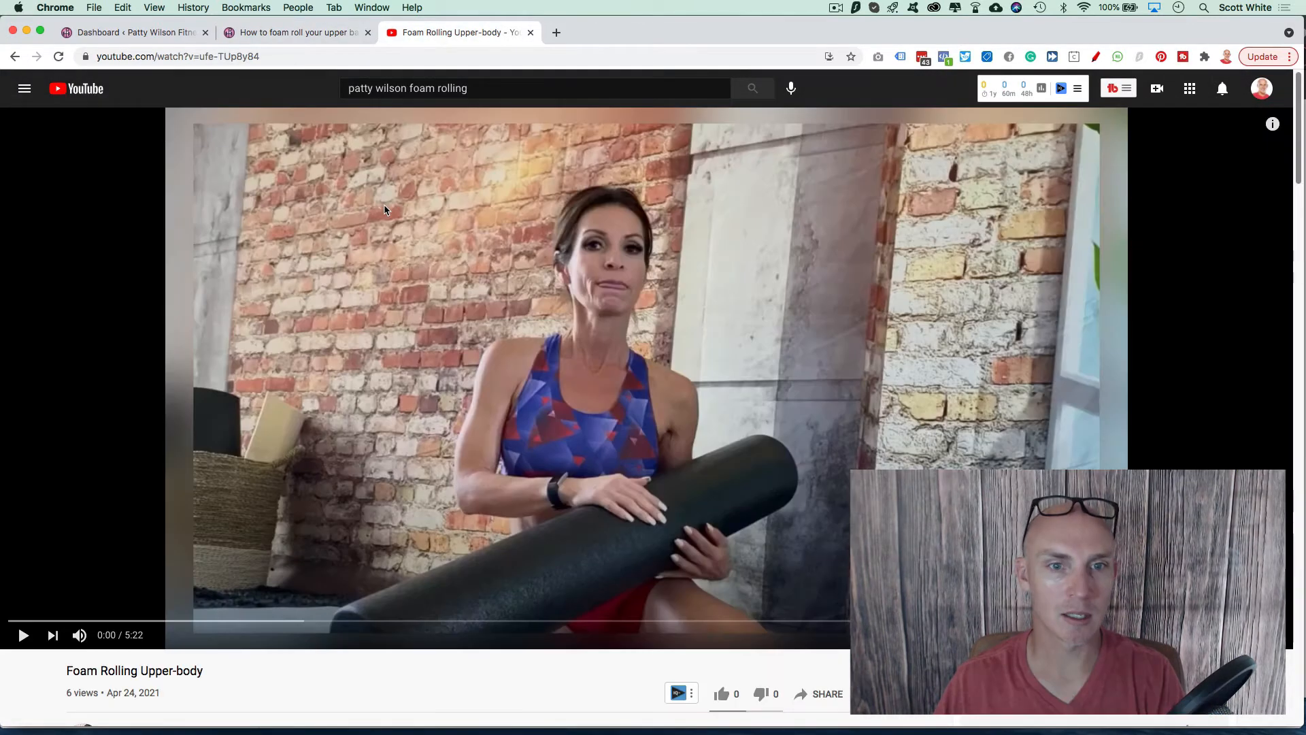
{"action": "scroll", "coordinate": [375, 231], "scroll_direction": "down", "scroll_amount": 5}
{"action": "left_click", "coordinate": [29, 363]}
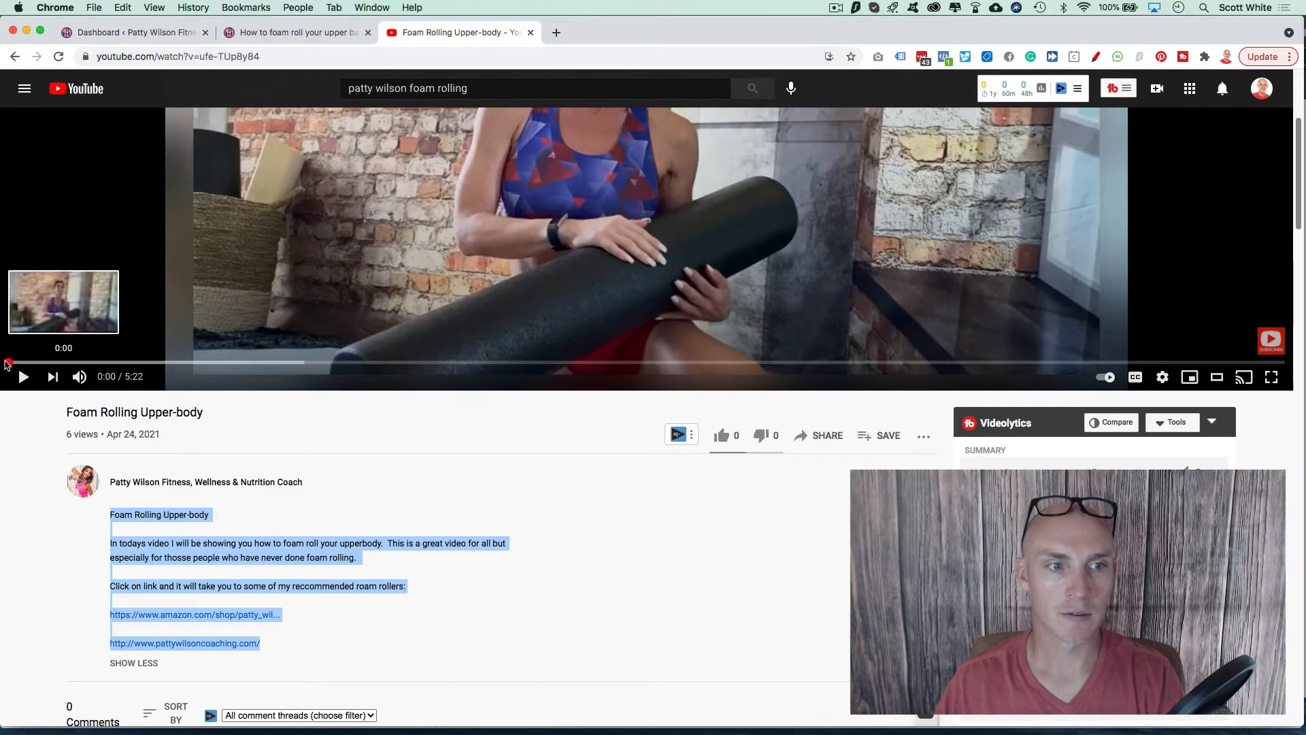
{"action": "left_click", "coordinate": [320, 34]}
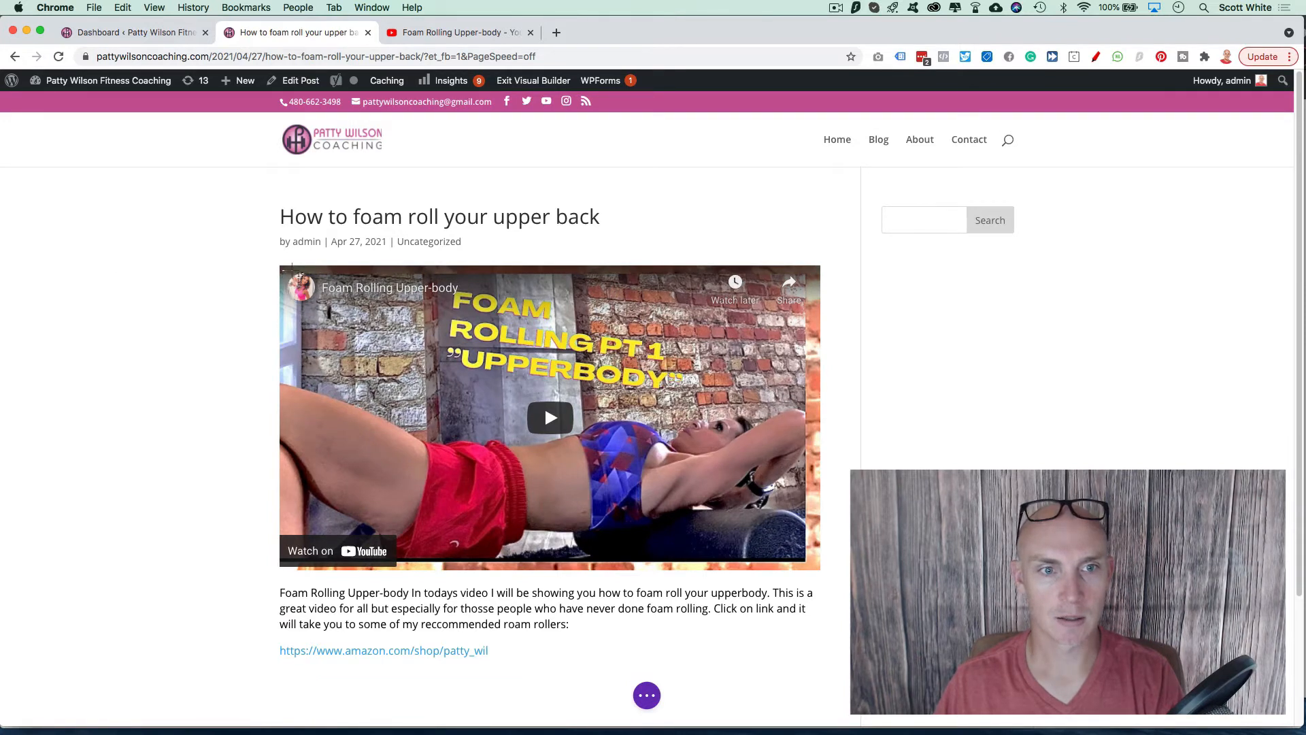
{"action": "left_click_drag", "start_coordinate": [281, 269], "coordinate": [823, 571]}
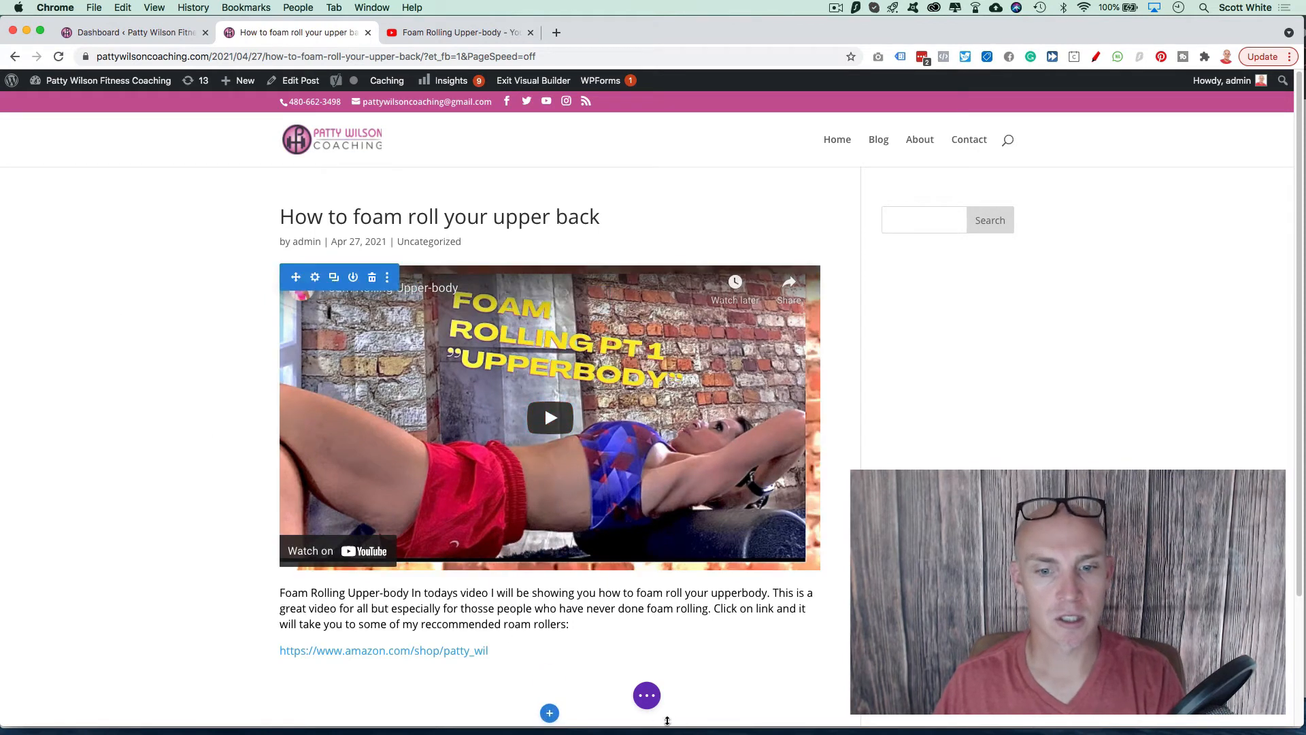
Open the Post Settings and start a featured image upload from the Desktop folder
{"action": "left_click", "coordinate": [648, 697]}
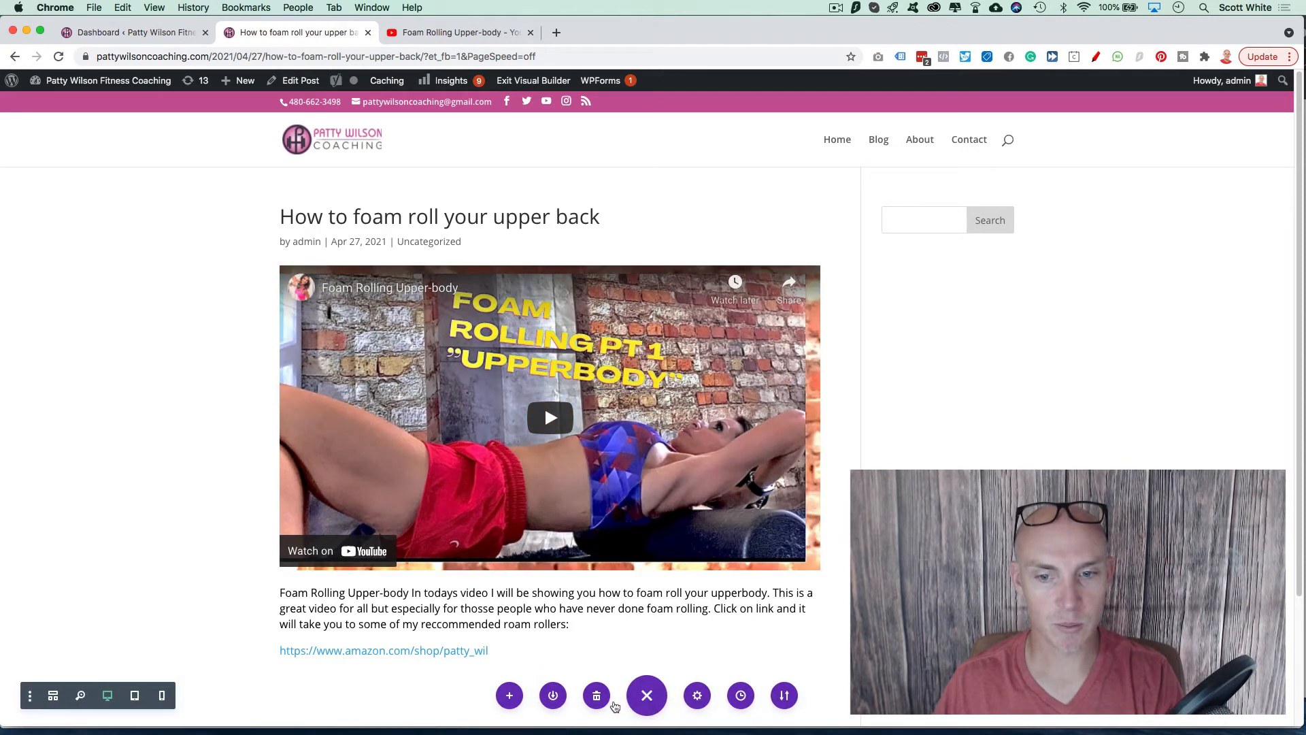
{"action": "left_click", "coordinate": [697, 695]}
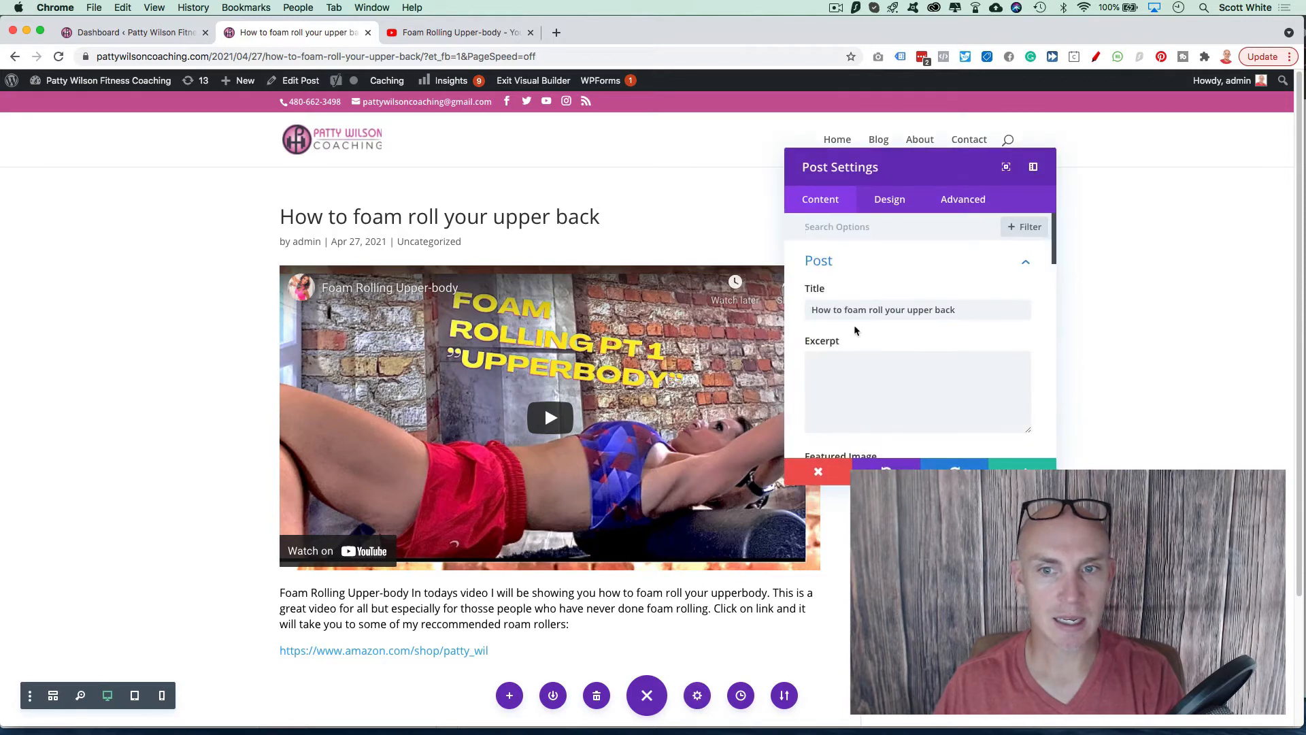
{"action": "scroll", "coordinate": [856, 330], "scroll_direction": "down", "scroll_amount": 4}
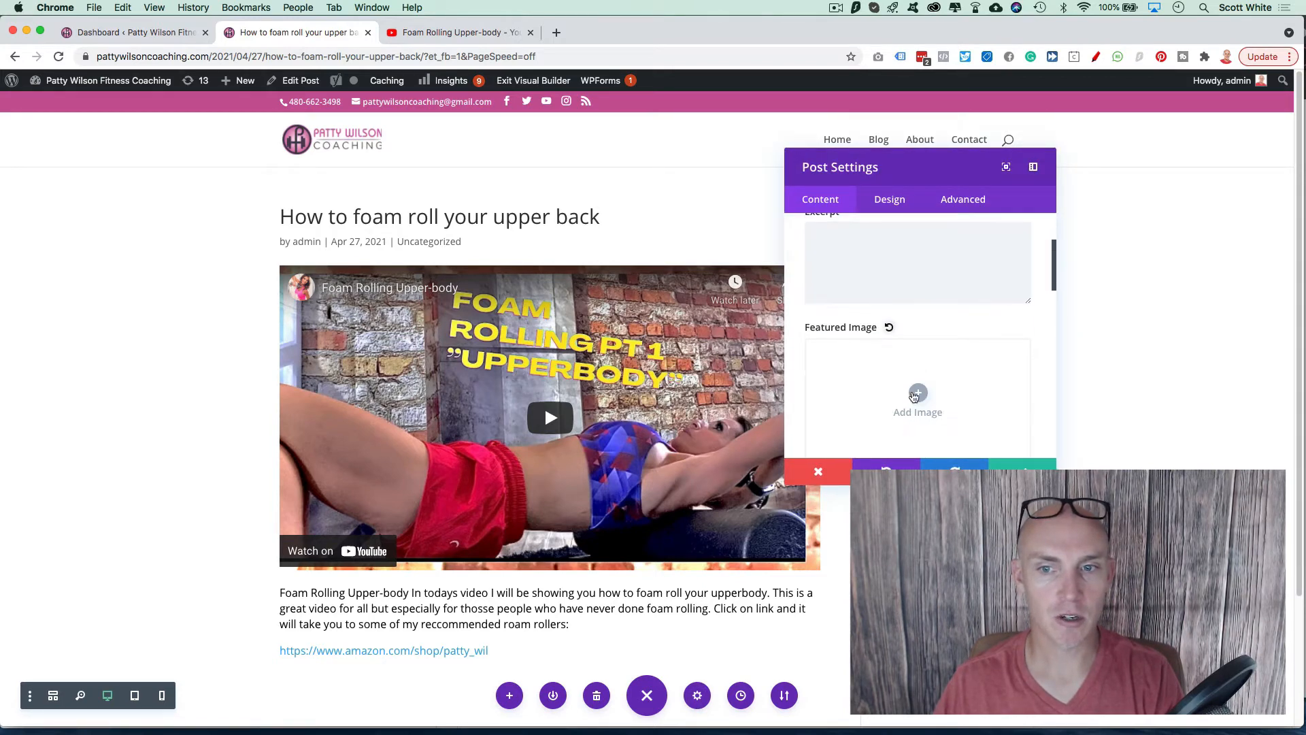
{"action": "left_click", "coordinate": [915, 395]}
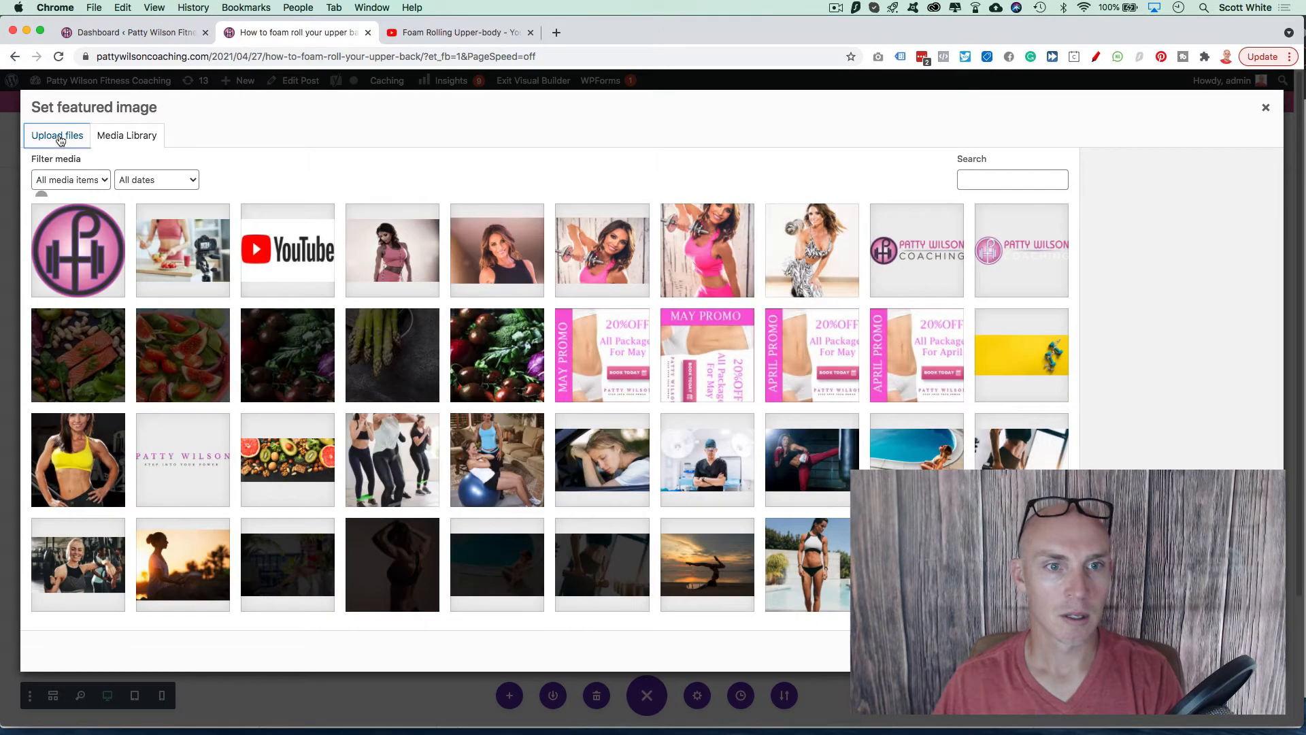
{"action": "left_click", "coordinate": [60, 138]}
{"action": "left_click", "coordinate": [653, 368]}
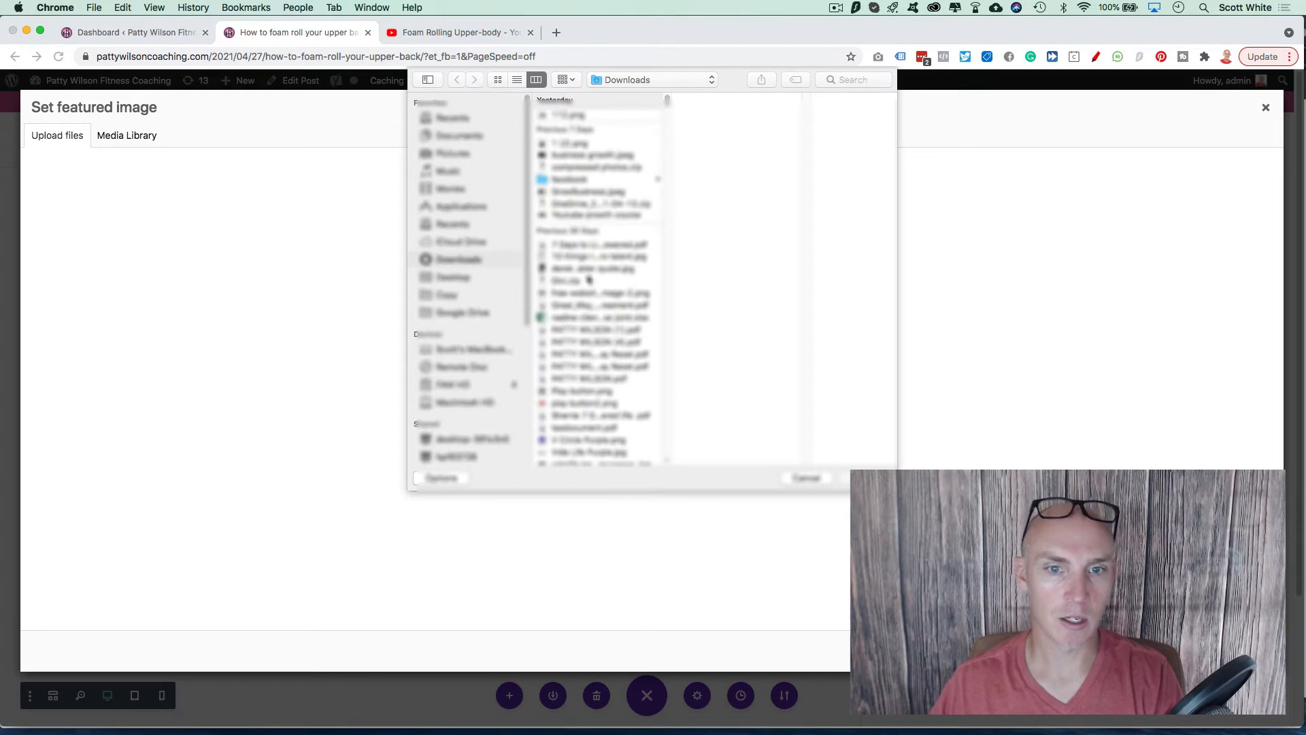
{"action": "left_click", "coordinate": [454, 279]}
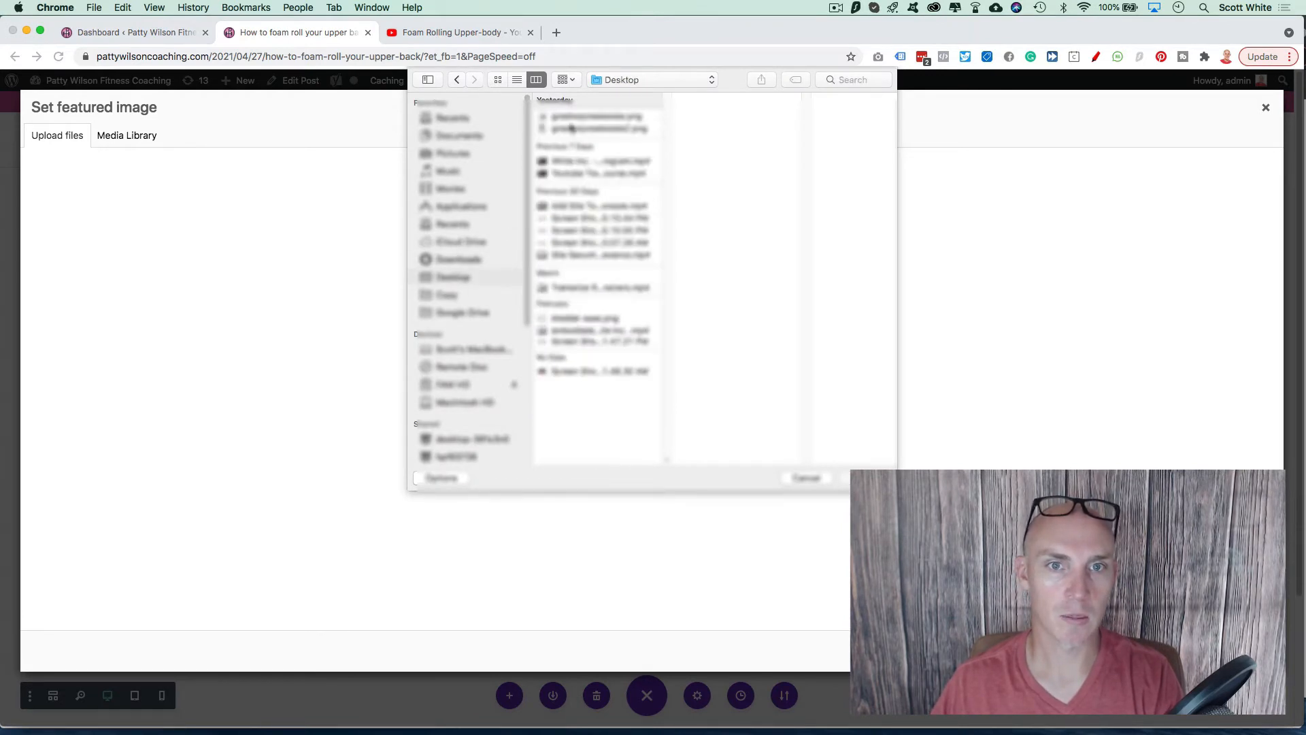
Rename the cover screenshot to the coach's name followed by "foam roll your upper back" and upload it to the media library
{"action": "left_click", "coordinate": [583, 372]}
{"action": "right_click", "coordinate": [584, 373]}
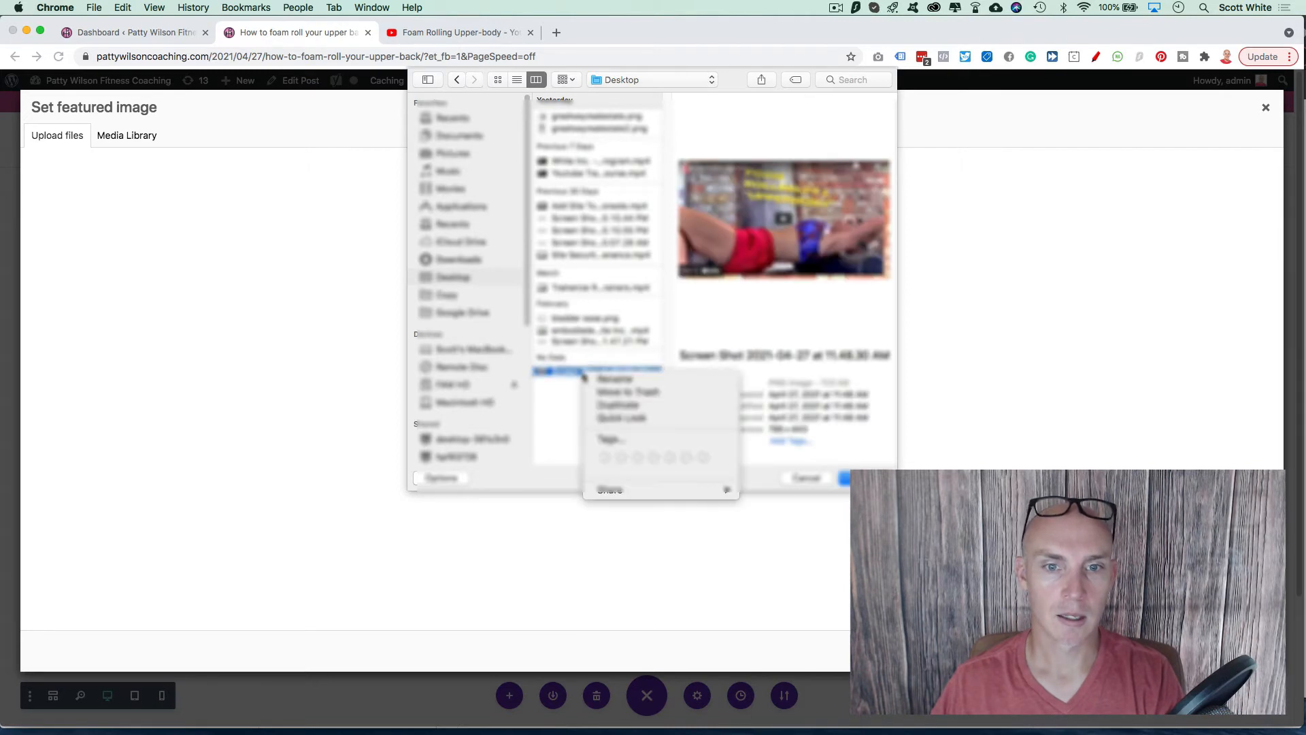
{"action": "left_click", "coordinate": [621, 381]}
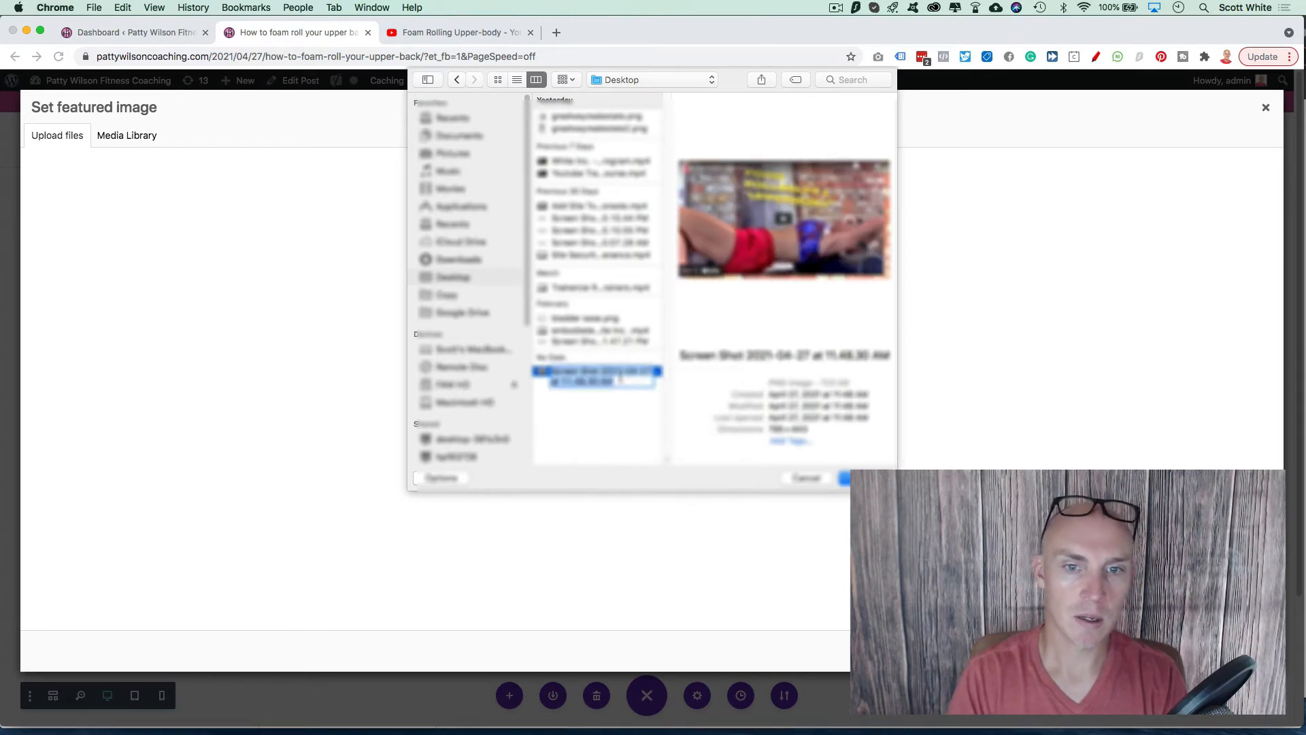
{"action": "type", "text": "patty-w"}
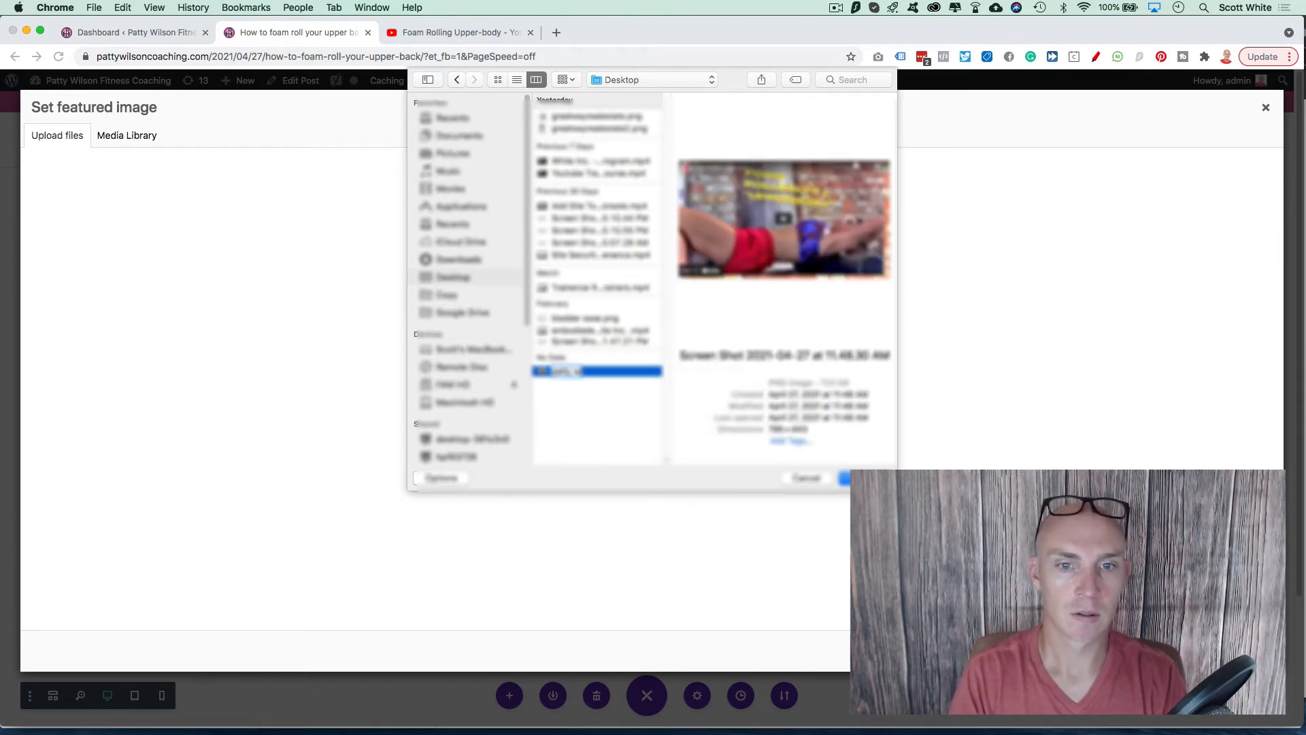
{"action": "type", "text": "ilson-foa"}
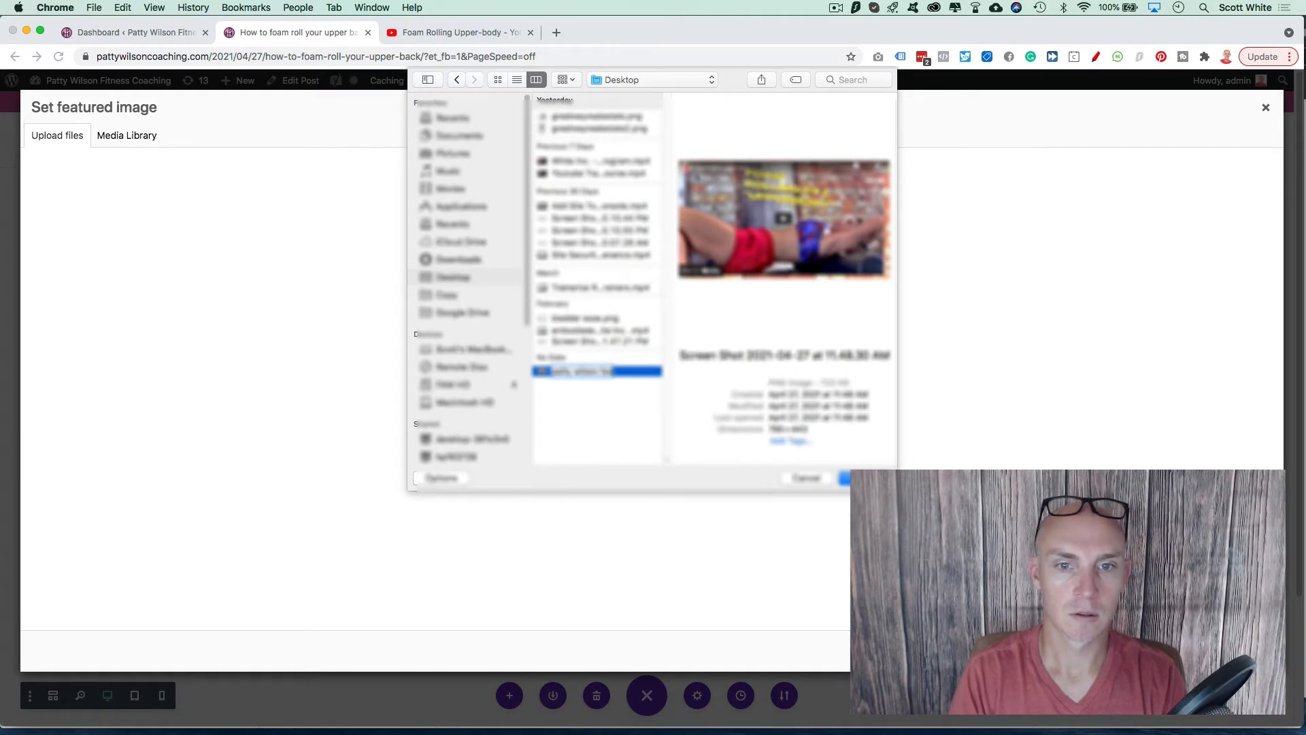
{"action": "type", "text": "ll-your"}
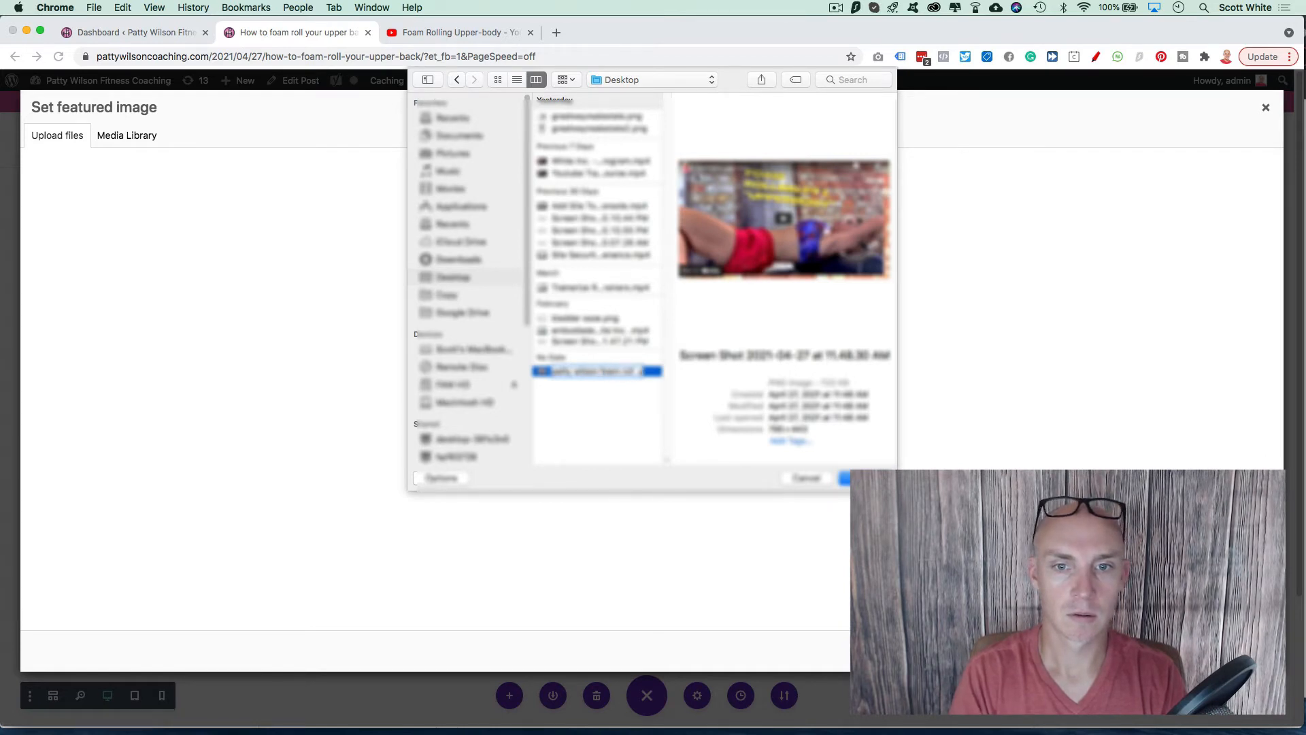
{"action": "type", "text": "-upper-back"}
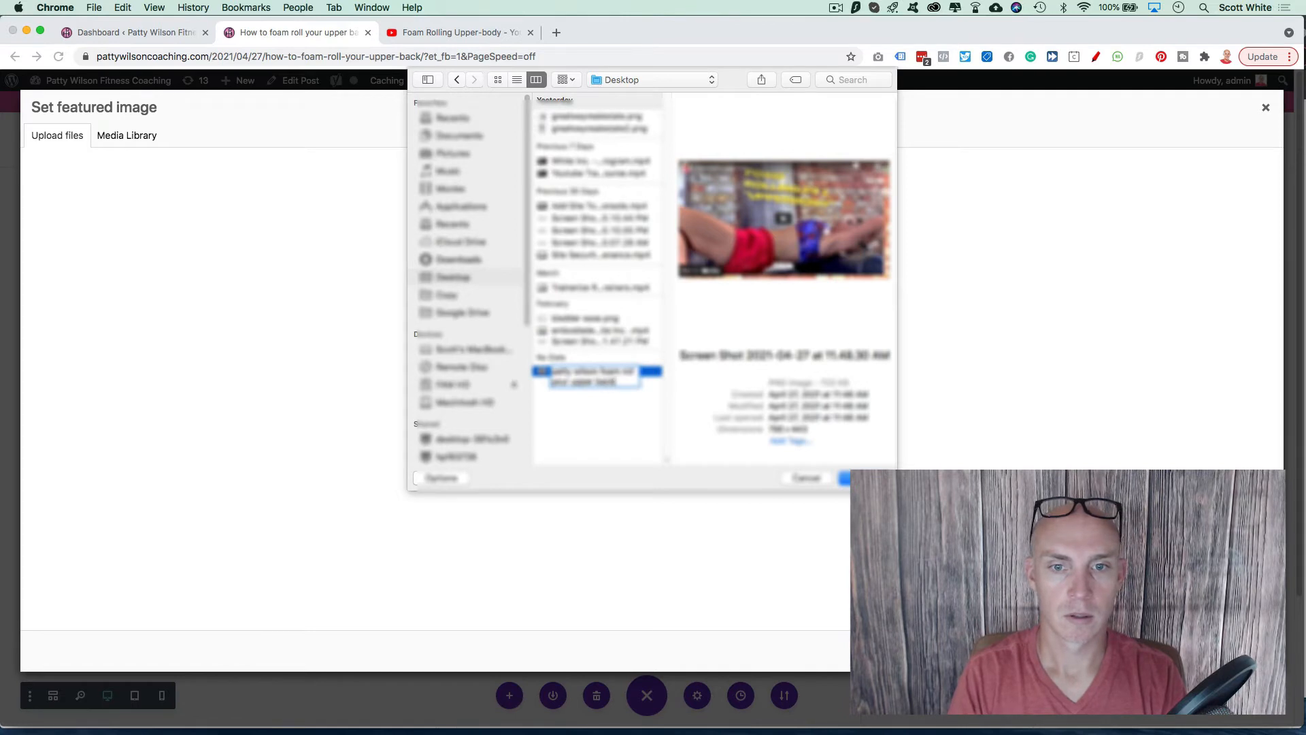
{"action": "left_click", "coordinate": [624, 413]}
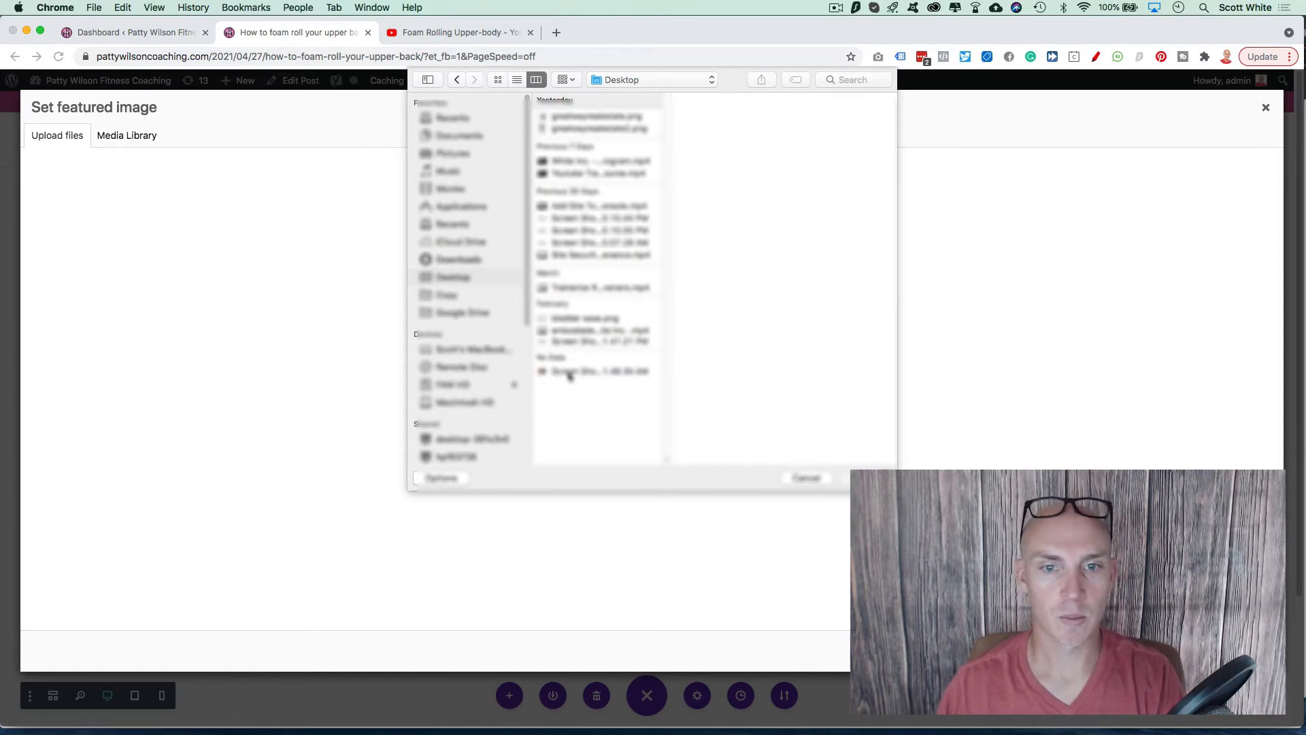
{"action": "left_click", "coordinate": [570, 373]}
{"action": "left_click", "coordinate": [845, 478]}
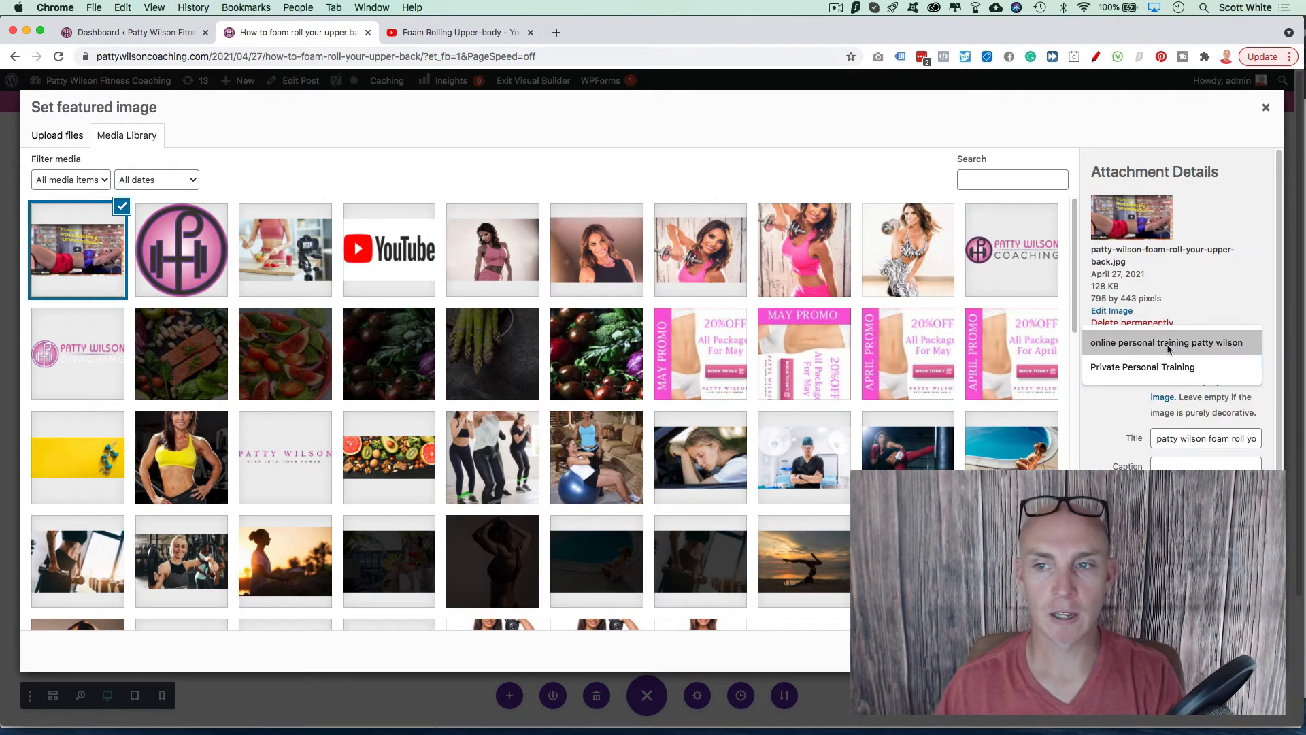
Copy the uploaded image's title into its alt text, set it as the post's featured image, and save the Post Settings
{"action": "triple_click", "coordinate": [1201, 437]}
{"action": "key", "text": "super+c"}
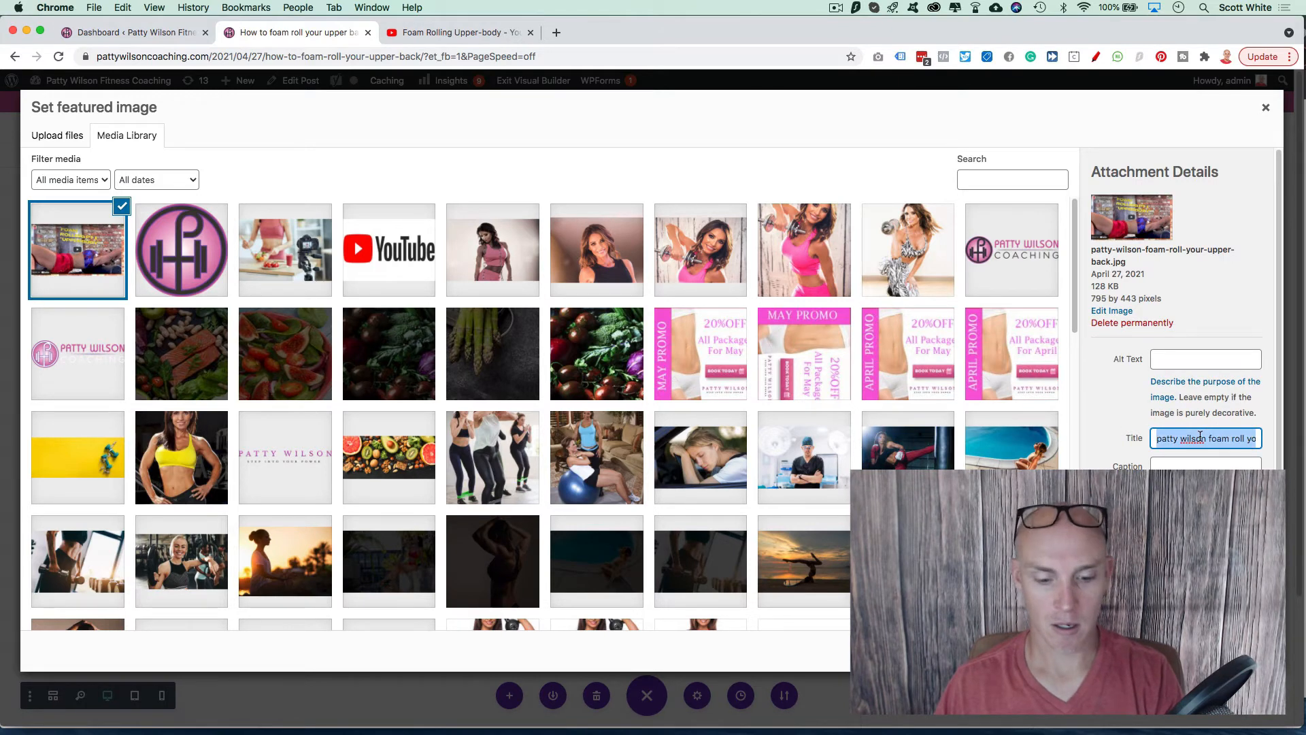
{"action": "left_click", "coordinate": [1168, 358]}
{"action": "key", "text": "super+v"}
{"action": "left_click", "coordinate": [1088, 370]}
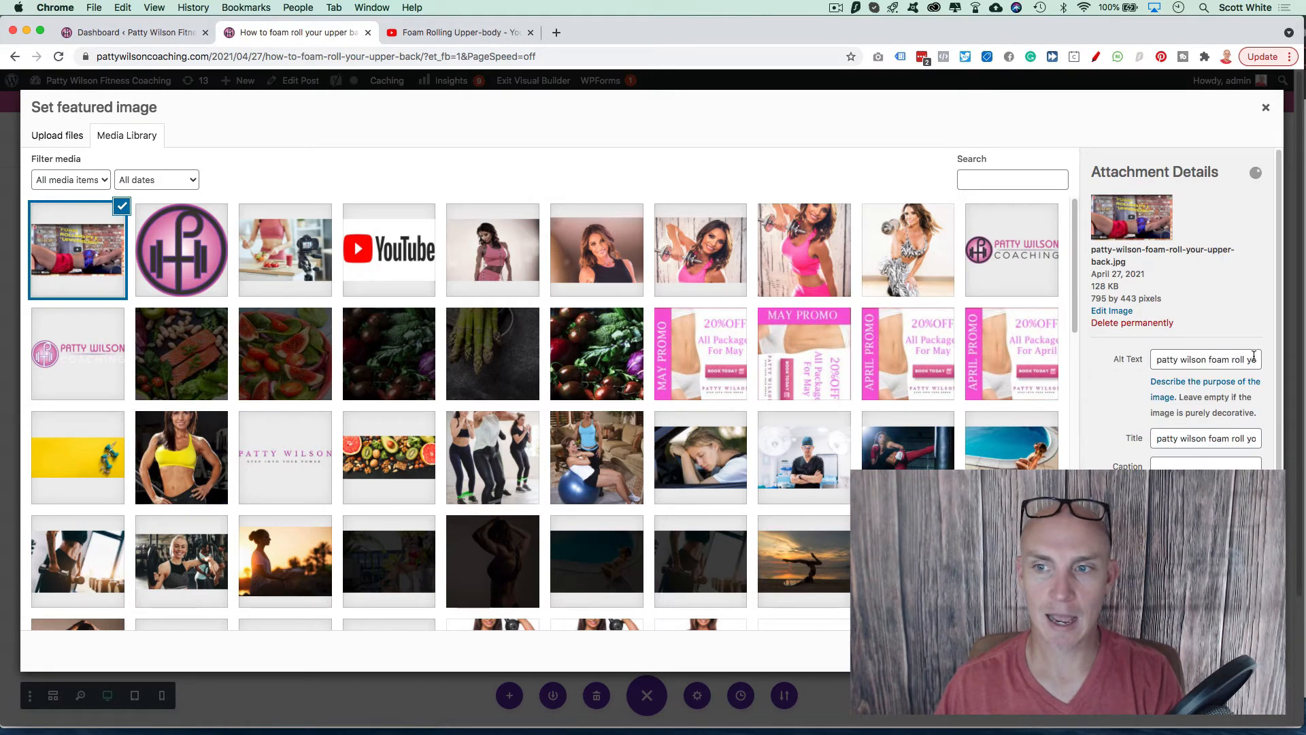
{"action": "left_click", "coordinate": [1225, 651]}
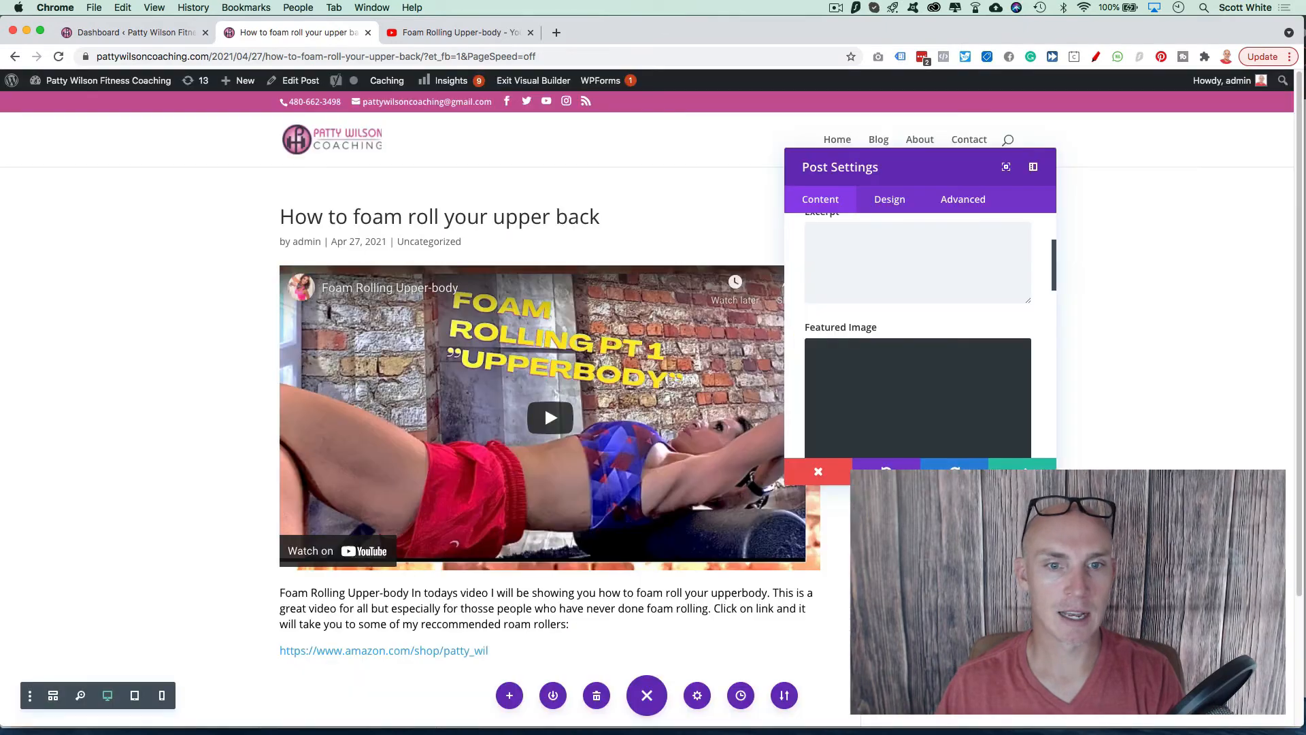
{"action": "left_click", "coordinate": [1023, 471]}
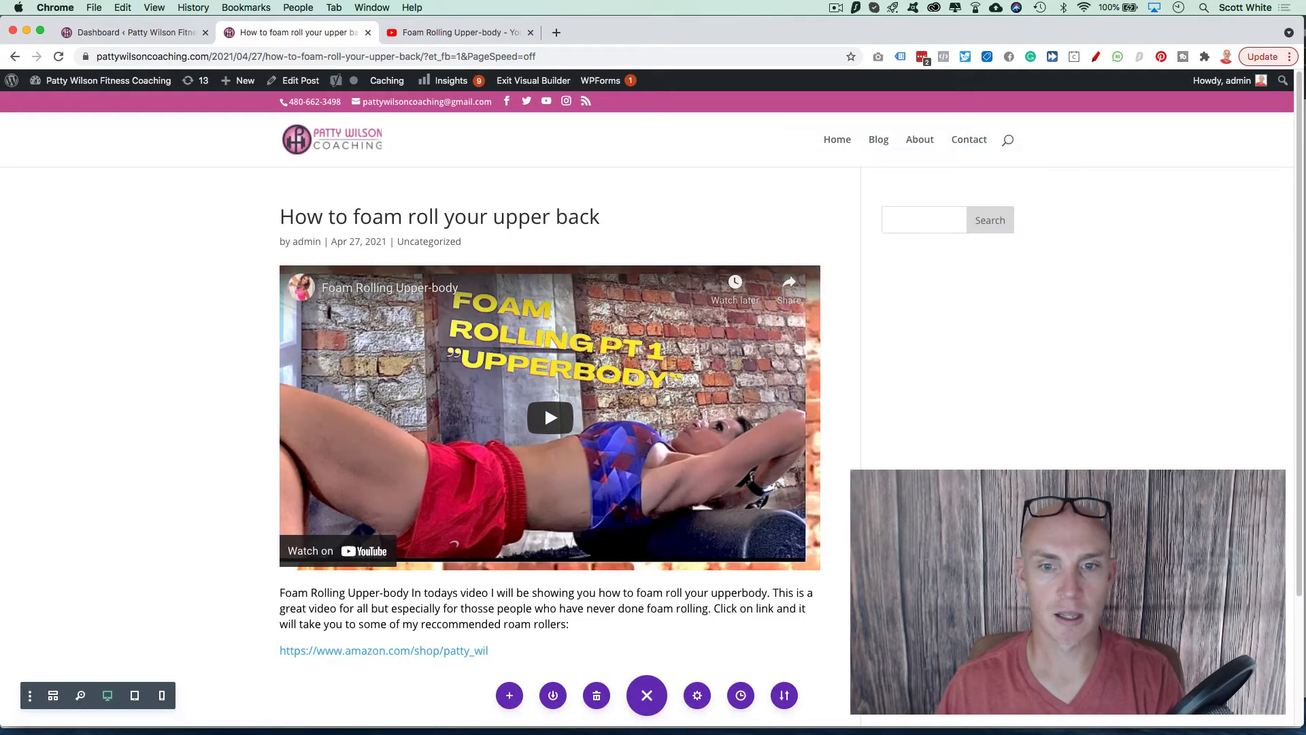
Review the upper-back foam rolling post and exit the Visual Builder
{"action": "scroll", "coordinate": [607, 430], "scroll_direction": "down", "scroll_amount": 3}
{"action": "scroll", "coordinate": [607, 430], "scroll_direction": "up", "scroll_amount": 3}
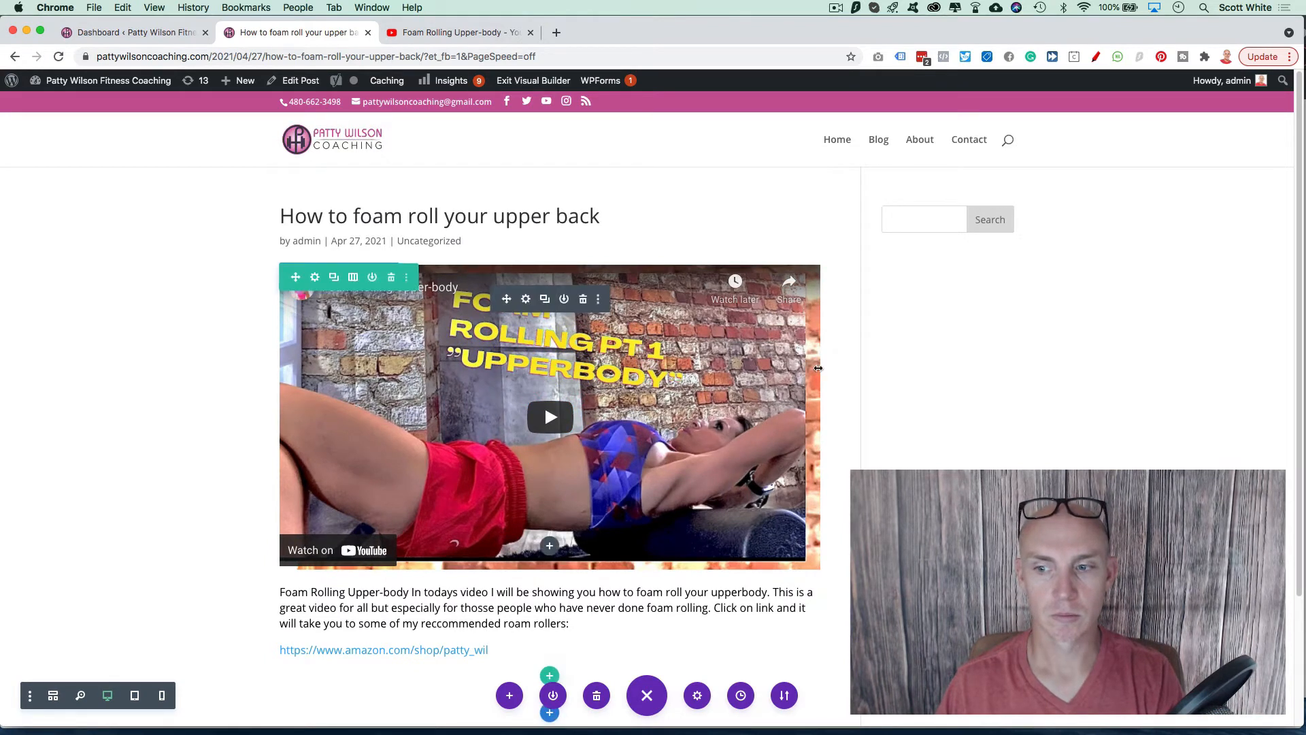
{"action": "left_click", "coordinate": [519, 84]}
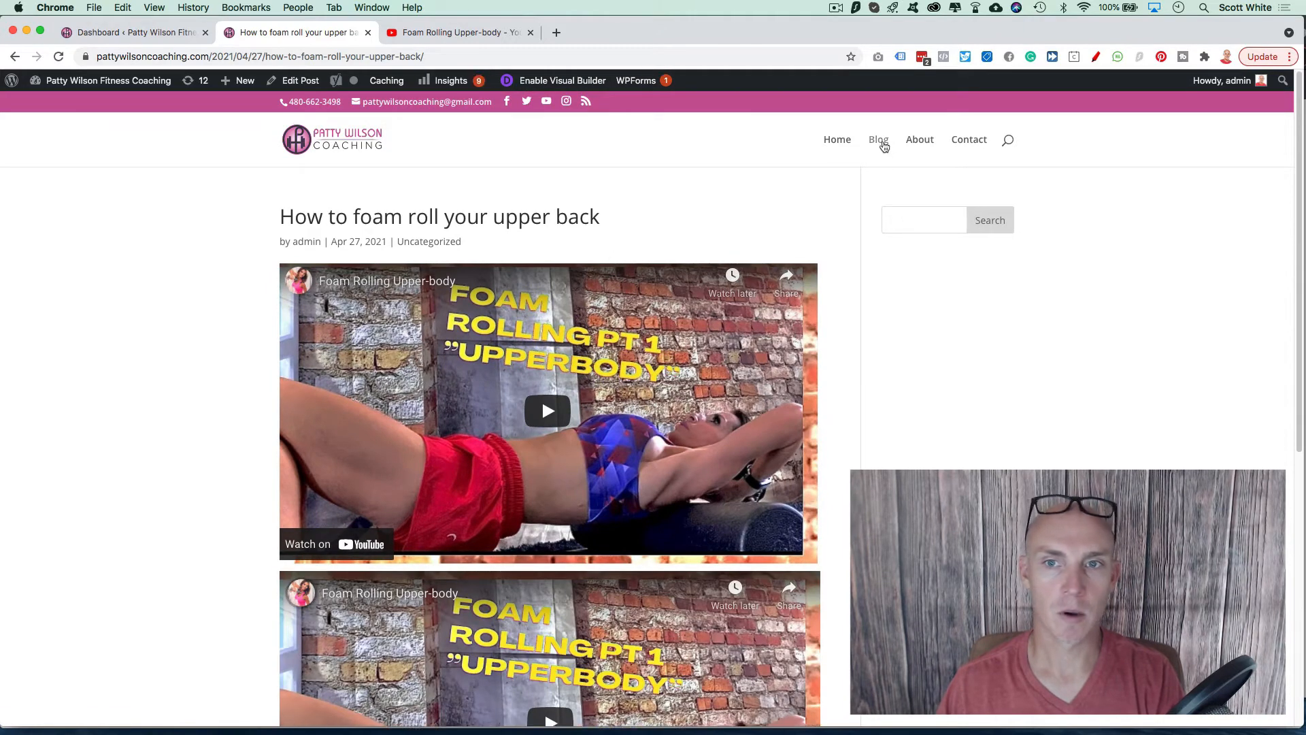
View the blog page and open the upper-back post to check how its featured image and video display
{"action": "left_click", "coordinate": [881, 141]}
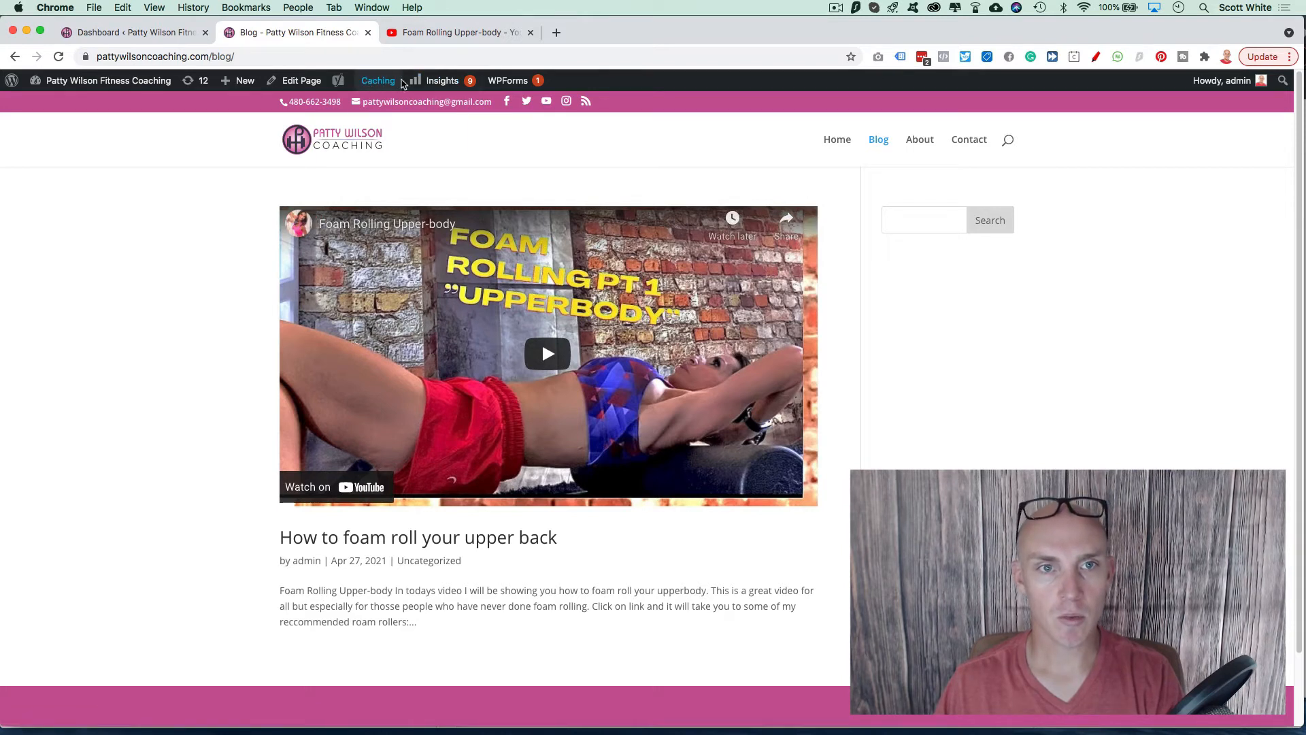
{"action": "mouse_move", "coordinate": [108, 87]}
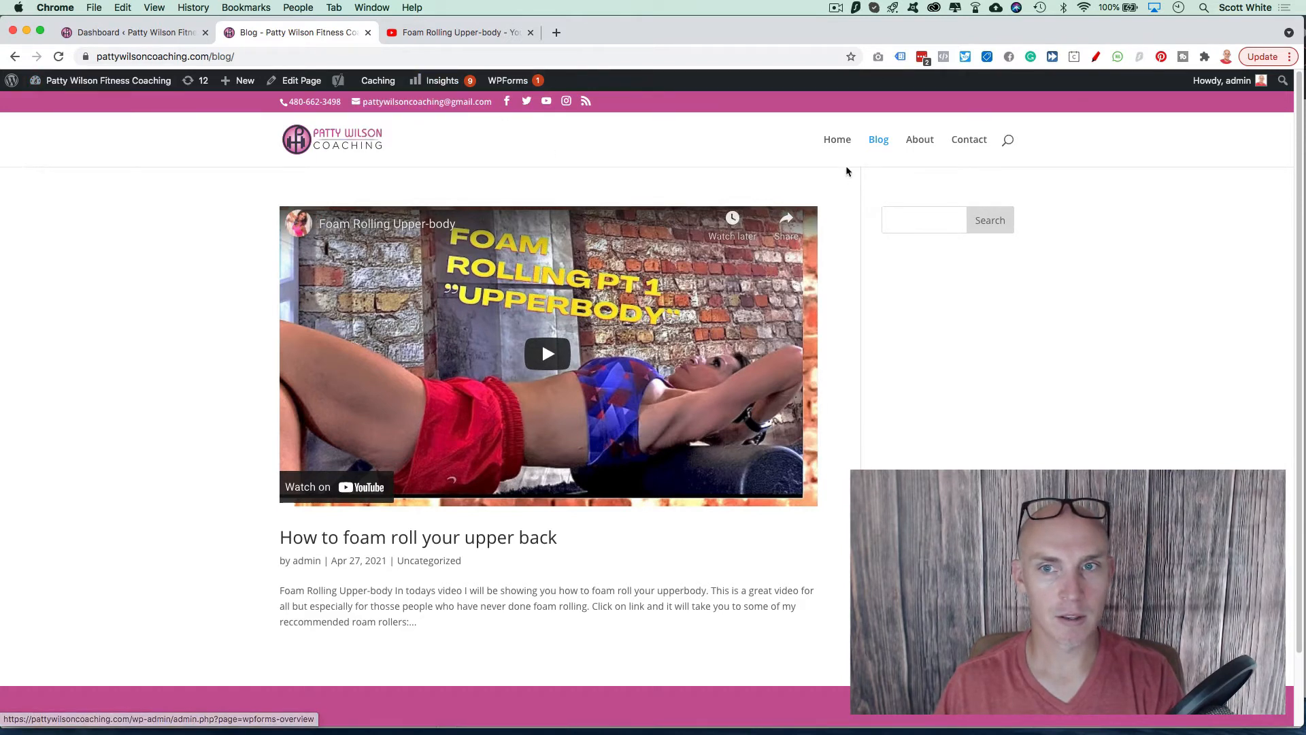
{"action": "left_click", "coordinate": [450, 535]}
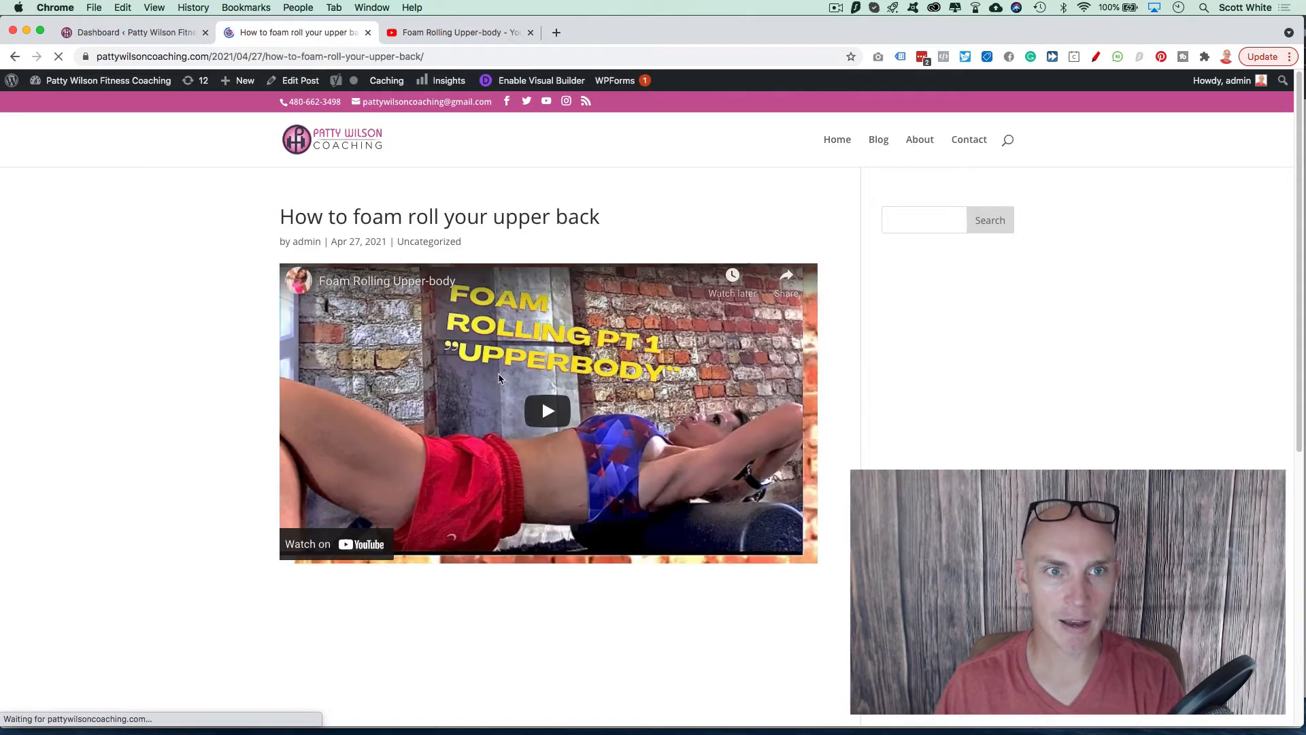
{"action": "scroll", "coordinate": [544, 428], "scroll_direction": "down", "scroll_amount": 5}
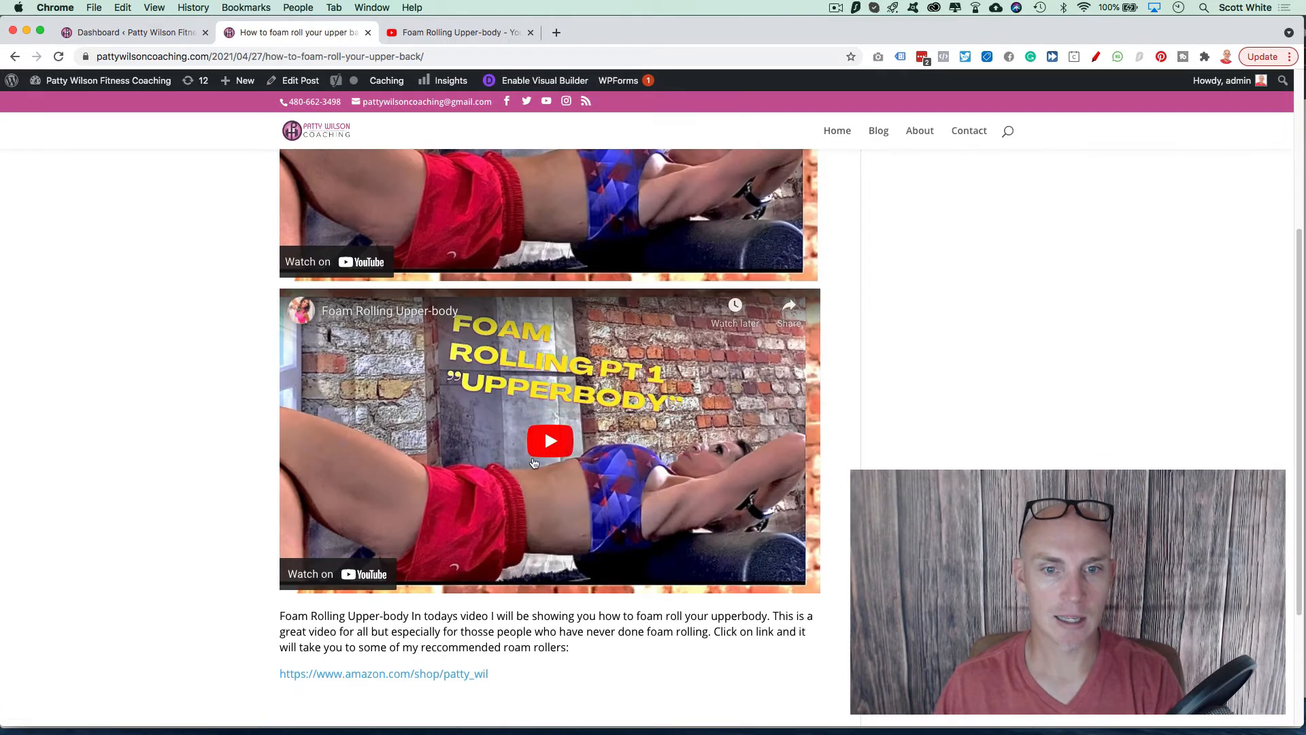
{"action": "scroll", "coordinate": [553, 447], "scroll_direction": "up", "scroll_amount": 5}
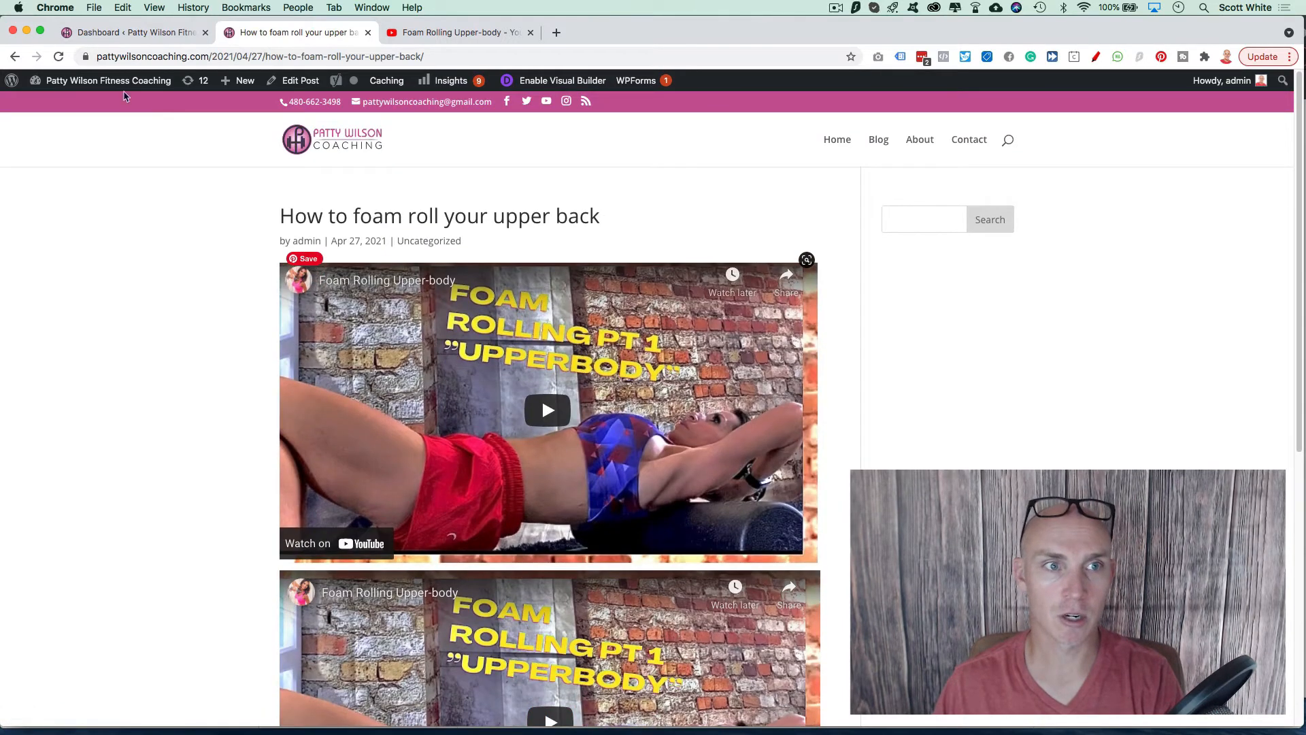
Disable Place Thumbs on Posts in the single post layout of the Divi Theme Options and save the changes
{"action": "mouse_move", "coordinate": [75, 82]}
{"action": "left_click", "coordinate": [60, 105]}
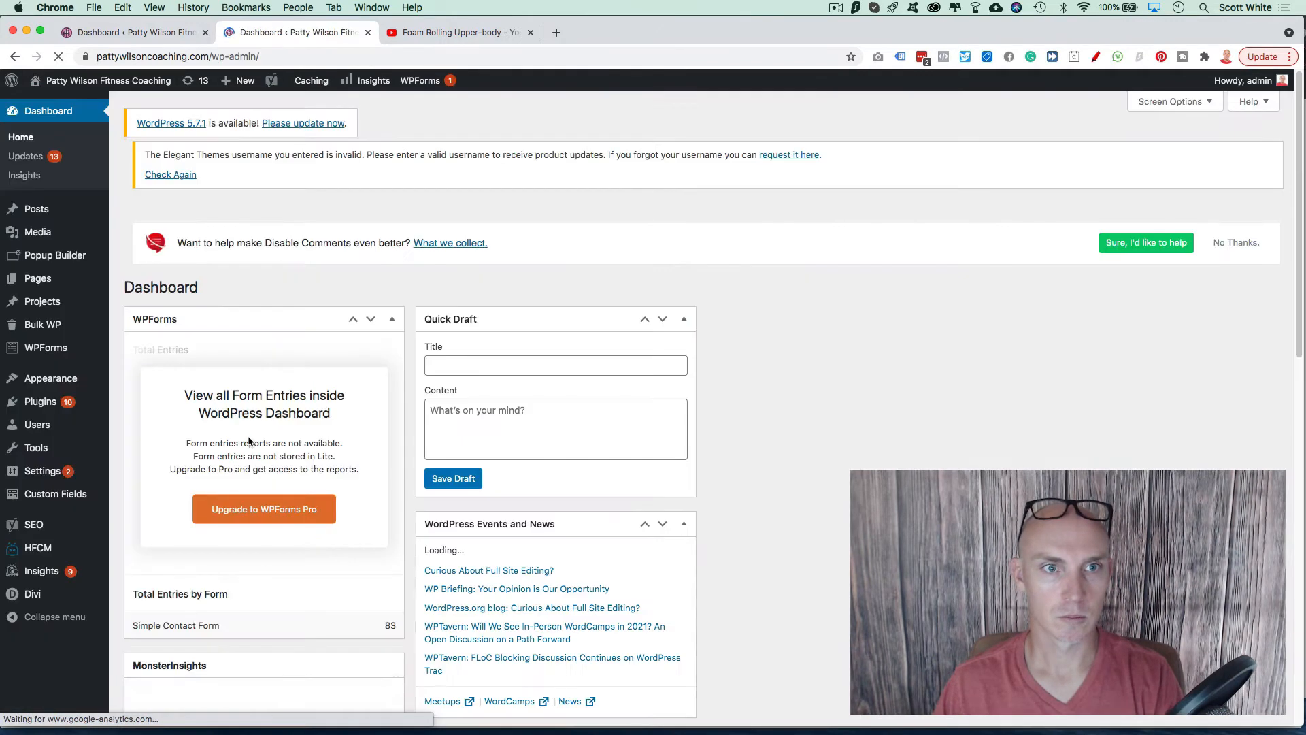
{"action": "mouse_move", "coordinate": [32, 597]}
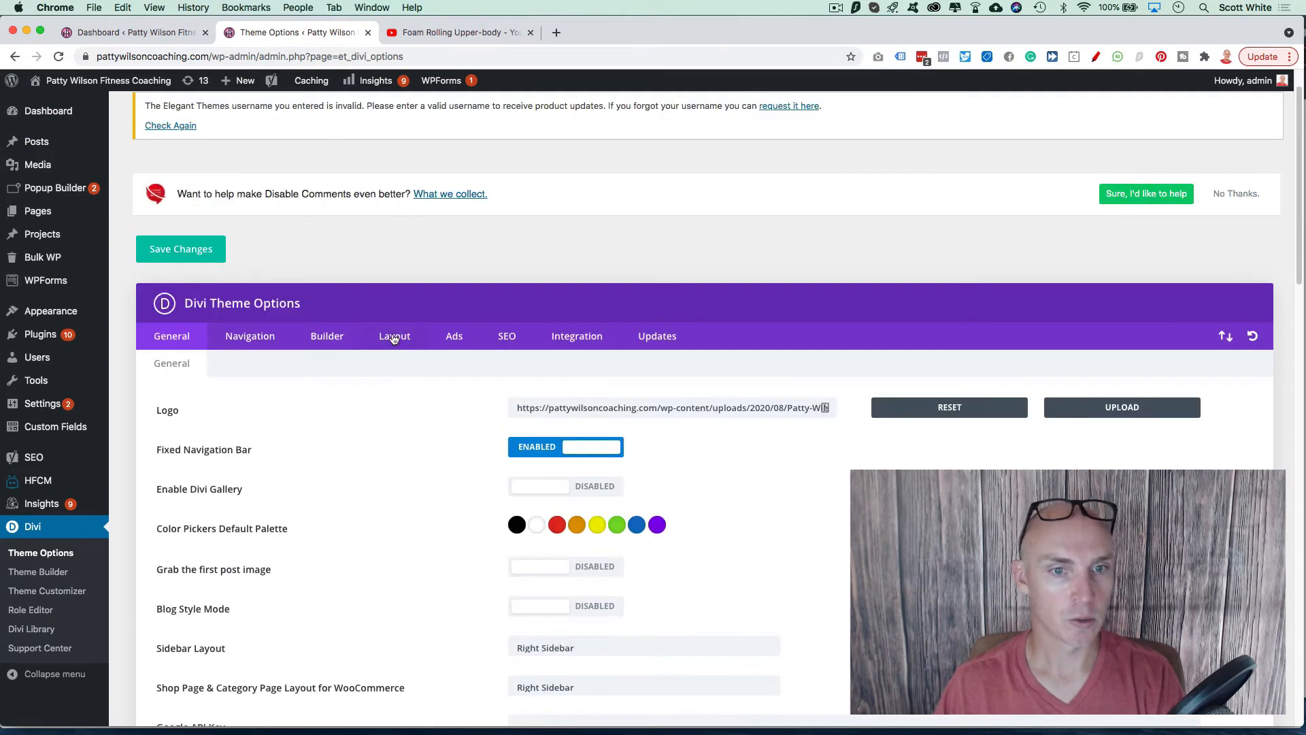
{"action": "left_click", "coordinate": [392, 338]}
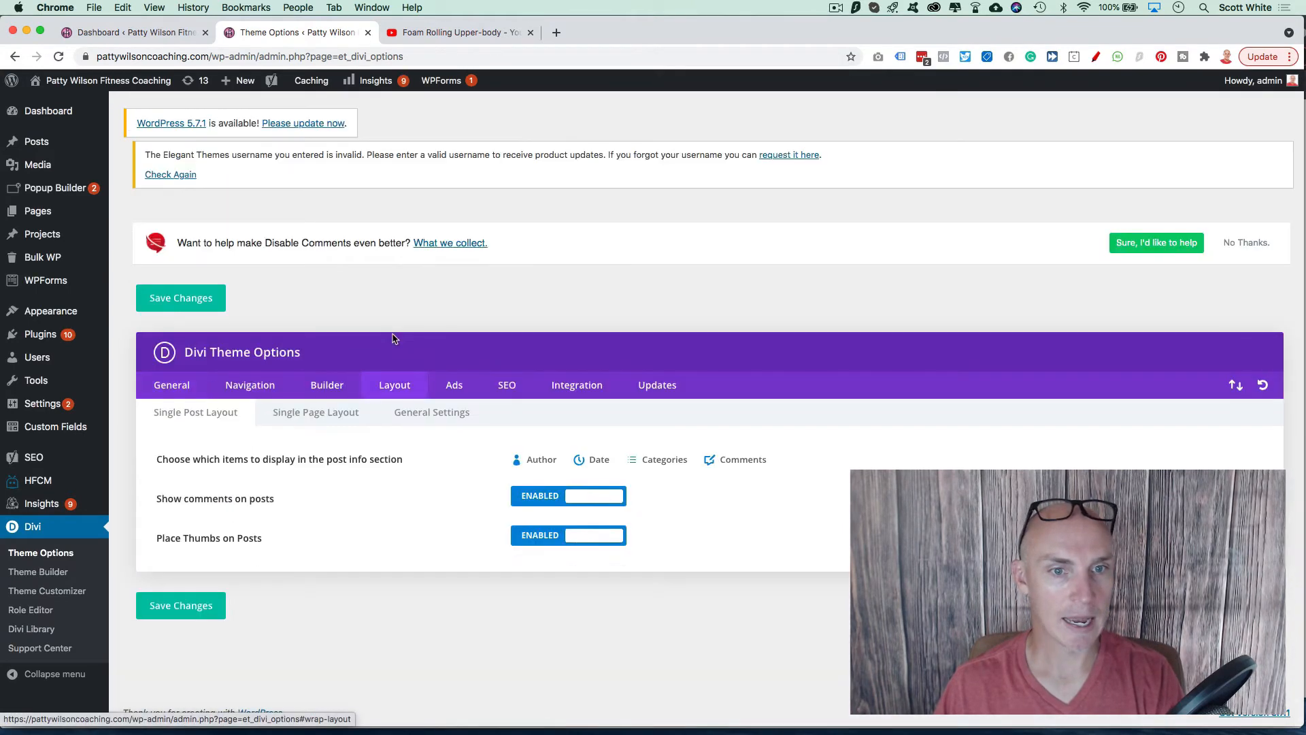
{"action": "mouse_move", "coordinate": [152, 541]}
{"action": "left_mouse_down"}
{"action": "mouse_move", "coordinate": [291, 540]}
{"action": "mouse_move", "coordinate": [158, 540]}
{"action": "left_mouse_up"}
{"action": "left_click", "coordinate": [292, 540]}
{"action": "left_click", "coordinate": [167, 541]}
{"action": "left_click", "coordinate": [541, 540]}
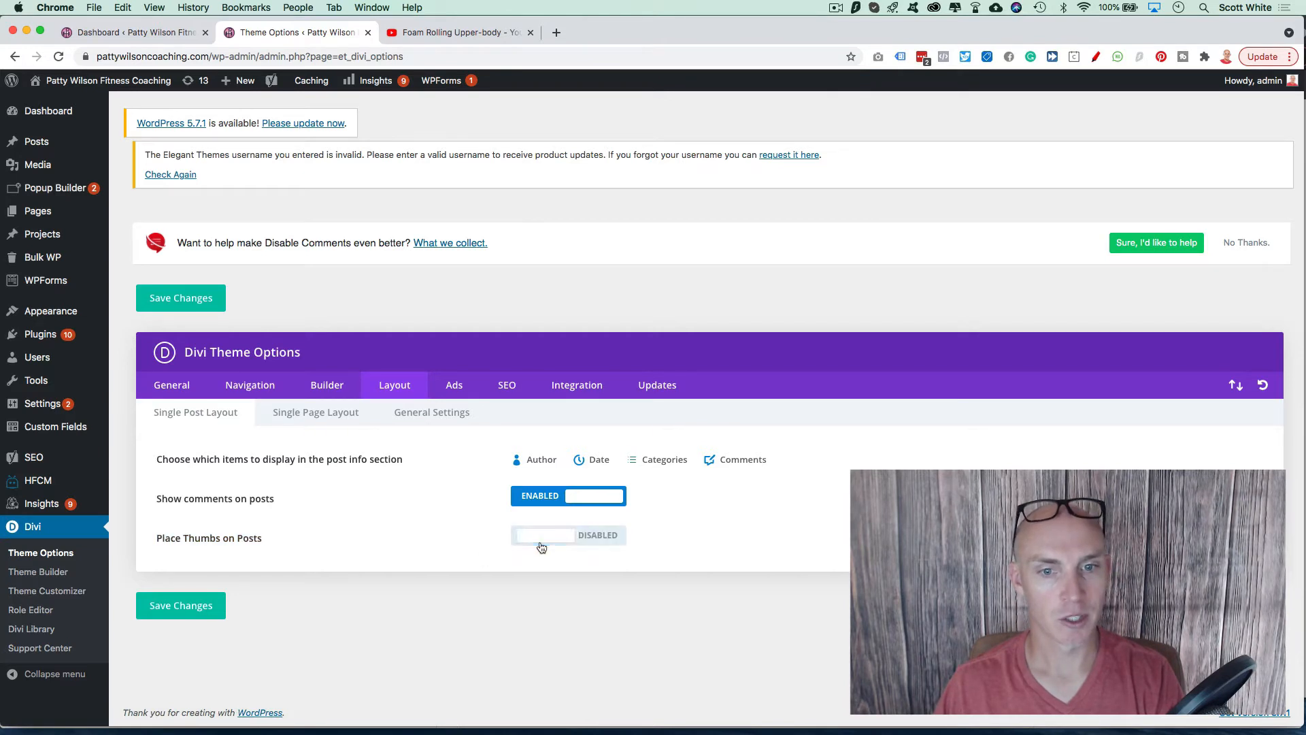
{"action": "left_click", "coordinate": [172, 607]}
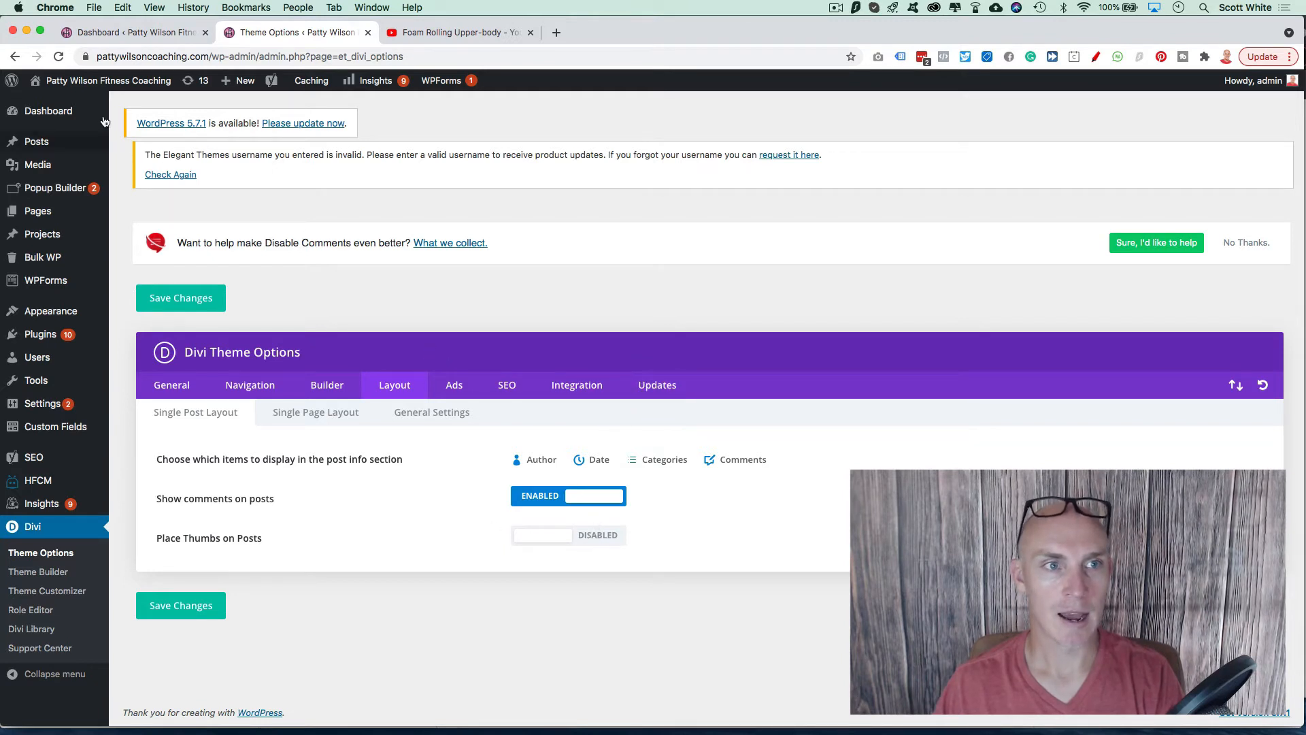
Return to the live blog, open the upper-back foam rolling post and check its video and description
{"action": "mouse_move", "coordinate": [96, 90]}
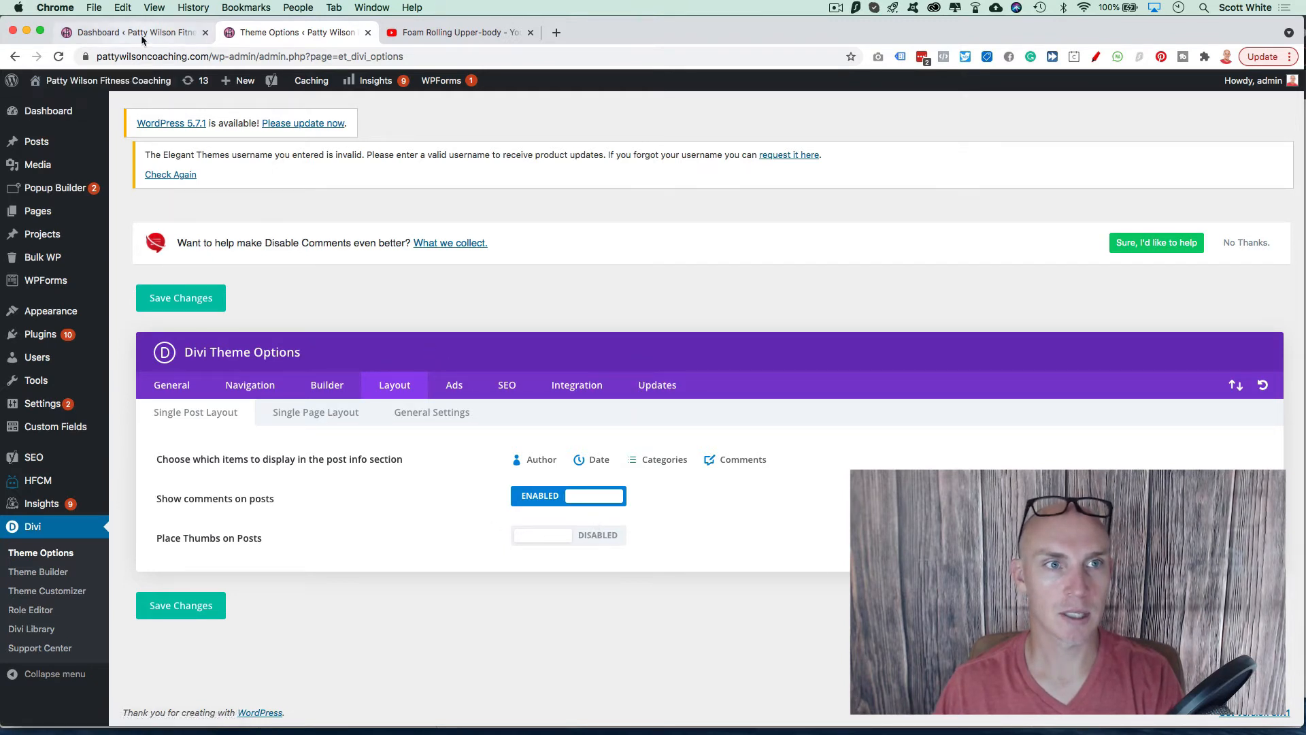
{"action": "left_click", "coordinate": [59, 106]}
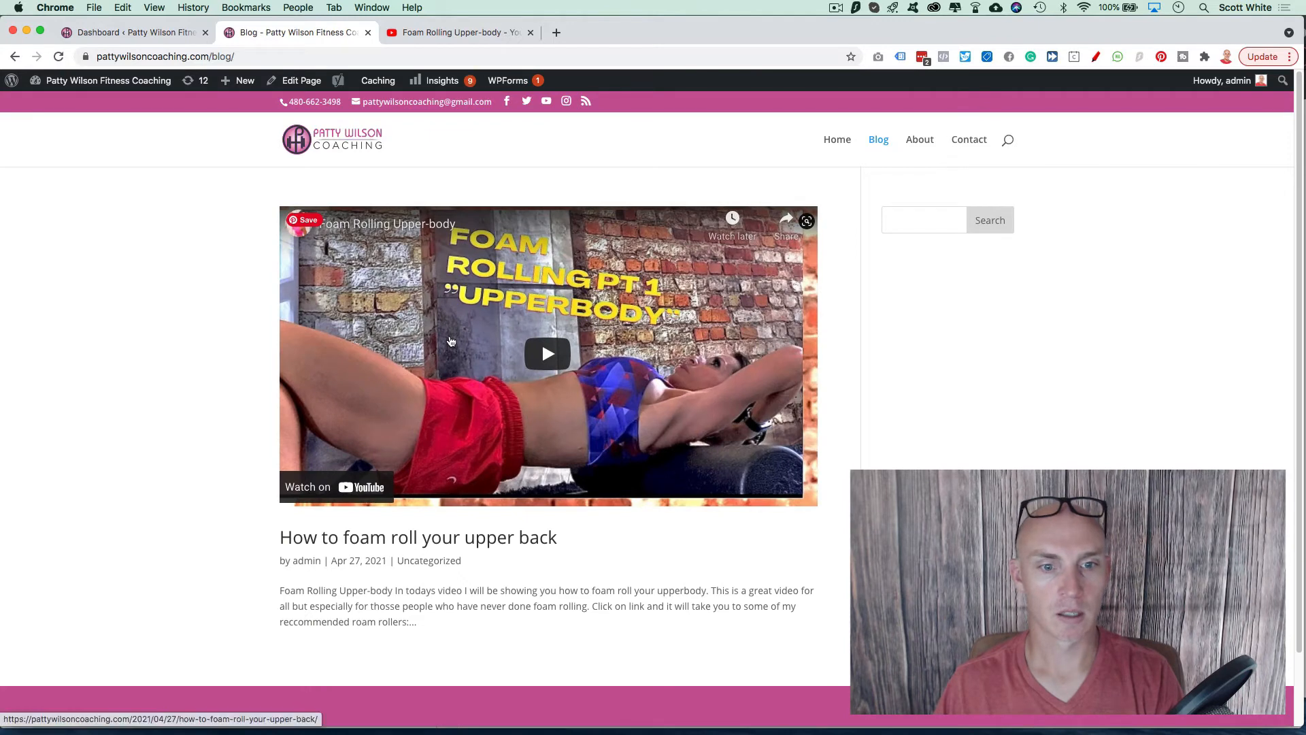
{"action": "left_click", "coordinate": [451, 341]}
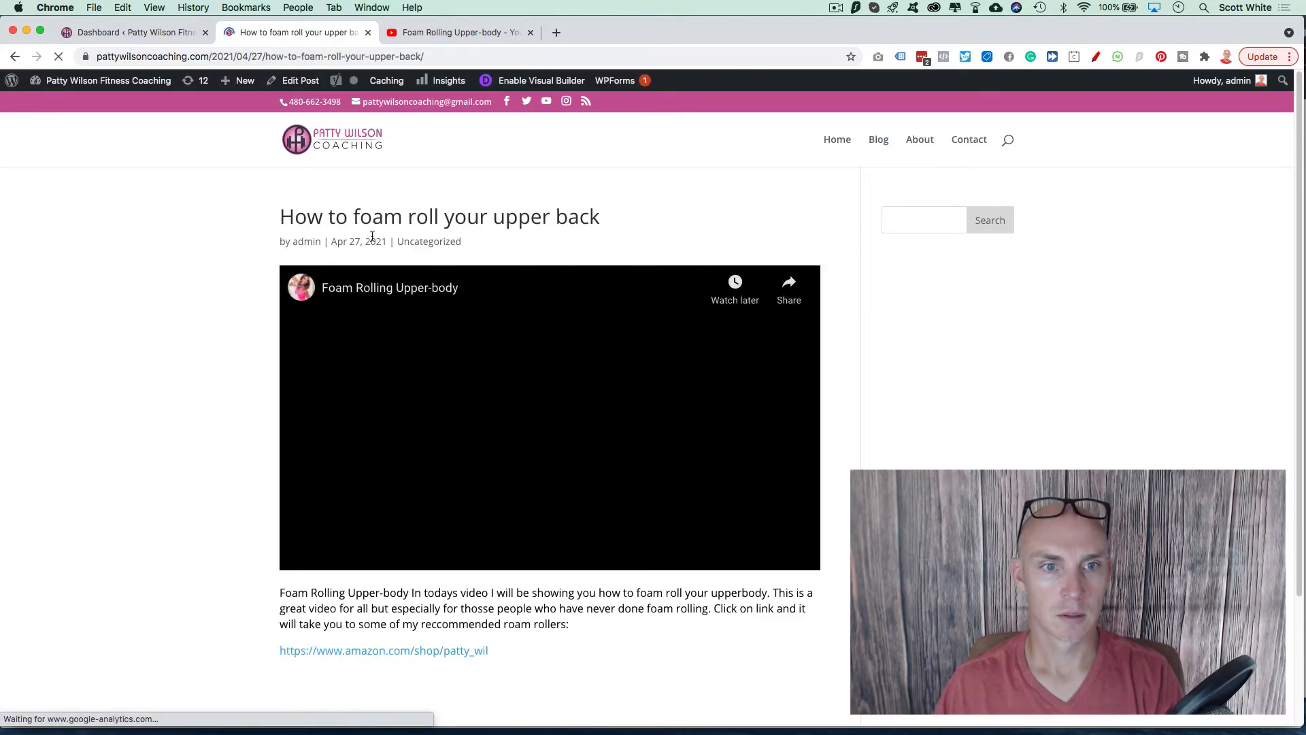
{"action": "scroll", "coordinate": [475, 456], "scroll_direction": "down", "scroll_amount": 5}
{"action": "scroll", "coordinate": [723, 245], "scroll_direction": "up", "scroll_amount": 5}
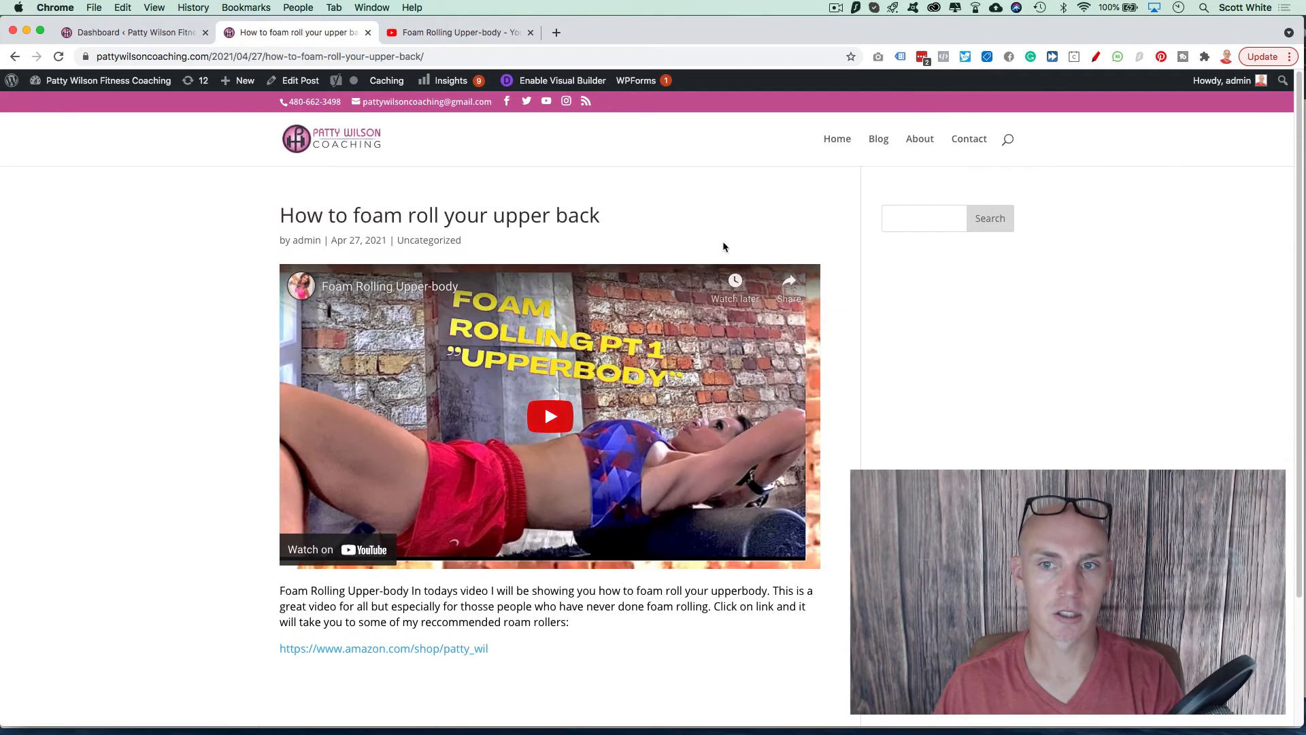
{"action": "scroll", "coordinate": [521, 299], "scroll_direction": "down", "scroll_amount": 5}
{"action": "scroll", "coordinate": [521, 299], "scroll_direction": "up", "scroll_amount": 5}
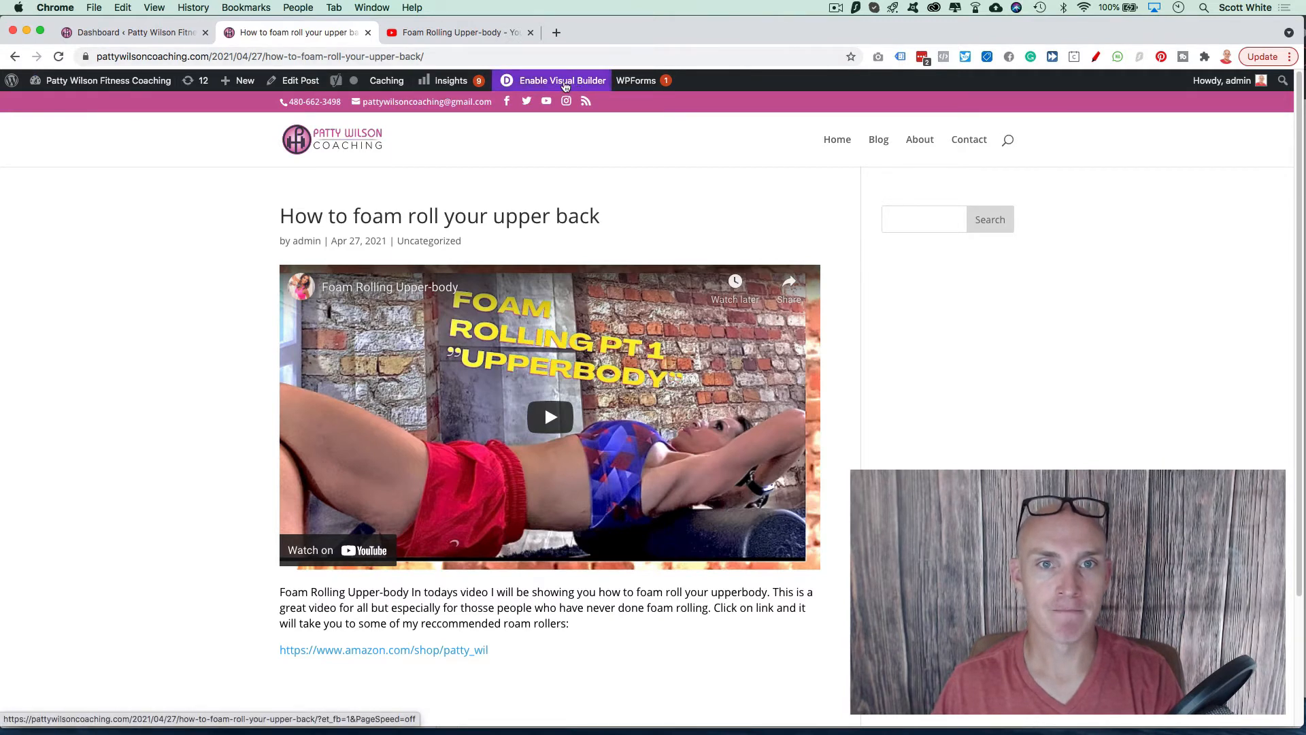
Start a new blog post and copy the URL of the "Foam rolling for spine and phone neck!" video on YouTube, pausing playback
{"action": "mouse_move", "coordinate": [239, 80]}
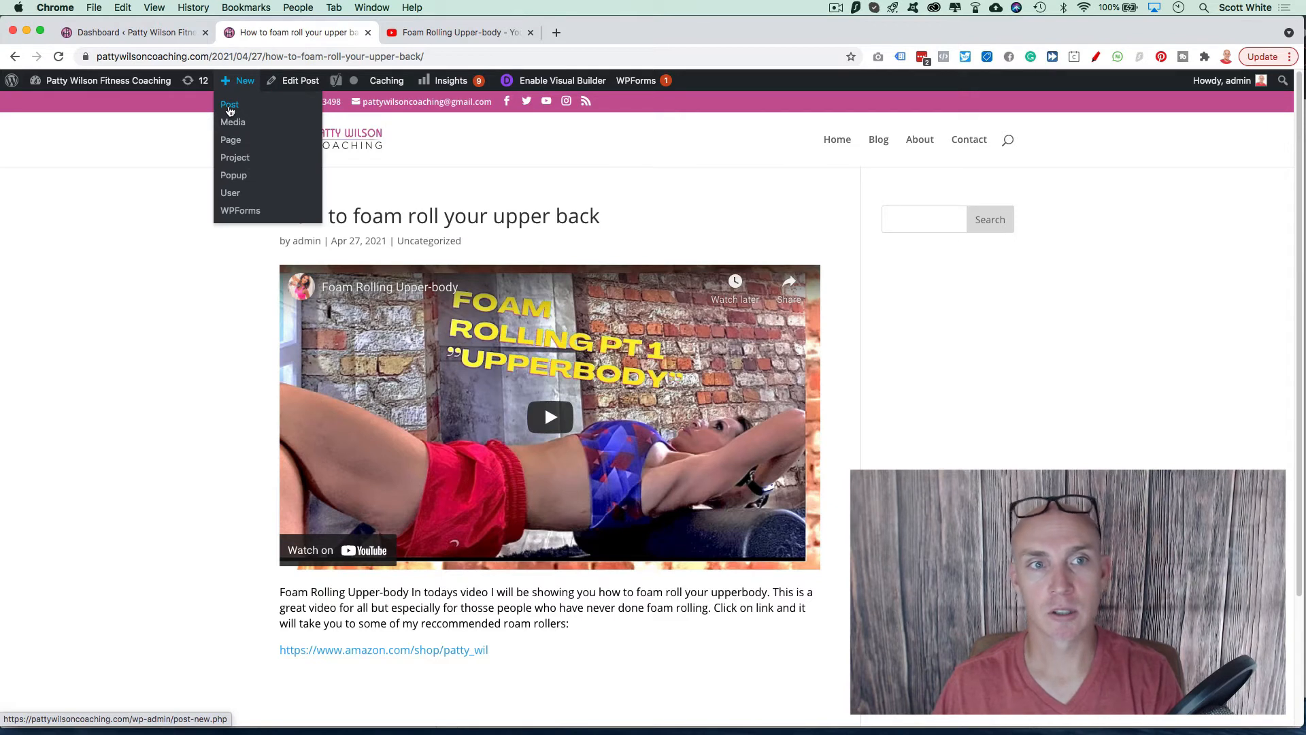
{"action": "left_click", "coordinate": [230, 109]}
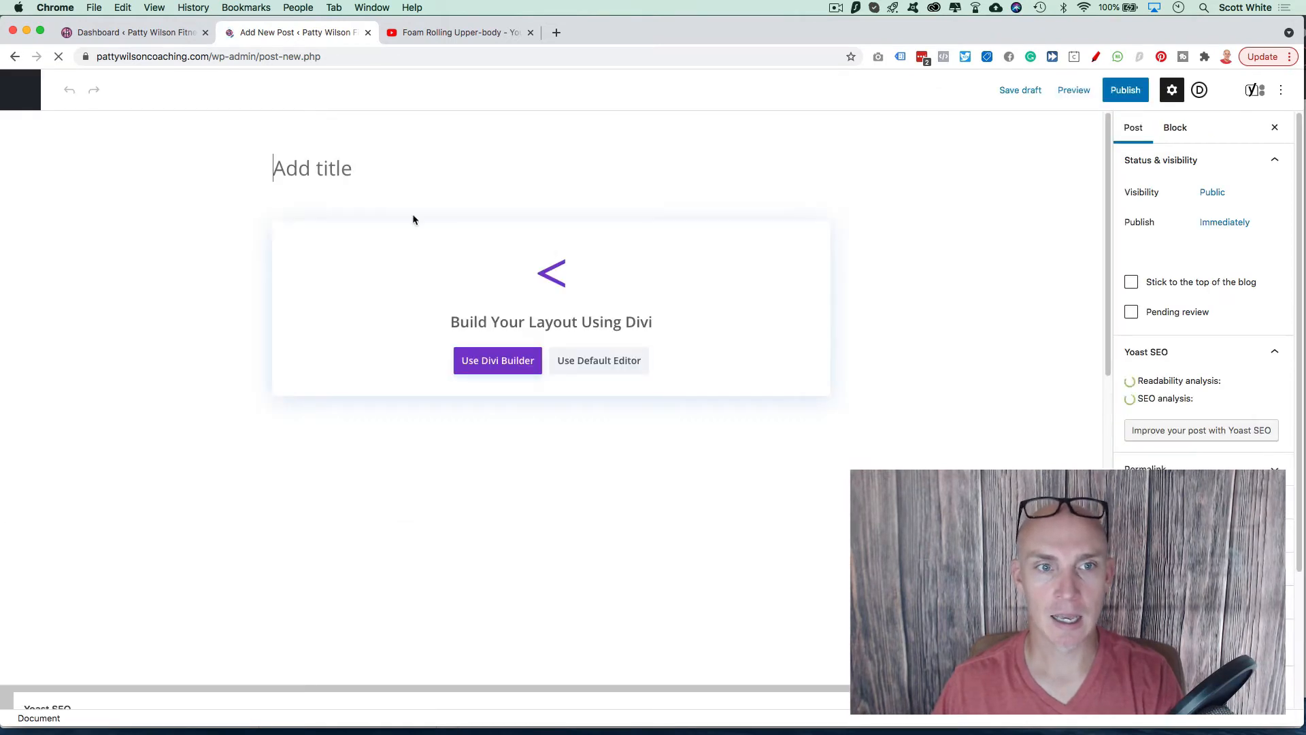
{"action": "left_click", "coordinate": [479, 32]}
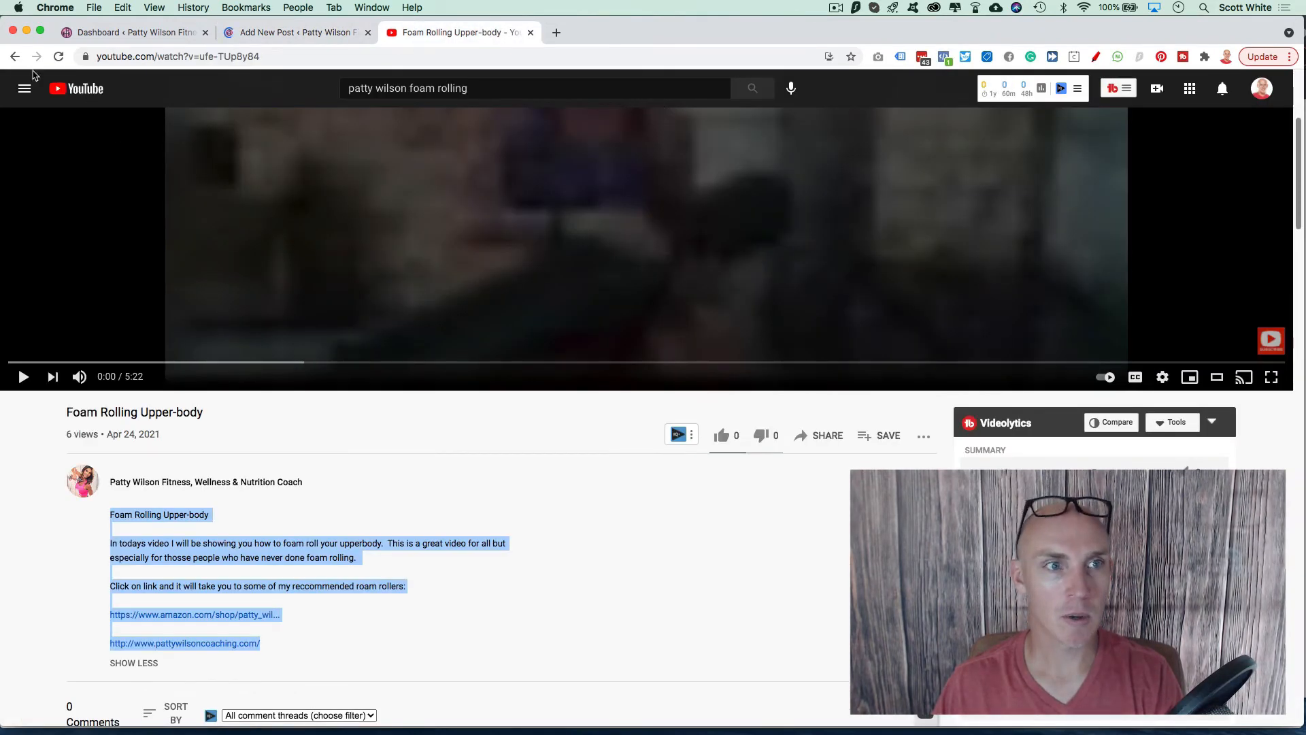
{"action": "left_click", "coordinate": [15, 57]}
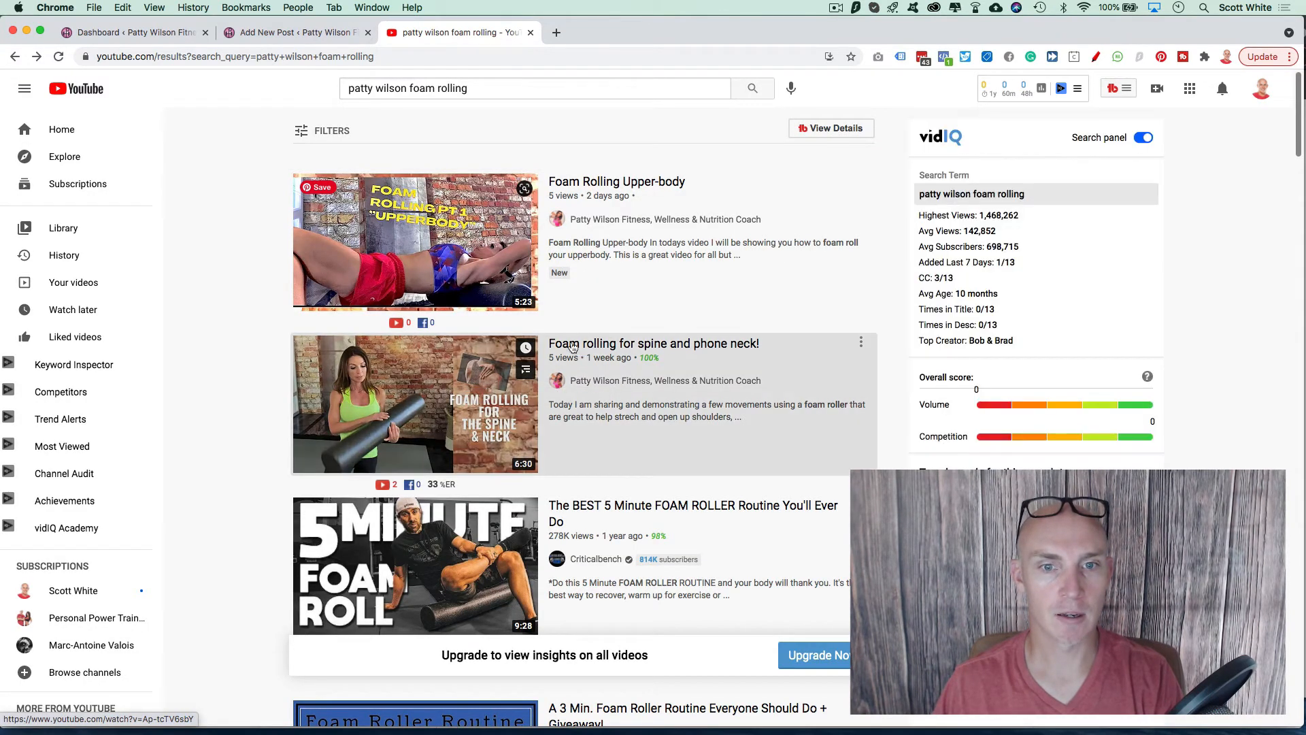
{"action": "left_click", "coordinate": [630, 355]}
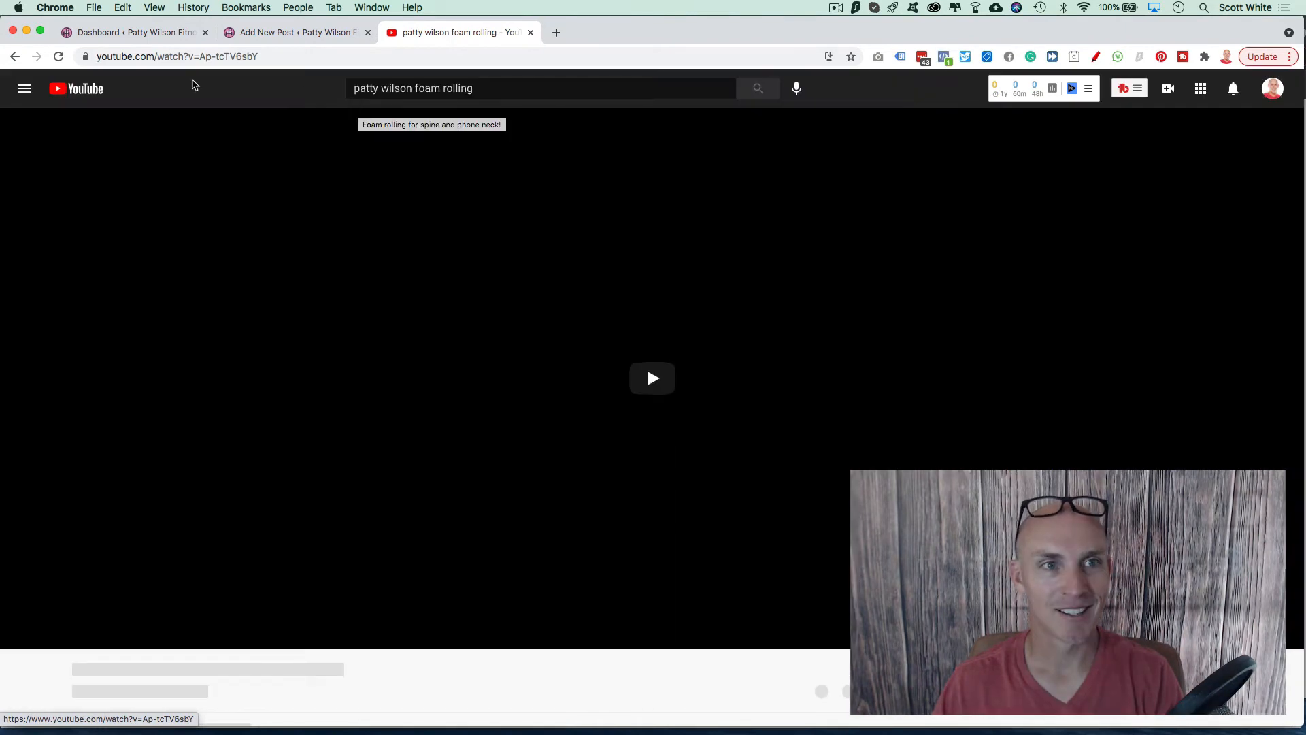
{"action": "left_click", "coordinate": [249, 59]}
{"action": "key", "text": "super+c"}
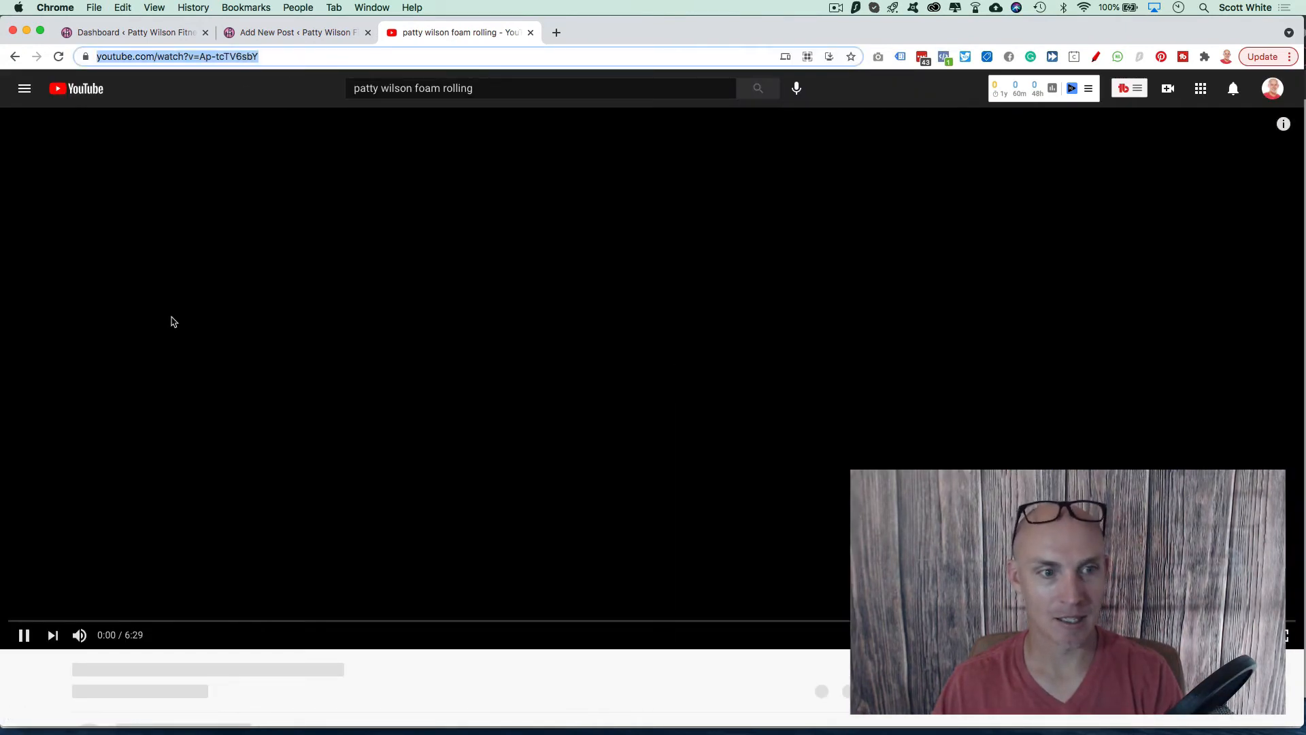
{"action": "left_click", "coordinate": [27, 639]}
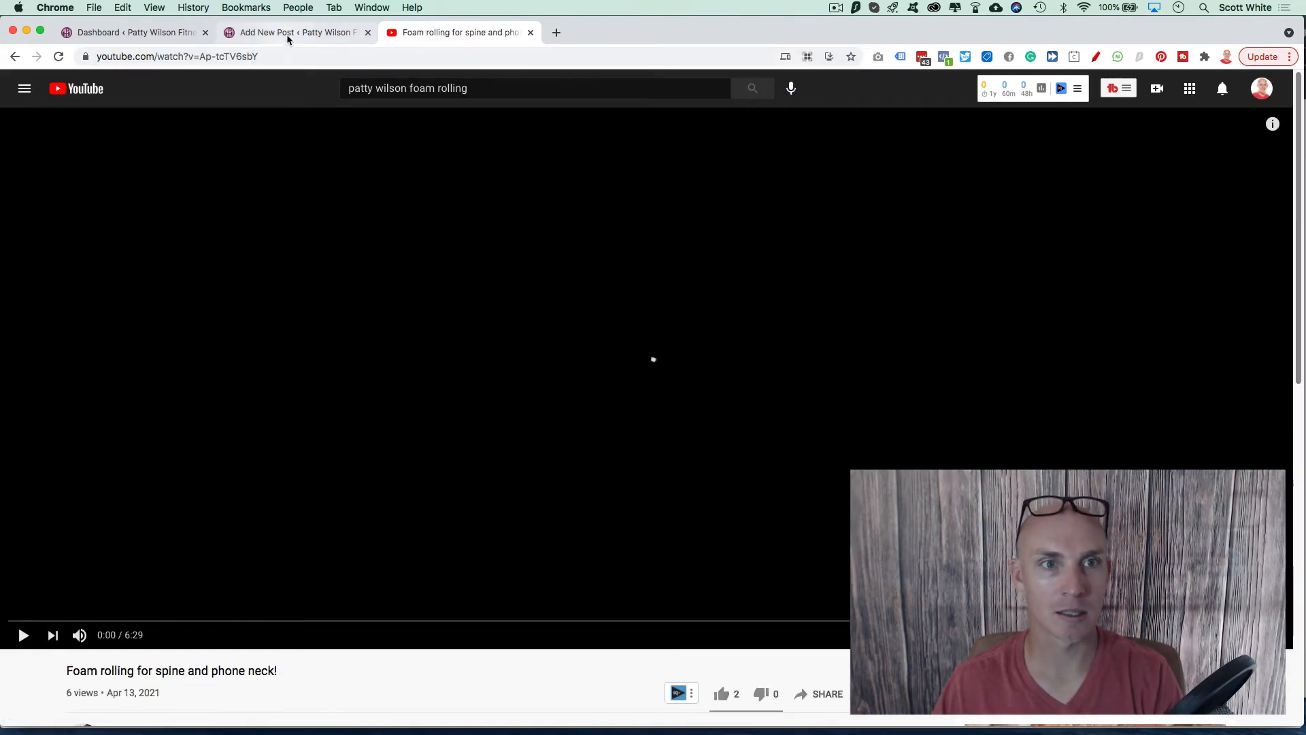
Title the new WordPress post "Foam rolling for your spine and phone neck", matching the wording of the YouTube video
{"action": "left_click", "coordinate": [287, 35]}
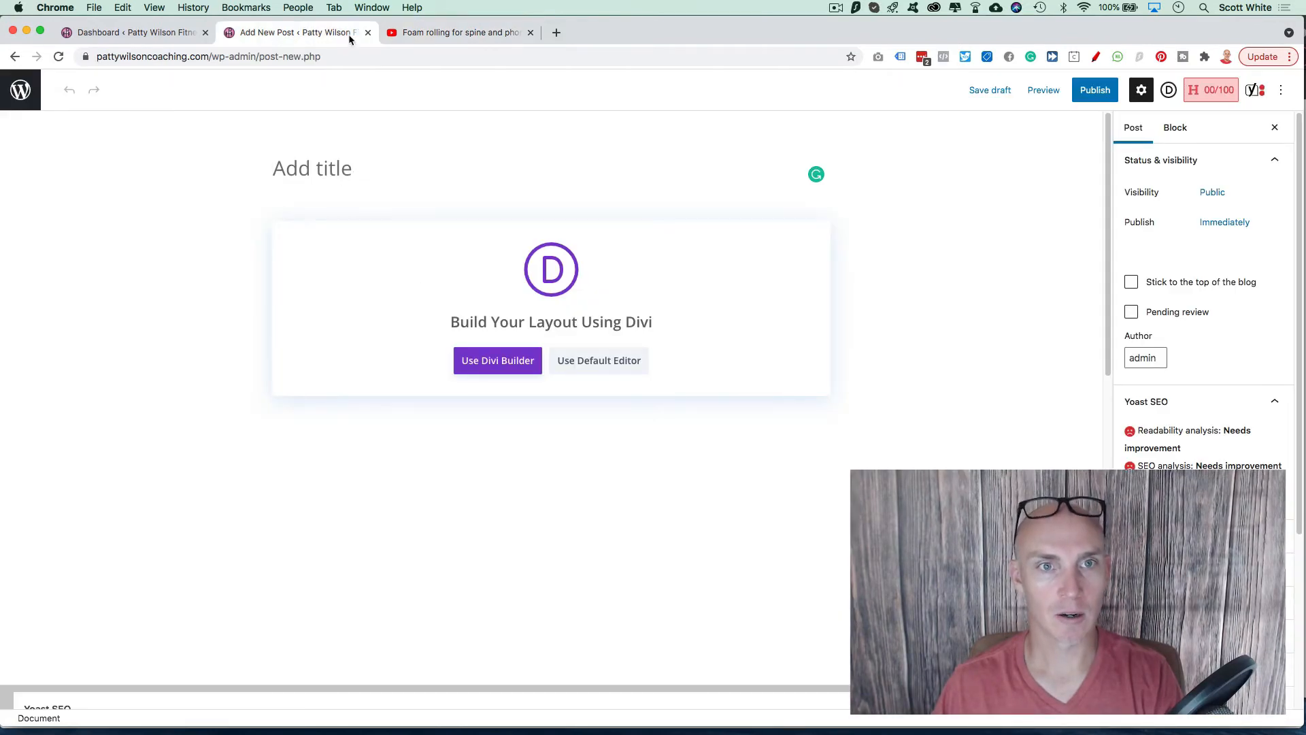
{"action": "left_click", "coordinate": [425, 35]}
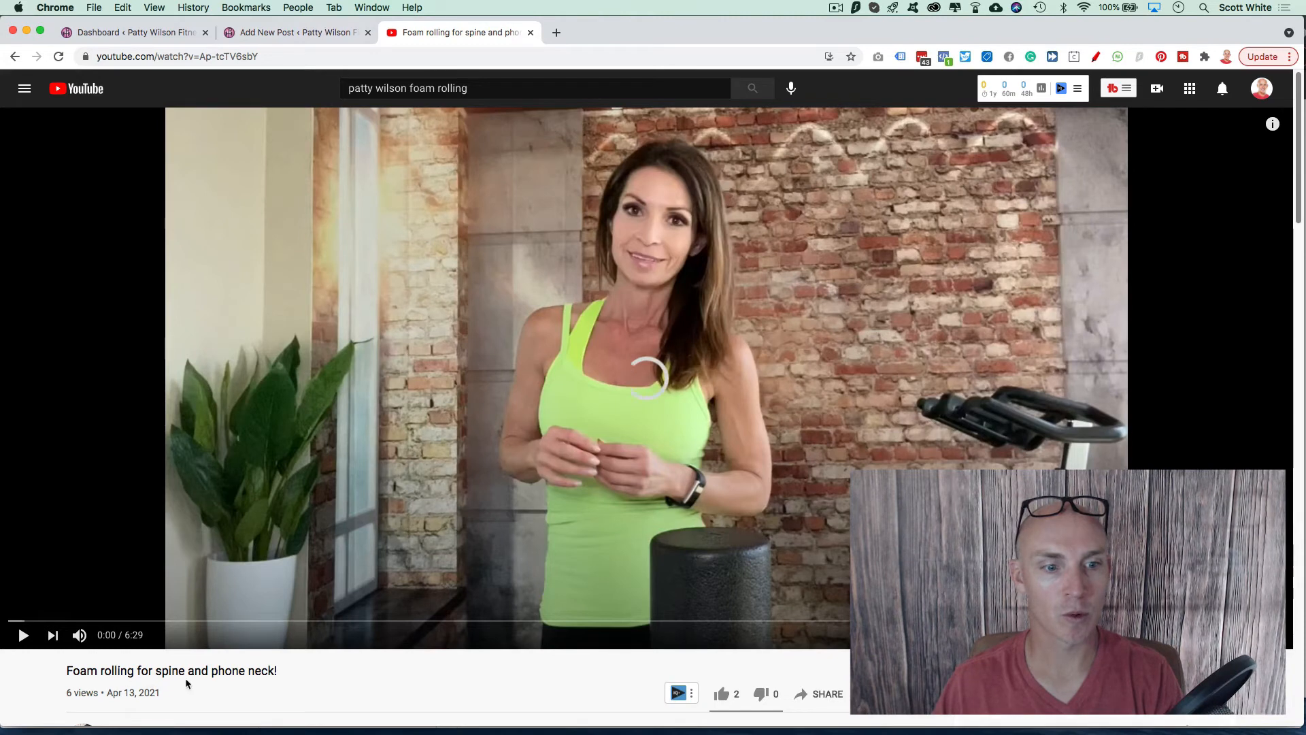
{"action": "left_click", "coordinate": [270, 34]}
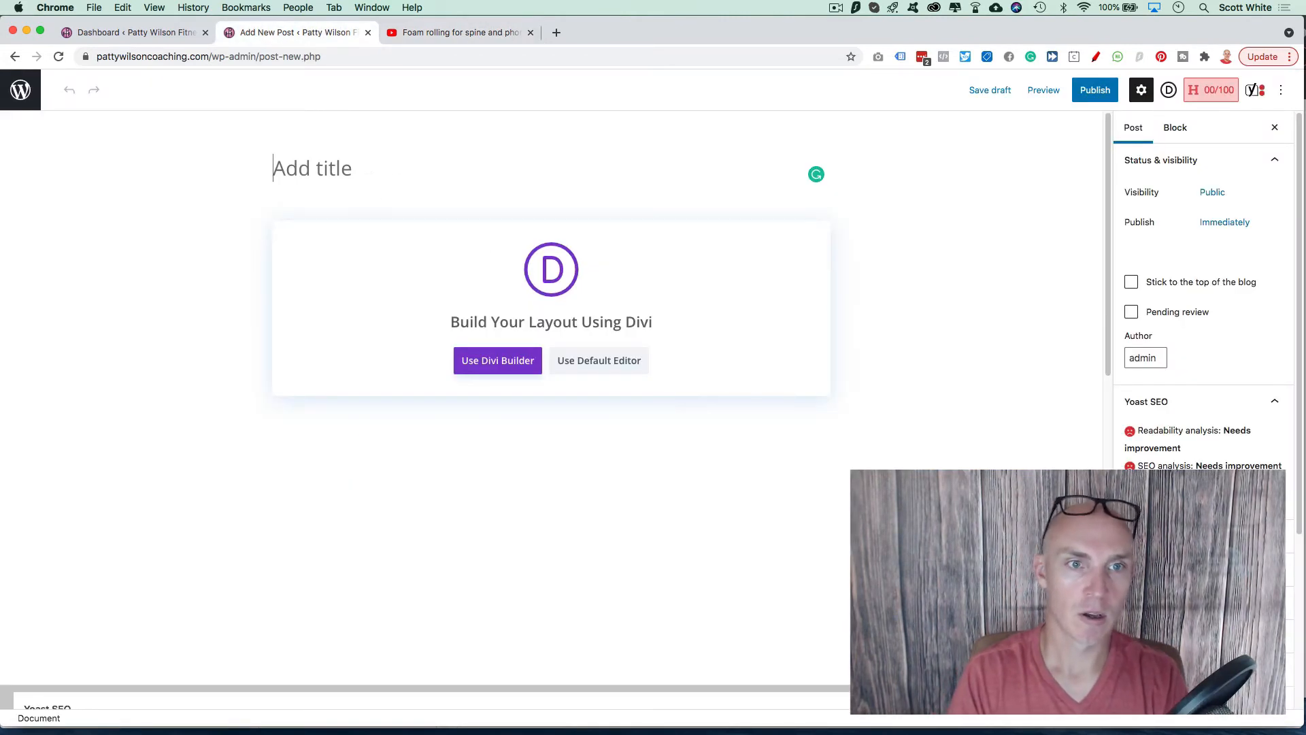
{"action": "type", "text": "P"}
{"action": "key", "text": "BackSpace"}
{"action": "type", "text": "Foam R"}
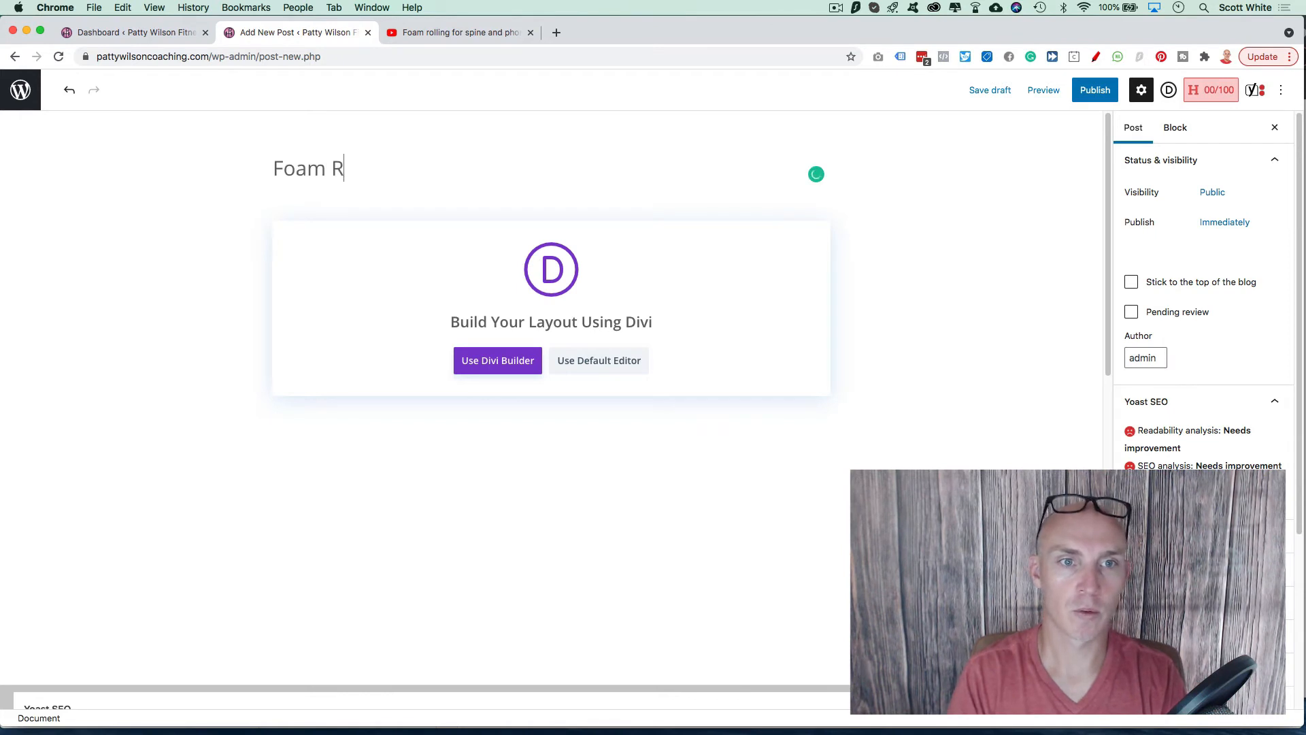
{"action": "type", "text": "olling "}
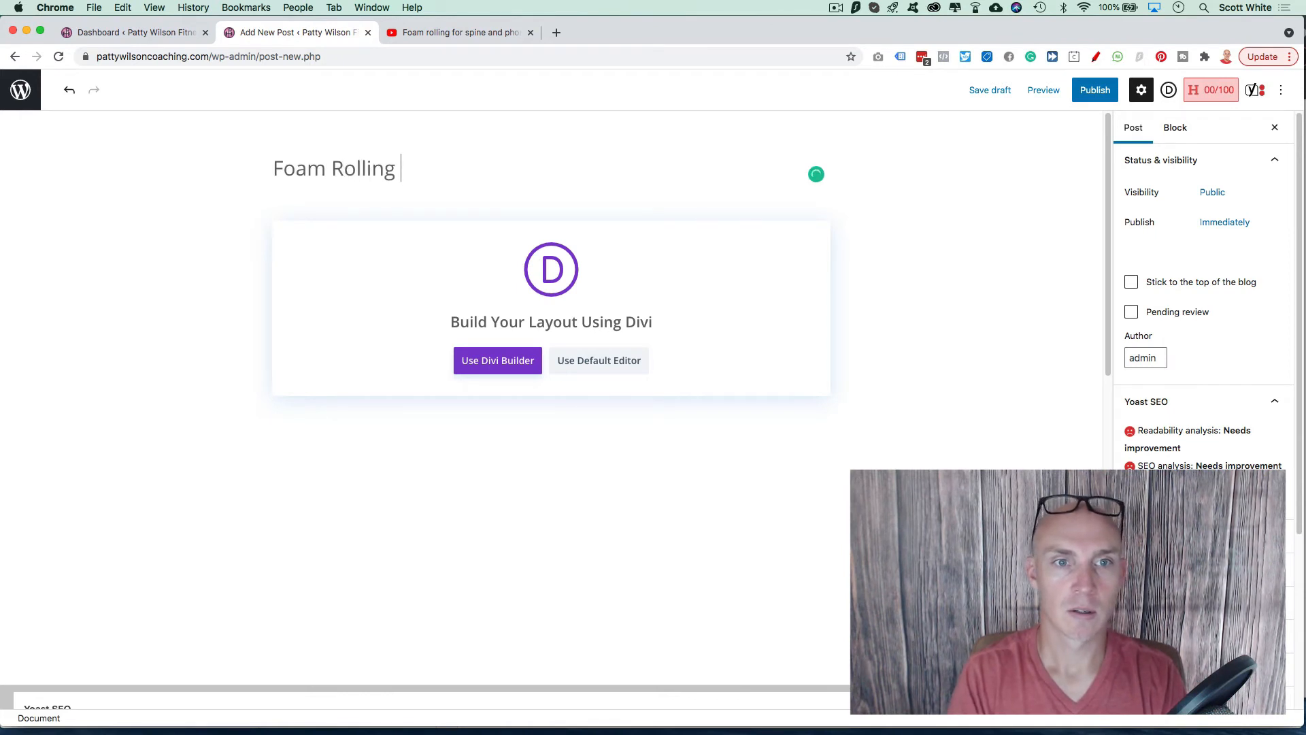
{"action": "type", "text": "for your spine and phone k"}
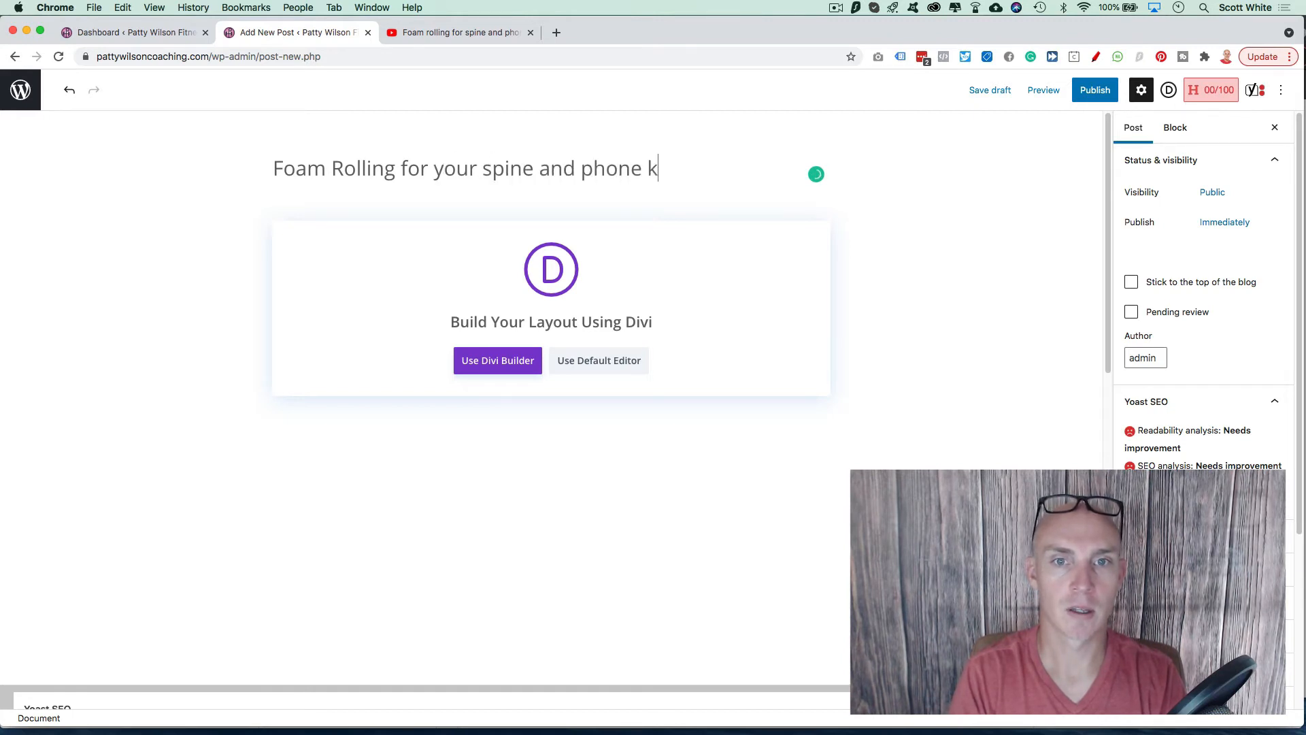
{"action": "key", "text": "BackSpace"}
{"action": "type", "text": "nk"}
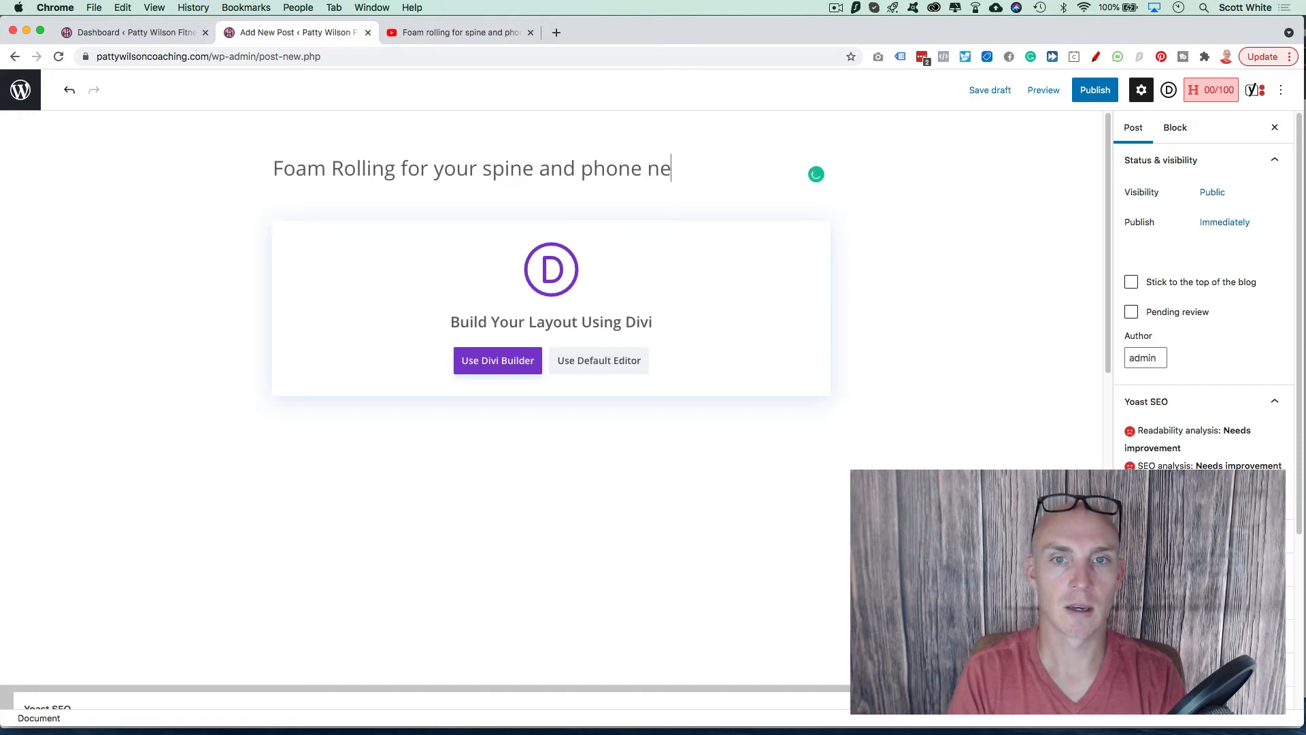
{"action": "type", "text": "ck"}
{"action": "left_click_drag", "start_coordinate": [331, 169], "coordinate": [344, 169]}
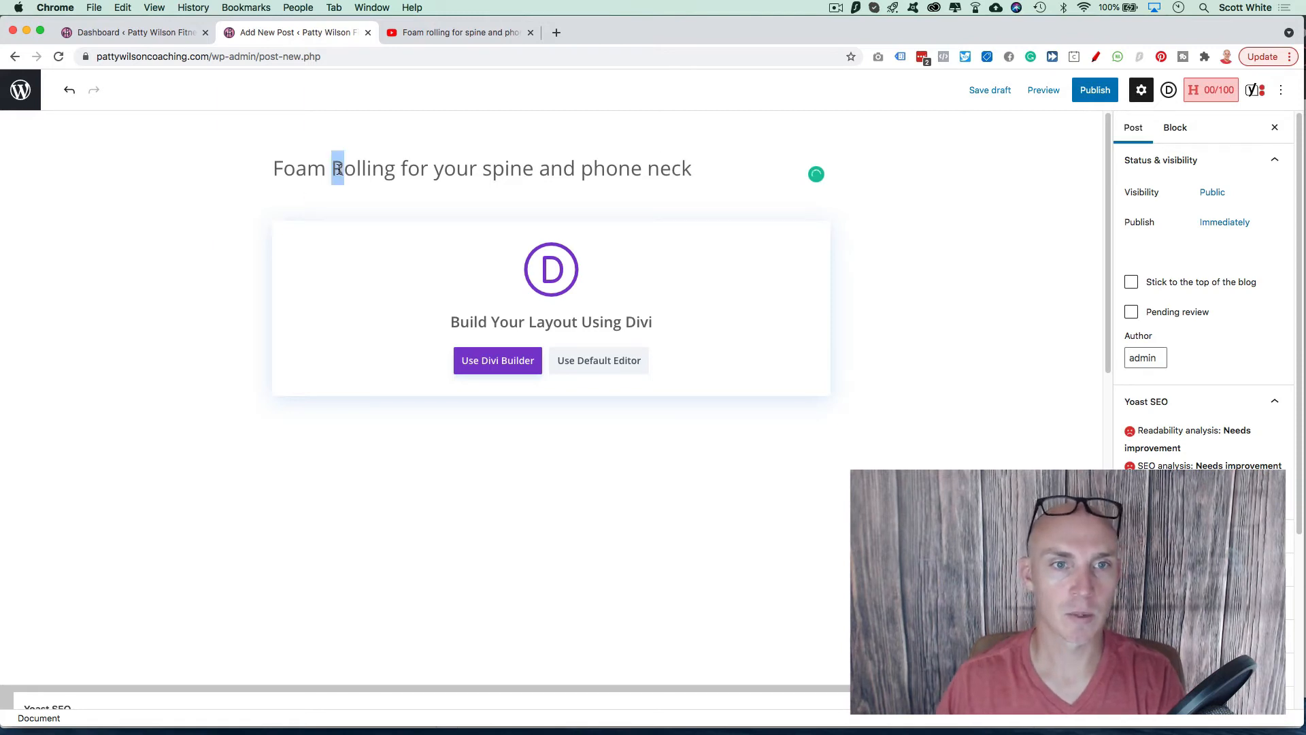
{"action": "type", "text": "r"}
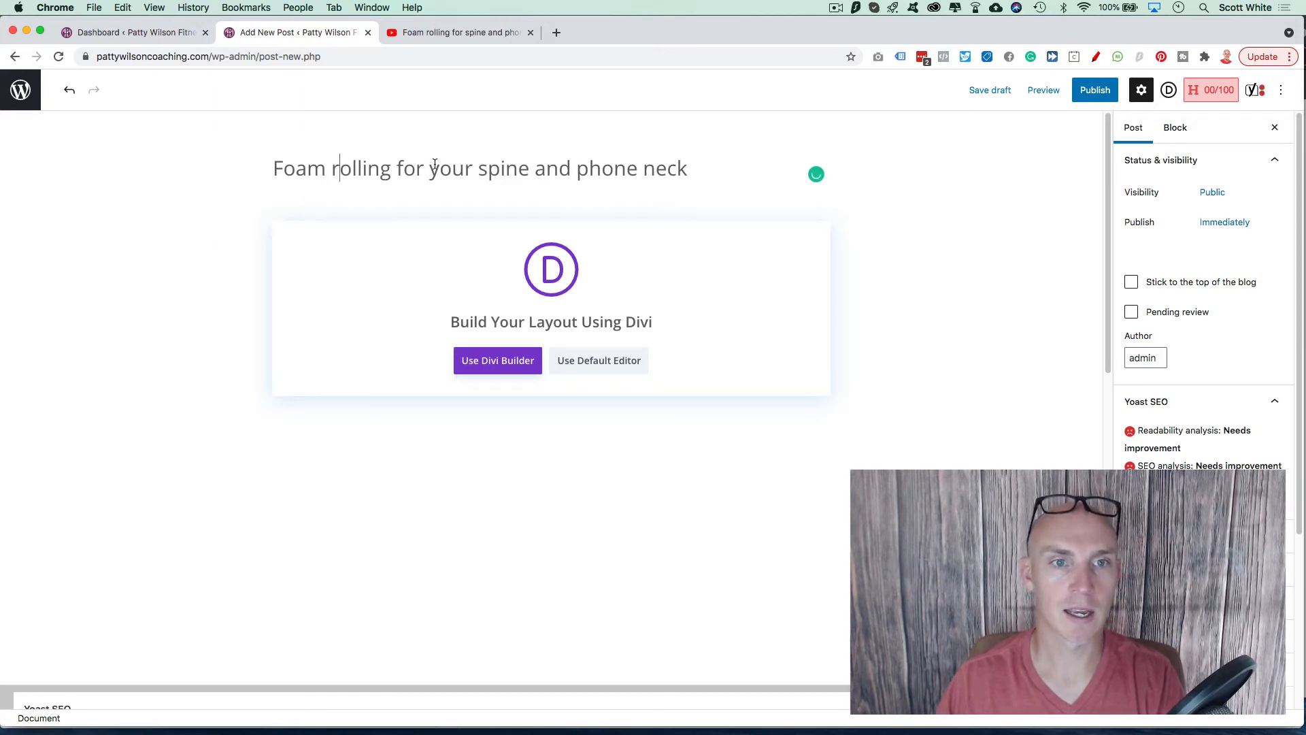
Publish the spine and phone neck post and open it in the Divi Builder
{"action": "left_click", "coordinate": [1096, 90]}
{"action": "left_click", "coordinate": [1156, 91]}
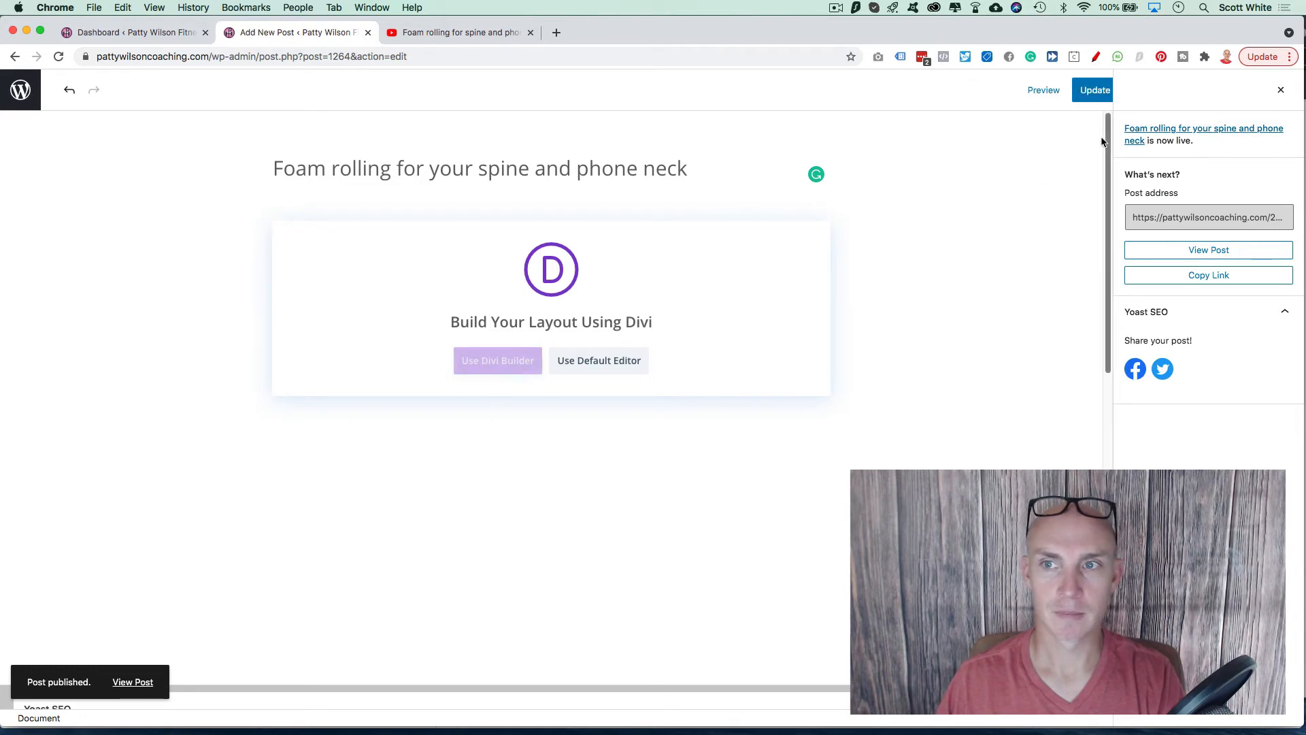
{"action": "left_click", "coordinate": [497, 361]}
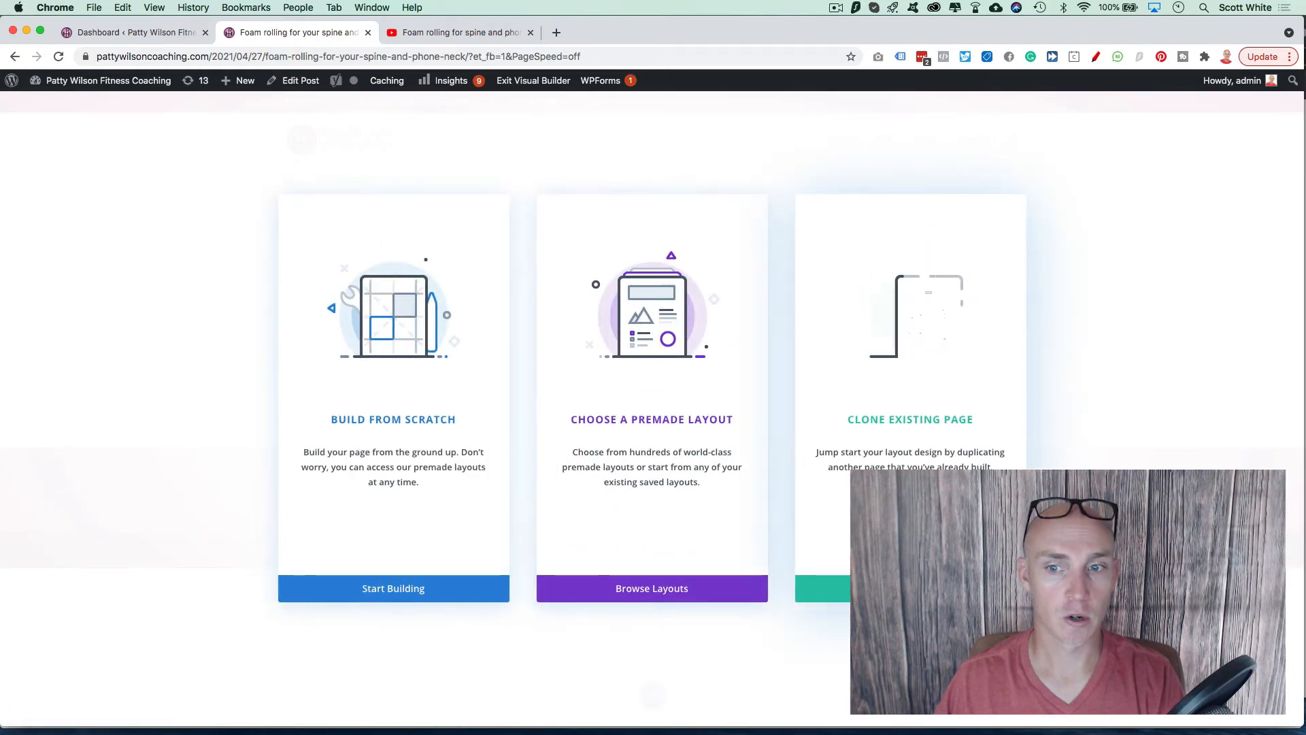
{"action": "left_click", "coordinate": [884, 340]}
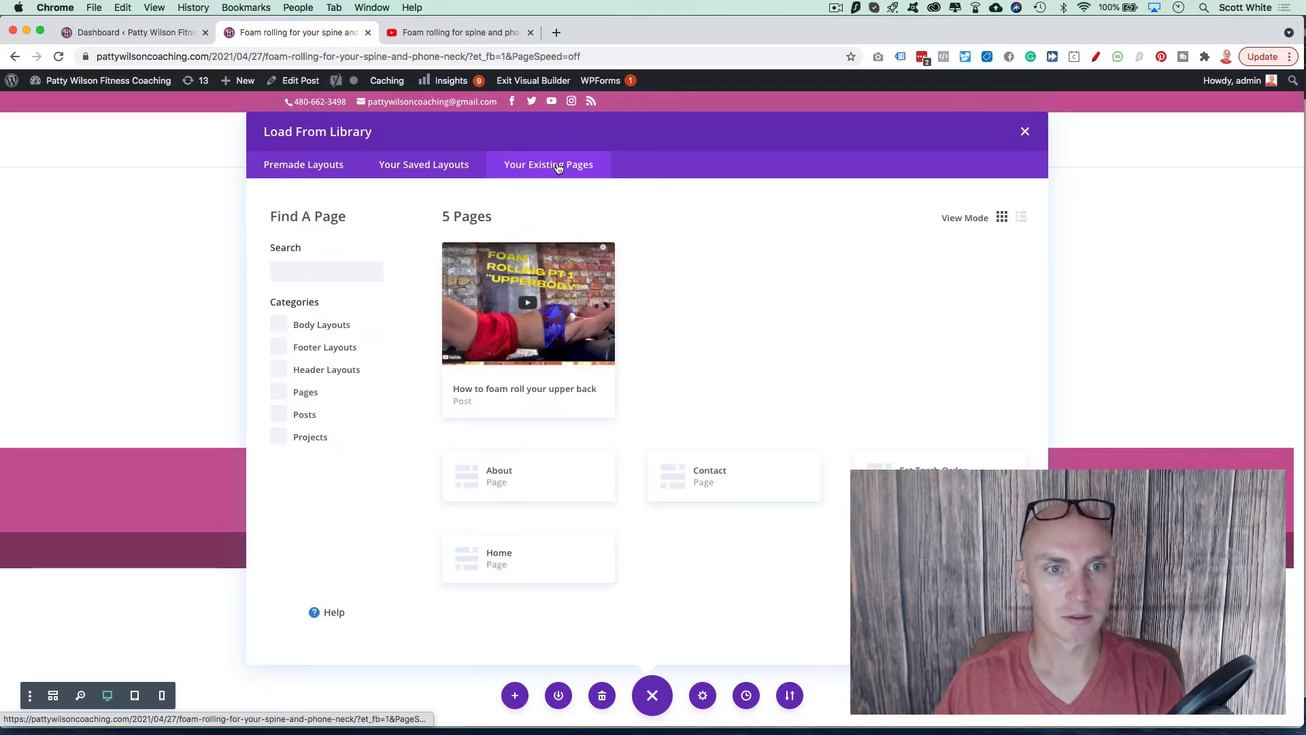
{"action": "left_click", "coordinate": [517, 298]}
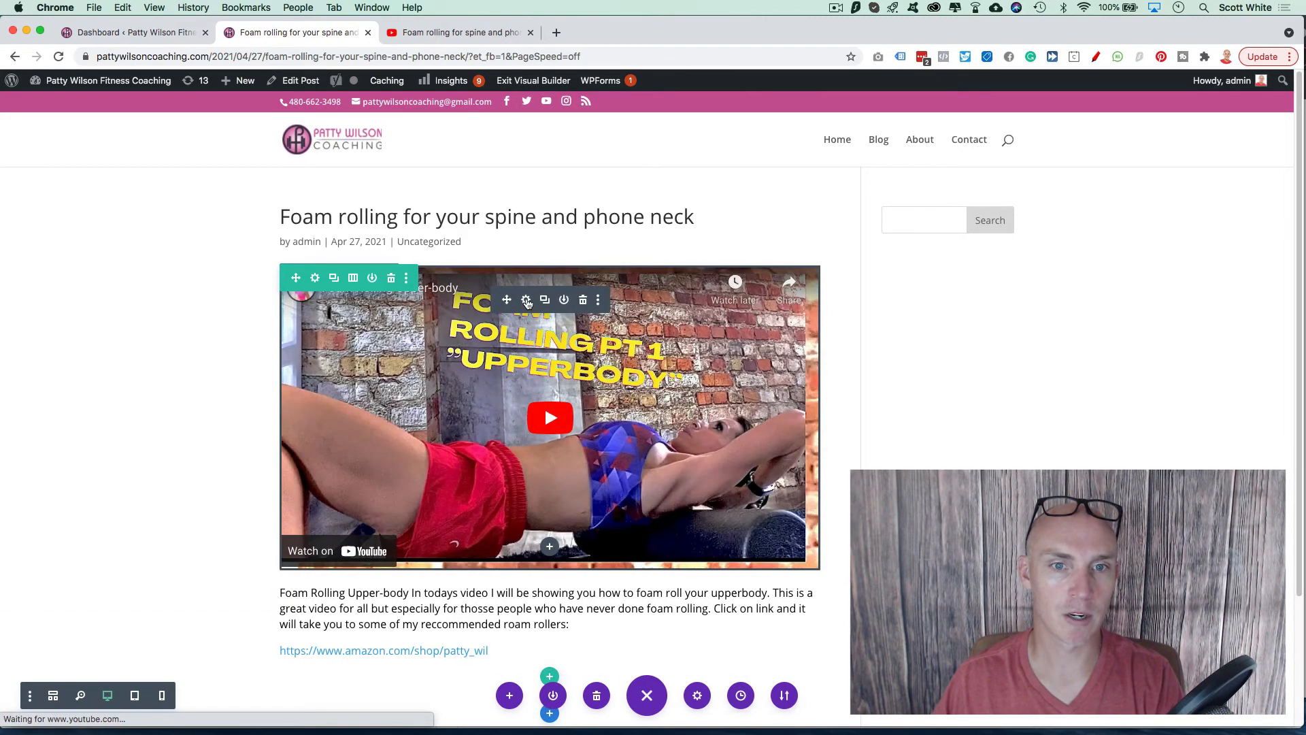
{"action": "left_click", "coordinate": [525, 298]}
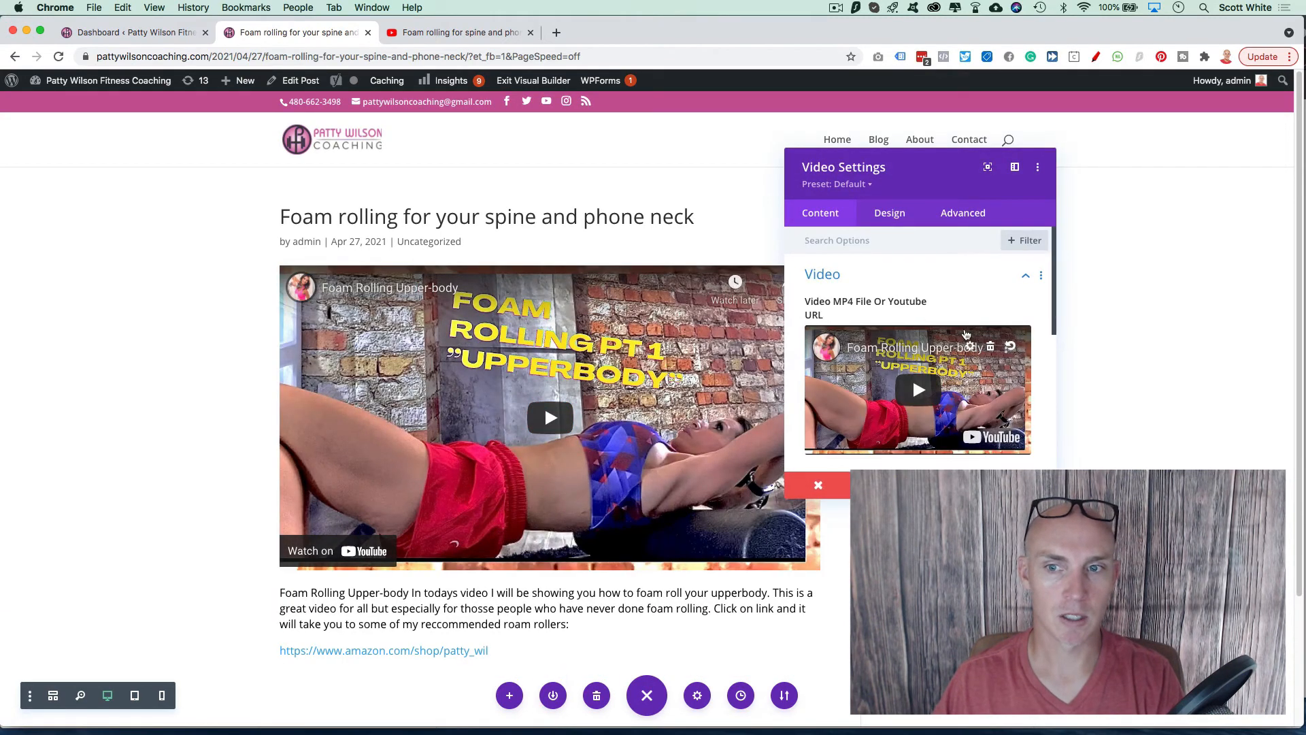
{"action": "left_click", "coordinate": [971, 347]}
{"action": "left_click", "coordinate": [209, 130]}
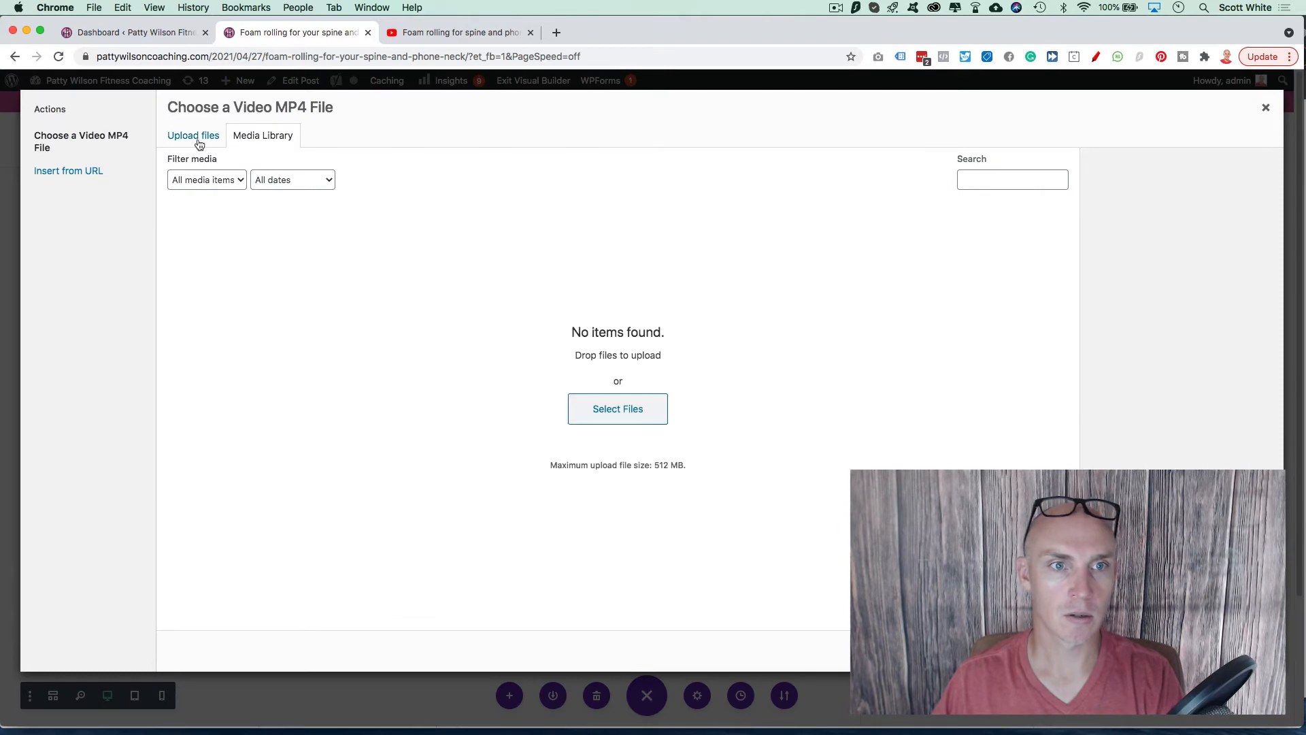
{"action": "left_click", "coordinate": [79, 170]}
{"action": "triple_click", "coordinate": [320, 154]}
{"action": "key", "text": "super+v"}
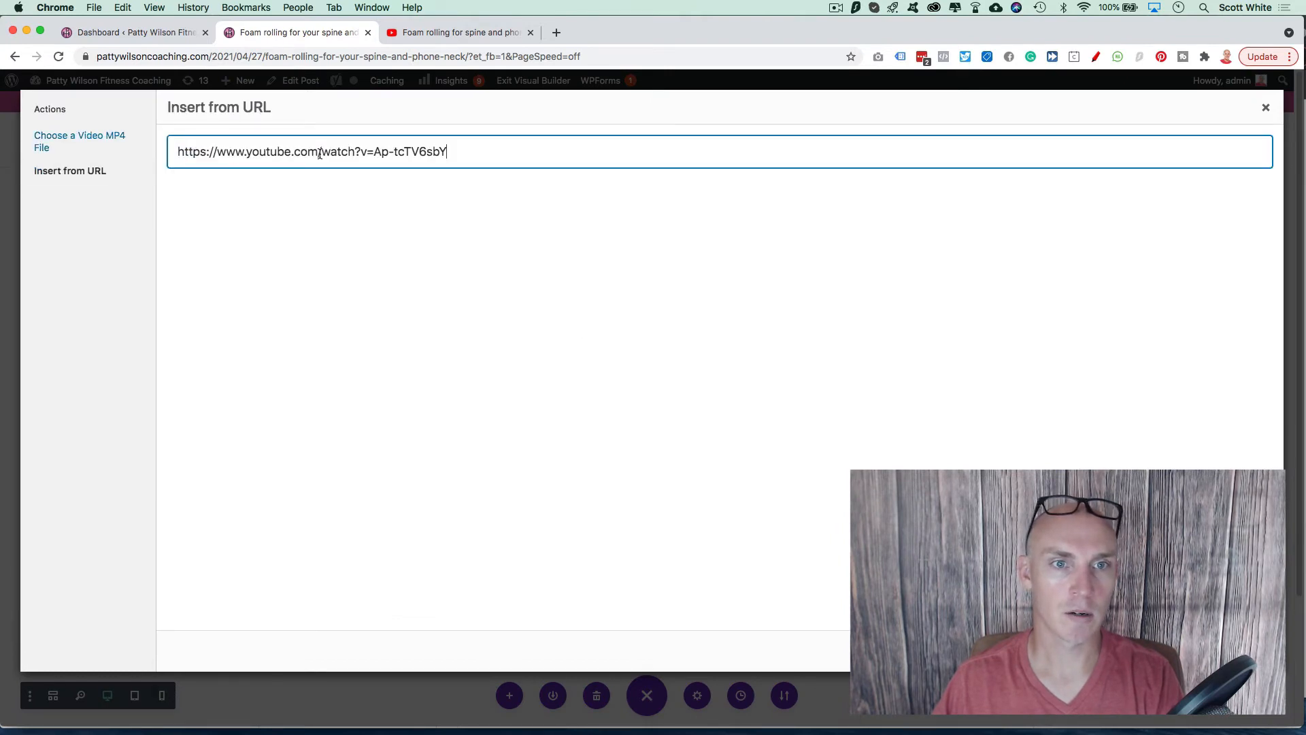
{"action": "left_click", "coordinate": [1232, 651]}
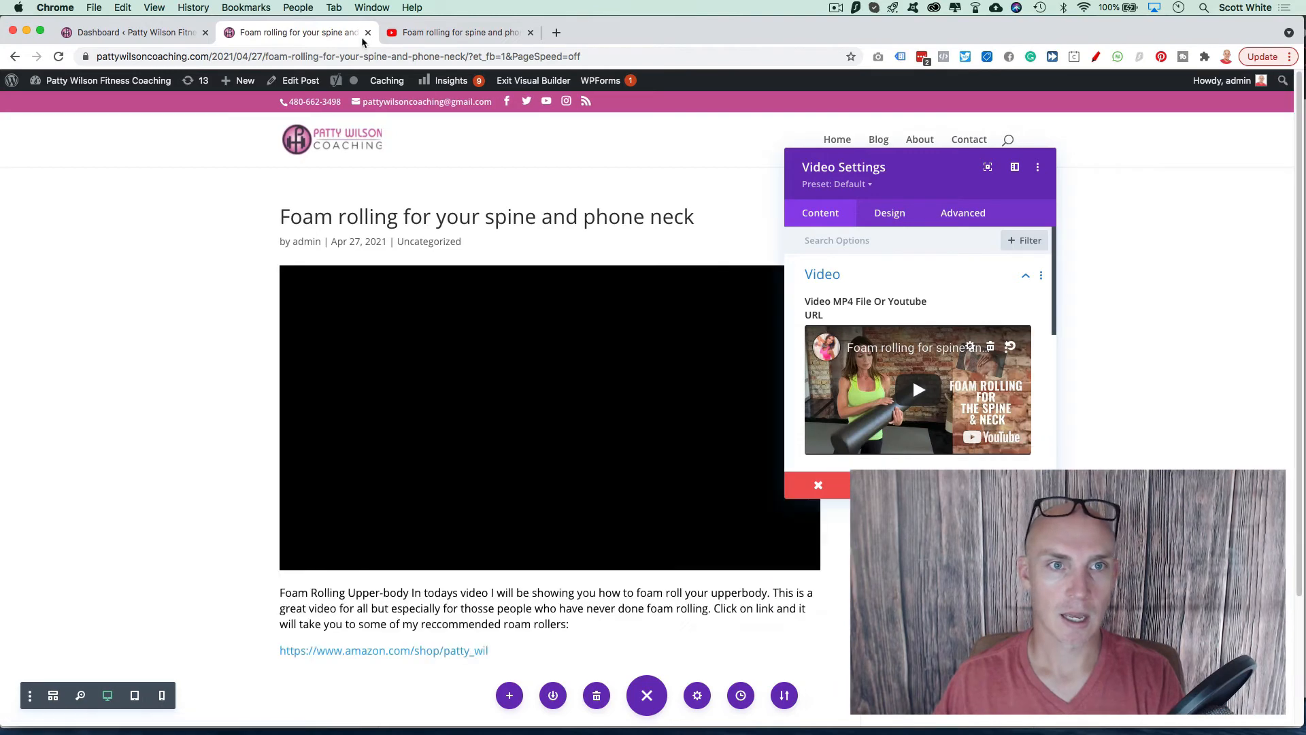
Copy the full description of the "Foam rolling for spine and phone neck!" video on YouTube, including the legal disclaimer
{"action": "left_click", "coordinate": [447, 34]}
{"action": "scroll", "coordinate": [149, 338], "scroll_direction": "down", "scroll_amount": 8}
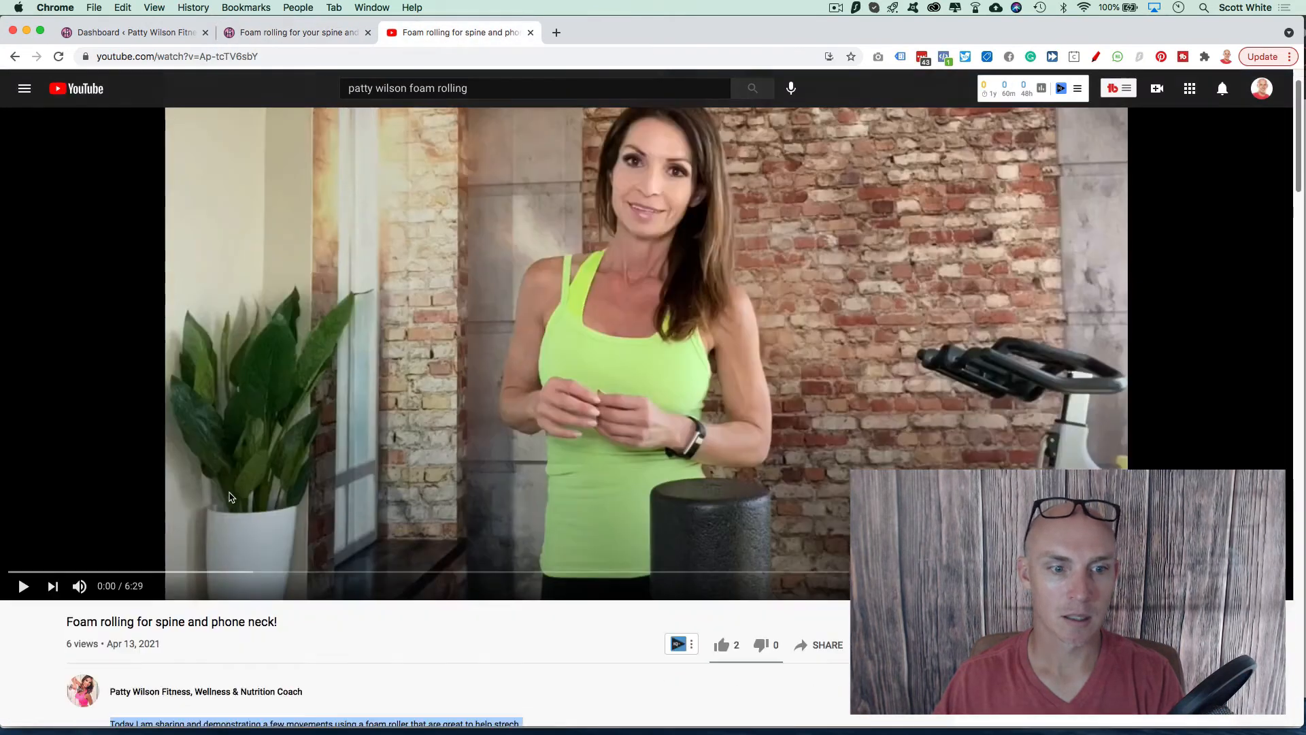
{"action": "left_click", "coordinate": [149, 334]}
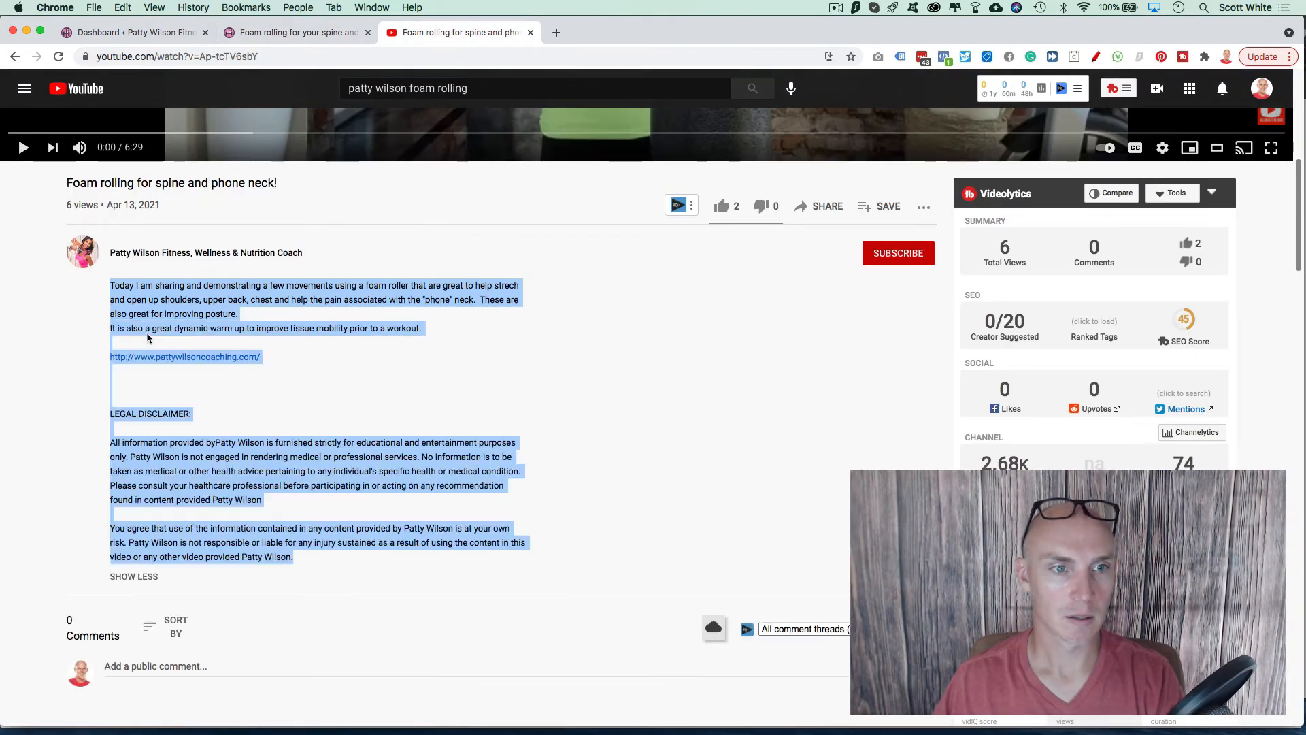
{"action": "left_click", "coordinate": [112, 285]}
{"action": "left_click_drag", "start_coordinate": [110, 283], "coordinate": [361, 558]}
{"action": "key", "text": "super+c"}
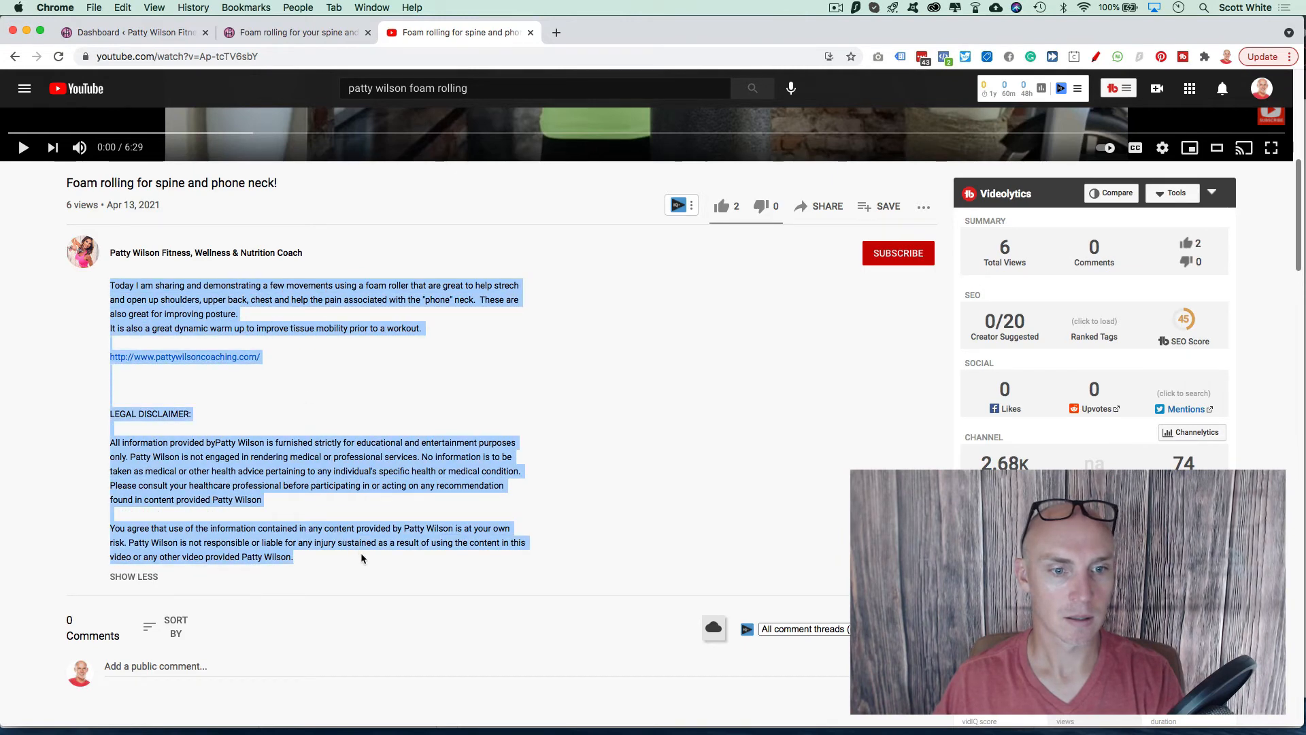
Return to the spine and phone neck post in the Divi Builder and close the video module's settings
{"action": "left_click", "coordinate": [276, 31]}
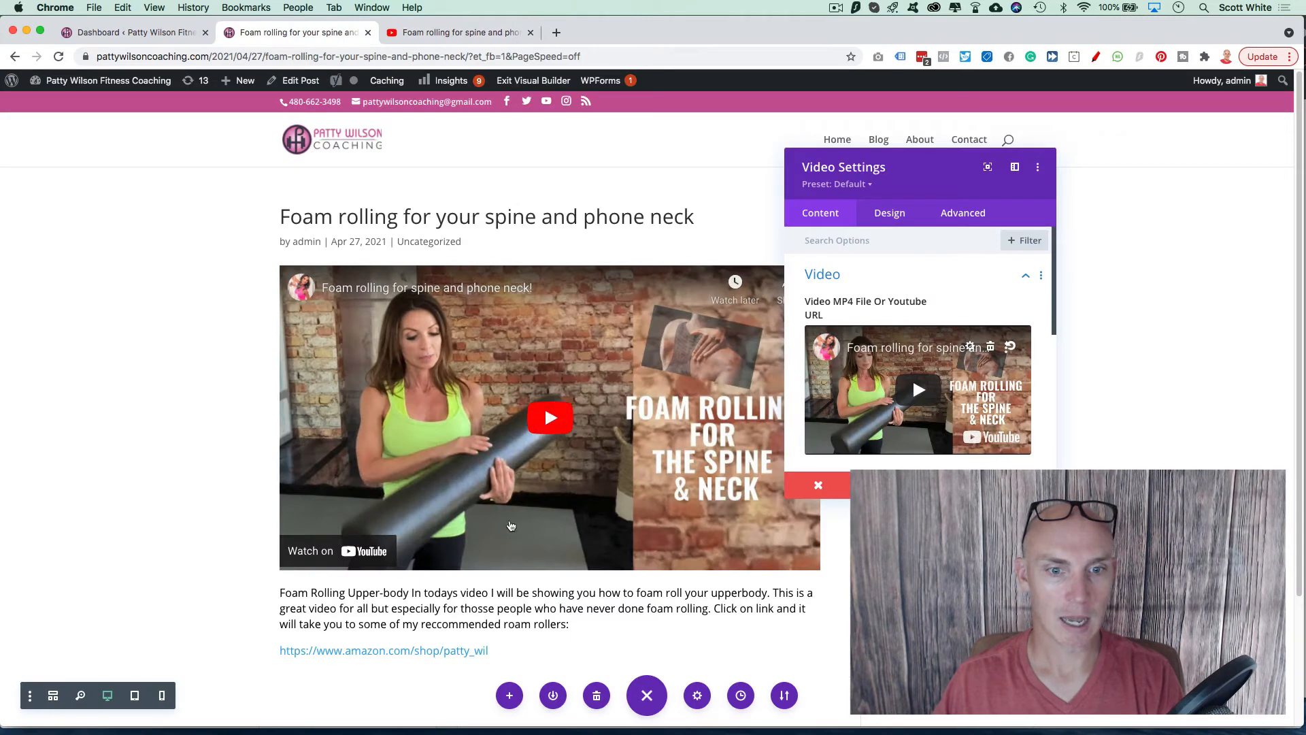
{"action": "scroll", "coordinate": [452, 535], "scroll_direction": "down", "scroll_amount": 1}
{"action": "left_click", "coordinate": [515, 553]}
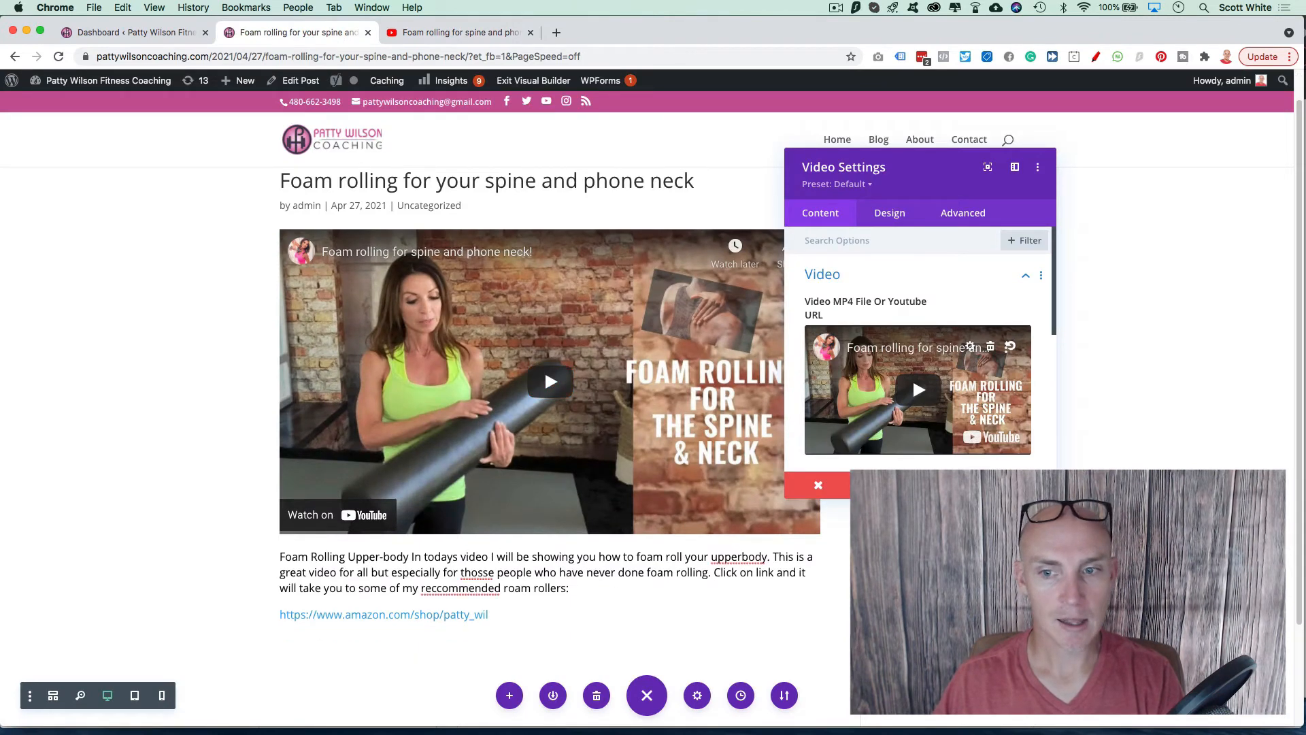
{"action": "scroll", "coordinate": [544, 370], "scroll_direction": "down", "scroll_amount": 3}
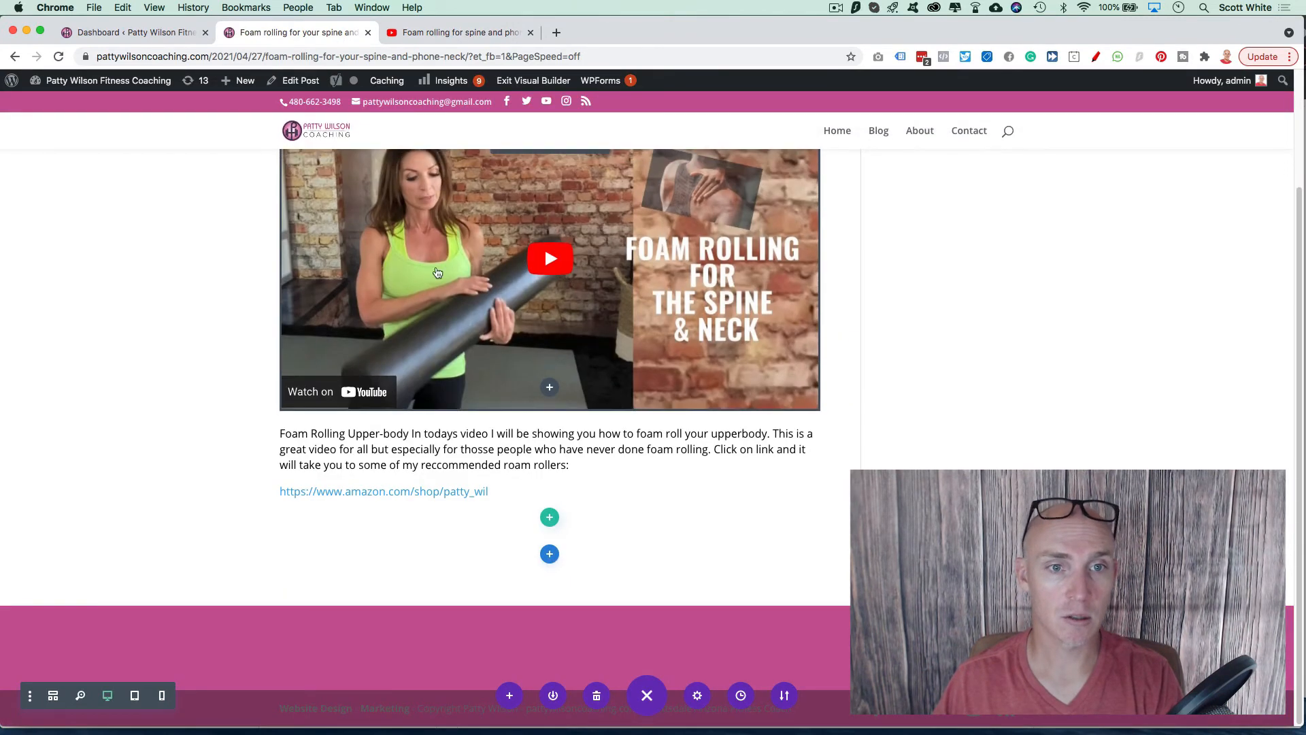
{"action": "left_click", "coordinate": [410, 449]}
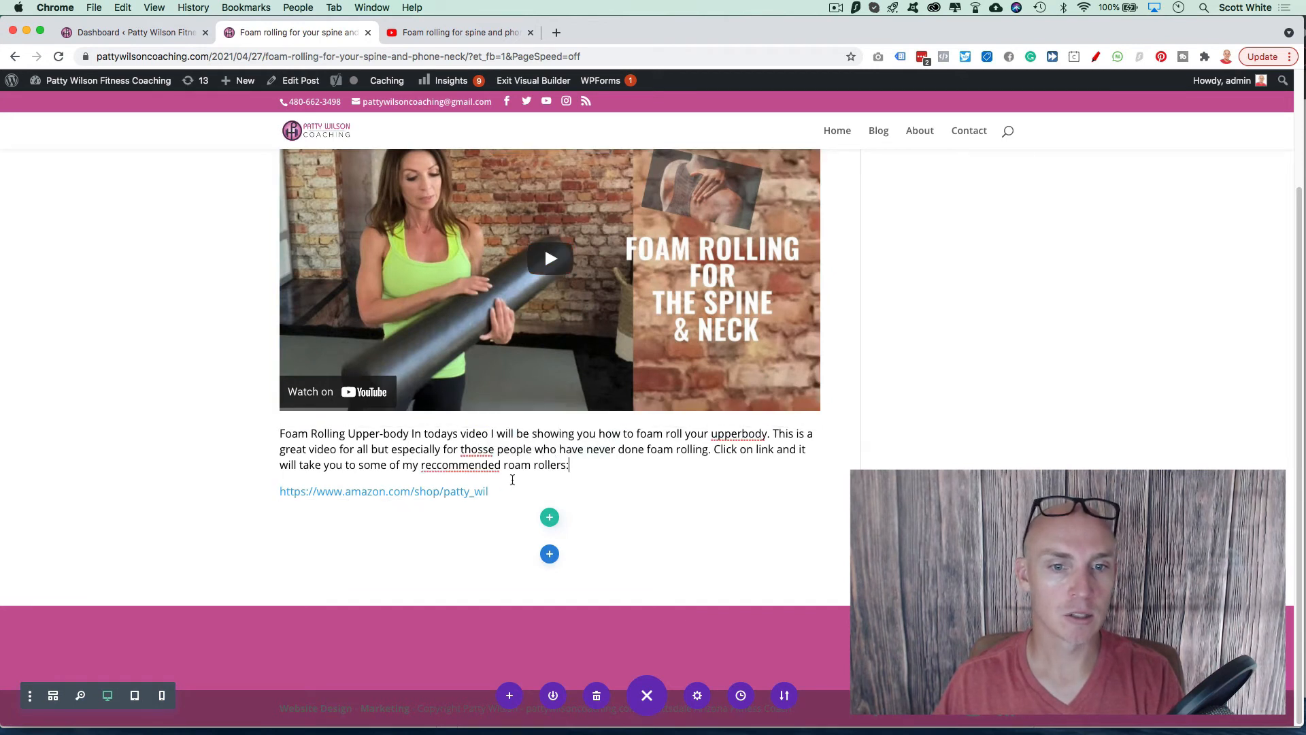
{"action": "triple_click", "coordinate": [508, 466]}
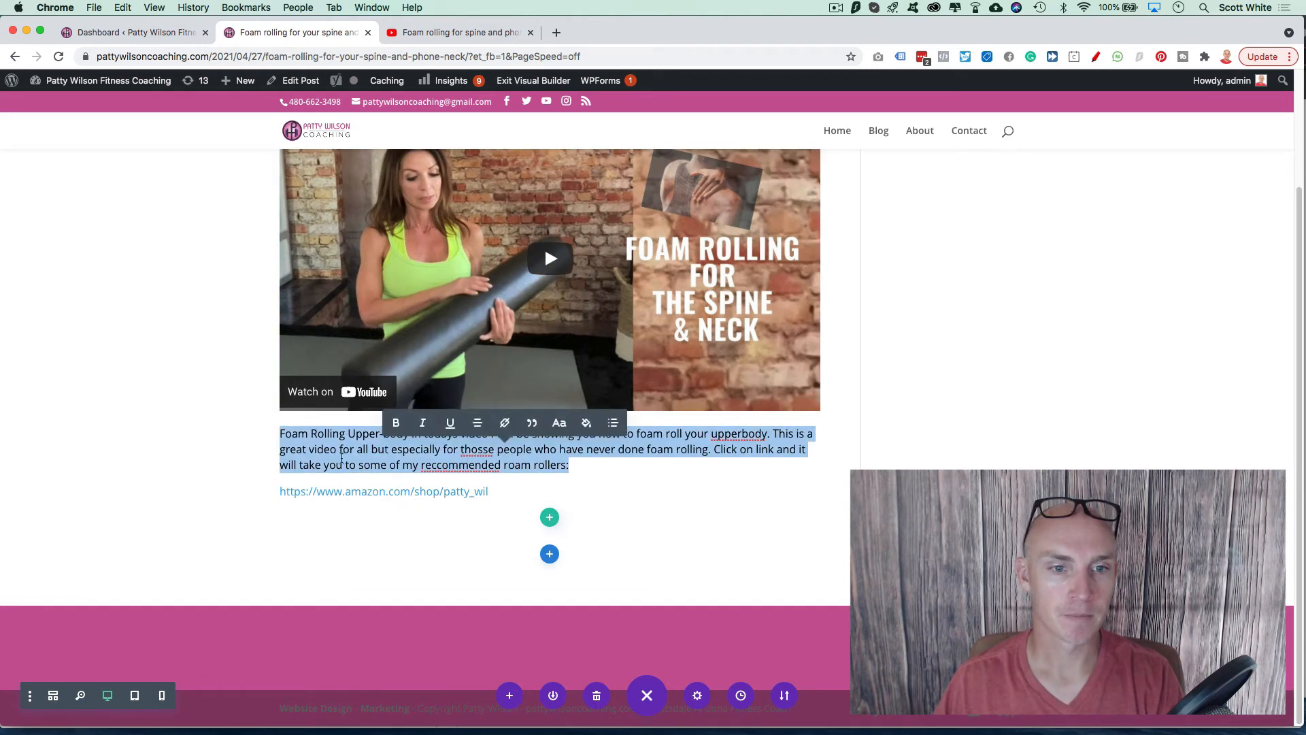
{"action": "left_click", "coordinate": [332, 450]}
{"action": "left_click", "coordinate": [183, 430]}
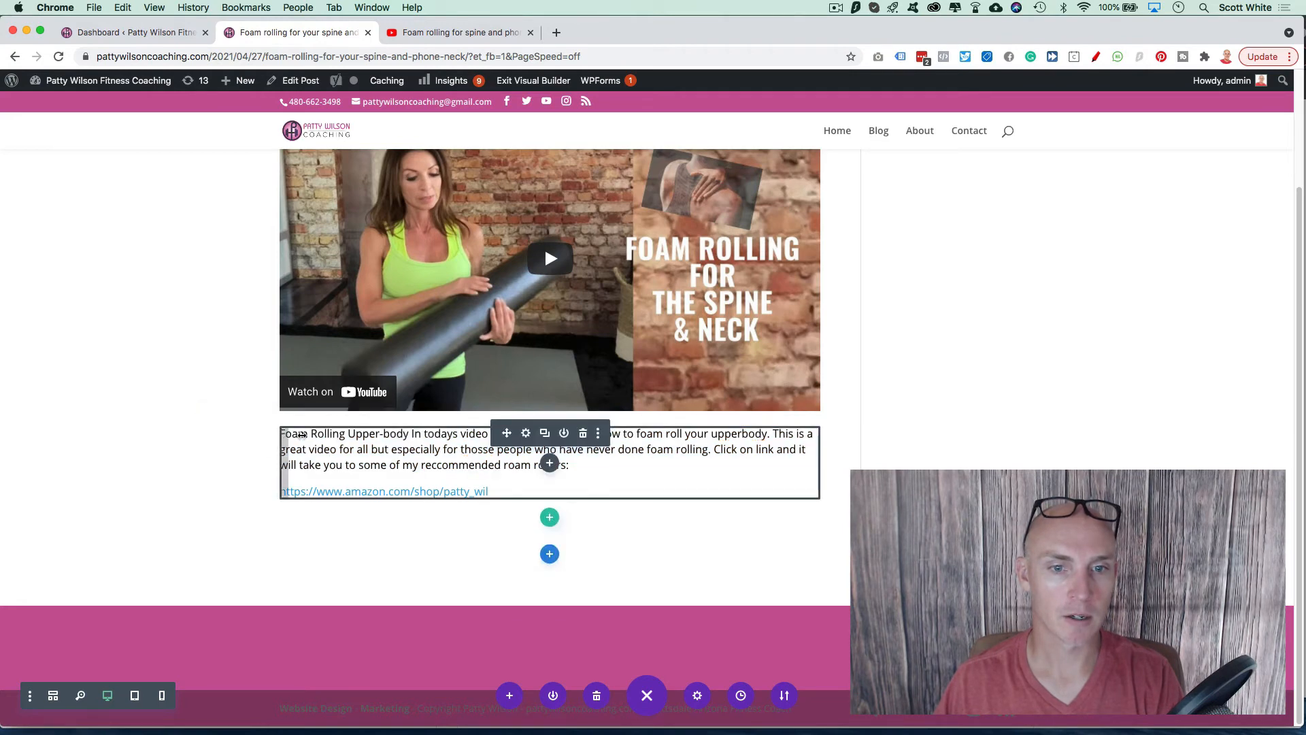
Replace all the body text of the text module below the video with the copied YouTube description
{"action": "left_click", "coordinate": [526, 434]}
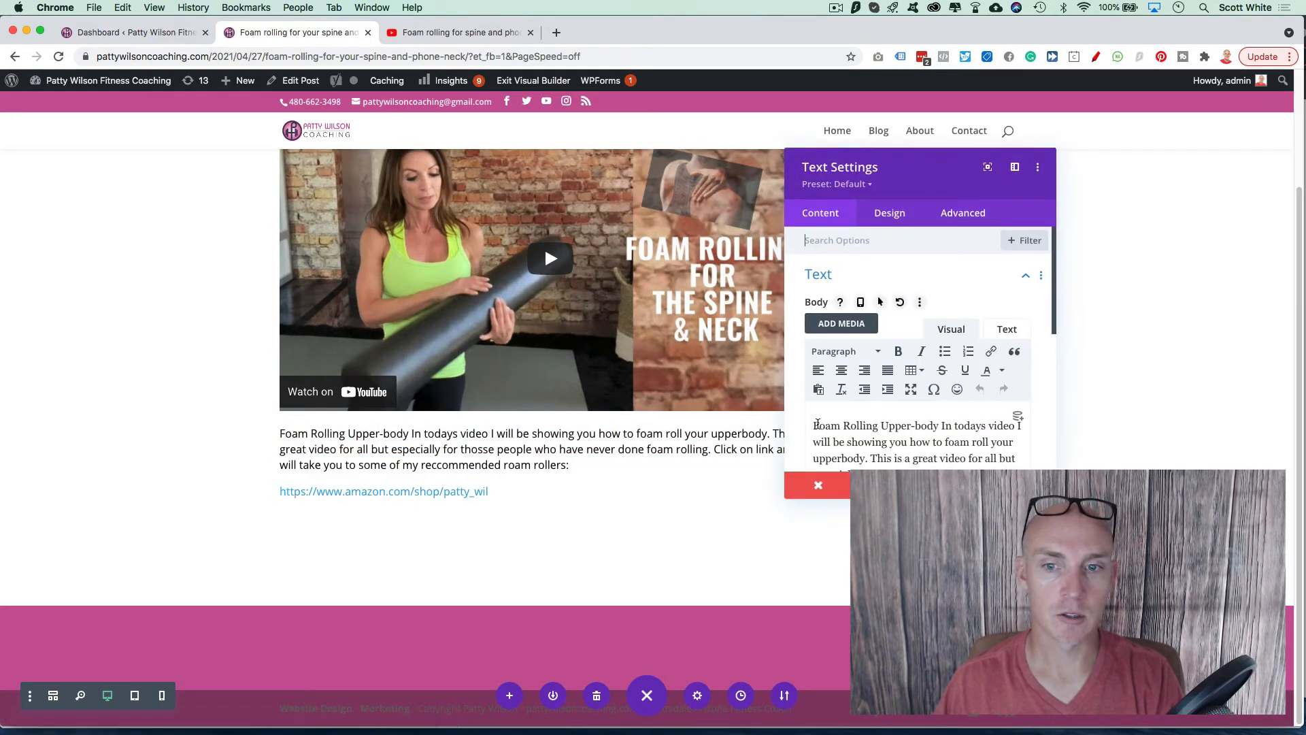
{"action": "left_click_drag", "start_coordinate": [814, 424], "coordinate": [919, 422]}
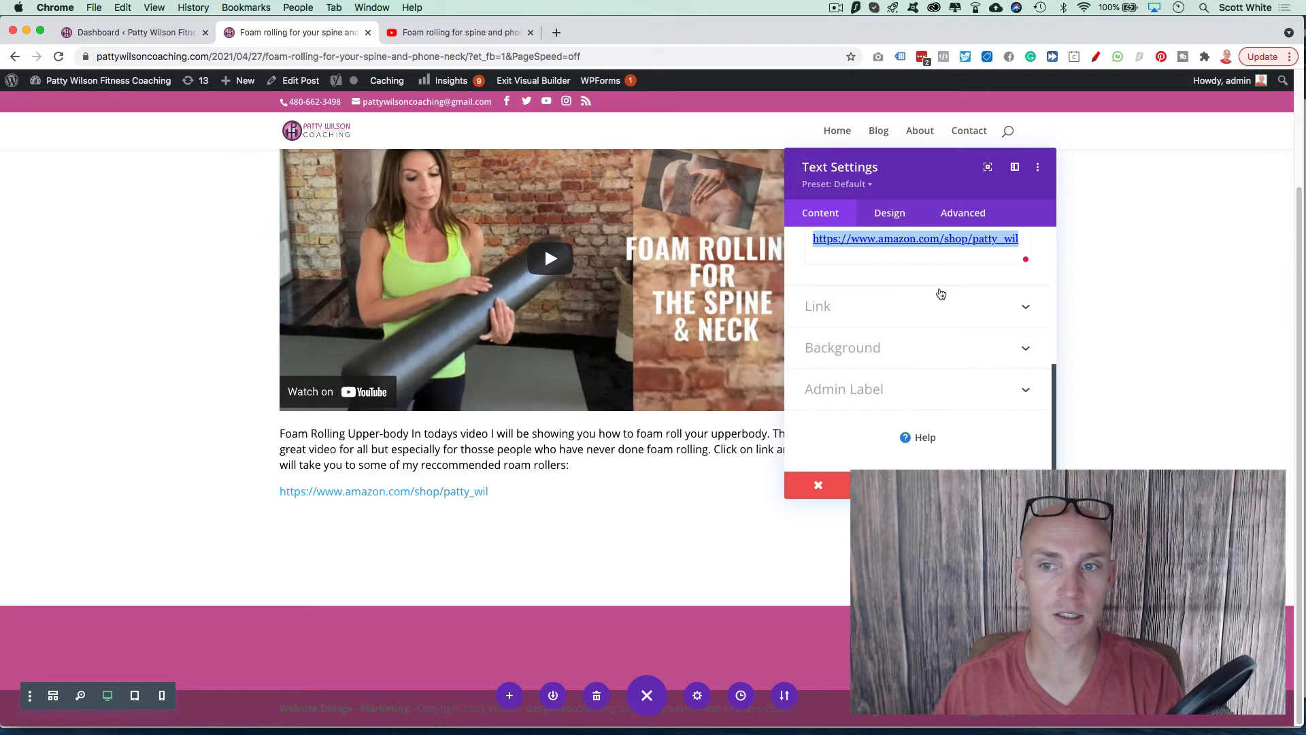
{"action": "key", "text": "super+v"}
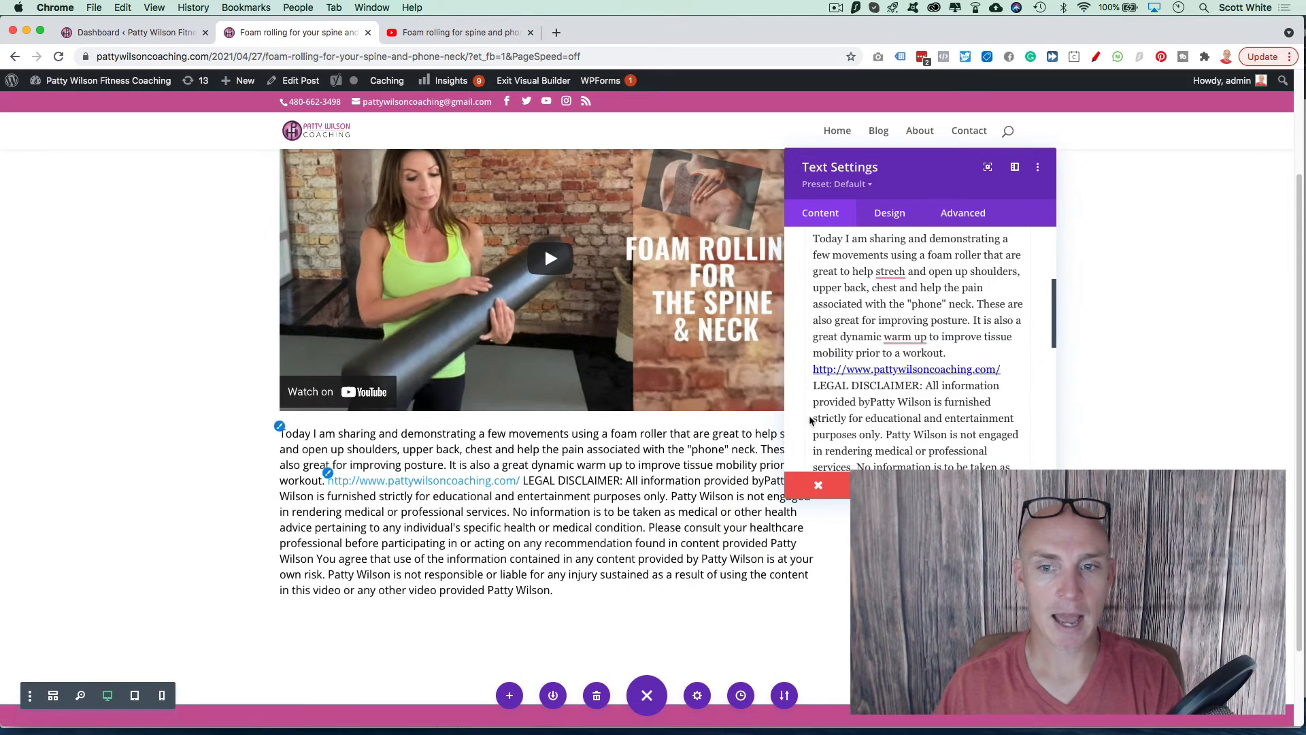
Put the pattywilsoncoaching.com link and the legal disclaimer in separate paragraphs and save the text module
{"action": "left_click", "coordinate": [814, 369]}
{"action": "key", "text": "Return"}
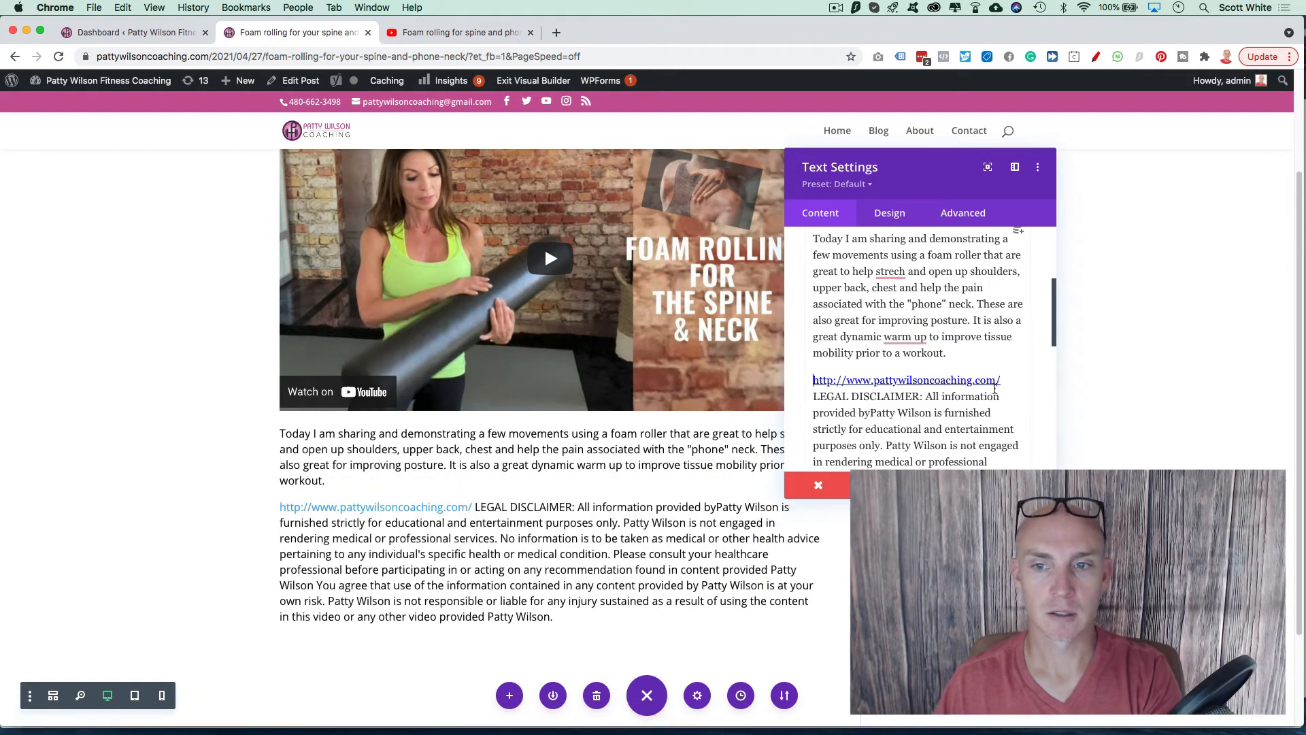
{"action": "left_click", "coordinate": [1004, 386]}
{"action": "key", "text": "Return"}
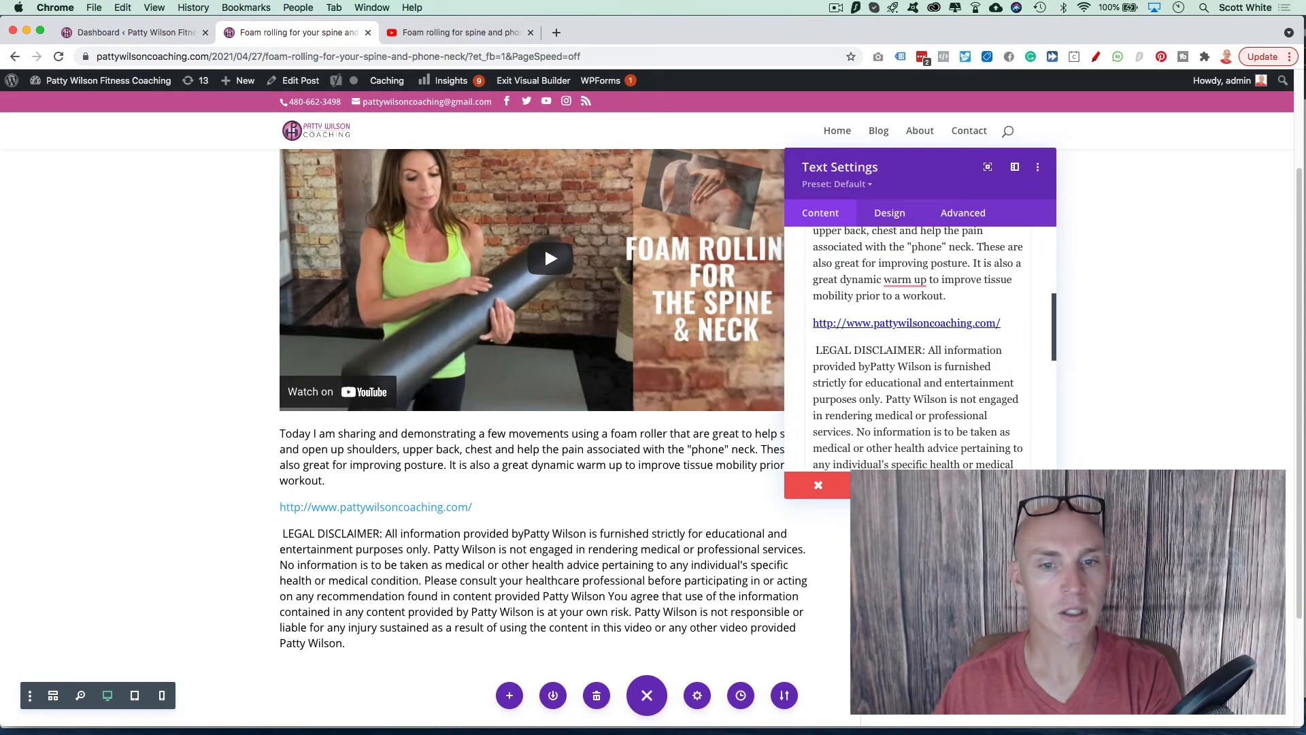
{"action": "left_click", "coordinate": [1022, 485]}
Review the post's video and description, comparing the text with the original description on YouTube
{"action": "scroll", "coordinate": [435, 530], "scroll_direction": "down", "scroll_amount": 2}
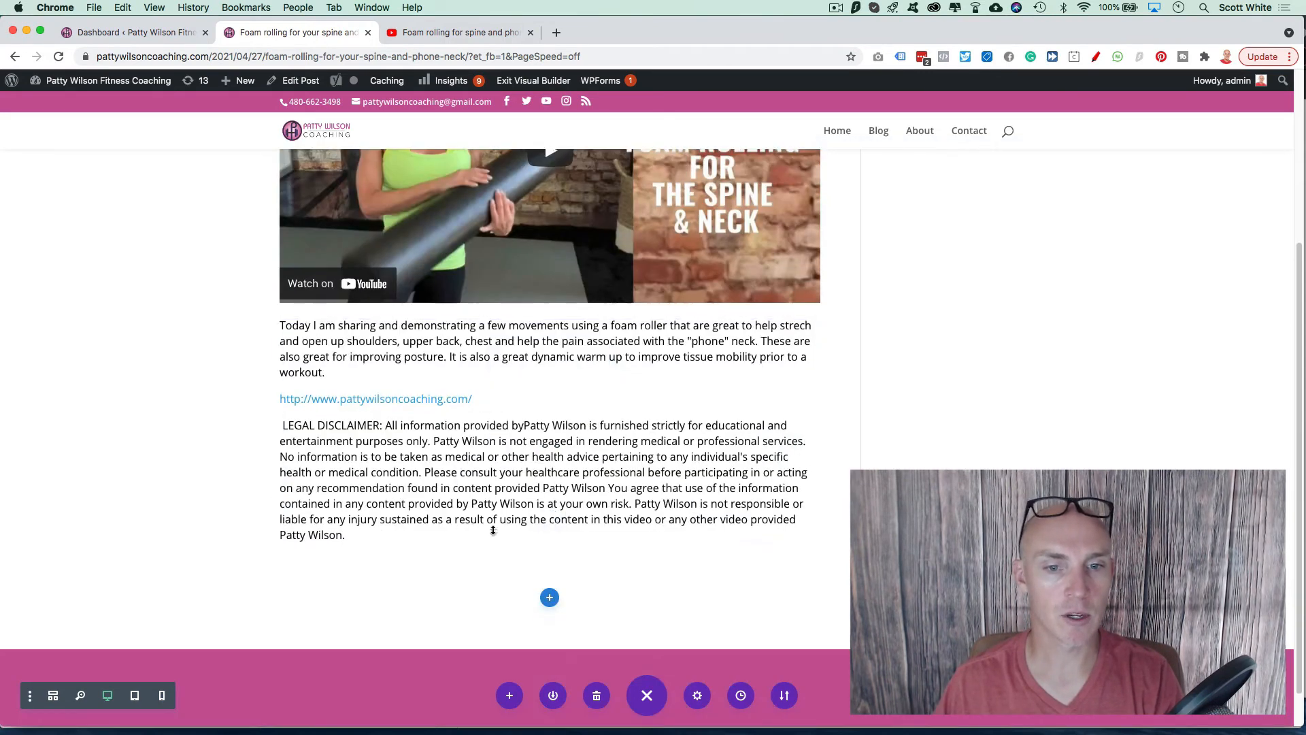
{"action": "scroll", "coordinate": [493, 530], "scroll_direction": "up", "scroll_amount": 5}
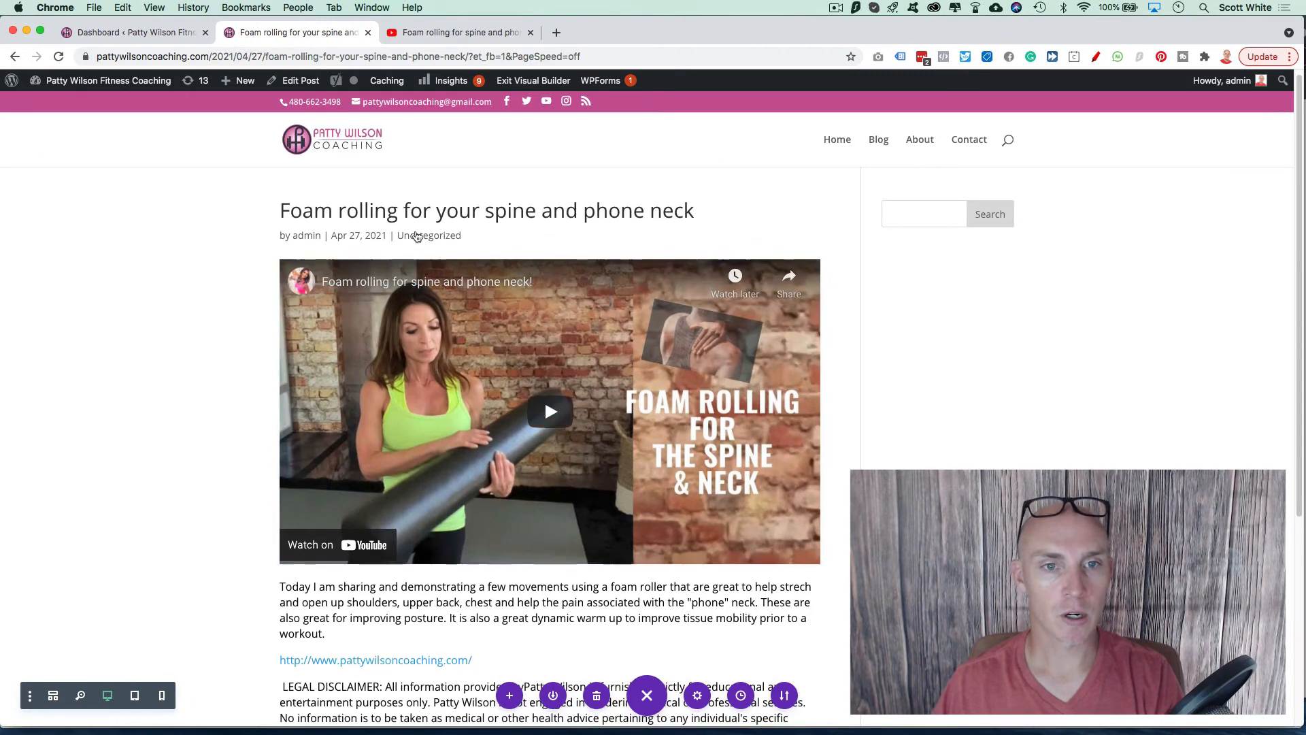
{"action": "scroll", "coordinate": [425, 272], "scroll_direction": "down", "scroll_amount": 5}
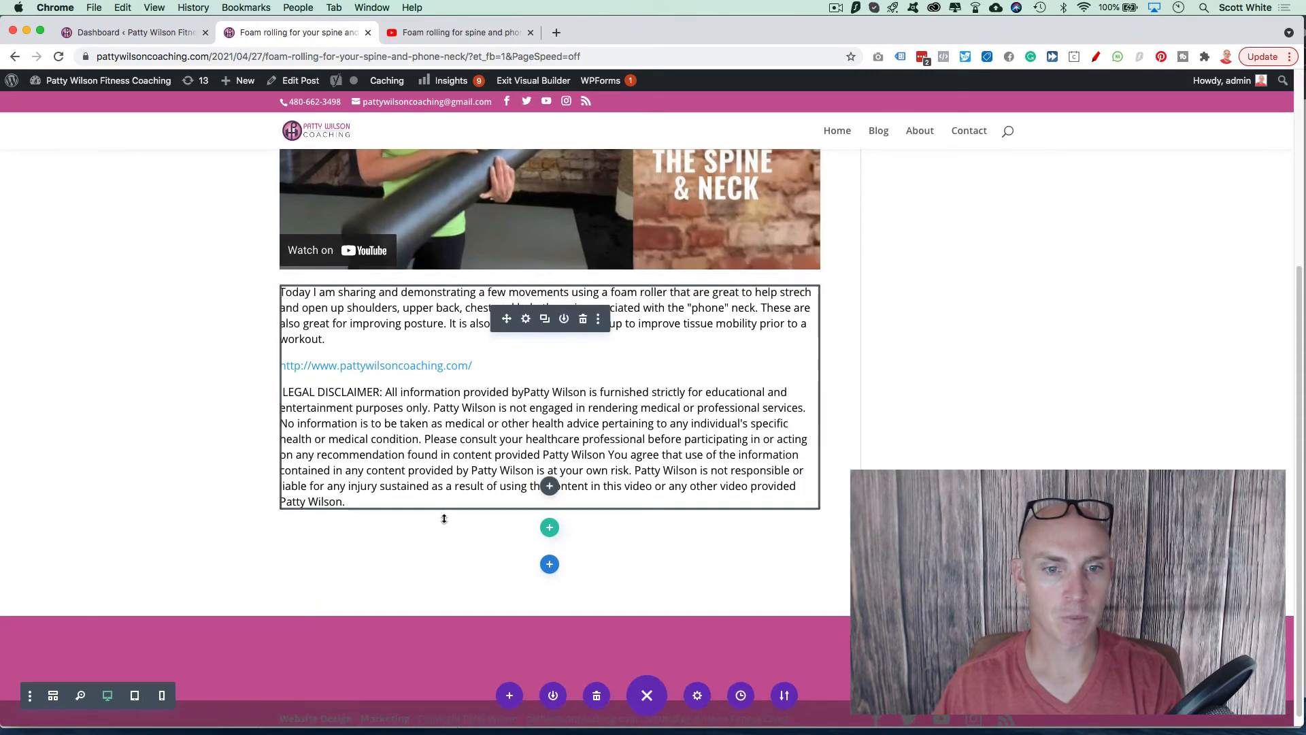
{"action": "left_click", "coordinate": [454, 39]}
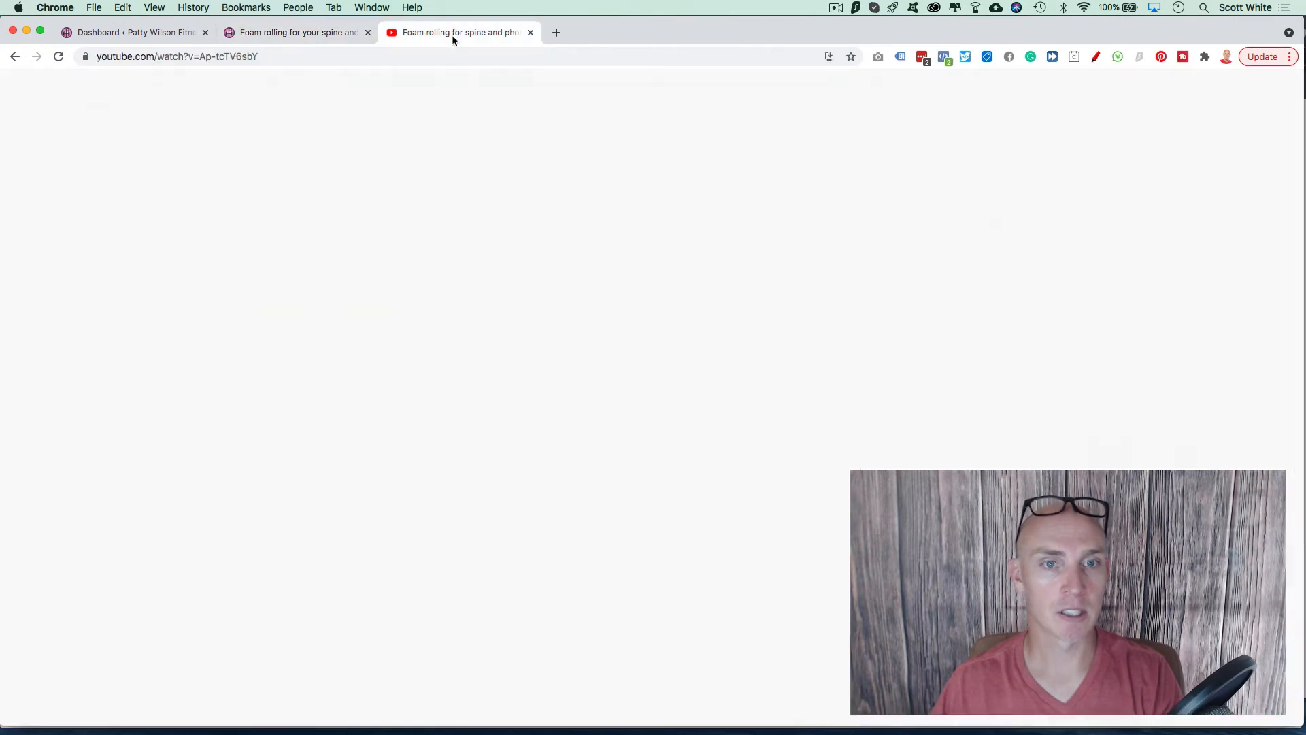
{"action": "scroll", "coordinate": [375, 255], "scroll_direction": "up", "scroll_amount": 1}
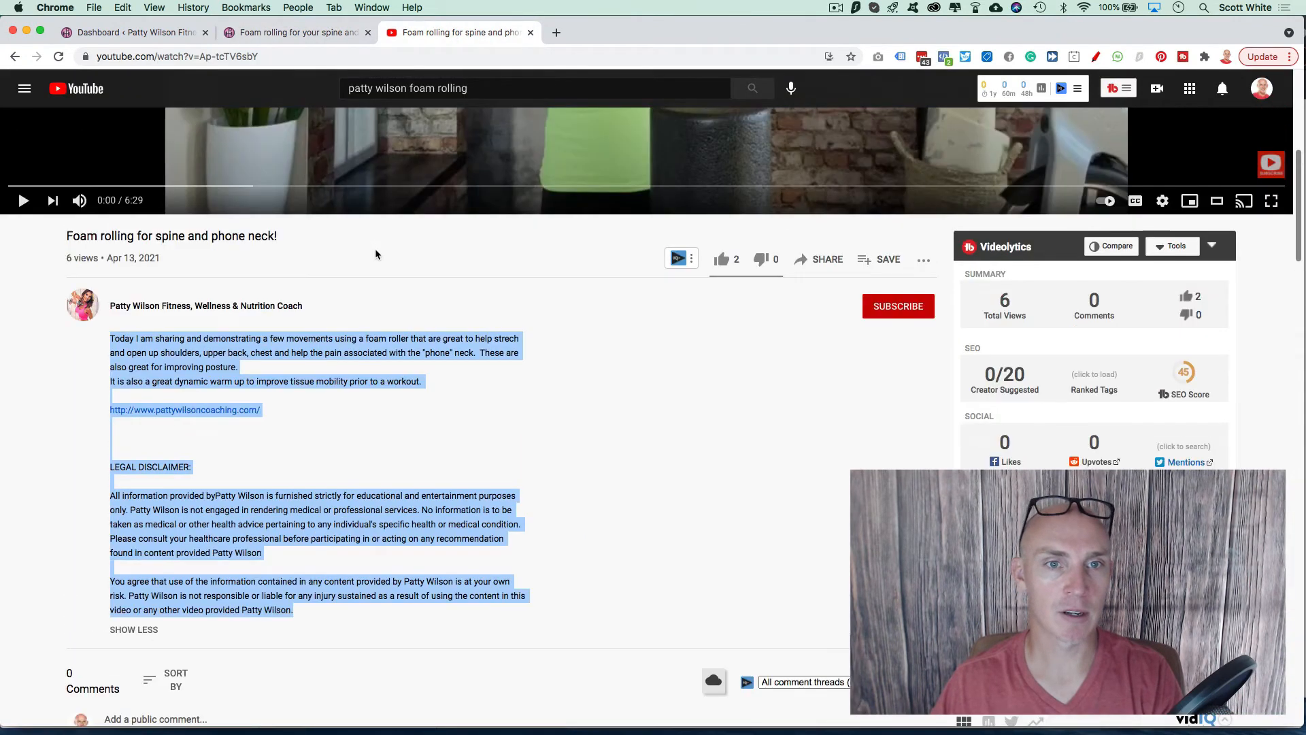
{"action": "left_click", "coordinate": [349, 37]}
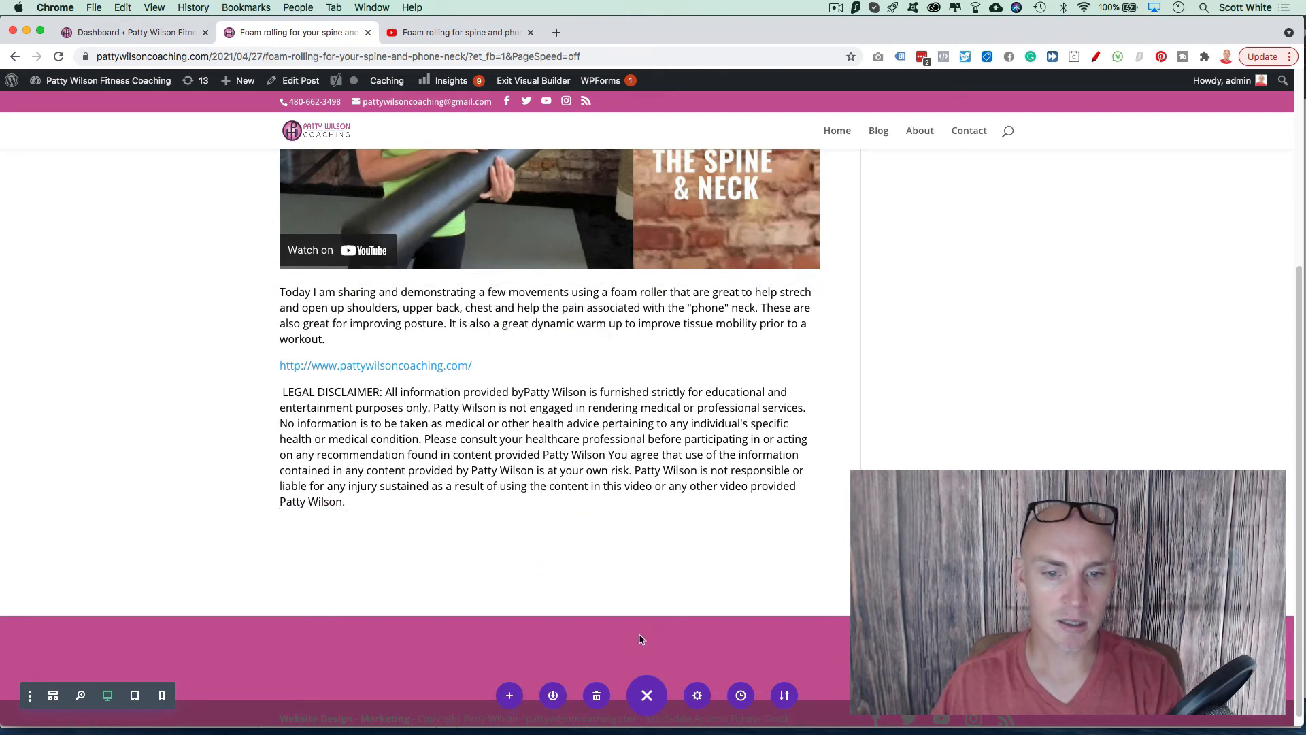
{"action": "scroll", "coordinate": [640, 638], "scroll_direction": "up", "scroll_amount": 5}
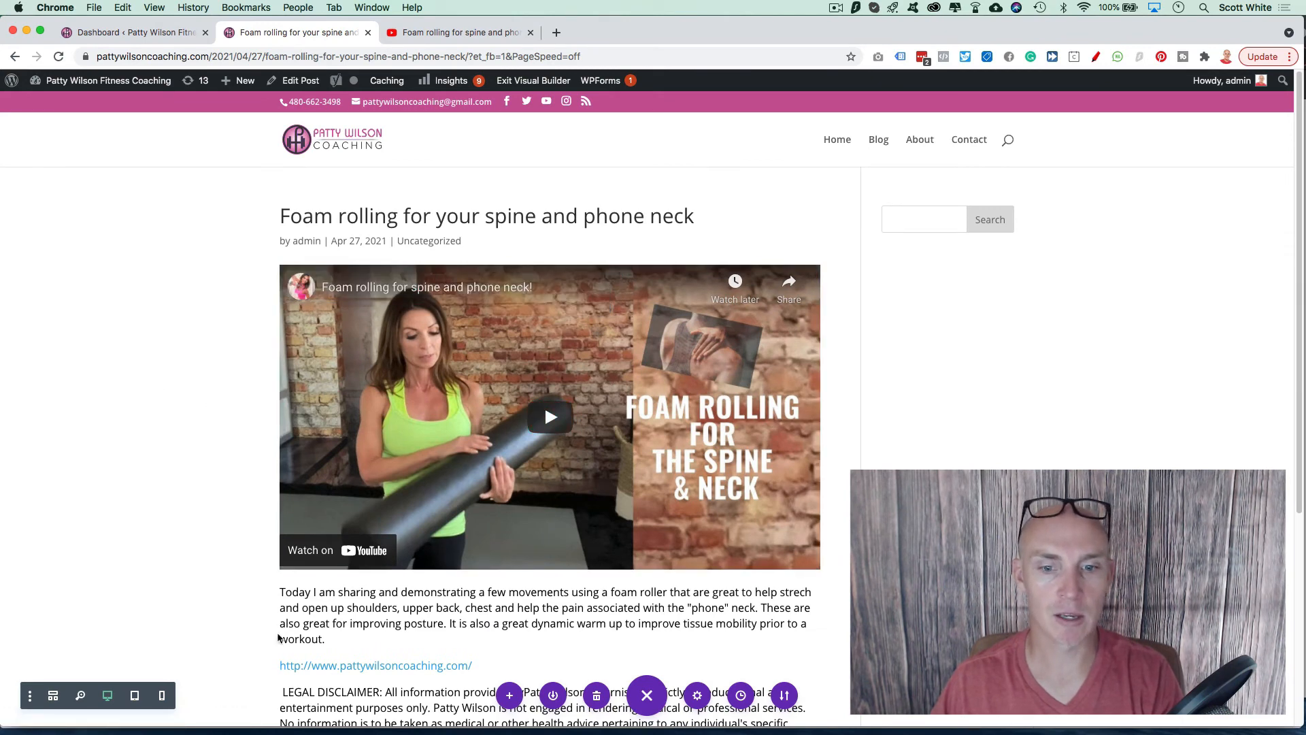
Check the excerpt and featured image options in the post settings, save them, and exit the visual builder with the post saved
{"action": "left_click", "coordinate": [699, 697]}
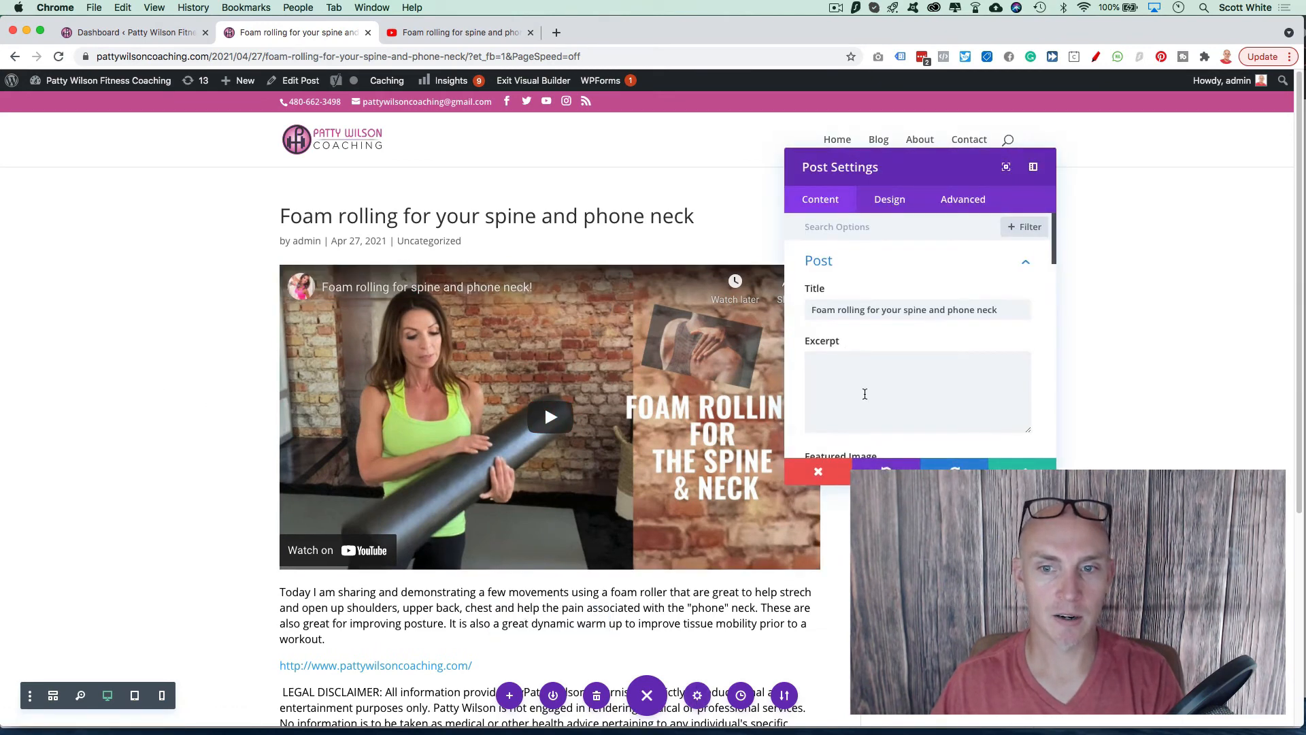
{"action": "scroll", "coordinate": [865, 394], "scroll_direction": "down", "scroll_amount": 2}
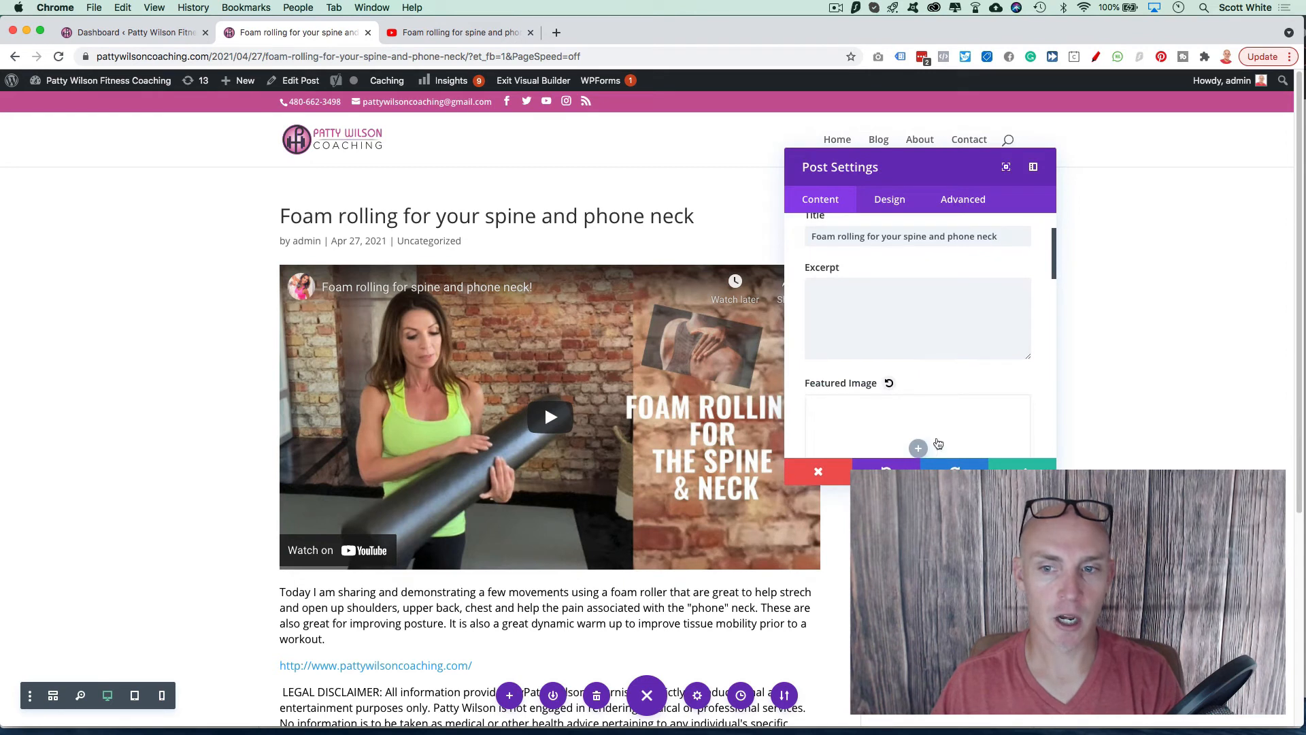
{"action": "left_click", "coordinate": [1010, 469]}
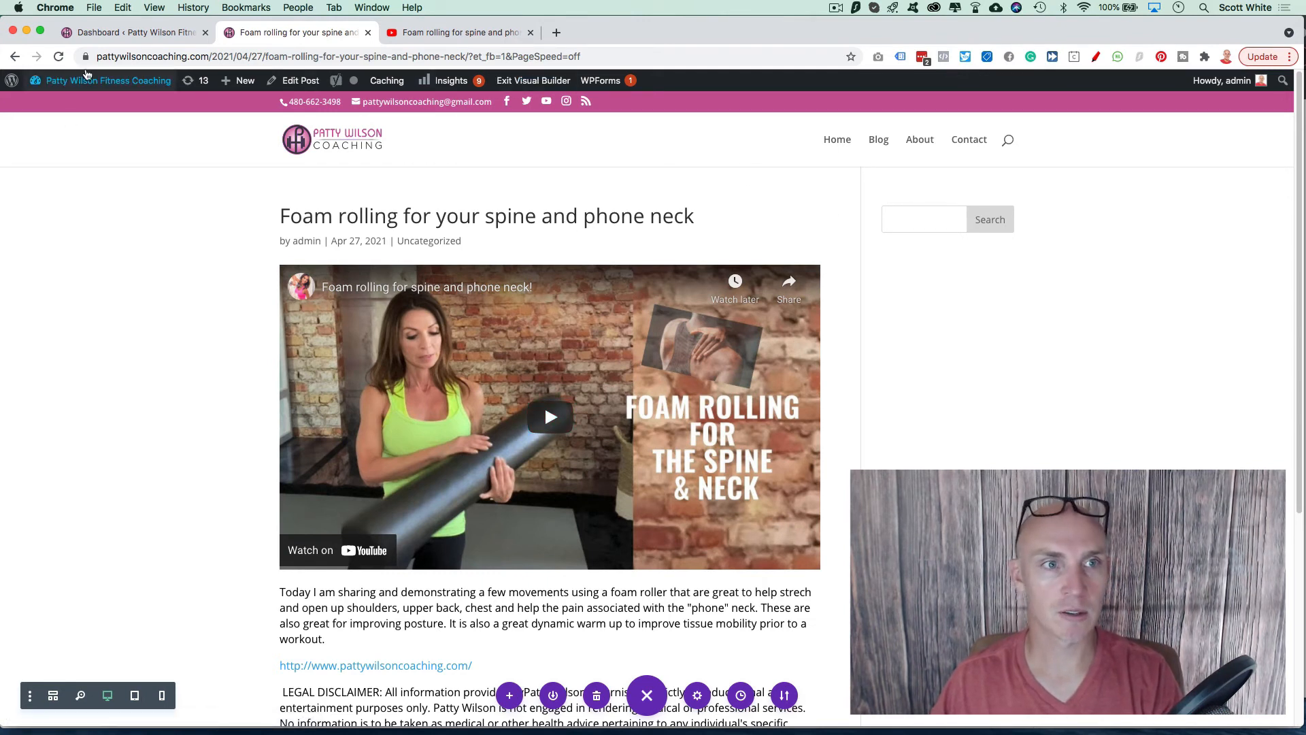
{"action": "mouse_move", "coordinate": [85, 105]}
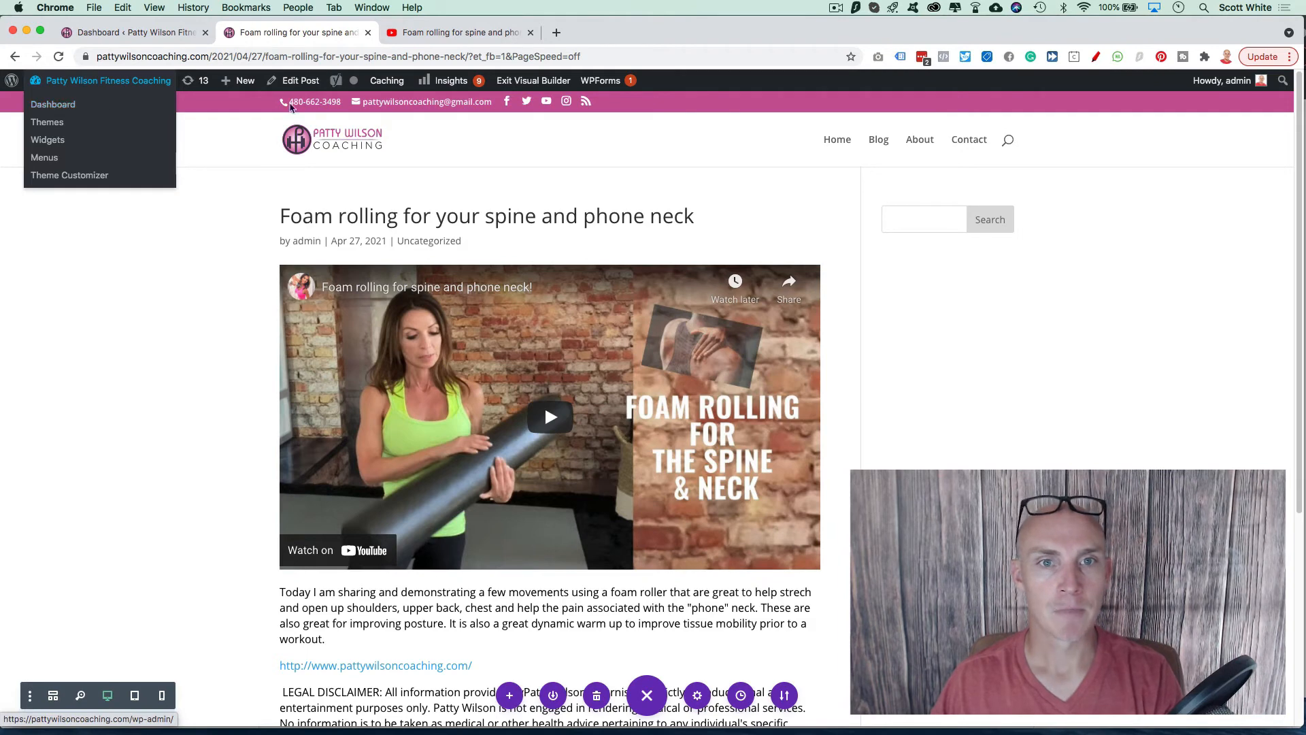
{"action": "left_click", "coordinate": [525, 83]}
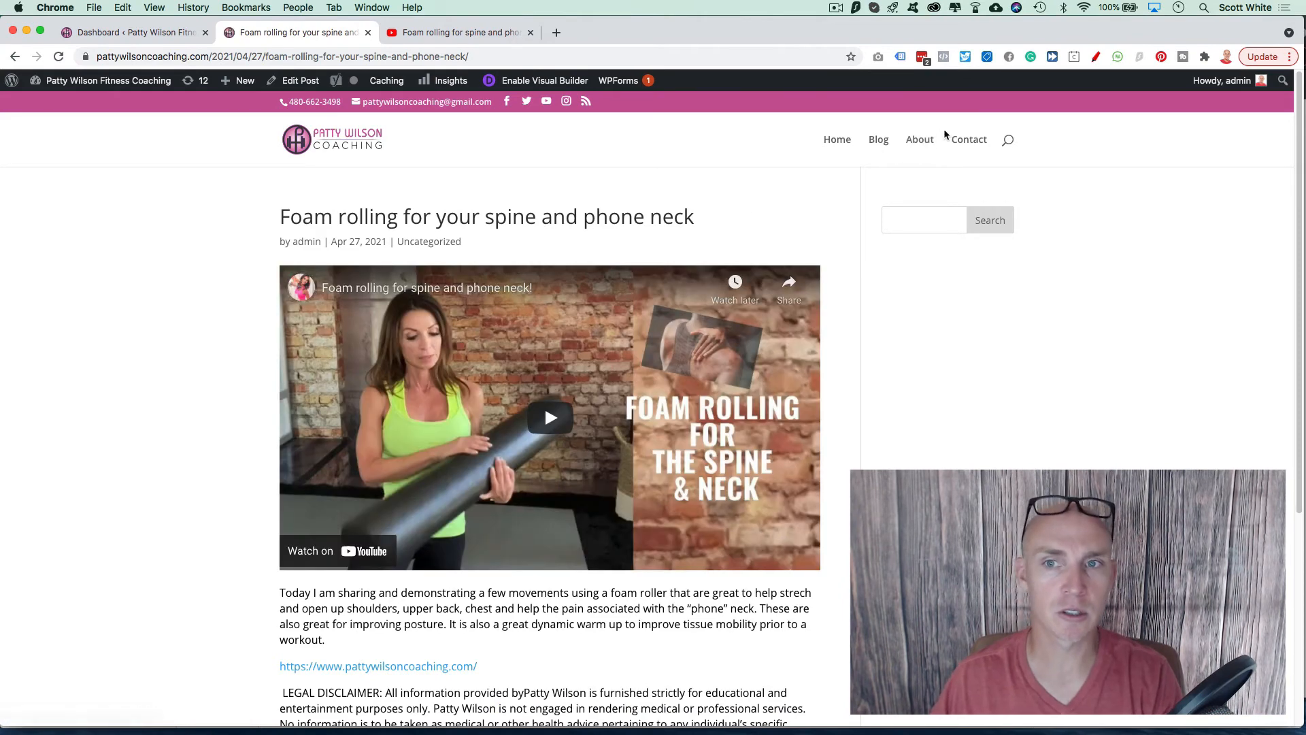
Open the site's About page and go from there to the WordPress dashboard
{"action": "left_click", "coordinate": [920, 143]}
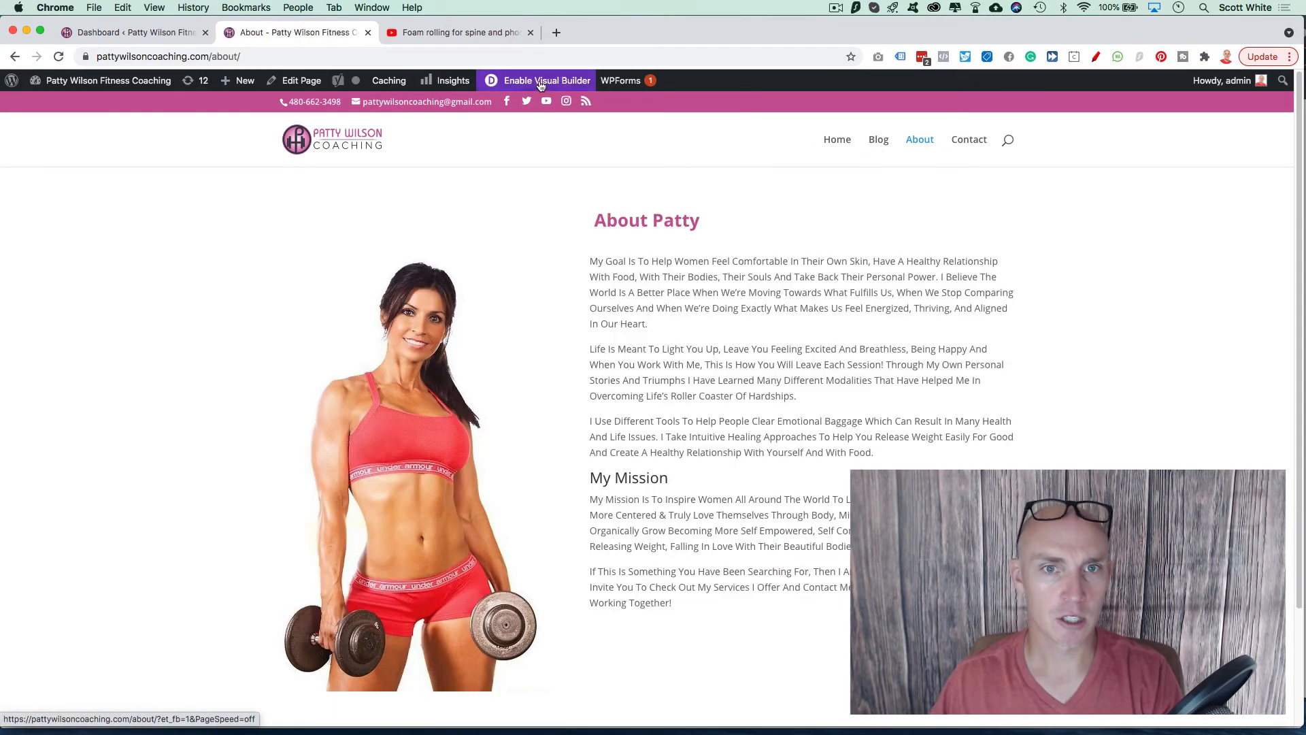
{"action": "mouse_move", "coordinate": [83, 80]}
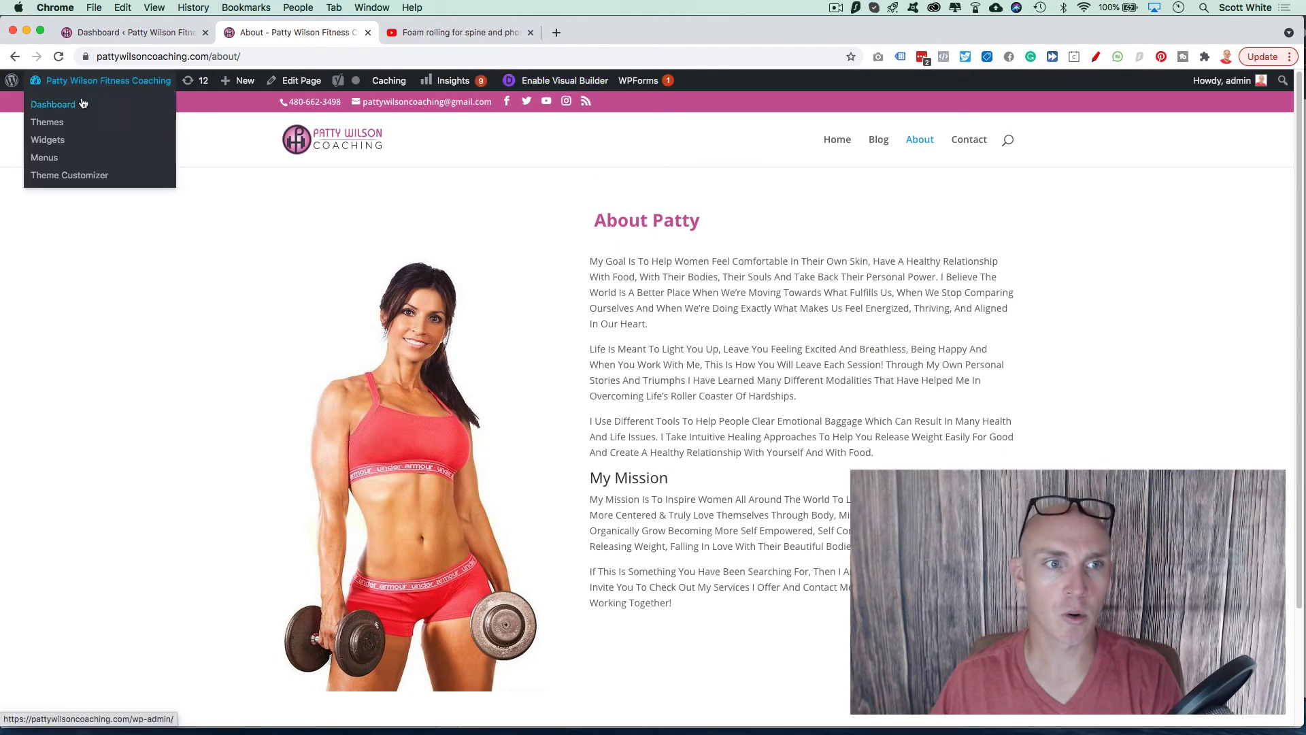
{"action": "left_click", "coordinate": [66, 105]}
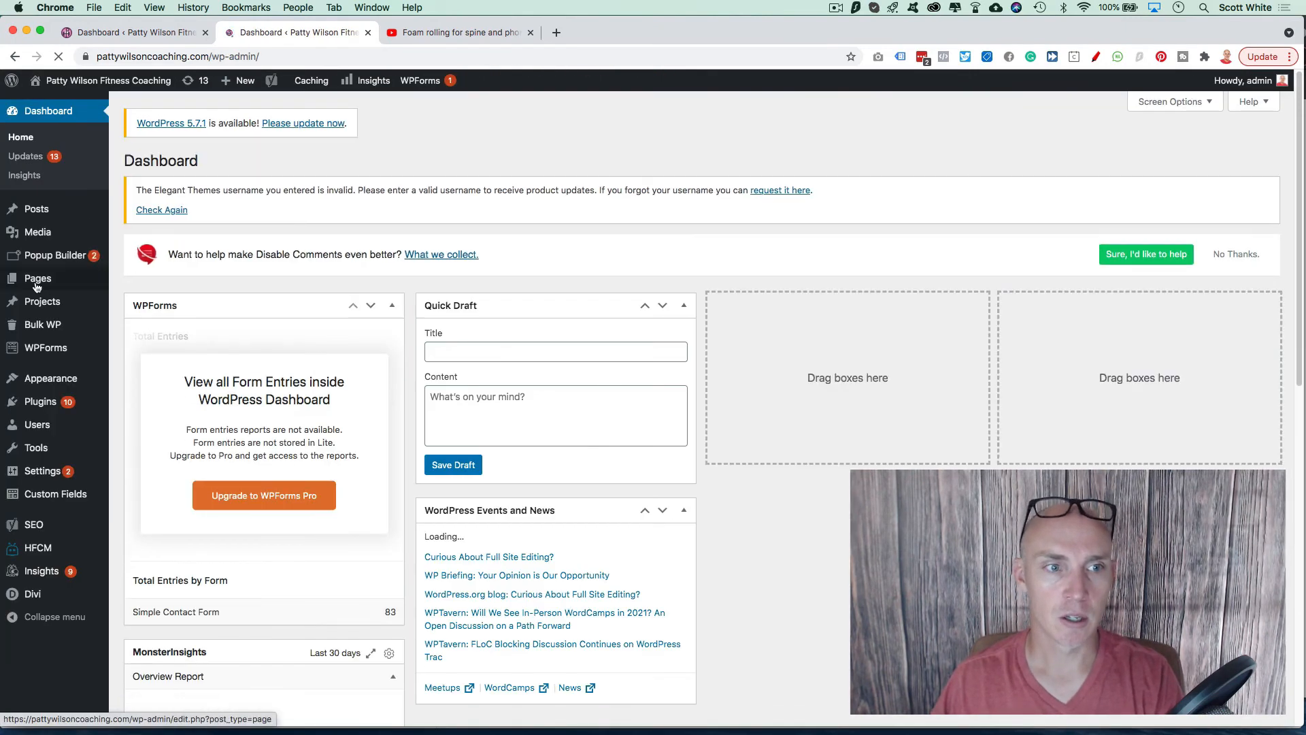
Go to the post categories and open the Uncategorized category for editing
{"action": "mouse_move", "coordinate": [89, 279]}
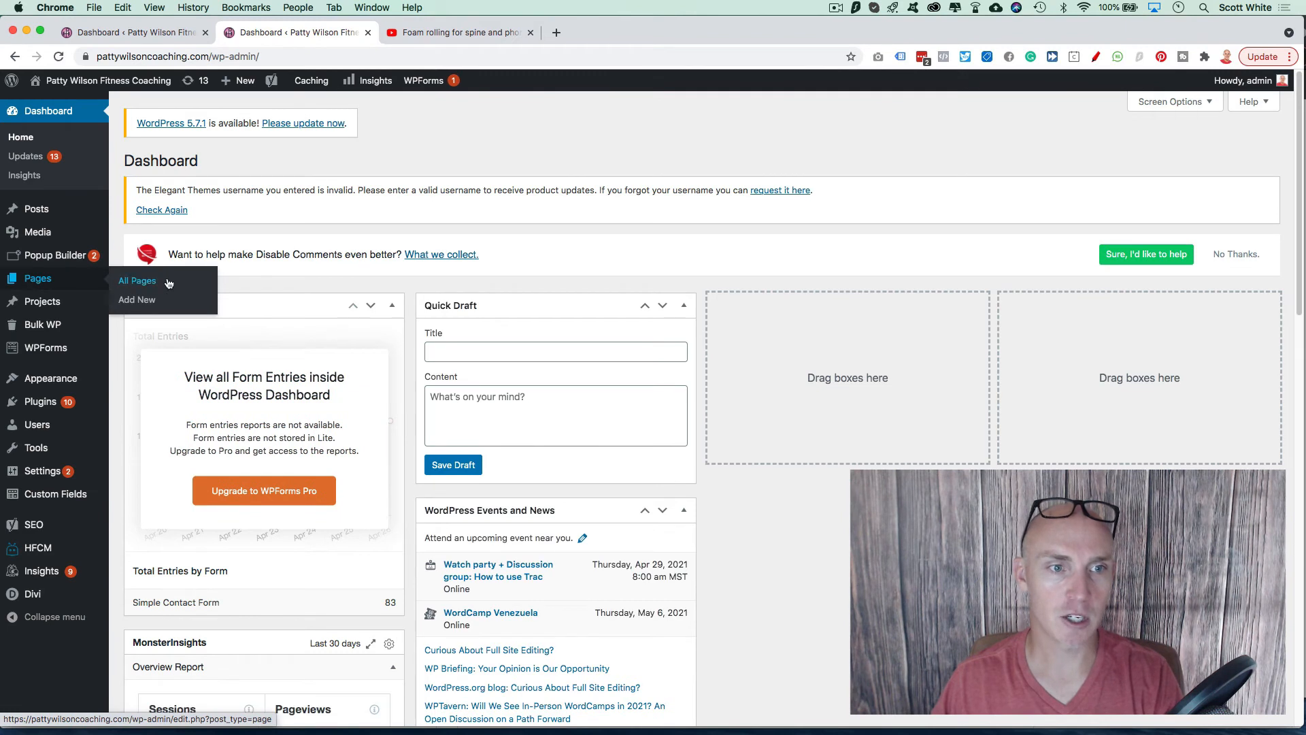
{"action": "mouse_move", "coordinate": [42, 207]}
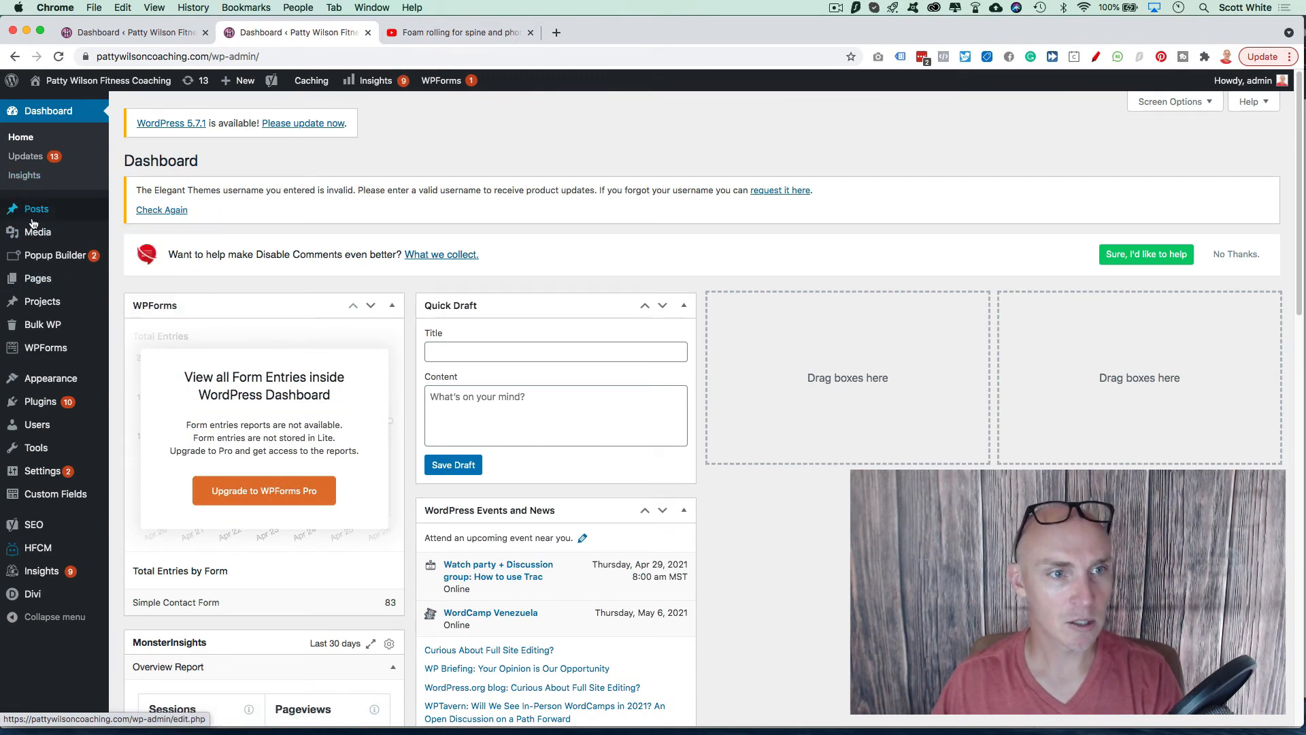
{"action": "left_click", "coordinate": [138, 250]}
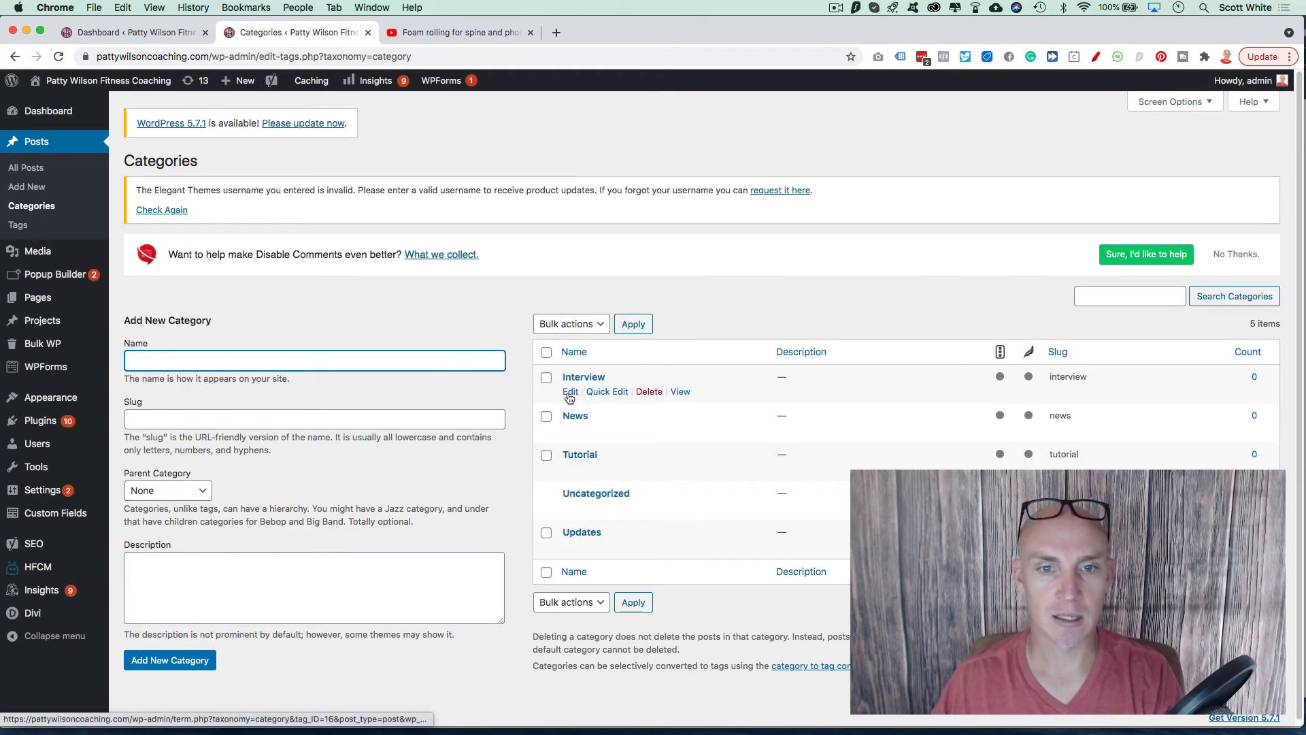
{"action": "scroll", "coordinate": [601, 368], "scroll_direction": "down", "scroll_amount": 1}
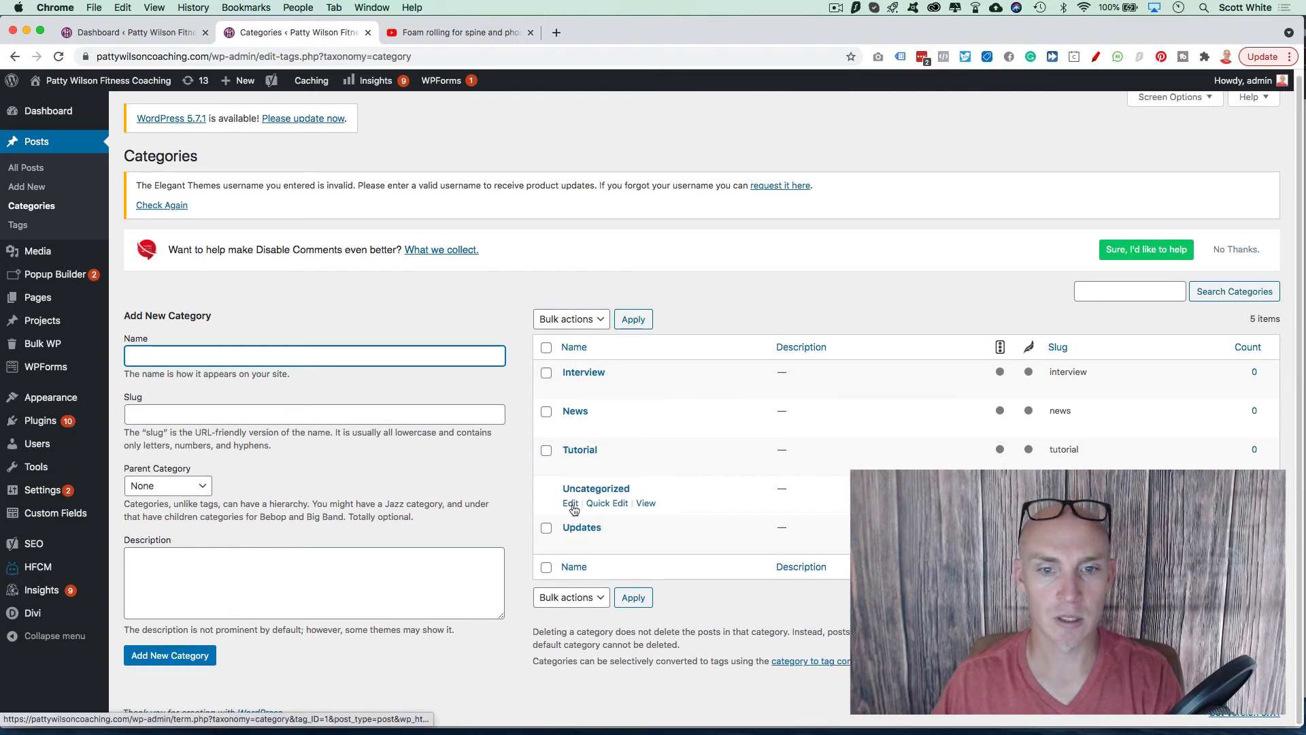
{"action": "left_click", "coordinate": [572, 505]}
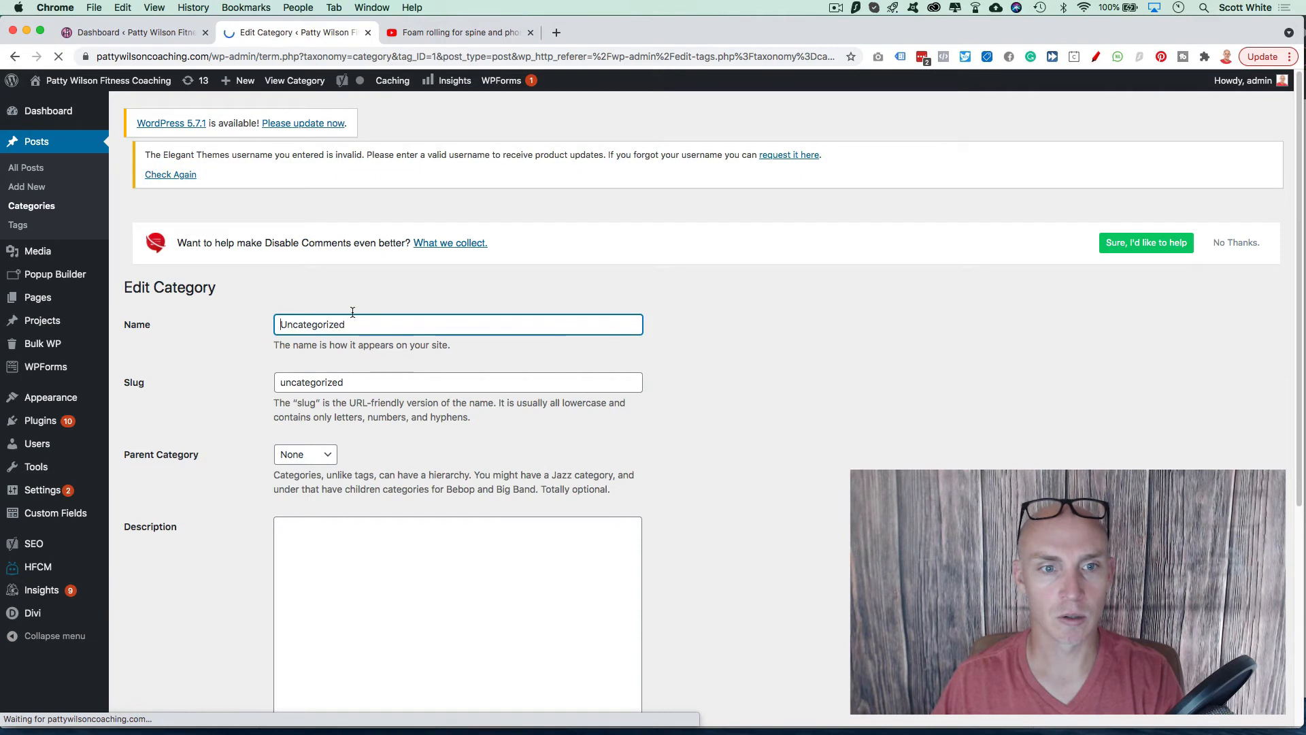
Change both the name and the slug of the Uncategorized category to Fitness and update it
{"action": "left_click", "coordinate": [361, 308]}
{"action": "double_click", "coordinate": [362, 308]}
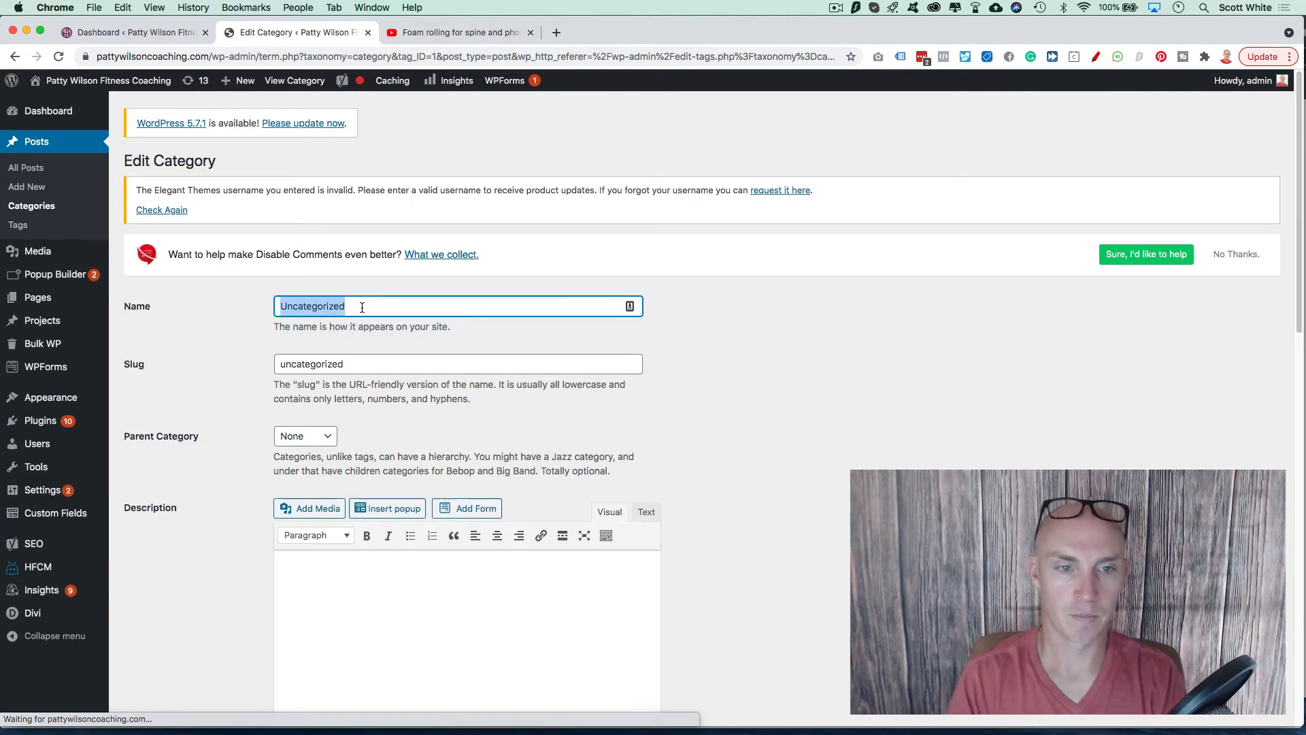
{"action": "type", "text": "Fitness"}
{"action": "key", "text": "Tab"}
{"action": "type", "text": "Fitness"}
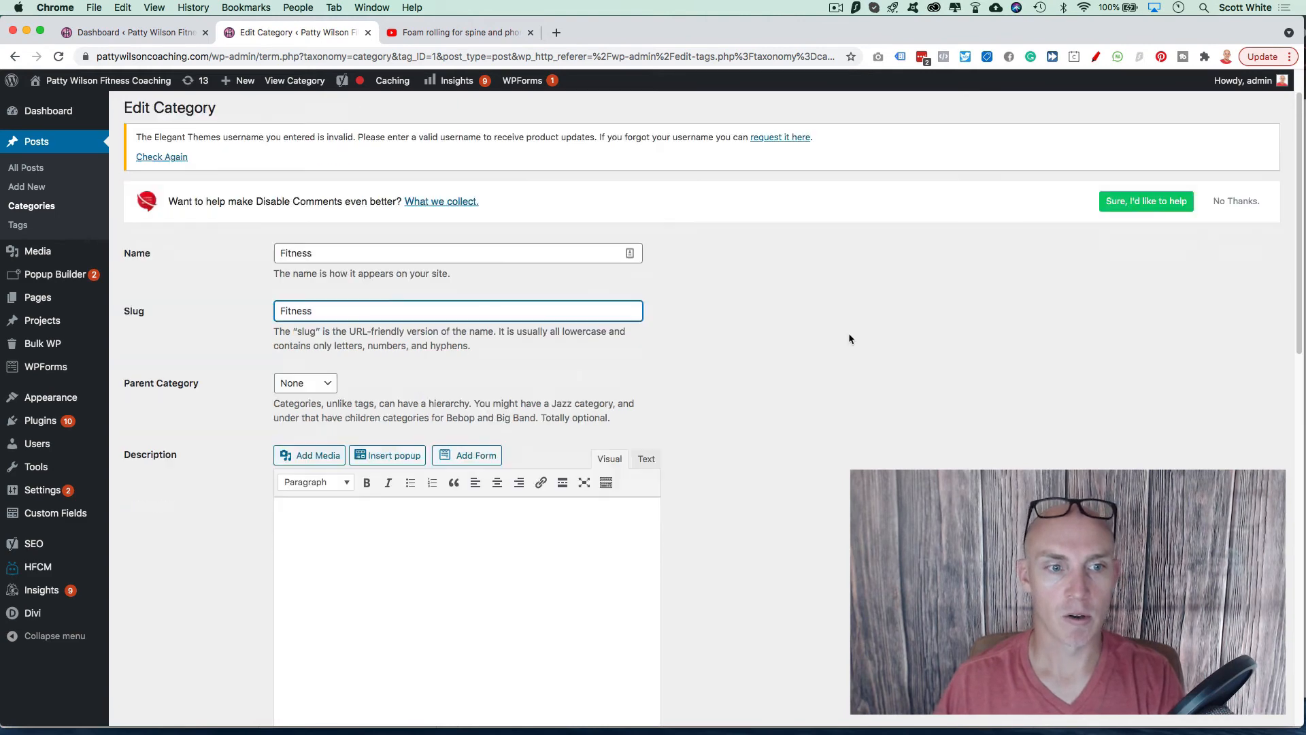
{"action": "scroll", "coordinate": [831, 350], "scroll_direction": "down", "scroll_amount": 10}
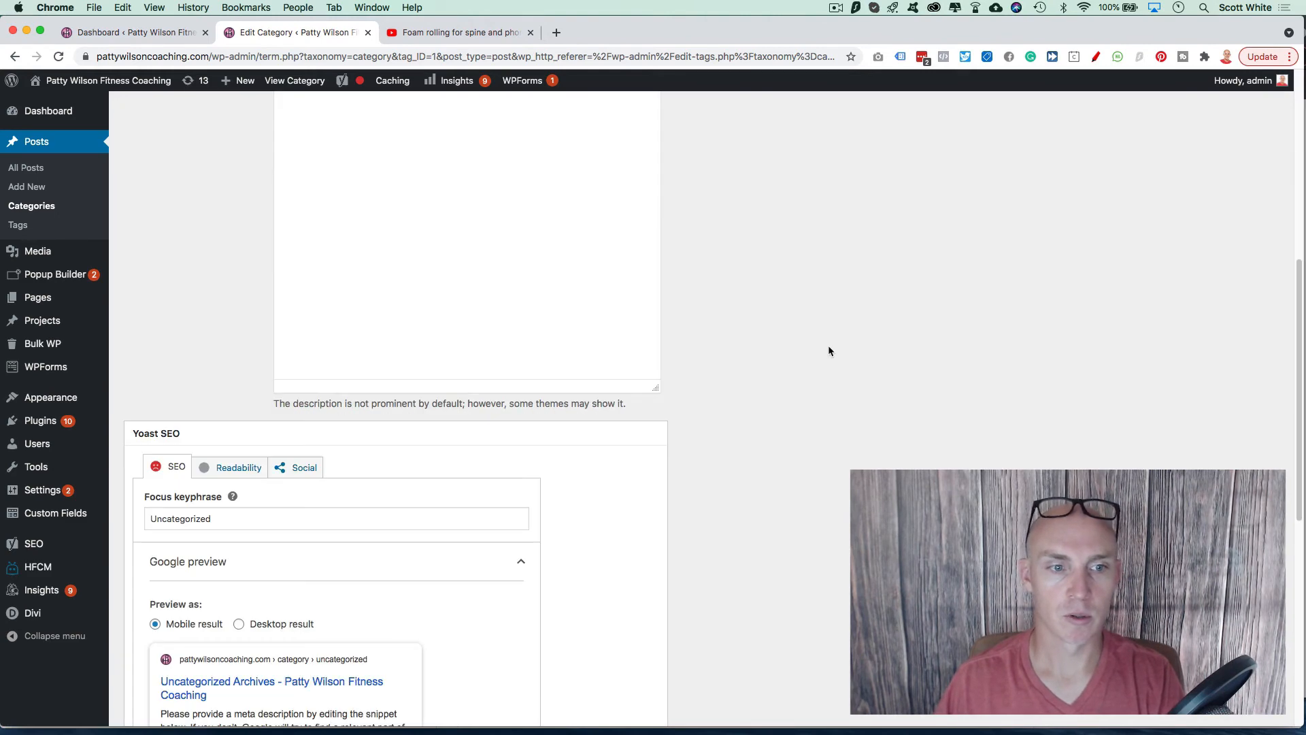
{"action": "scroll", "coordinate": [831, 350], "scroll_direction": "up", "scroll_amount": 10}
{"action": "scroll", "coordinate": [750, 401], "scroll_direction": "down", "scroll_amount": 15}
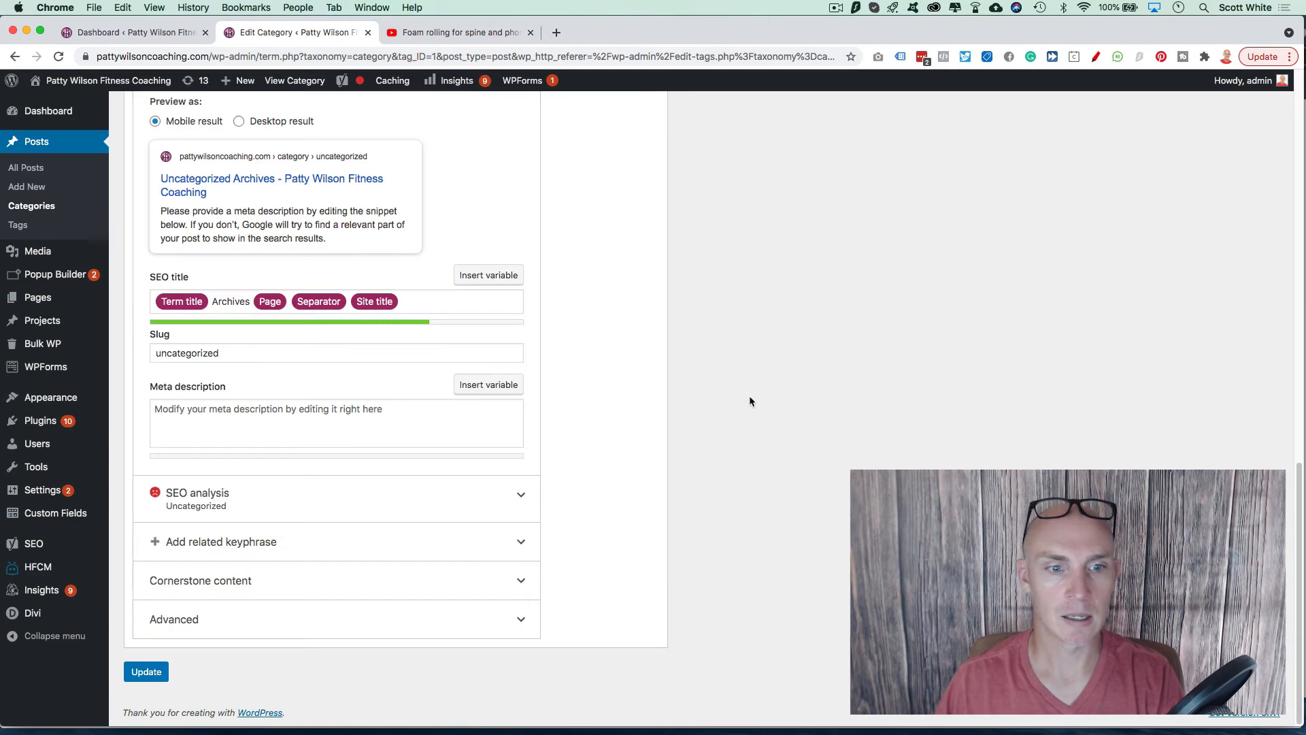
{"action": "left_click", "coordinate": [144, 674]}
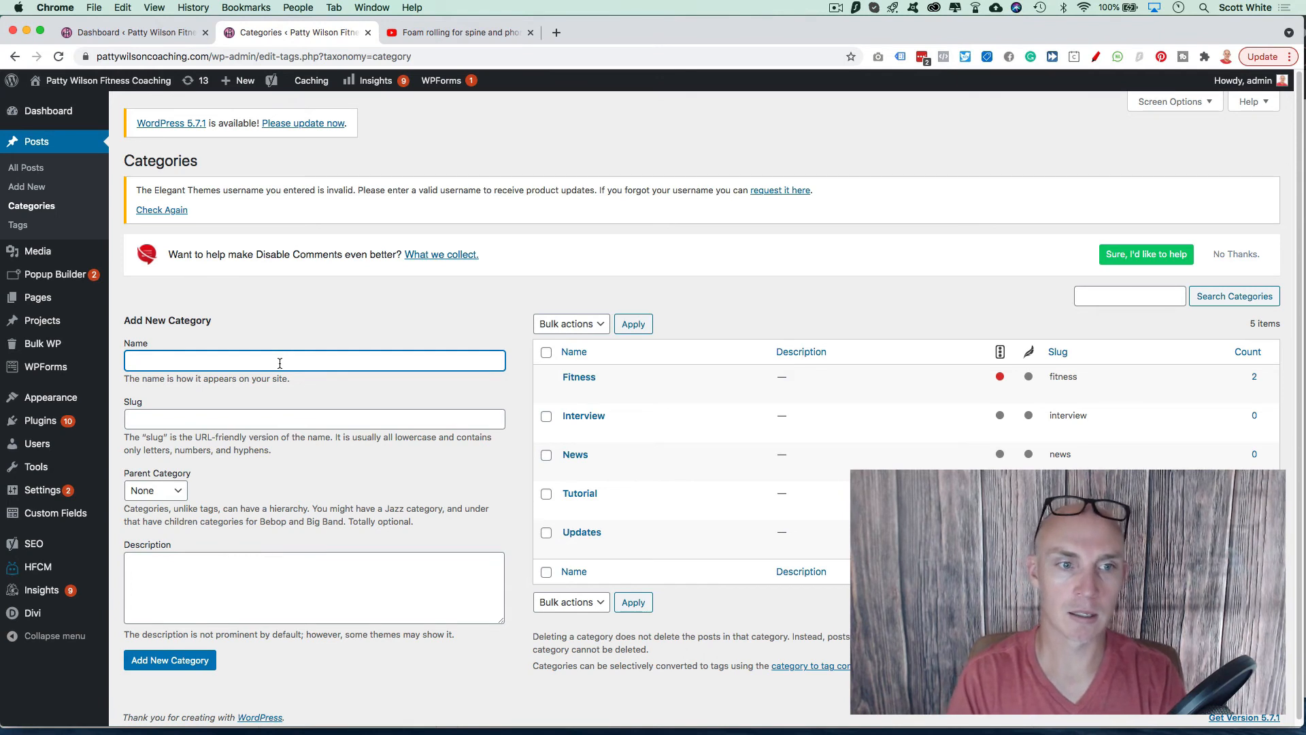
Add a new post category named Nutrition with the slug Nutrition and no parent
{"action": "type", "text": "Nutrition"}
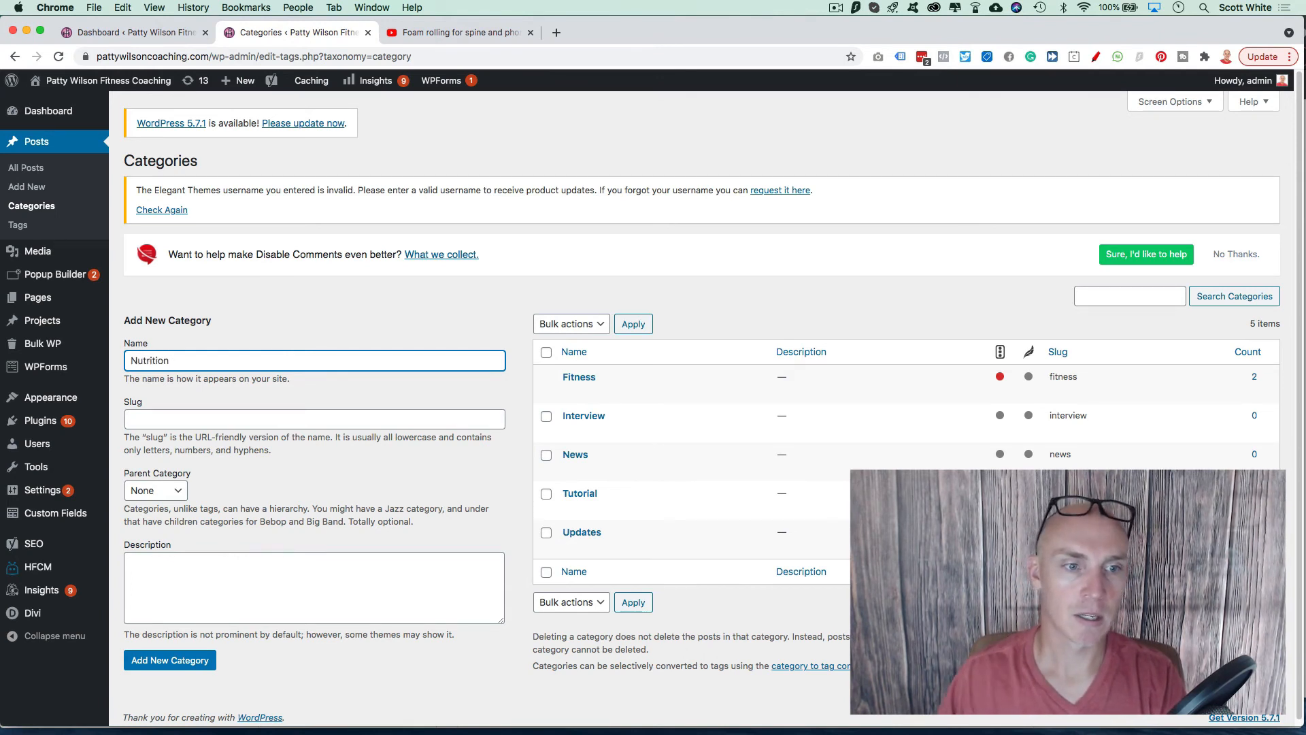
{"action": "left_click", "coordinate": [222, 419]}
{"action": "type", "text": "Nutrition"}
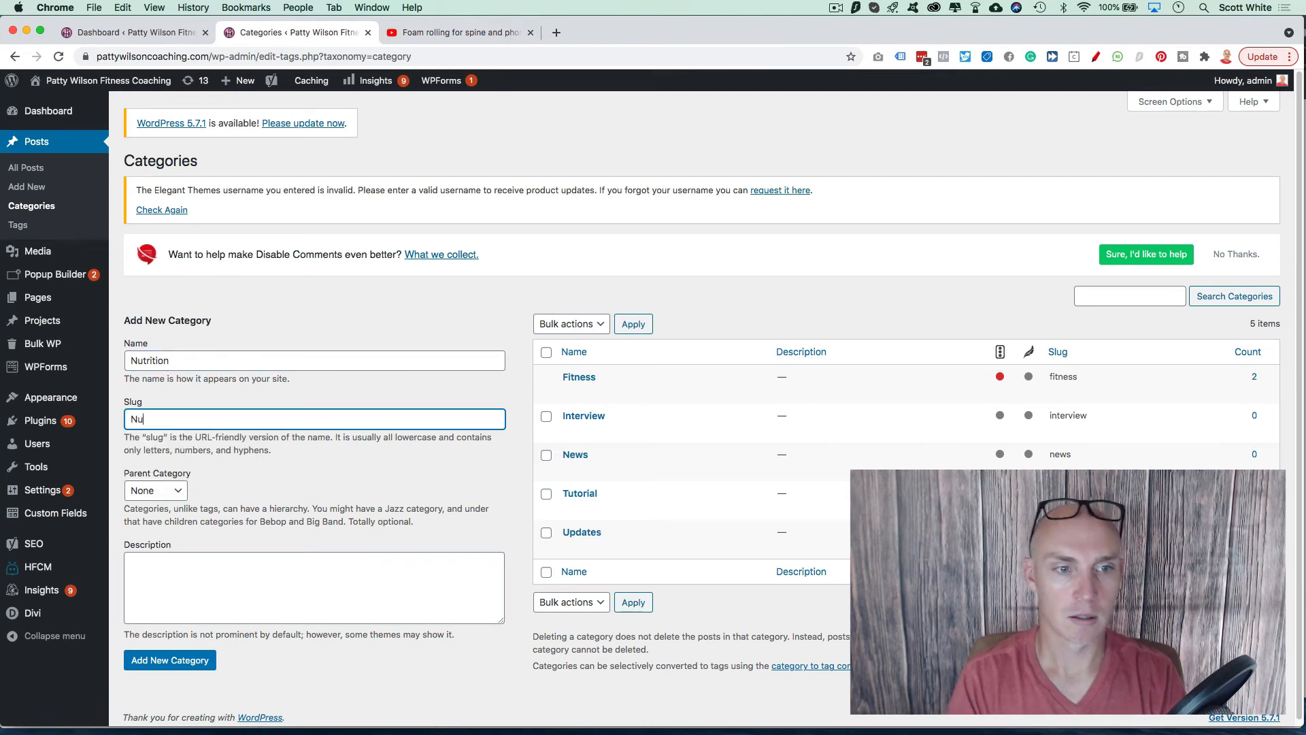
{"action": "left_click", "coordinate": [179, 662]}
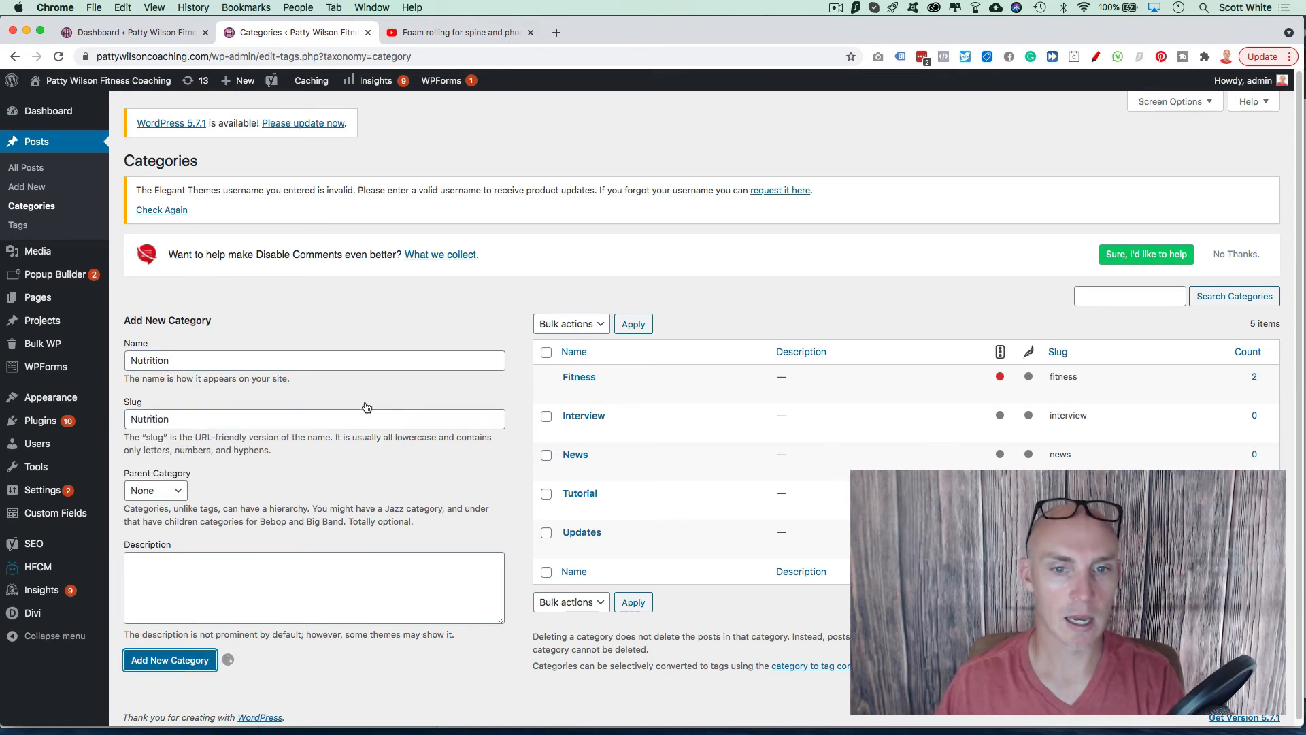
Add another post category named Foam Rolling, reusing the name as its slug
{"action": "left_click", "coordinate": [247, 358]}
{"action": "type", "text": "Foa"}
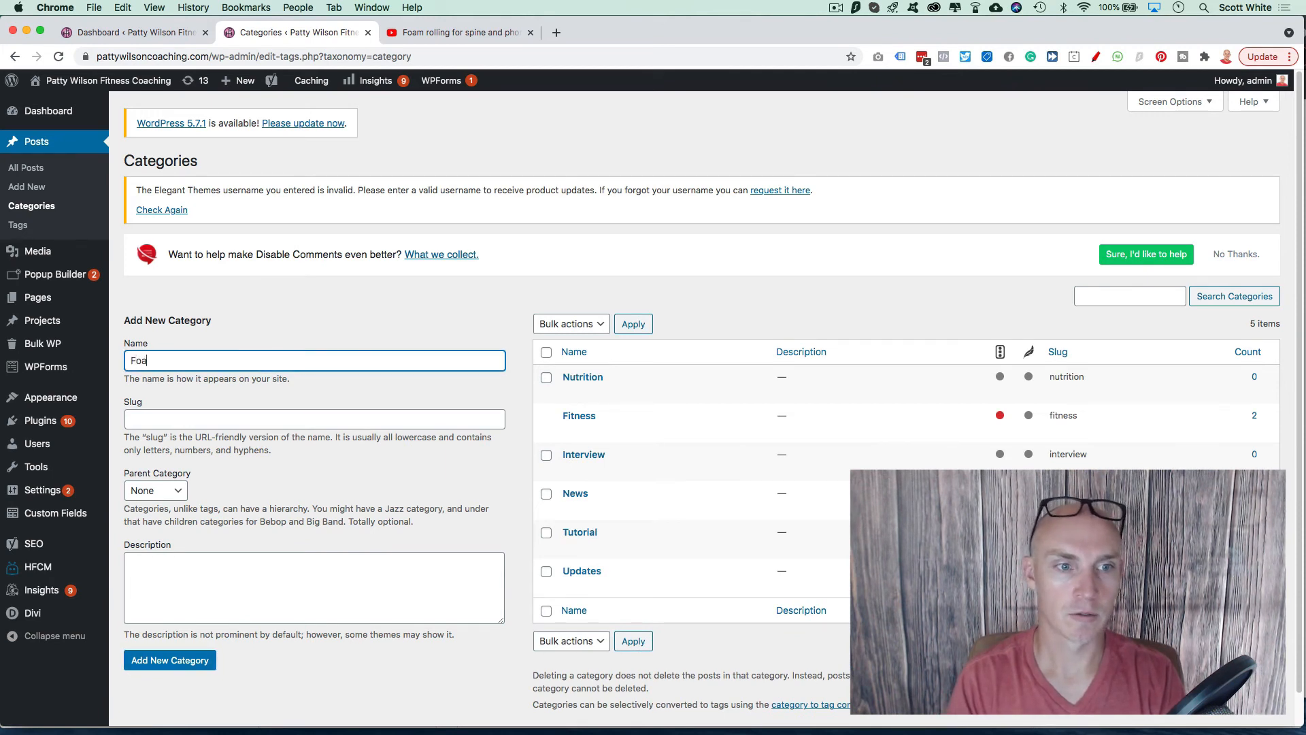
{"action": "type", "text": "m Rolling"}
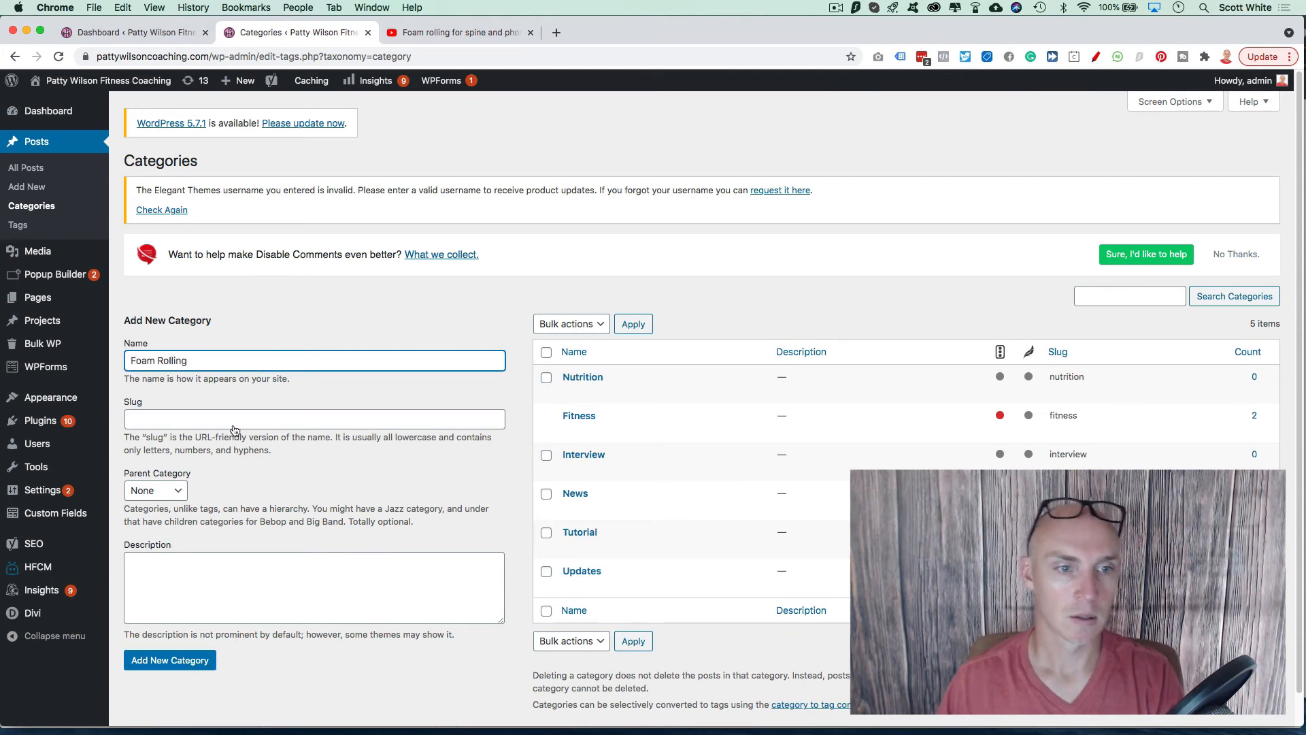
{"action": "key", "text": "super+a"}
{"action": "key", "text": "super+c"}
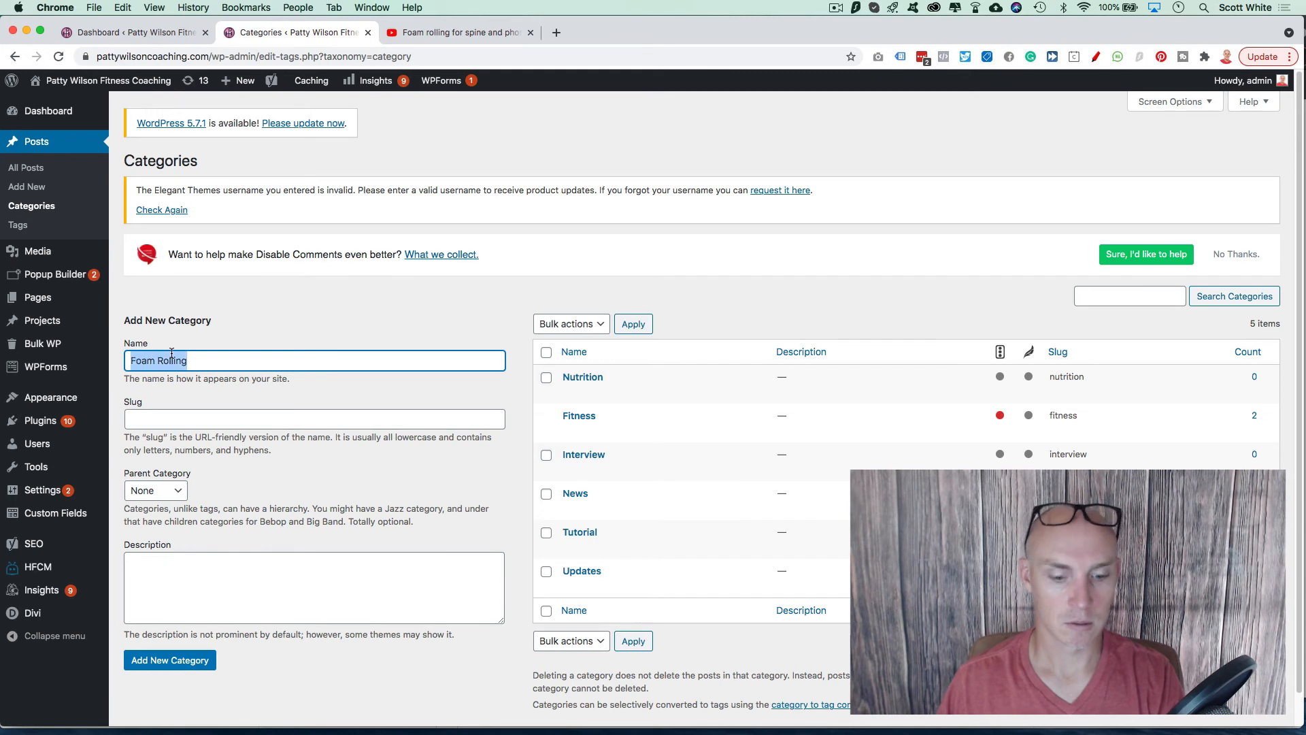
{"action": "left_click", "coordinate": [181, 421]}
{"action": "key", "text": "super+v"}
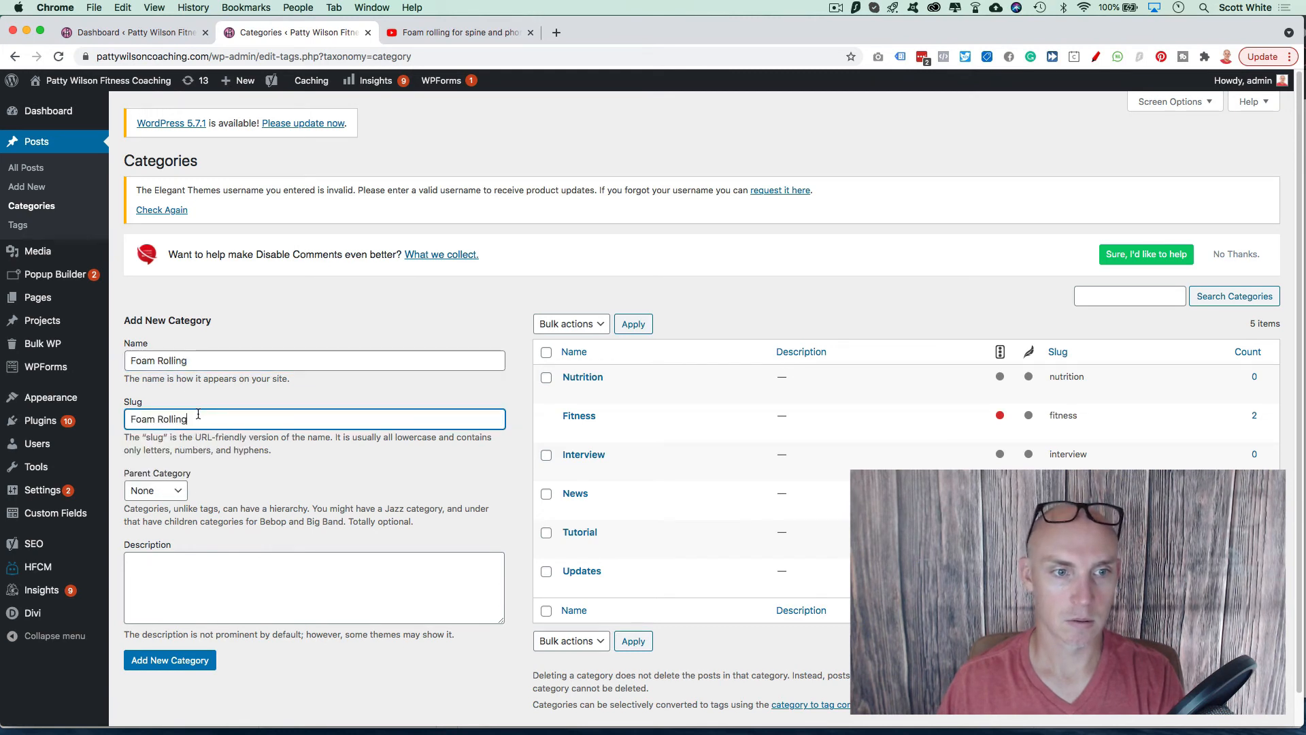
{"action": "left_click", "coordinate": [163, 658]}
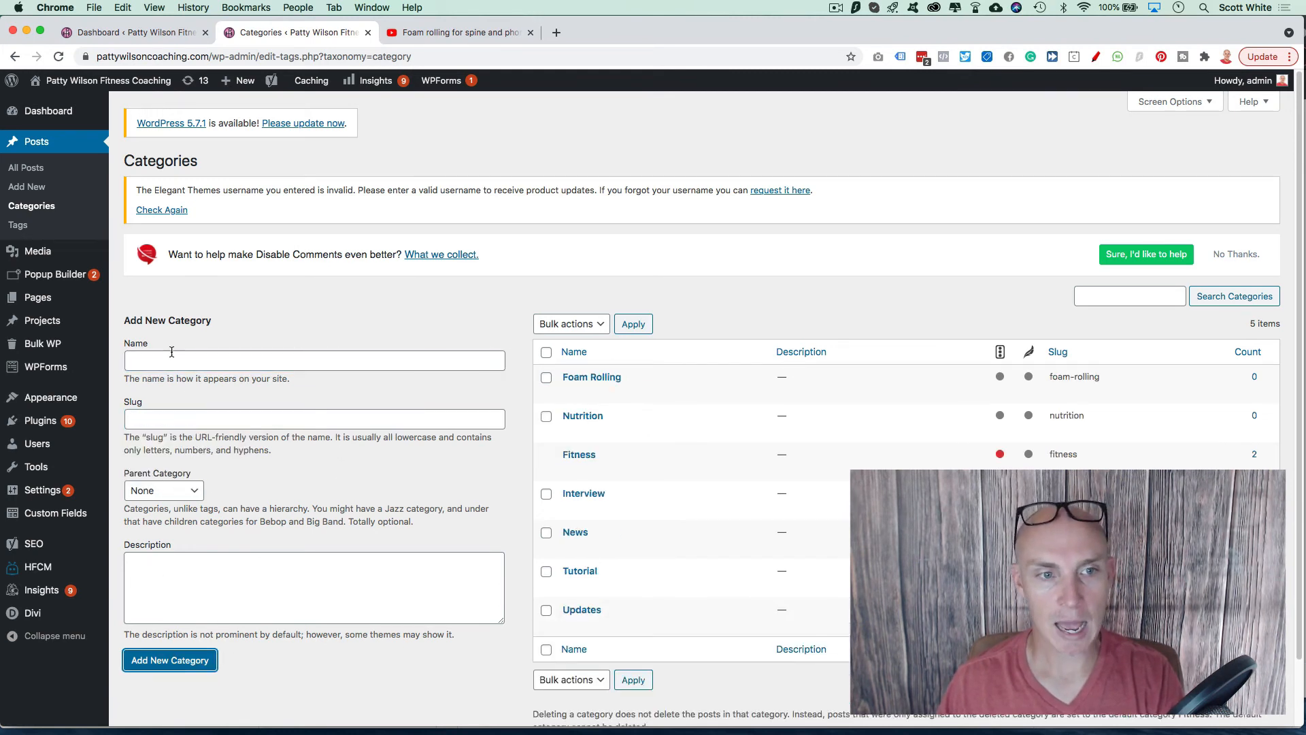
From the list of all posts, quick-edit the spine and phone neck post with the tags "foam rolling, foam rolling for your spine, phone neck" and update it
{"action": "left_click", "coordinate": [31, 170]}
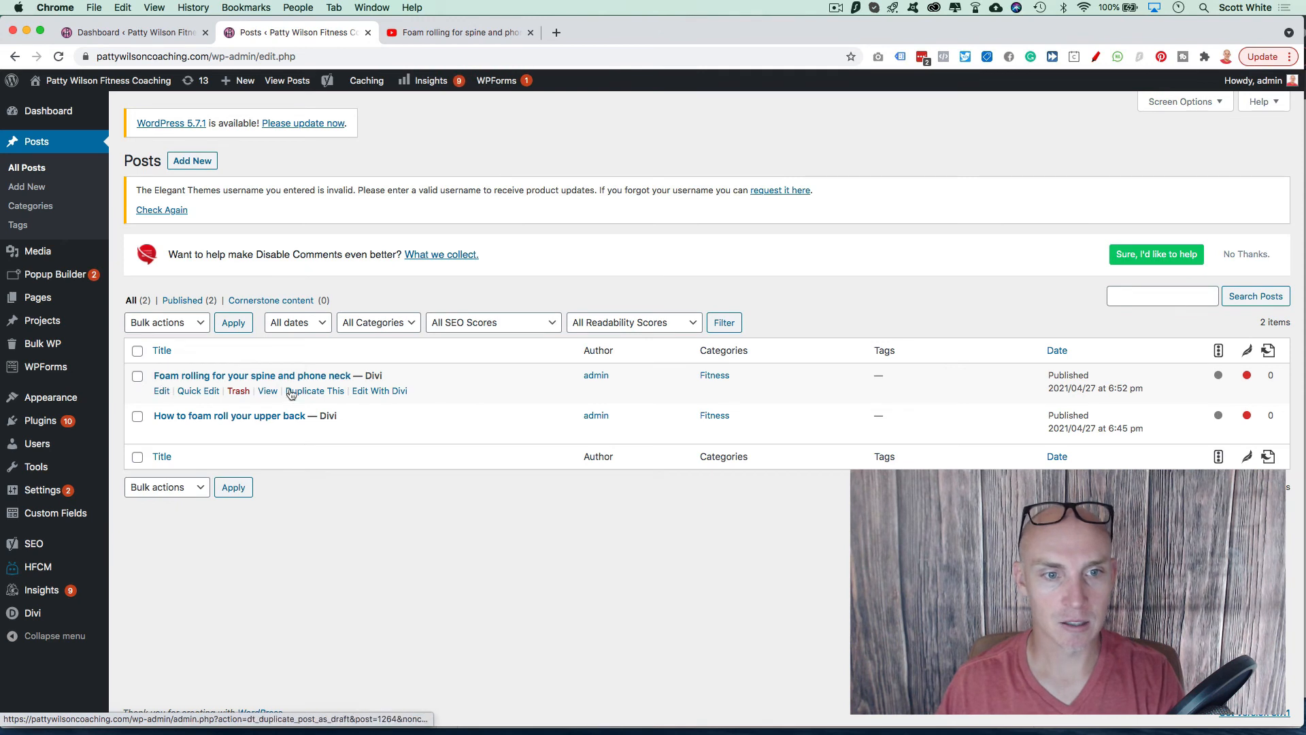
{"action": "left_click", "coordinate": [196, 394]}
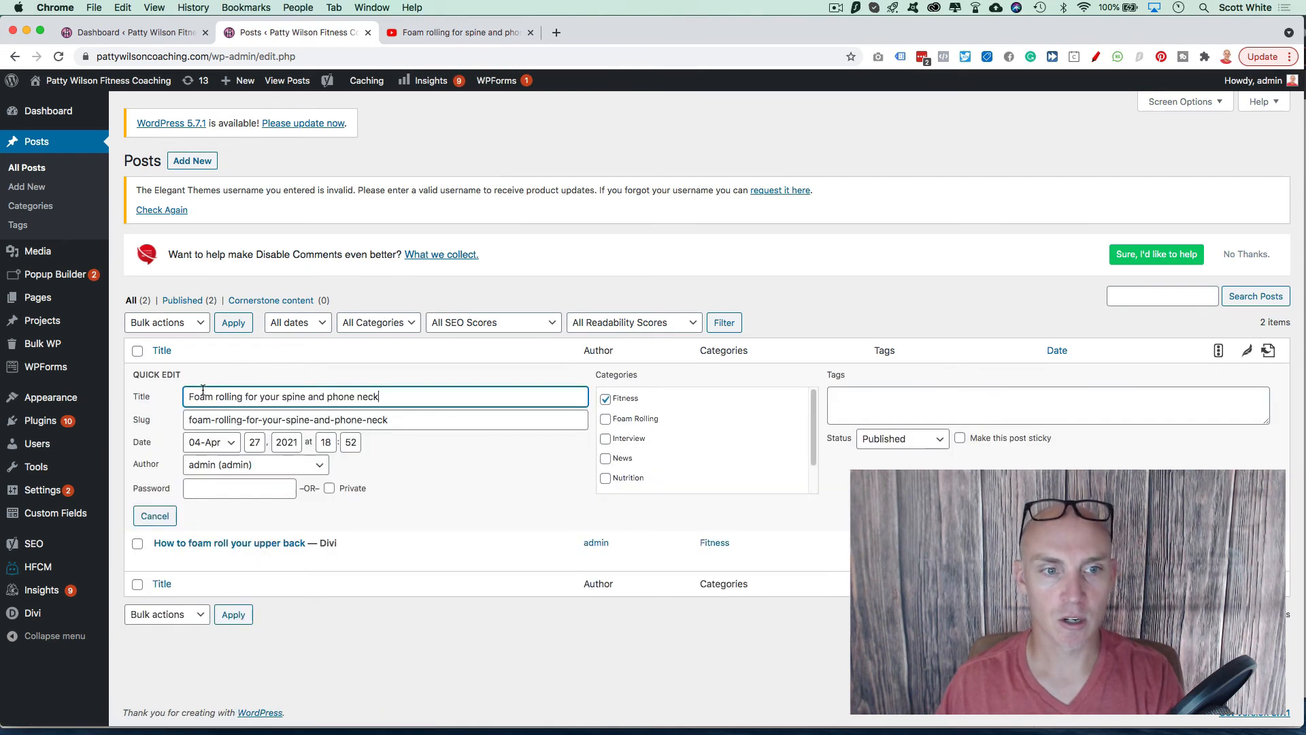
{"action": "left_click", "coordinate": [946, 403]}
{"action": "type", "text": "foam rolling, foam ro"}
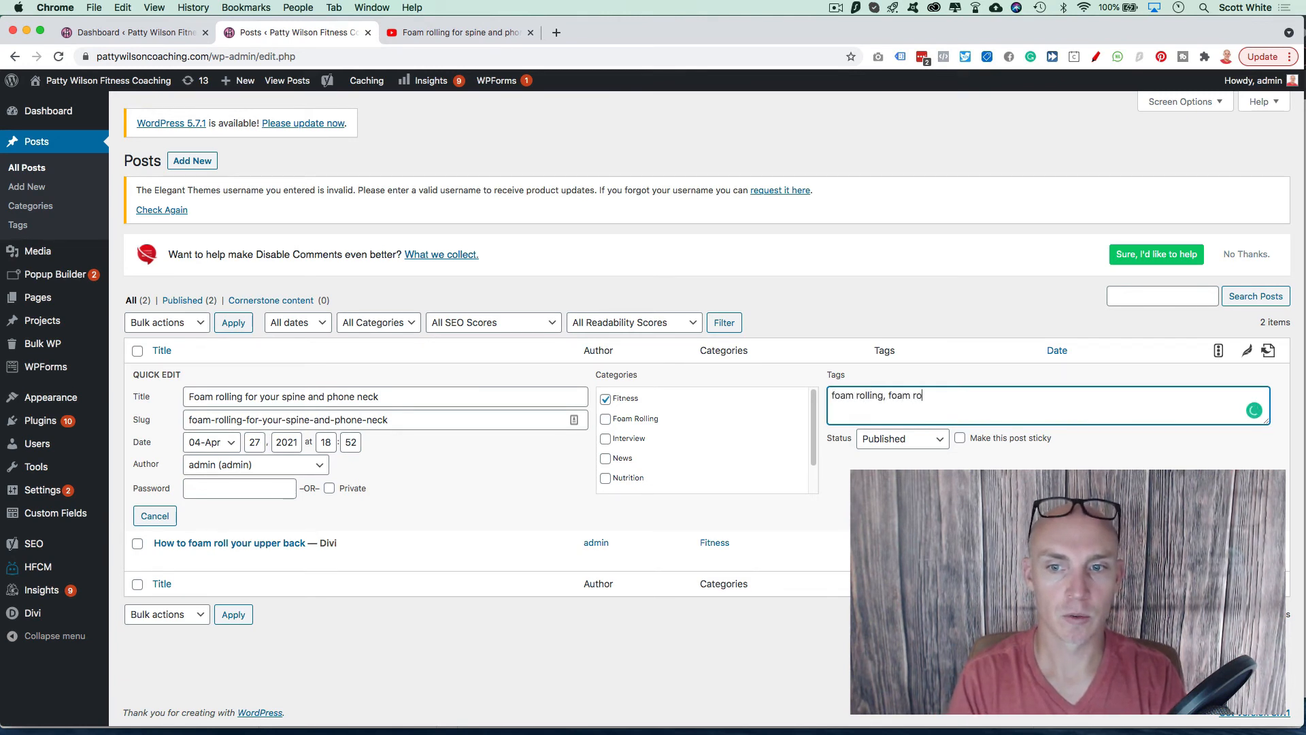
{"action": "type", "text": "lling for your "}
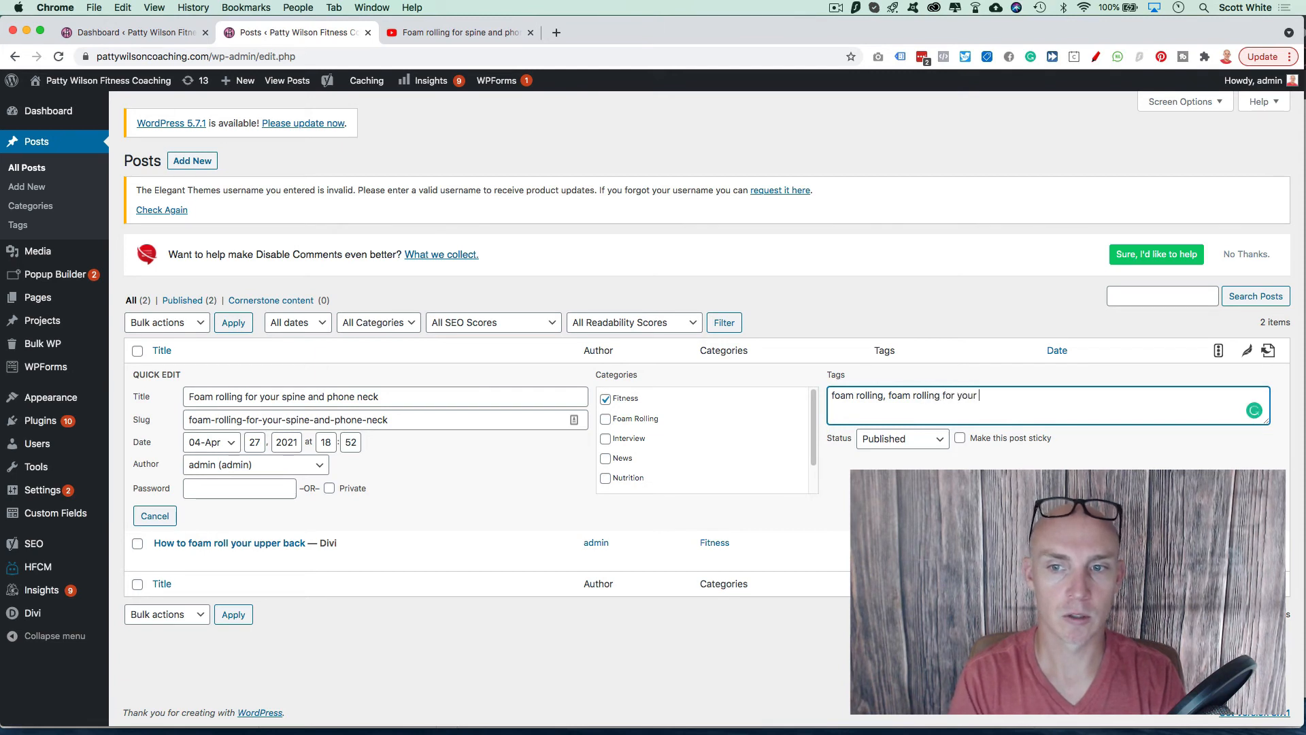
{"action": "type", "text": "spine, "}
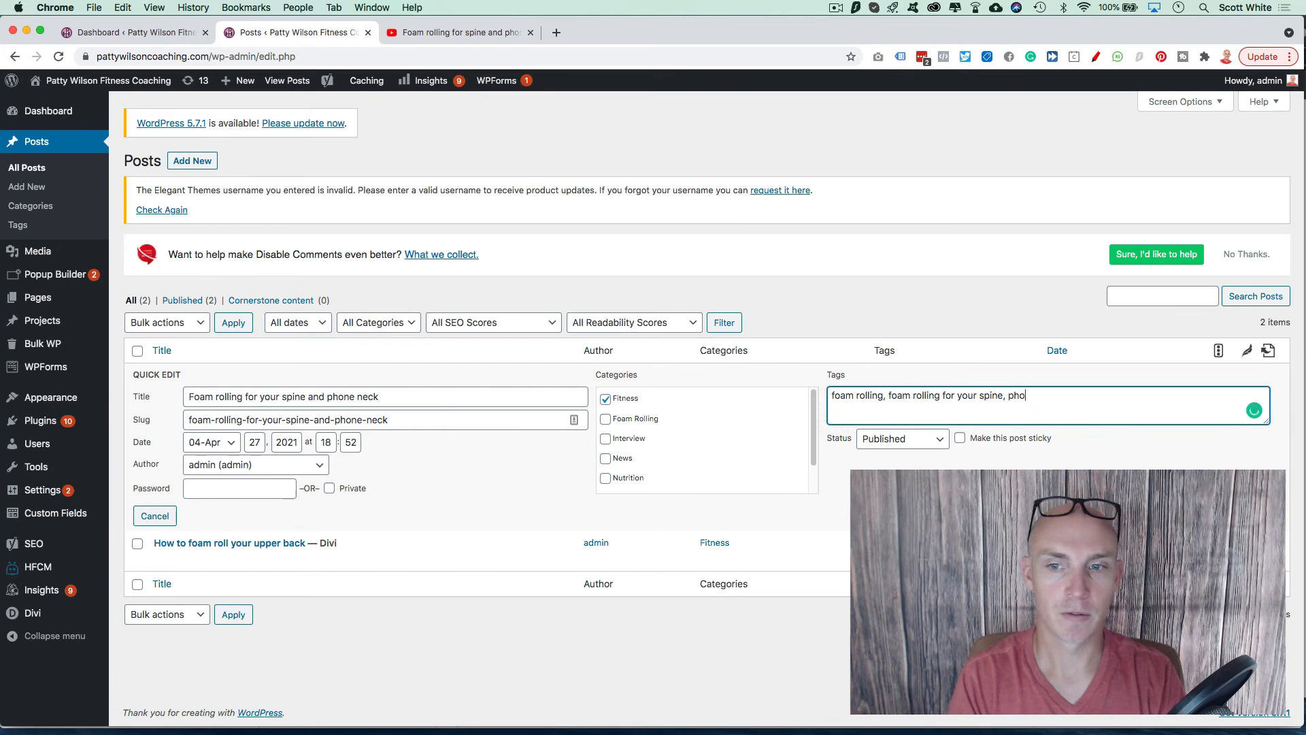
{"action": "type", "text": "phone neck,"}
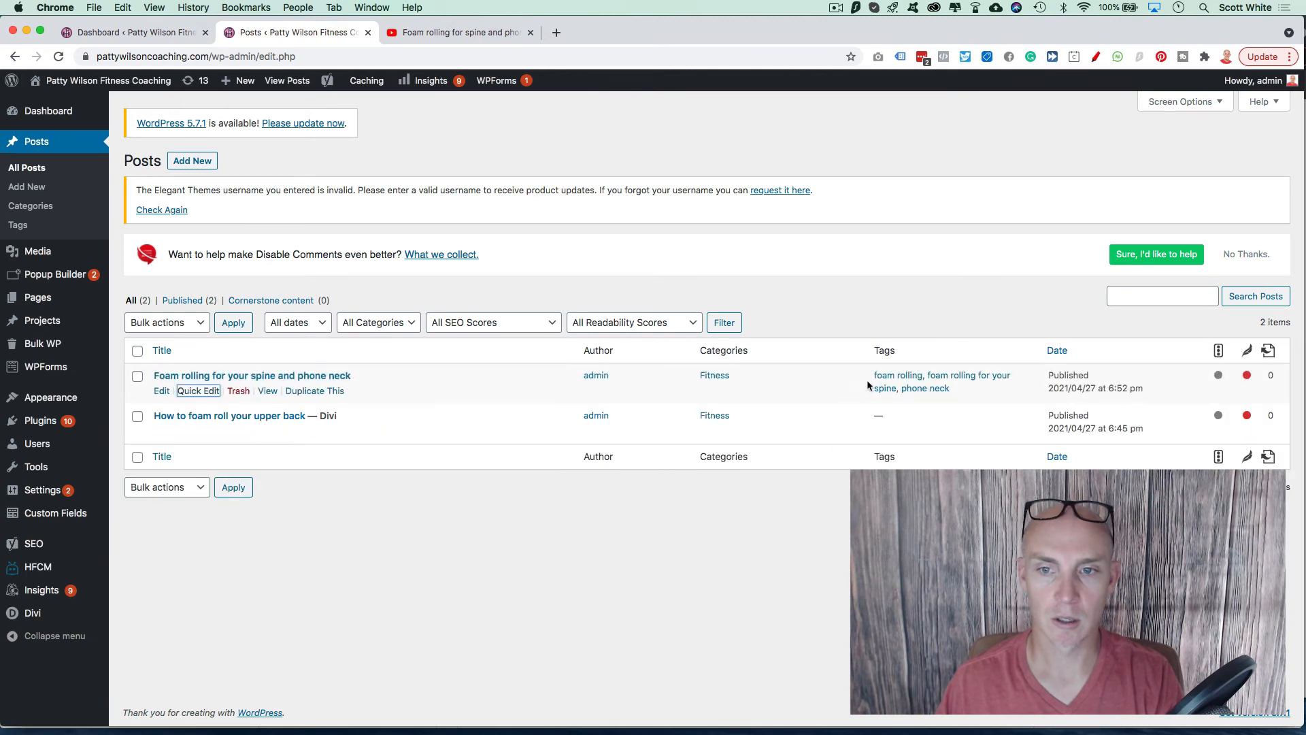
Assign the Foam Rolling category to the spine and phone neck post through Quick Edit and update it
{"action": "left_click", "coordinate": [198, 390]}
{"action": "left_click", "coordinate": [606, 419]}
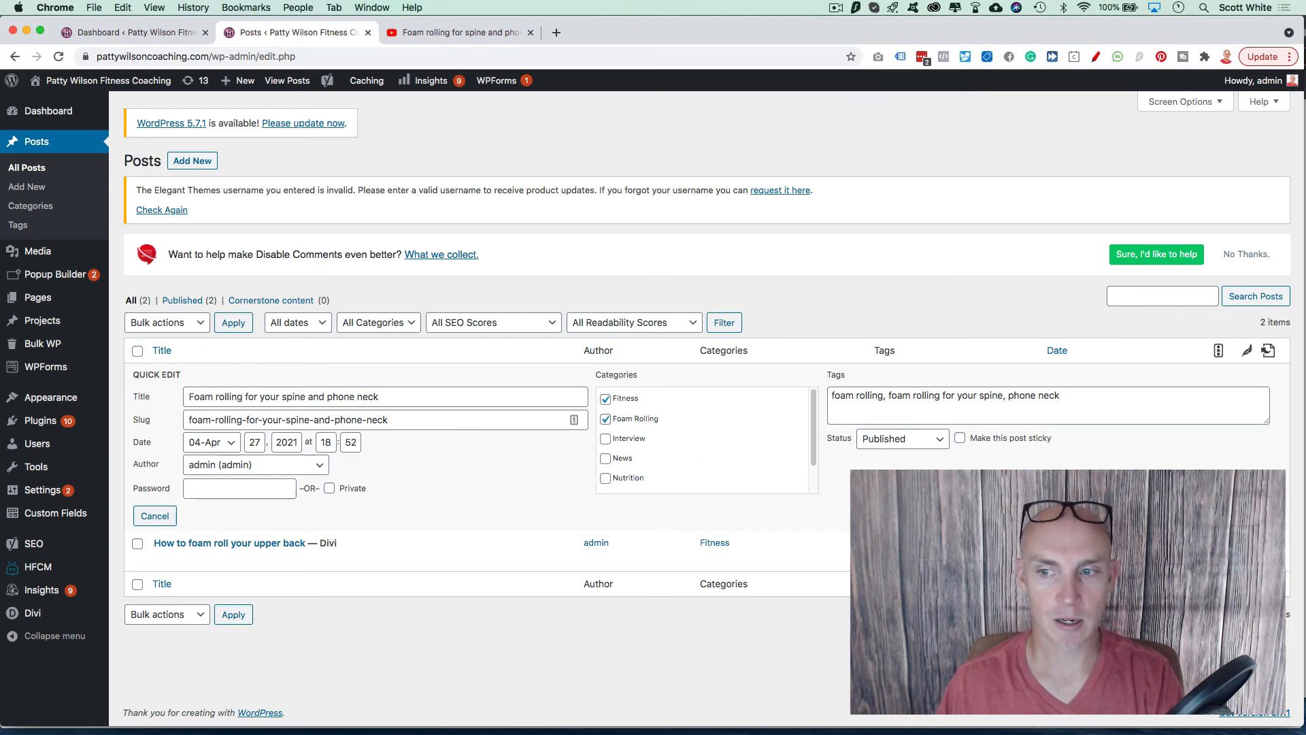
{"action": "left_click", "coordinate": [1257, 516]}
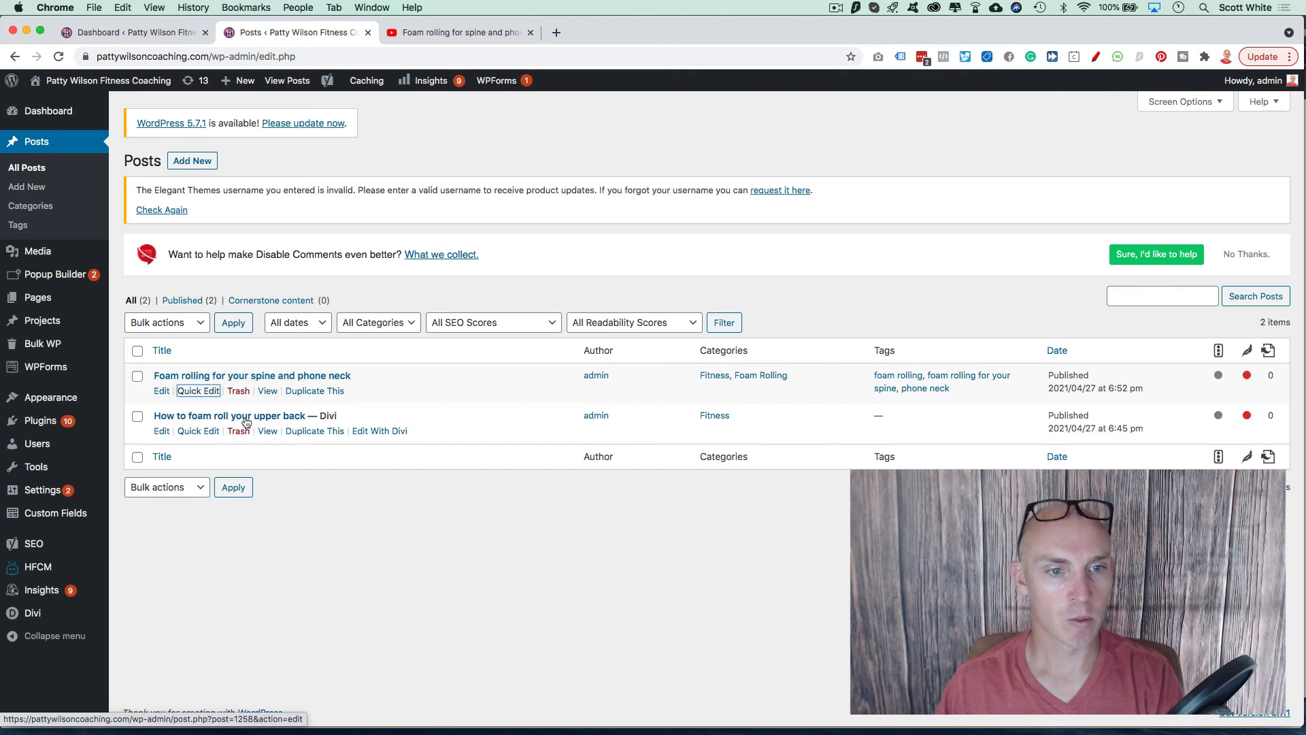
Quick-edit the upper back post with the tags "foam rolling, foam rolling for upper back" and the Foam Rolling category, and update it
{"action": "left_click", "coordinate": [202, 431]}
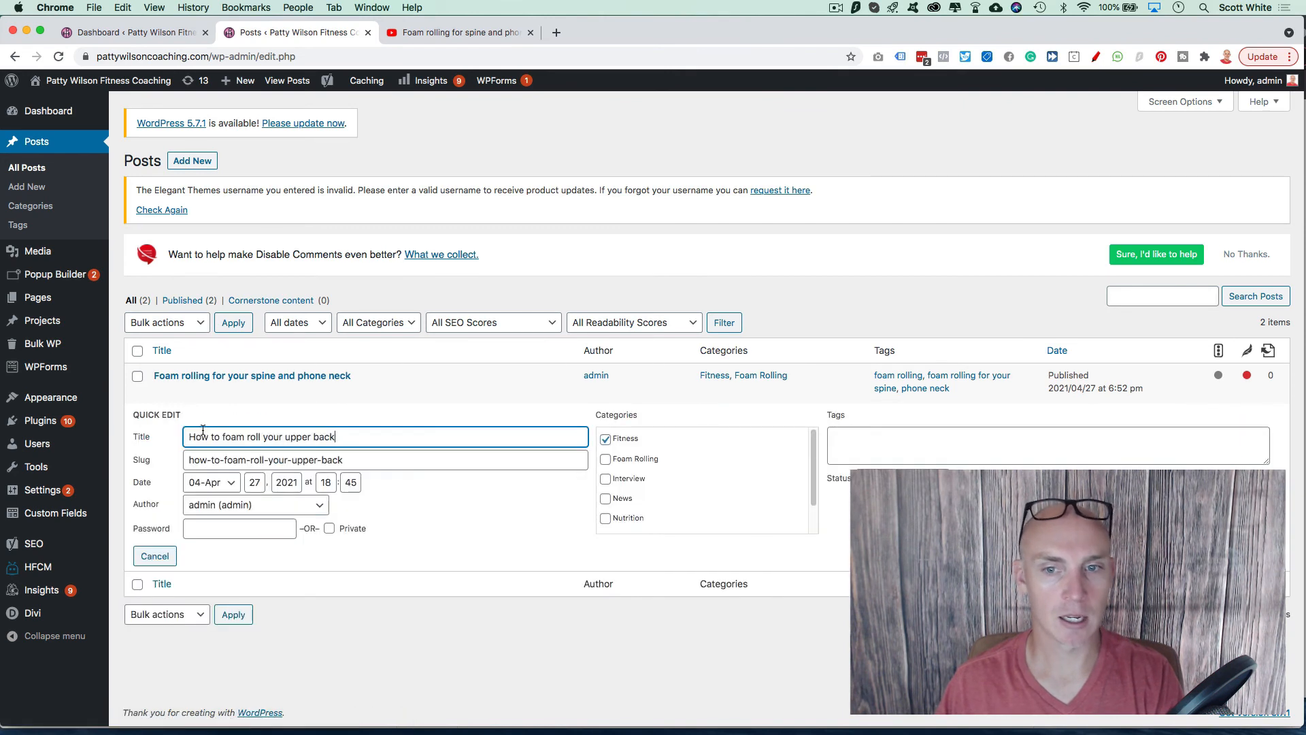
{"action": "left_click", "coordinate": [886, 444]}
{"action": "type", "text": "fo"}
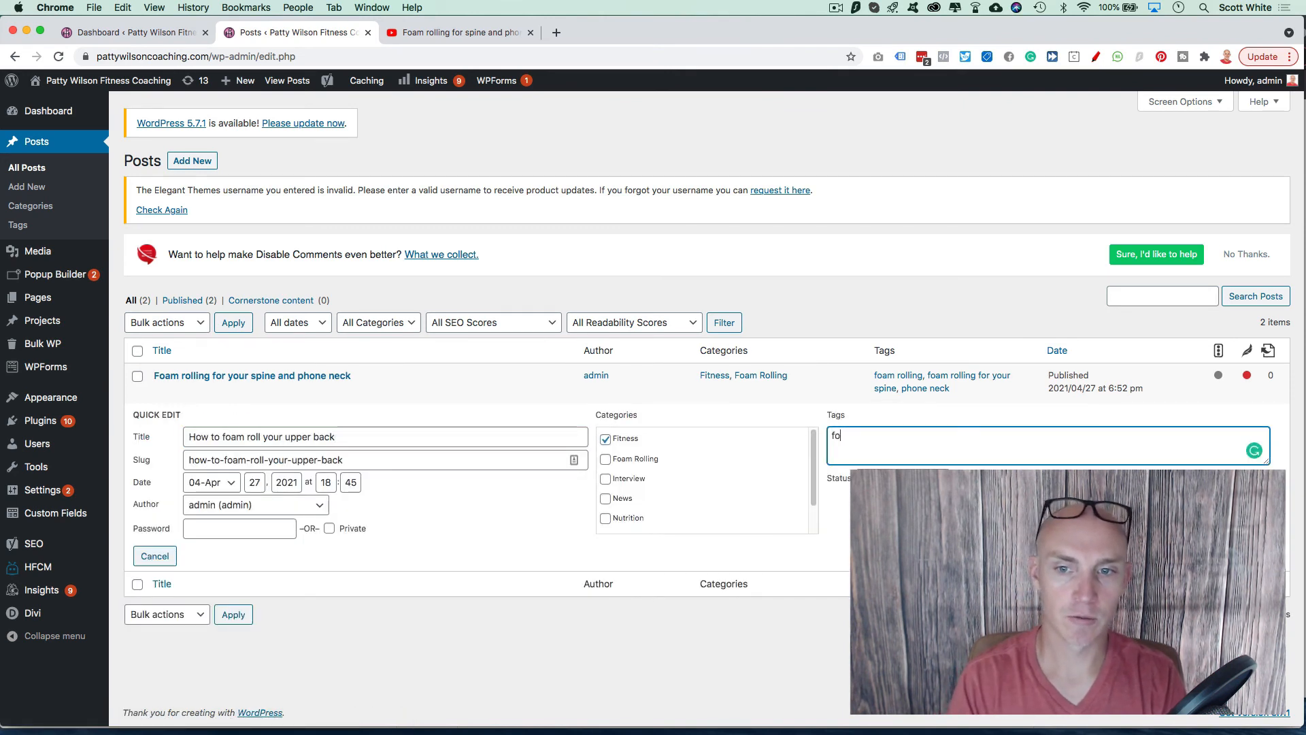
{"action": "type", "text": "am rolling,"}
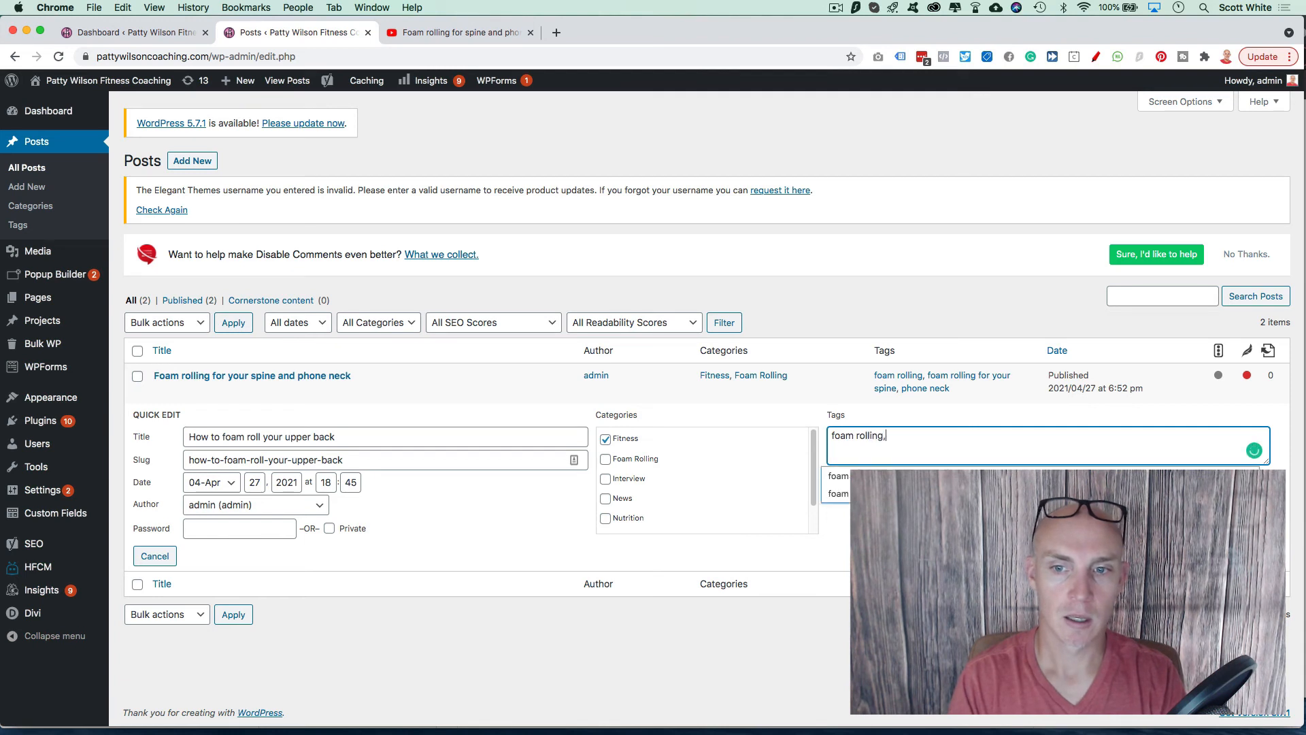
{"action": "type", "text": "am "}
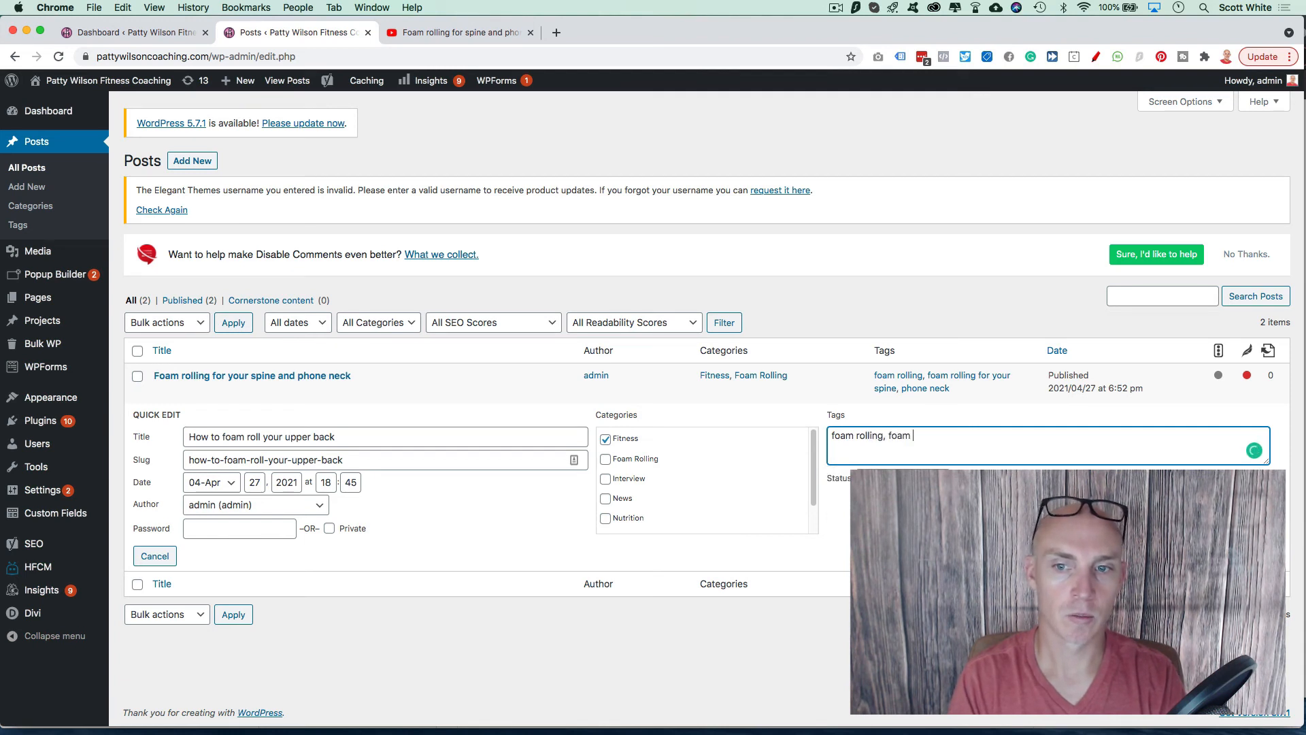
{"action": "type", "text": "rolling for upper "}
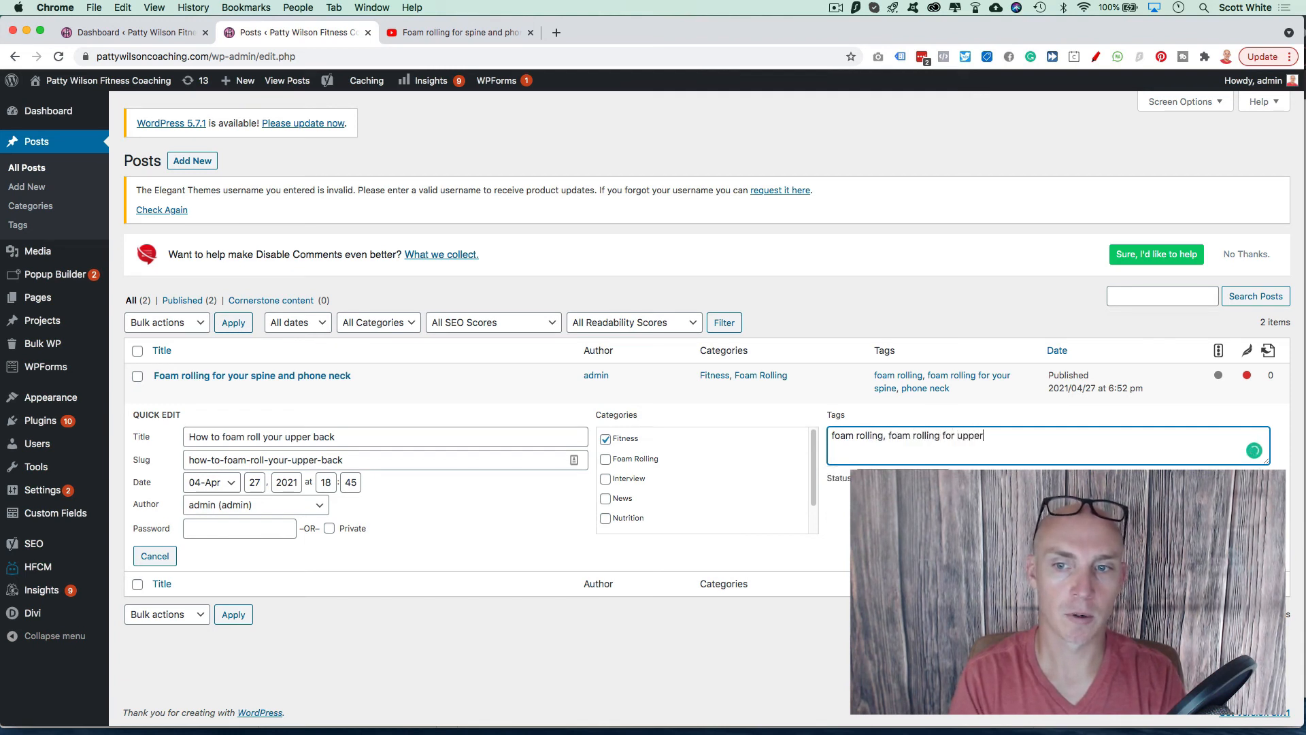
{"action": "type", "text": "back,"}
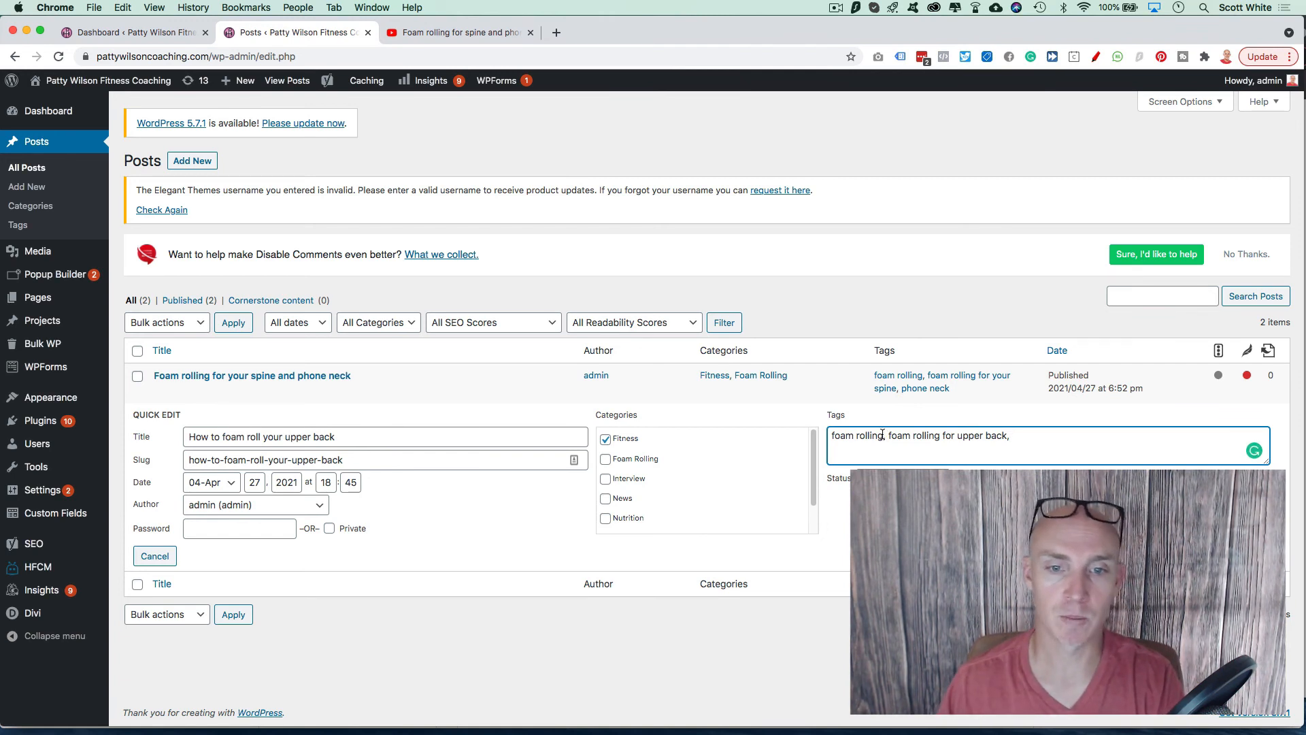
{"action": "left_click", "coordinate": [606, 459]}
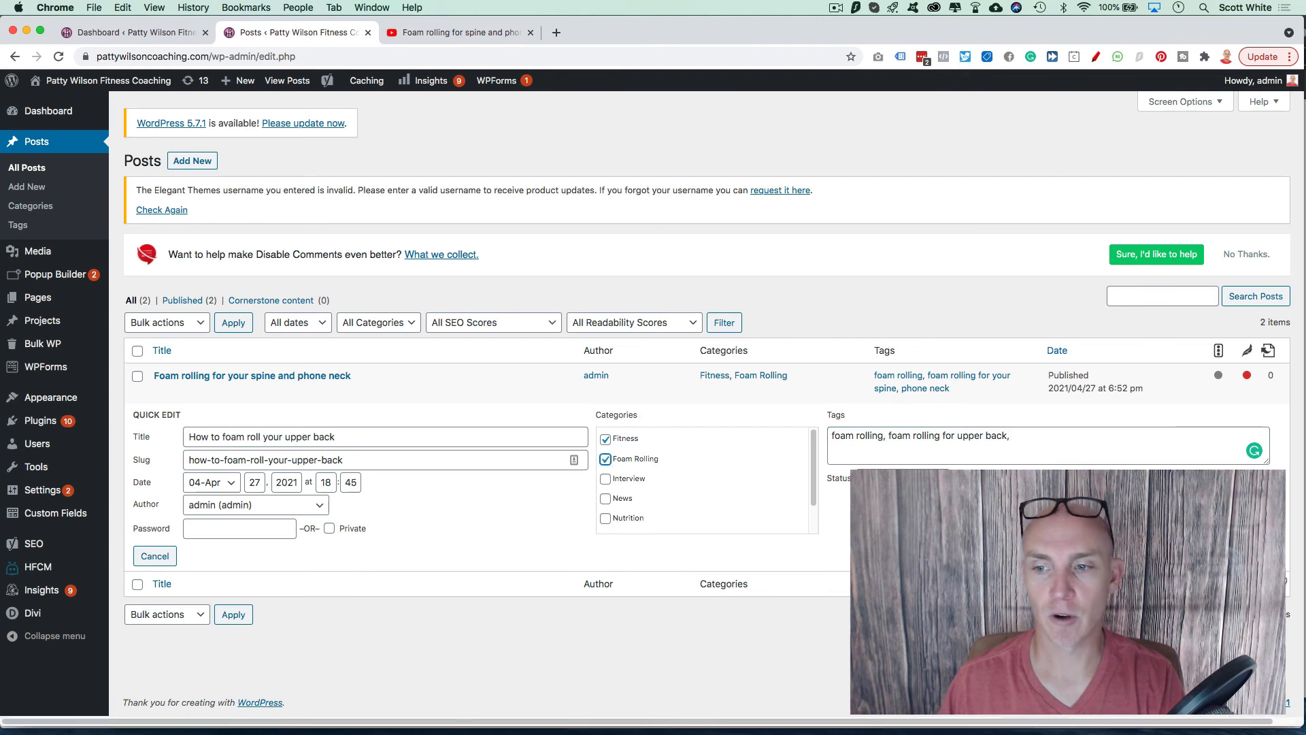
{"action": "key", "text": "Return"}
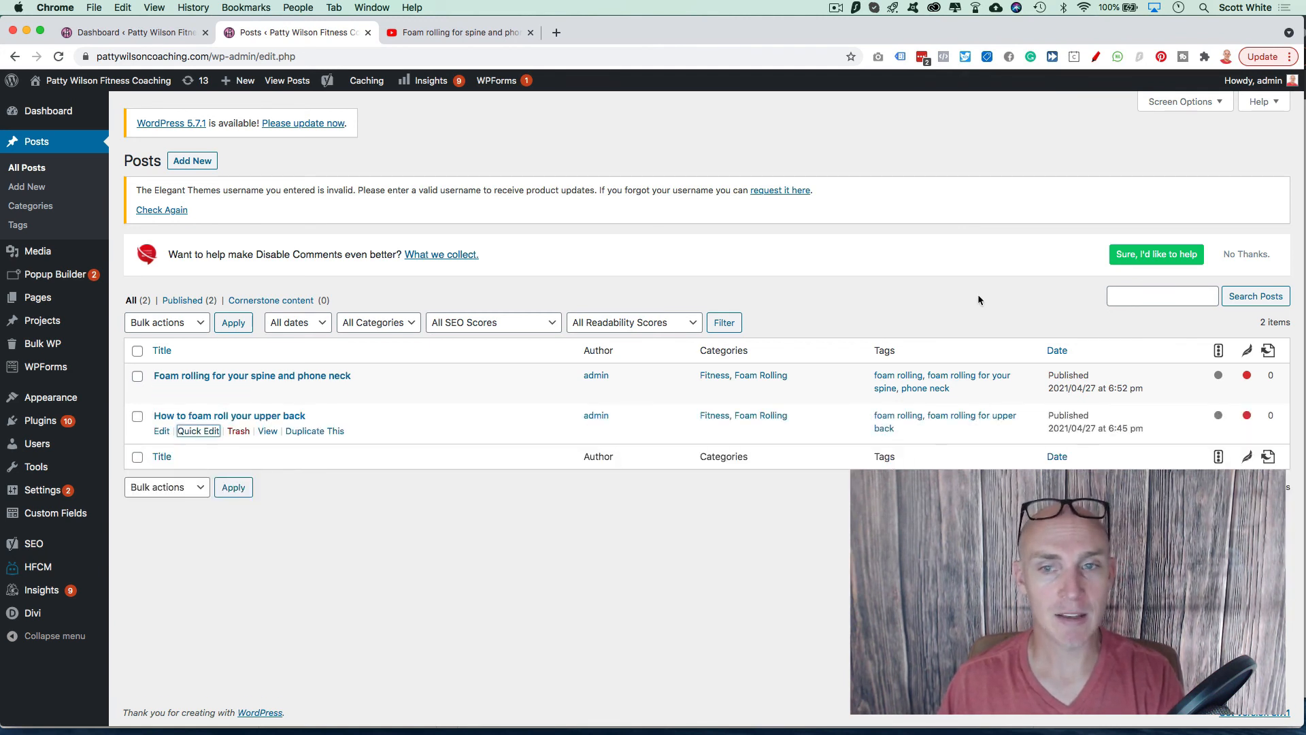
{"action": "mouse_move", "coordinate": [68, 82]}
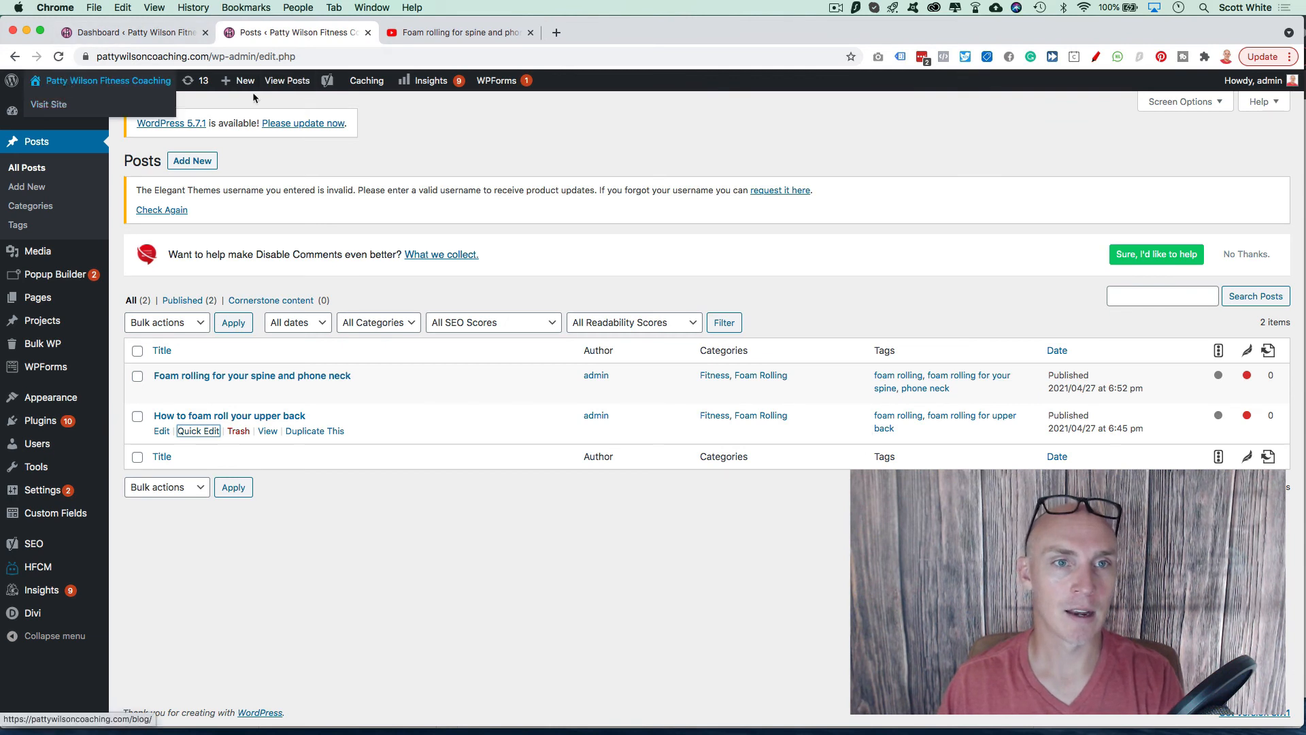
View the live blog page and review the category details under both foam rolling posts, along with their excerpts and video preview
{"action": "left_click", "coordinate": [54, 104]}
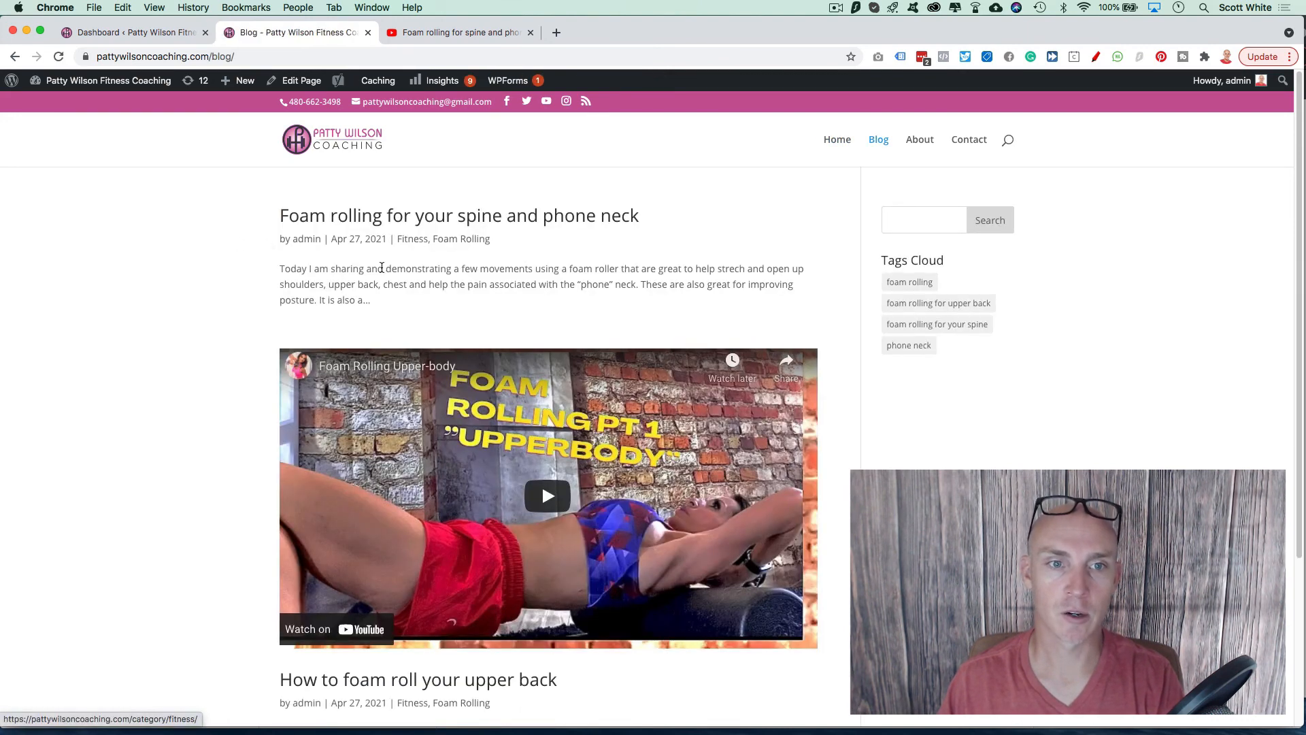
{"action": "left_click_drag", "start_coordinate": [278, 238], "coordinate": [544, 251]}
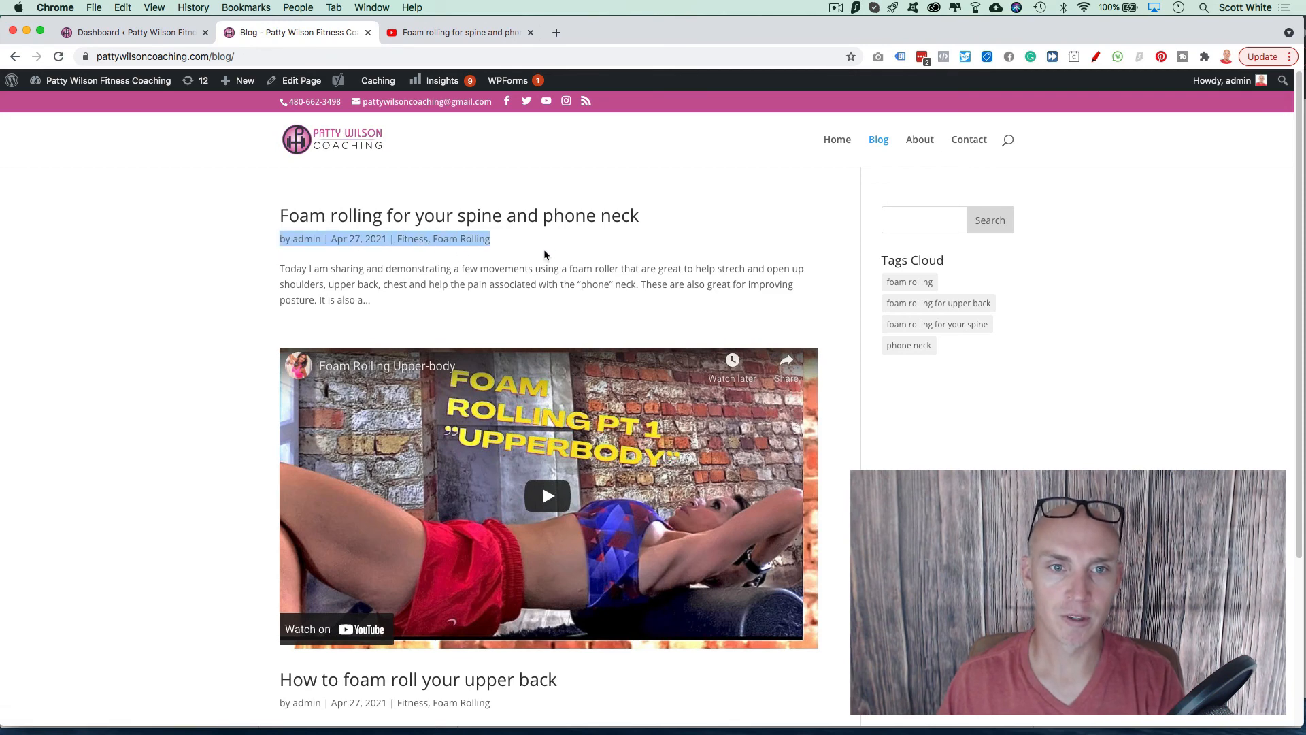
{"action": "left_click", "coordinate": [544, 250]}
{"action": "scroll", "coordinate": [442, 375], "scroll_direction": "down", "scroll_amount": 5}
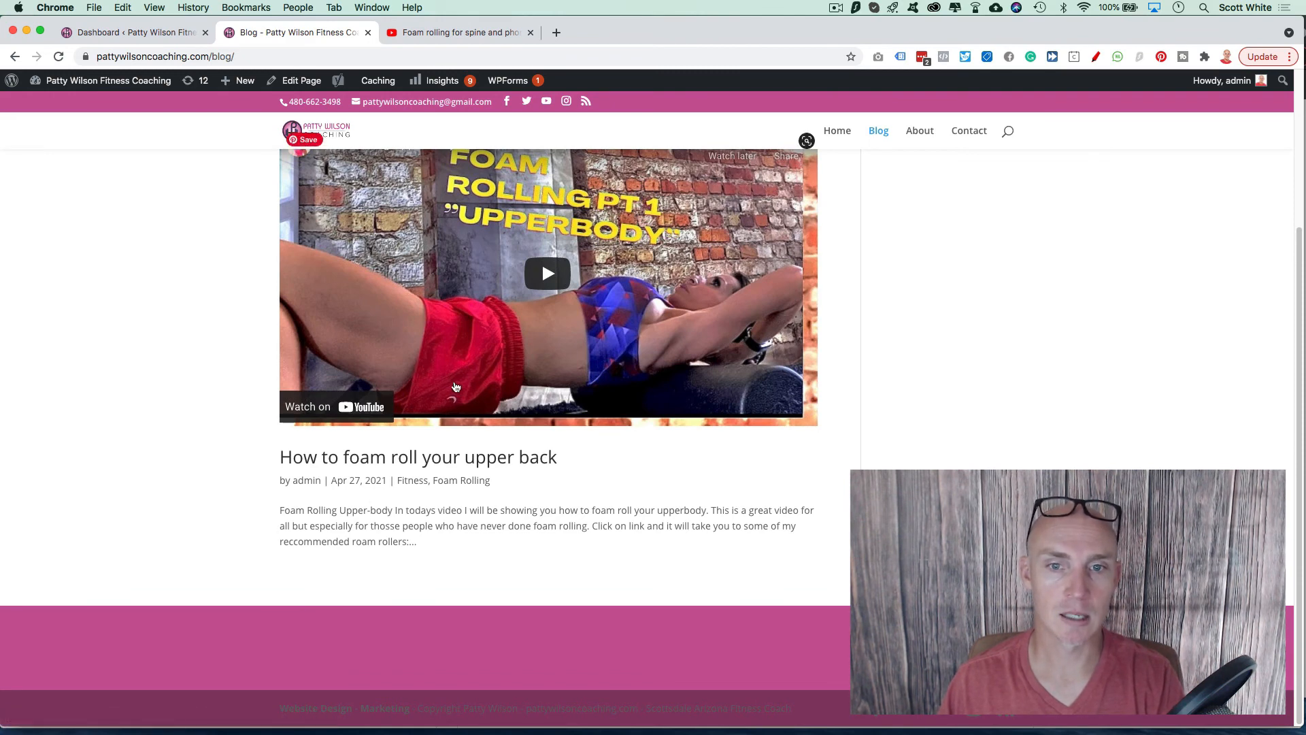
{"action": "scroll", "coordinate": [456, 387], "scroll_direction": "up", "scroll_amount": 3}
{"action": "scroll", "coordinate": [376, 508], "scroll_direction": "down", "scroll_amount": 3}
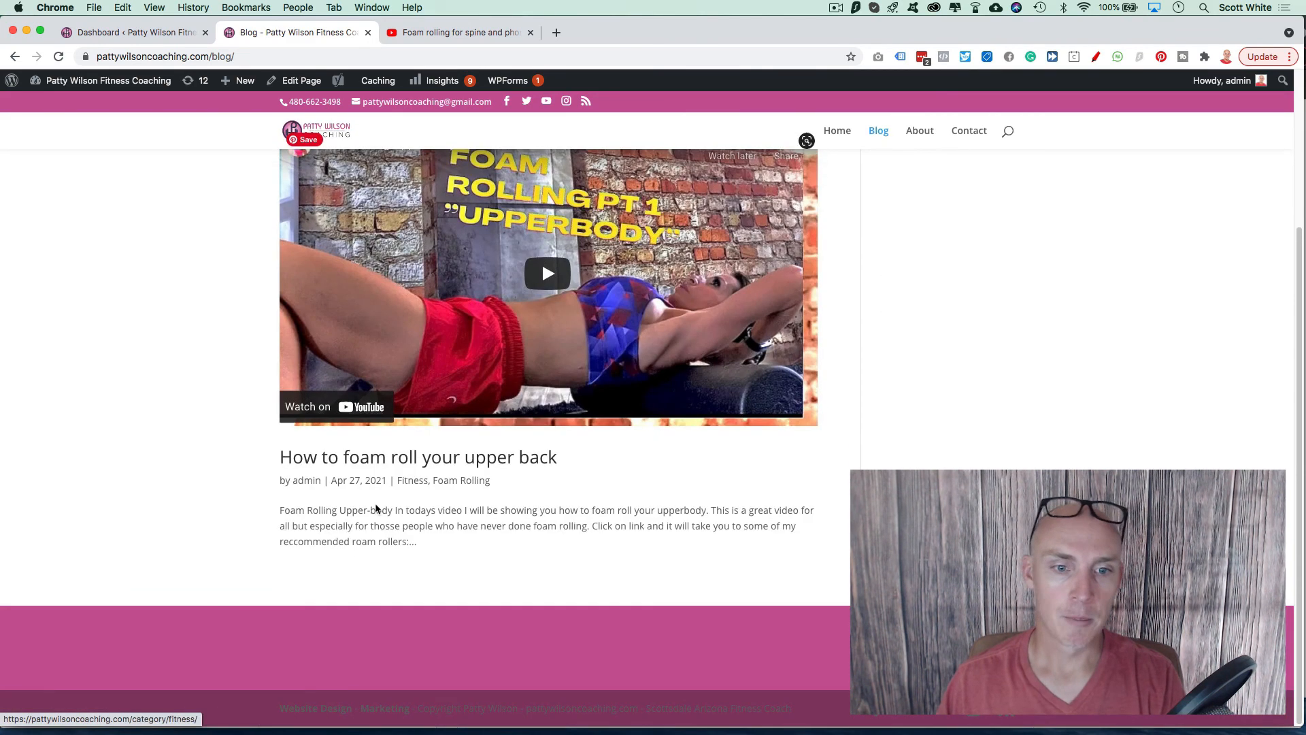
{"action": "scroll", "coordinate": [489, 410], "scroll_direction": "up", "scroll_amount": 1}
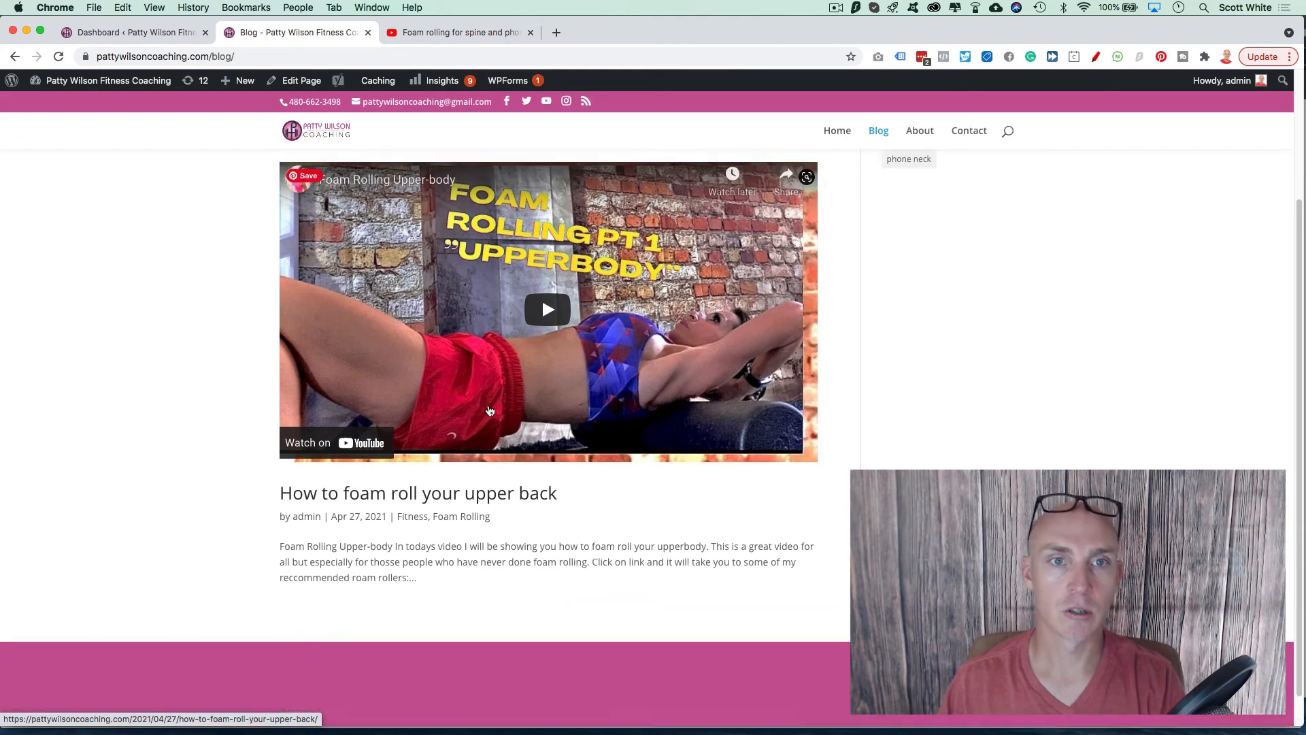
{"action": "scroll", "coordinate": [489, 410], "scroll_direction": "up", "scroll_amount": 5}
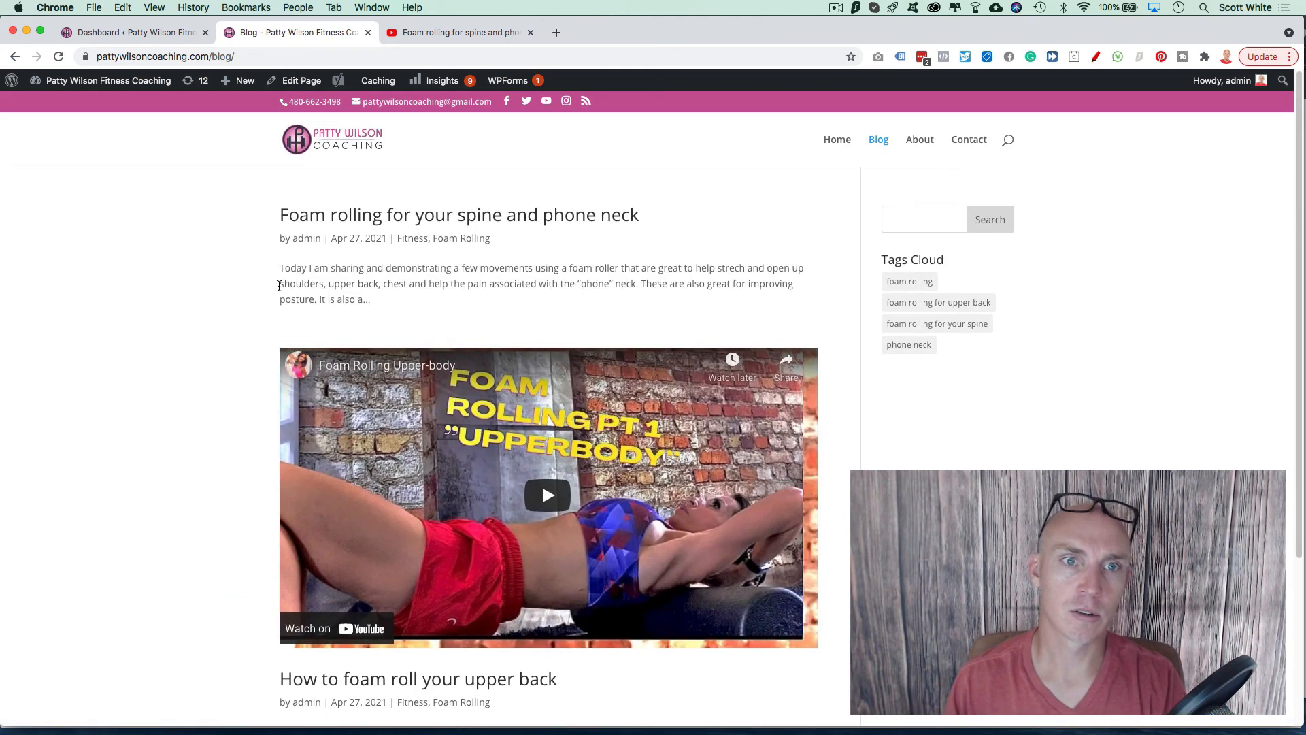